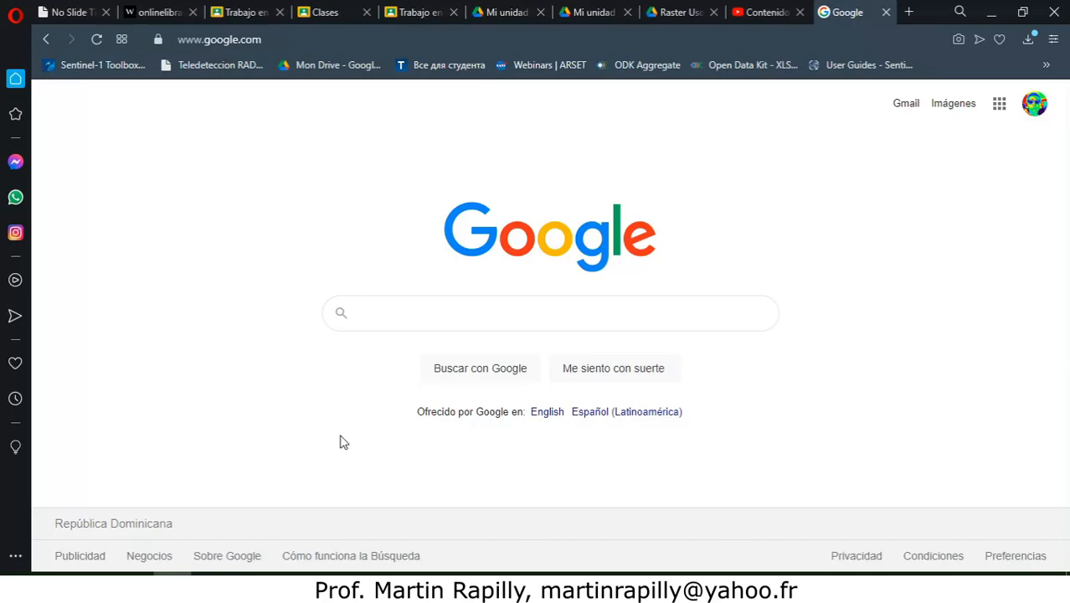
Step: Search Google for "qgis" and open the official QGIS project website from the results
type("qgis")
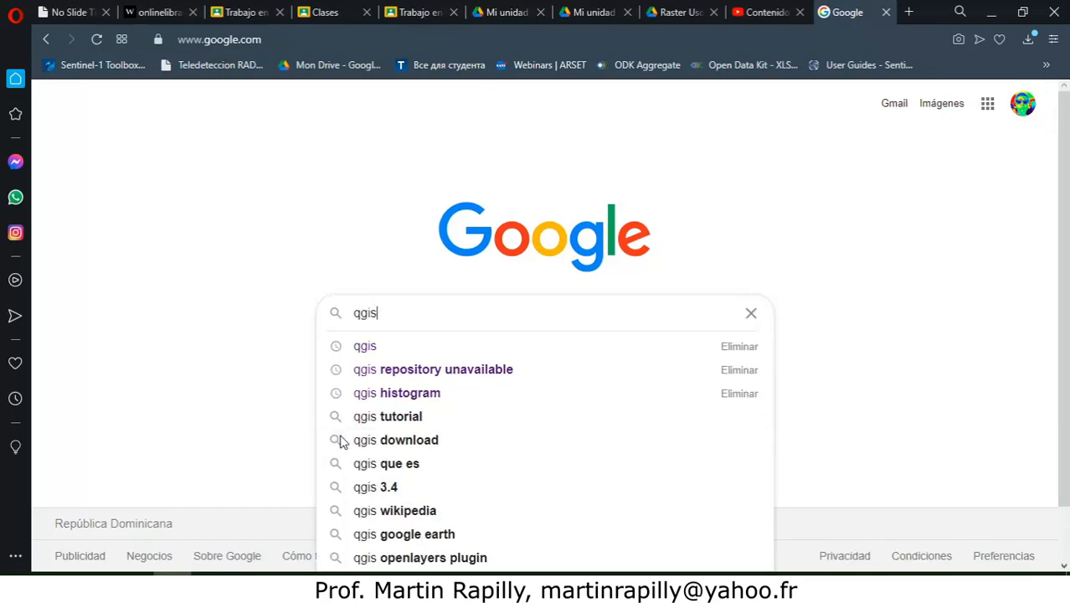
key("Return")
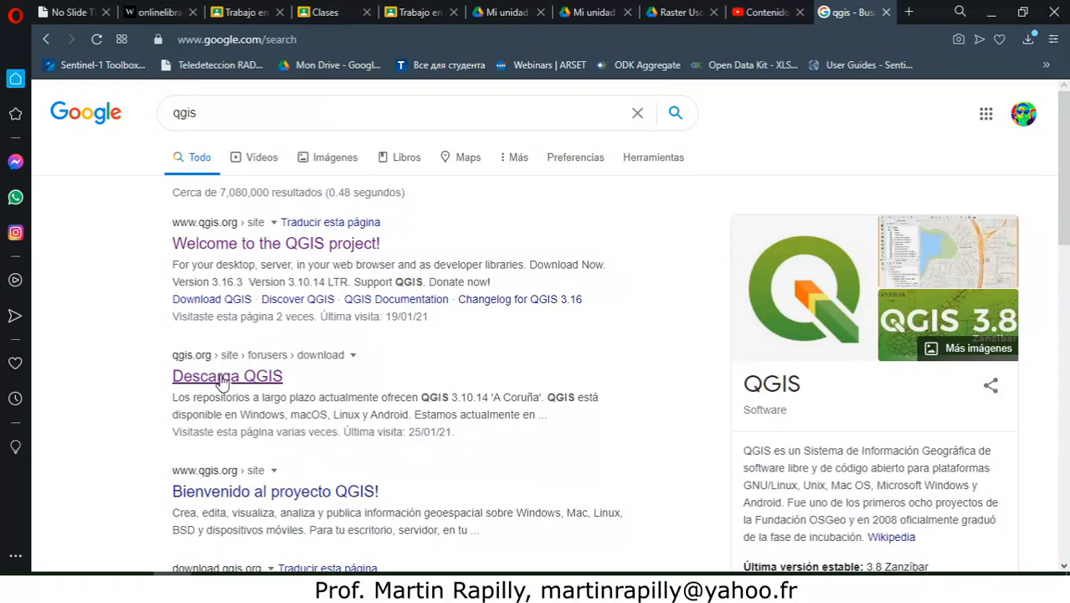
left_click(259, 248)
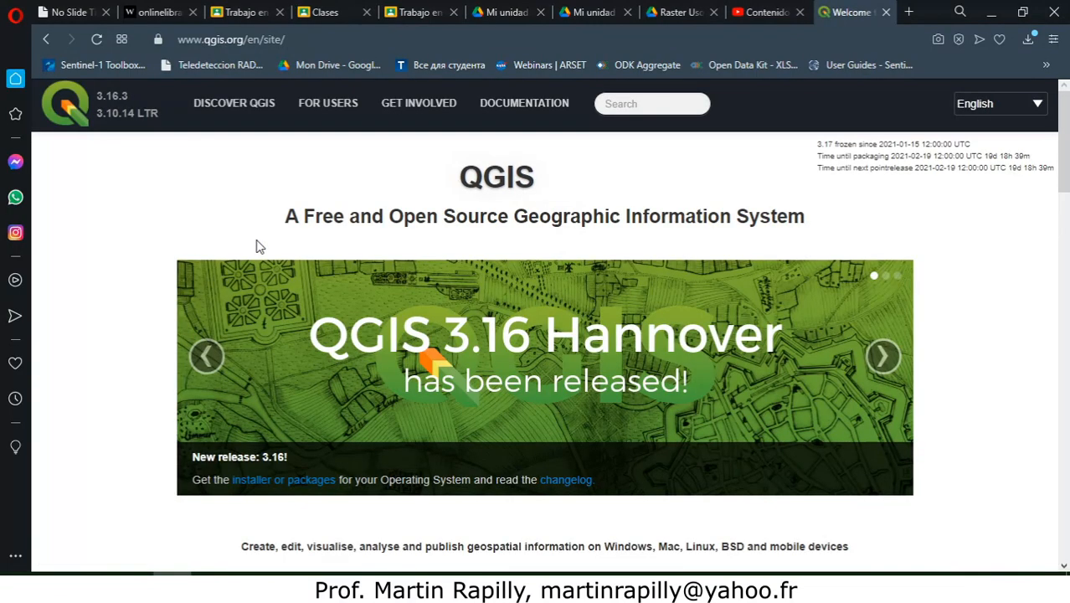
Step: Find the available versions on the QGIS home page and open the installer download page
left_click_drag(1067, 155, 1068, 202)
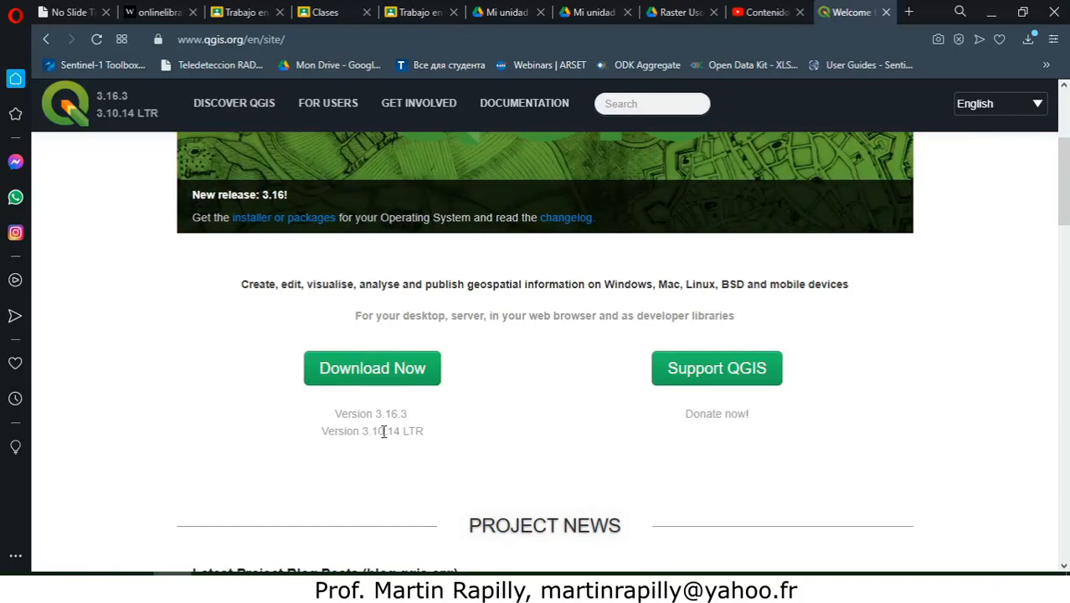
mouse_move(1064, 214)
left_mouse_down()
mouse_move(1065, 243)
mouse_move(1065, 219)
mouse_move(1065, 229)
left_mouse_up()
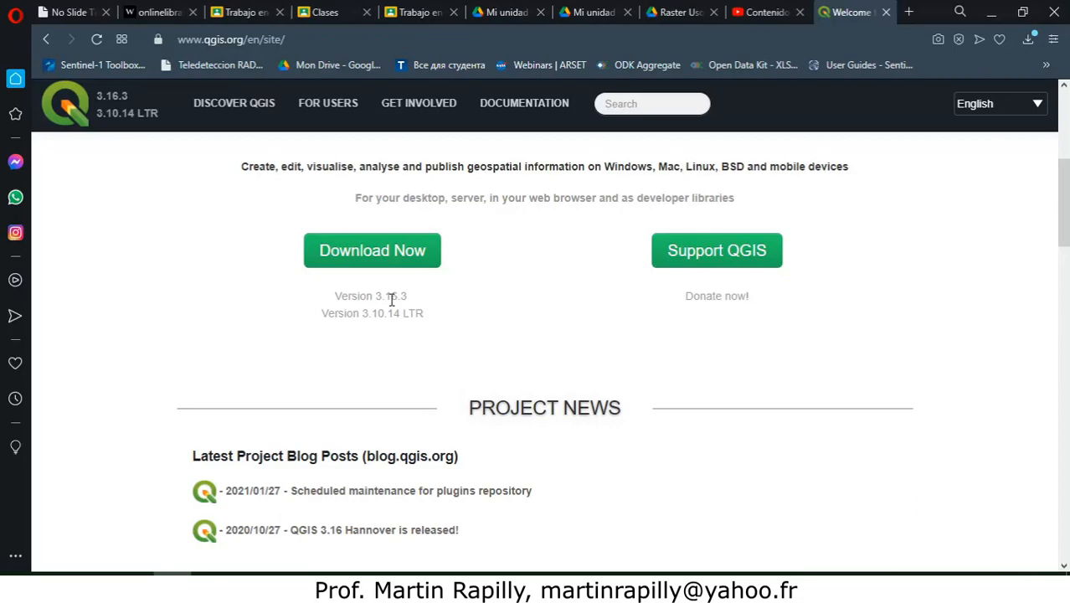
left_click_drag(1068, 208, 1067, 165)
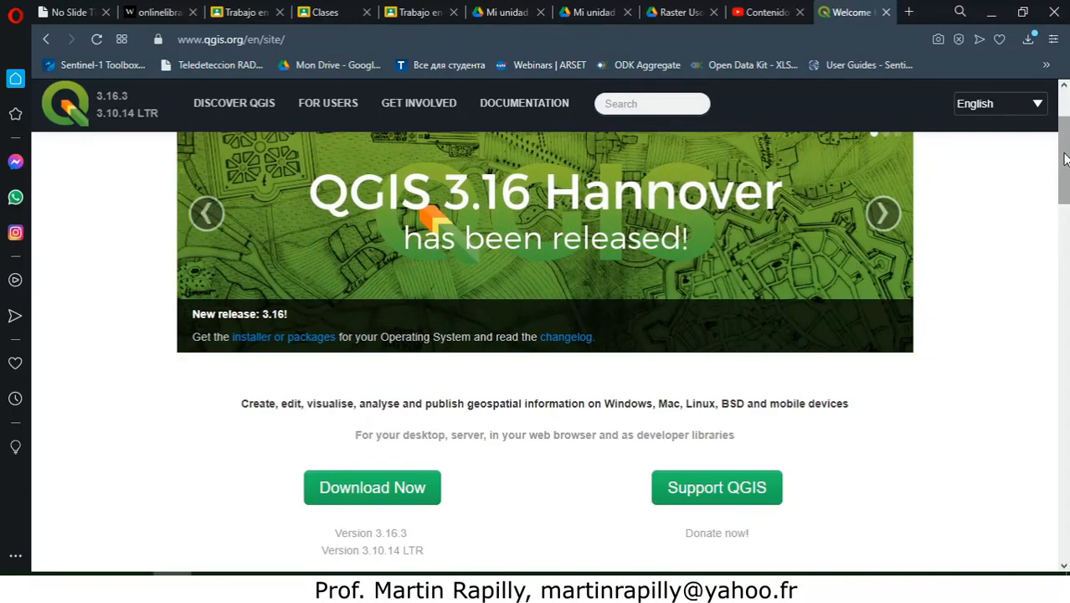
left_click_drag(1068, 165, 1067, 191)
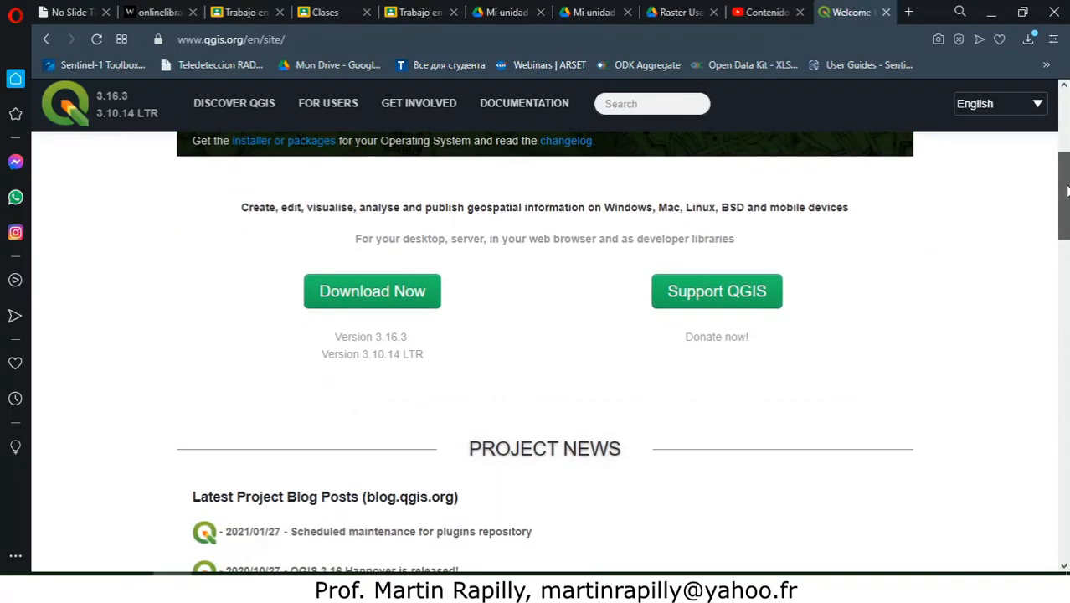
left_click(352, 298)
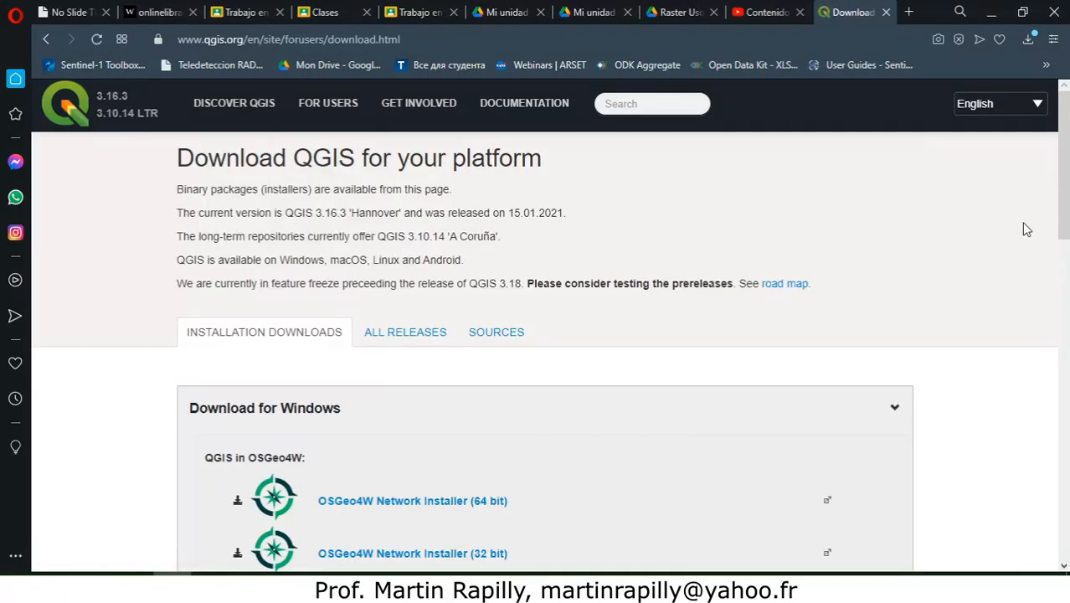
Step: Examine the Windows installers, both latest and long-term releases, and the download sections for the other platforms
left_click_drag(1065, 168, 1060, 309)
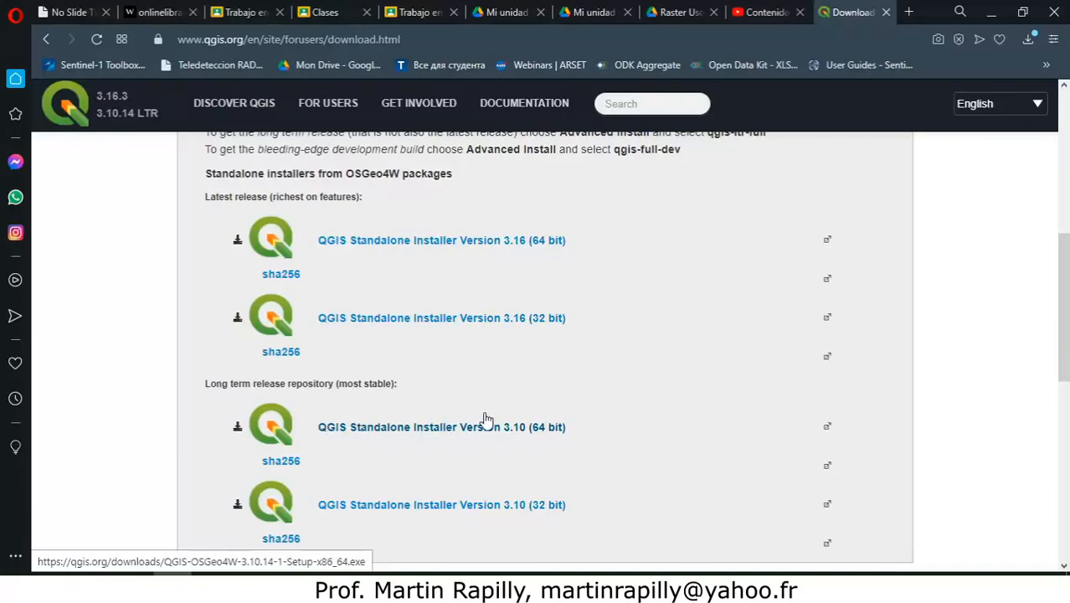
mouse_move(1067, 285)
left_mouse_down()
mouse_move(1064, 242)
mouse_move(1065, 284)
left_mouse_up()
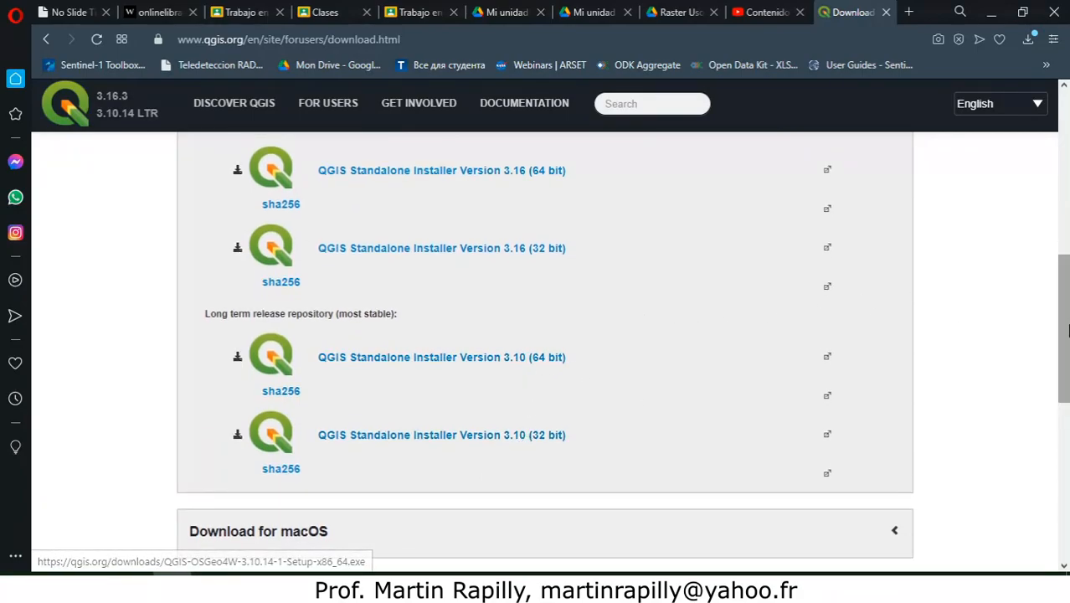
left_click_drag(1066, 326, 1053, 434)
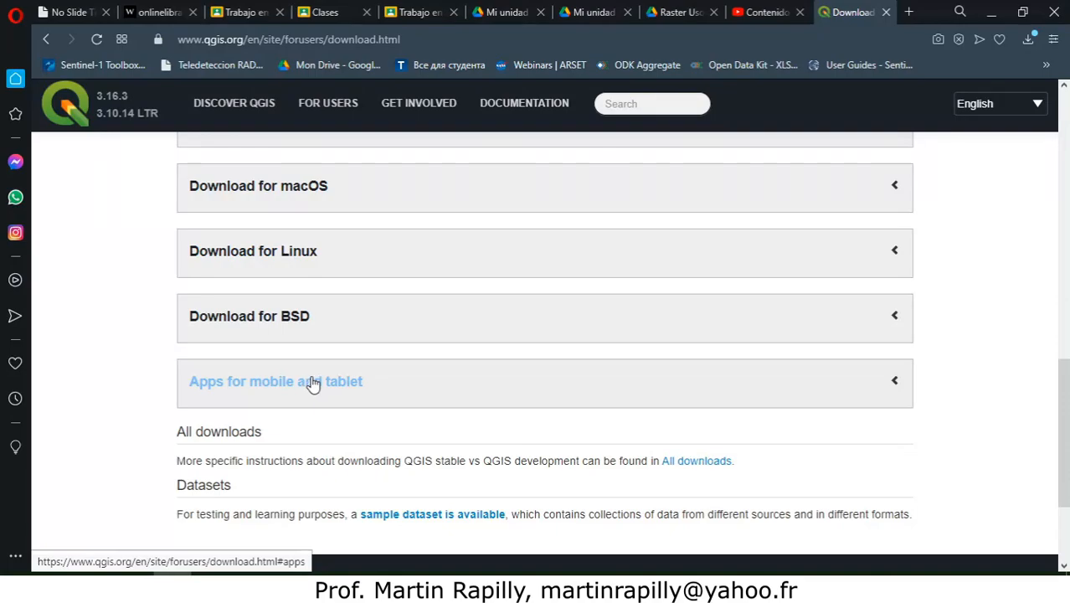
left_click_drag(1067, 427, 1066, 295)
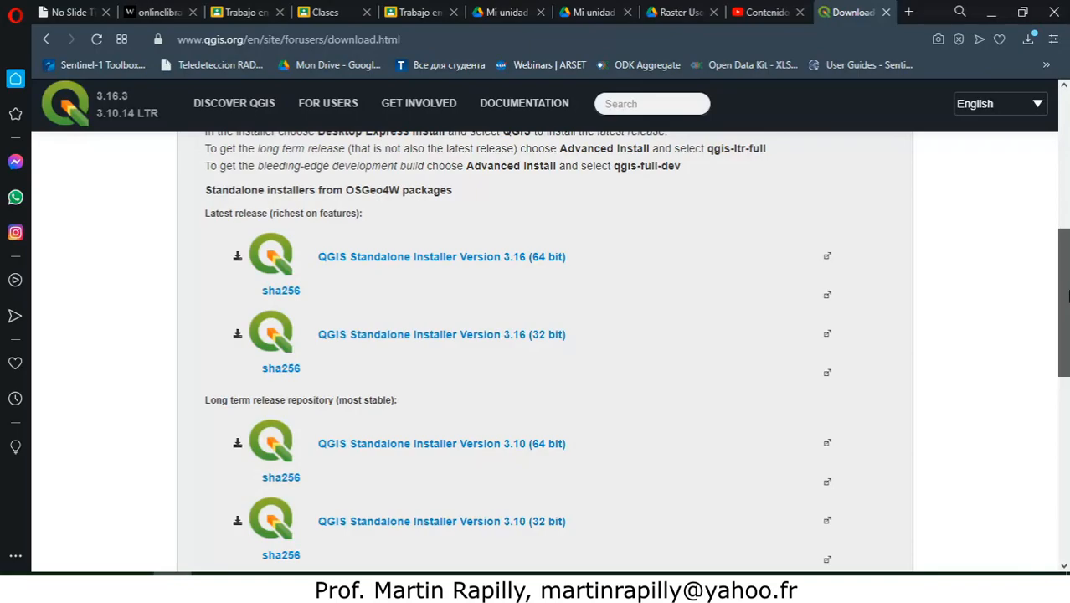
left_click_drag(1067, 295, 1067, 183)
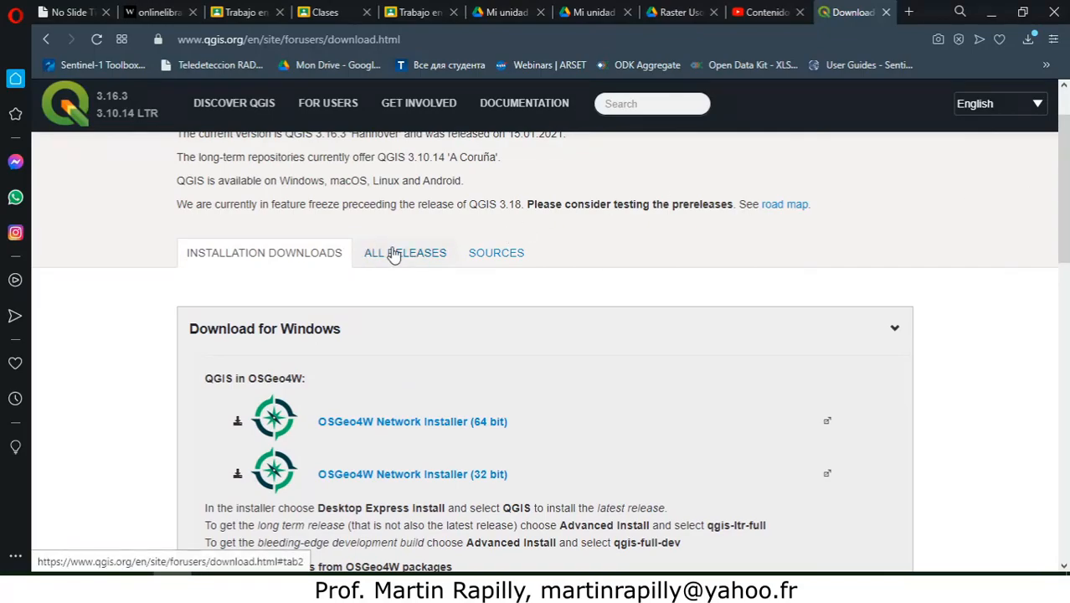
Step: Switch the website language to Español and return it to English
left_click(1037, 104)
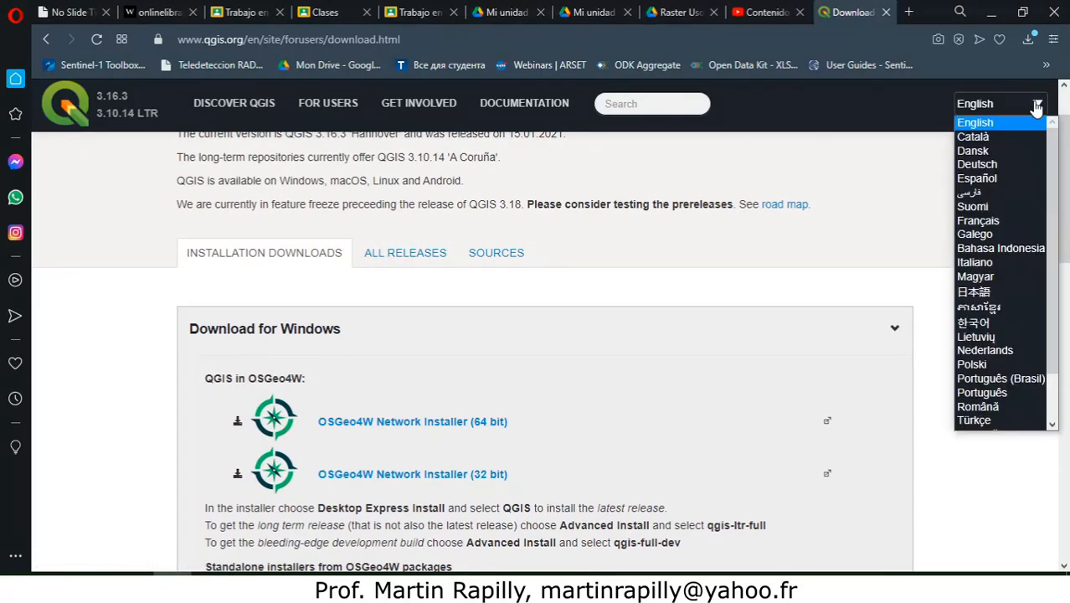
left_click(995, 179)
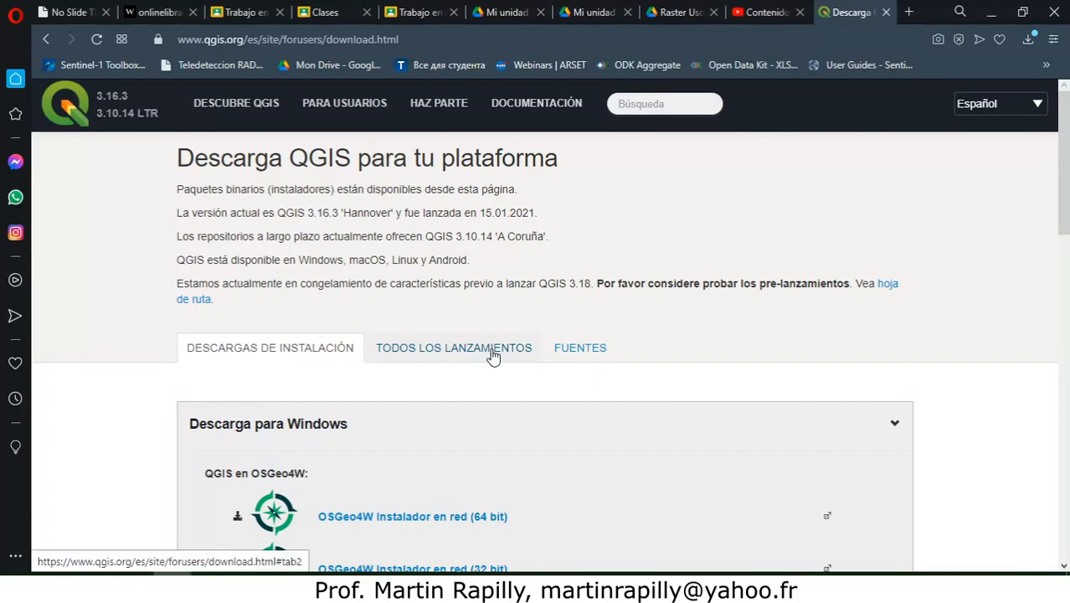
left_click(1034, 104)
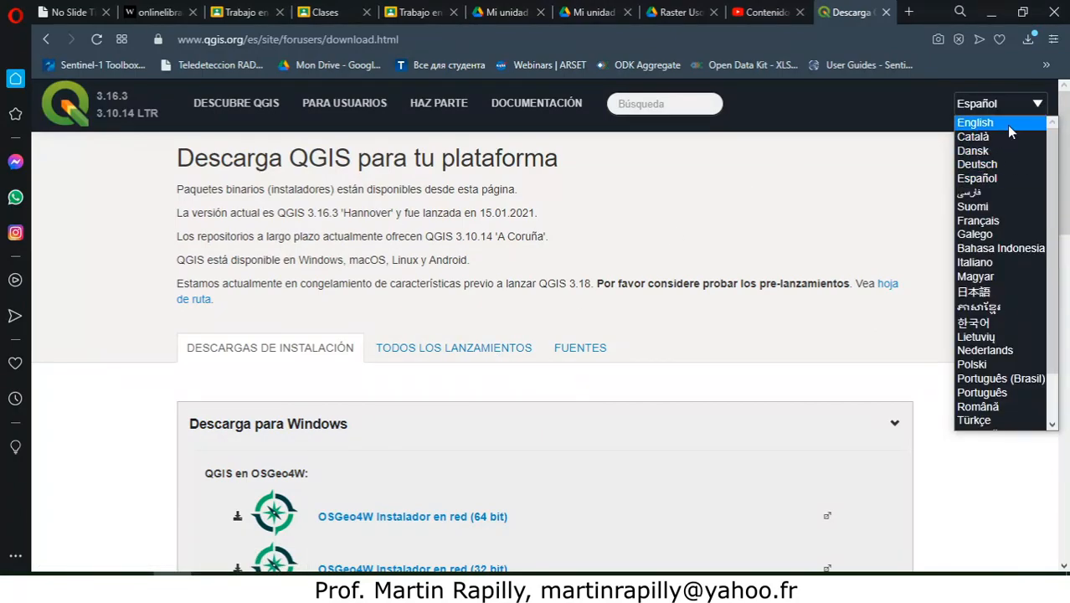
left_click(997, 122)
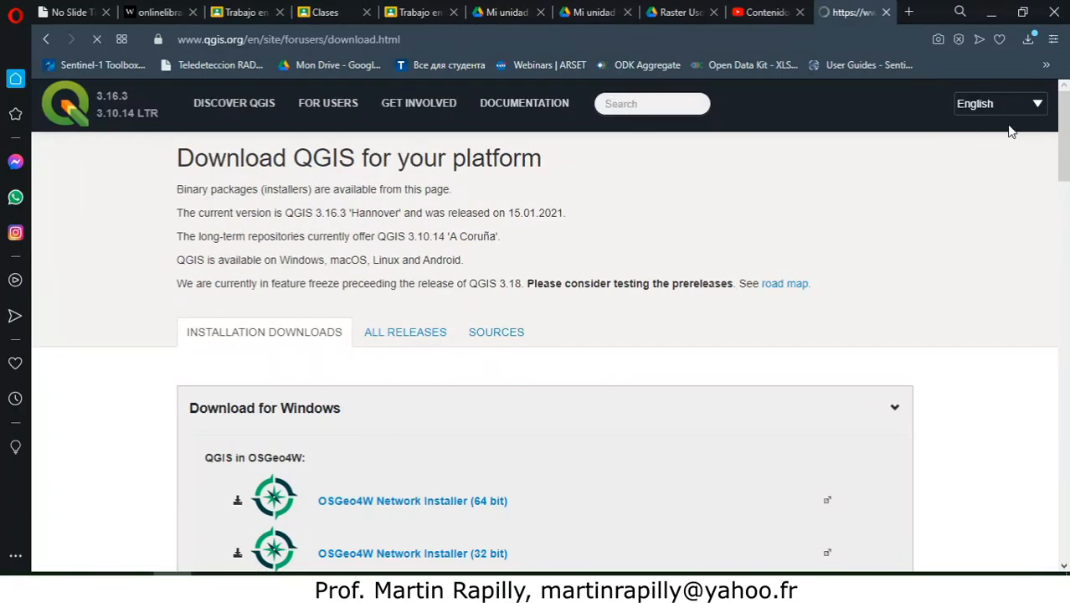
Step: Open the index of previous QGIS releases and browse to the 2.14 installers
left_click(405, 336)
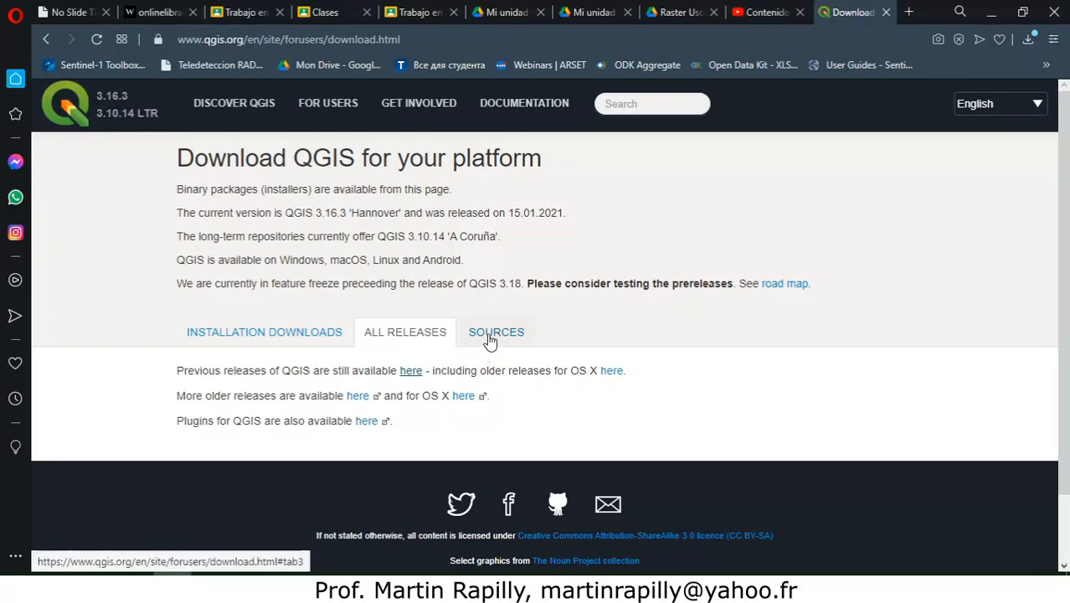
left_click(411, 373)
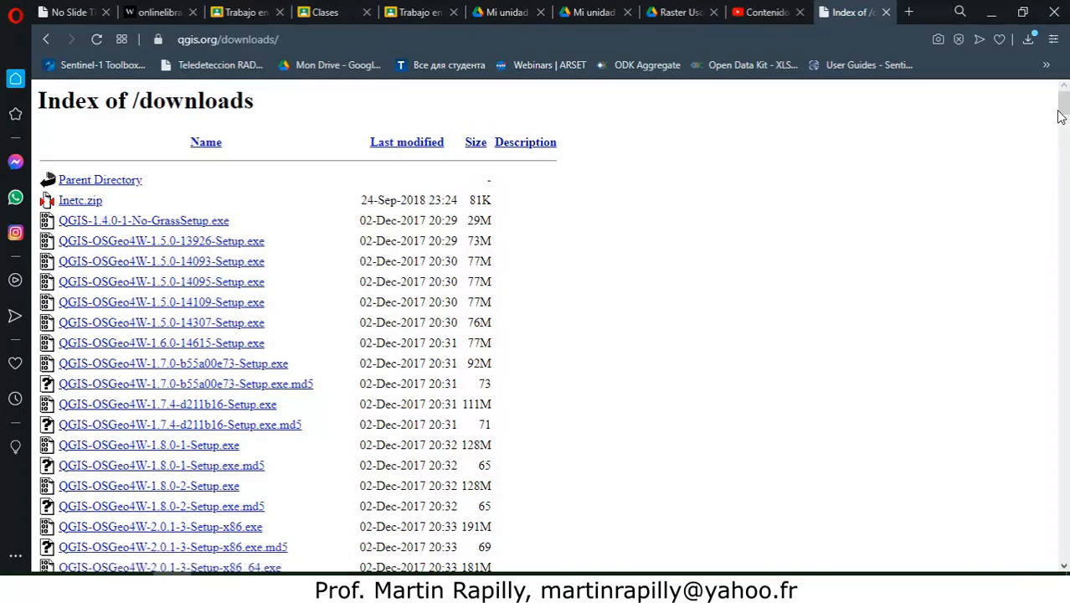
left_click_drag(1057, 105, 1063, 176)
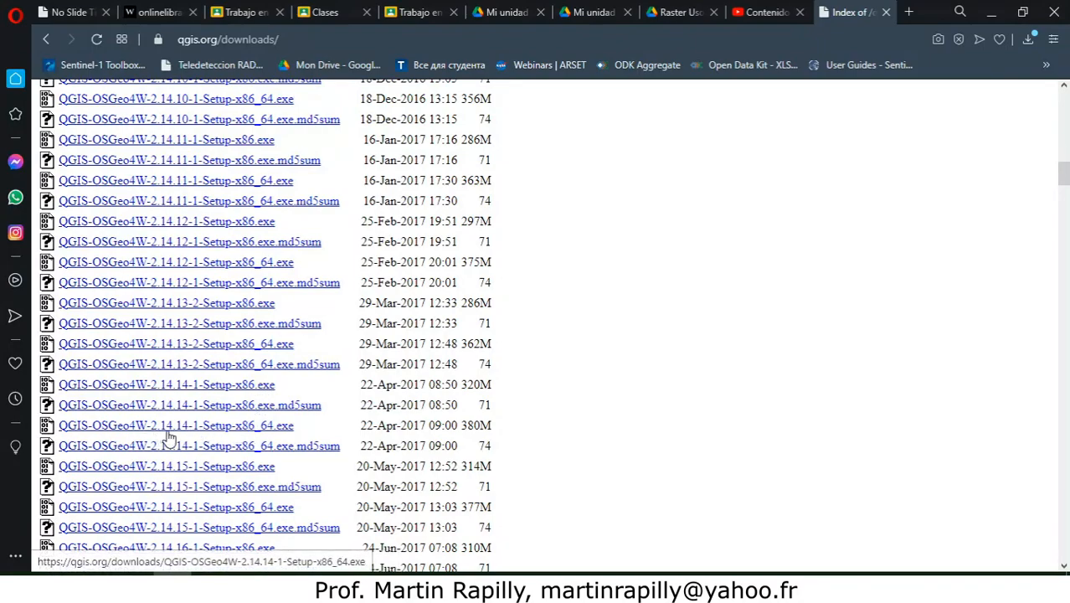
Step: Start saving the QGIS-OSGeo4W-2.14.14-1-Setup-x86.exe installer to the Descargas folder and cancel its download
left_click(263, 390)
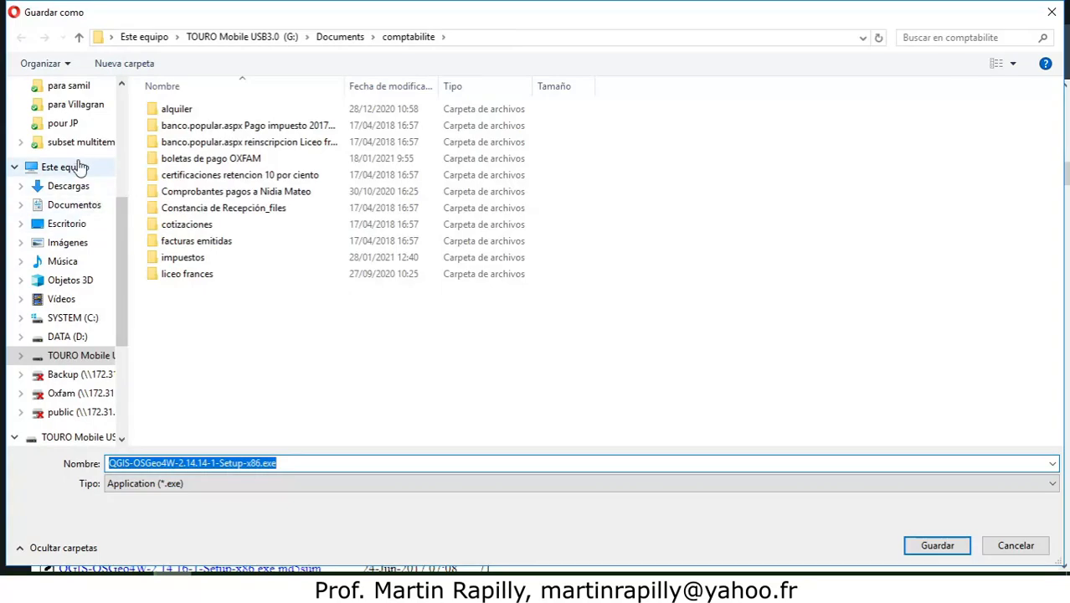
left_click(67, 187)
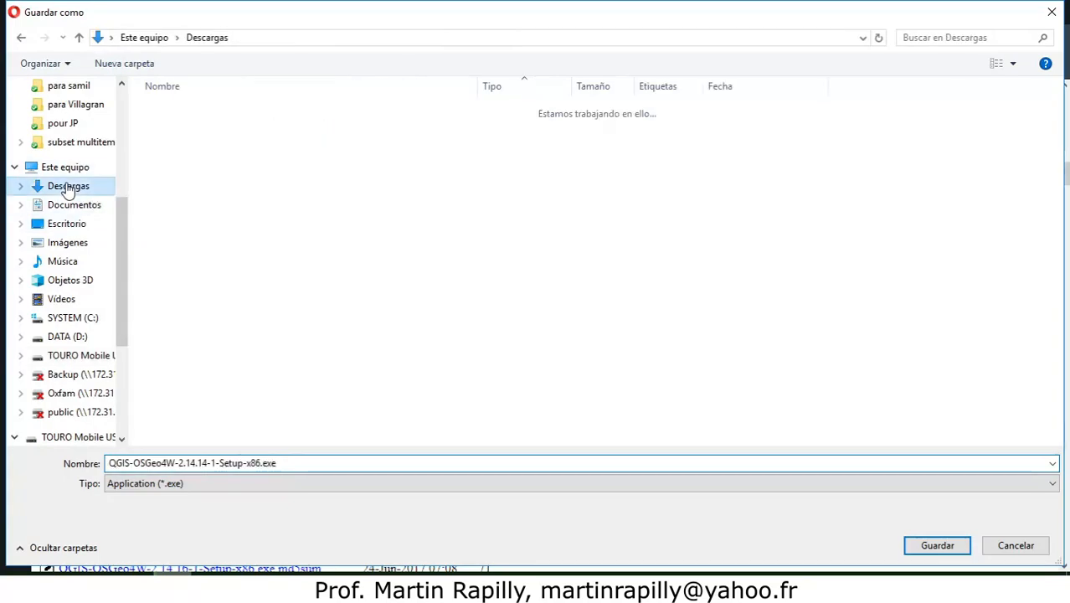
left_click(938, 546)
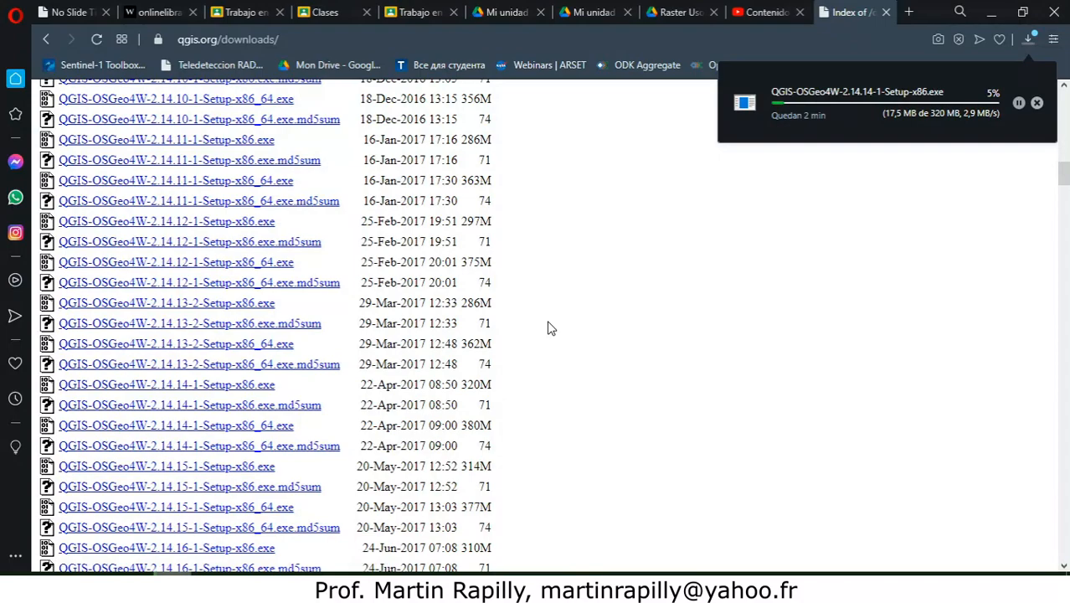
left_click(1036, 104)
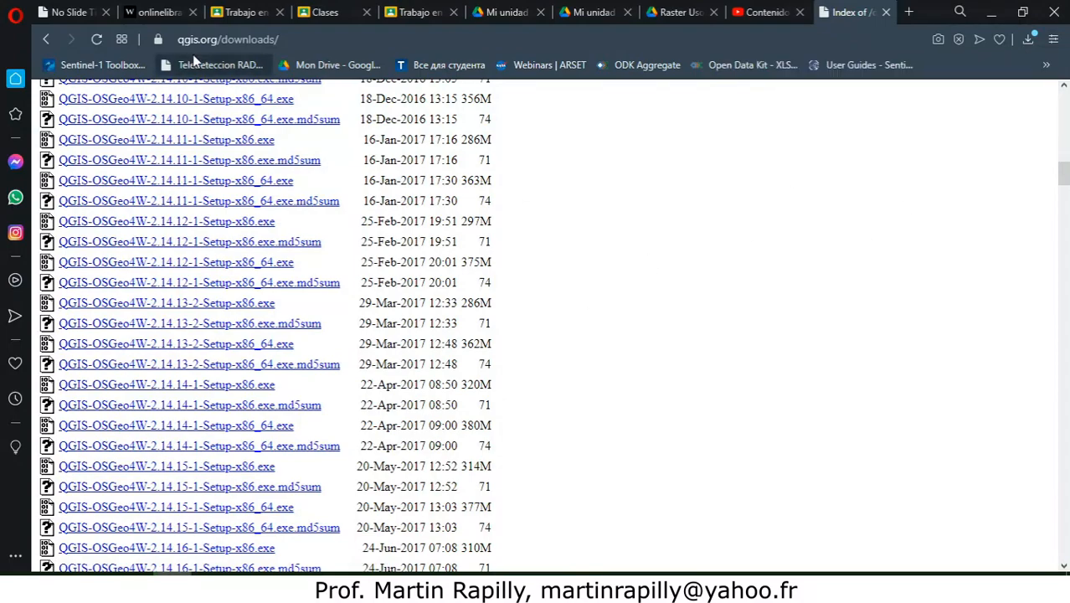
Step: Return to the QGIS download page and save the long-term release Standalone Installer Version 3.10 (64 bit) to the Descargas folder
left_click(48, 40)
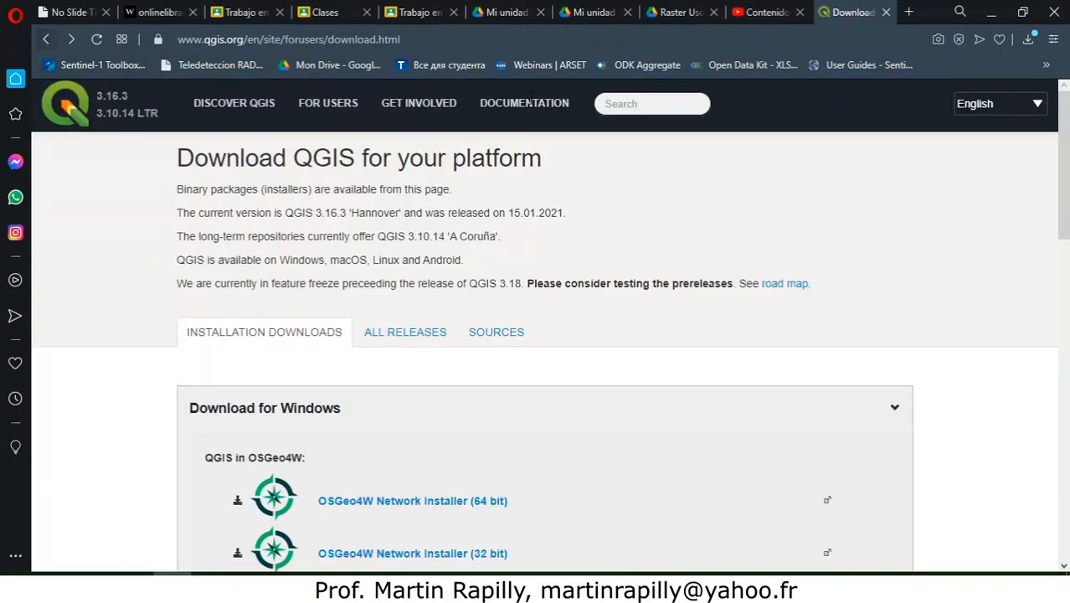
left_click_drag(1067, 120, 1067, 290)
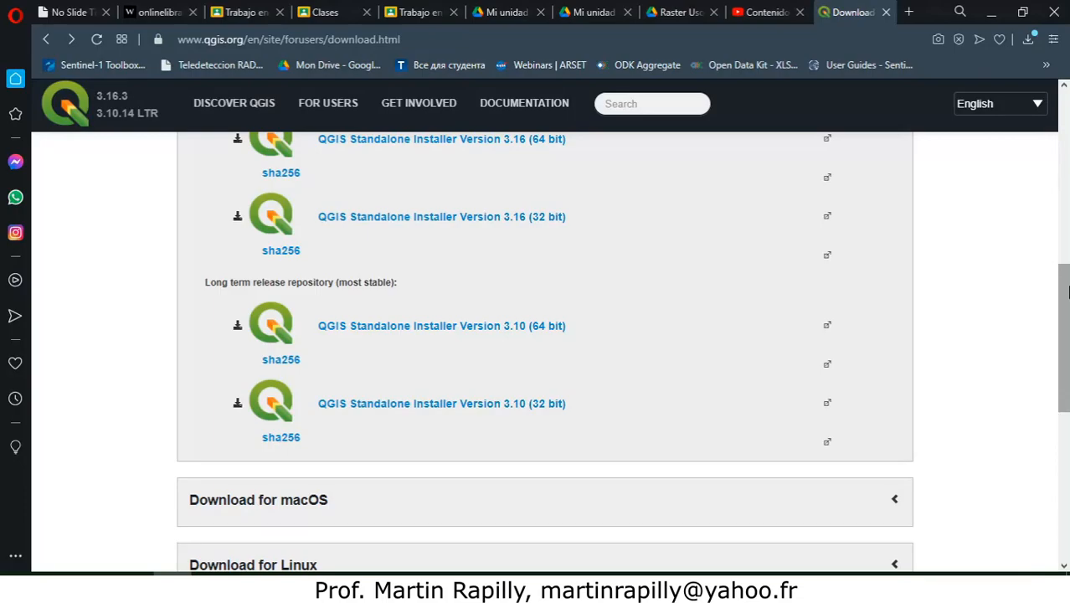
left_click_drag(1067, 291, 1067, 335)
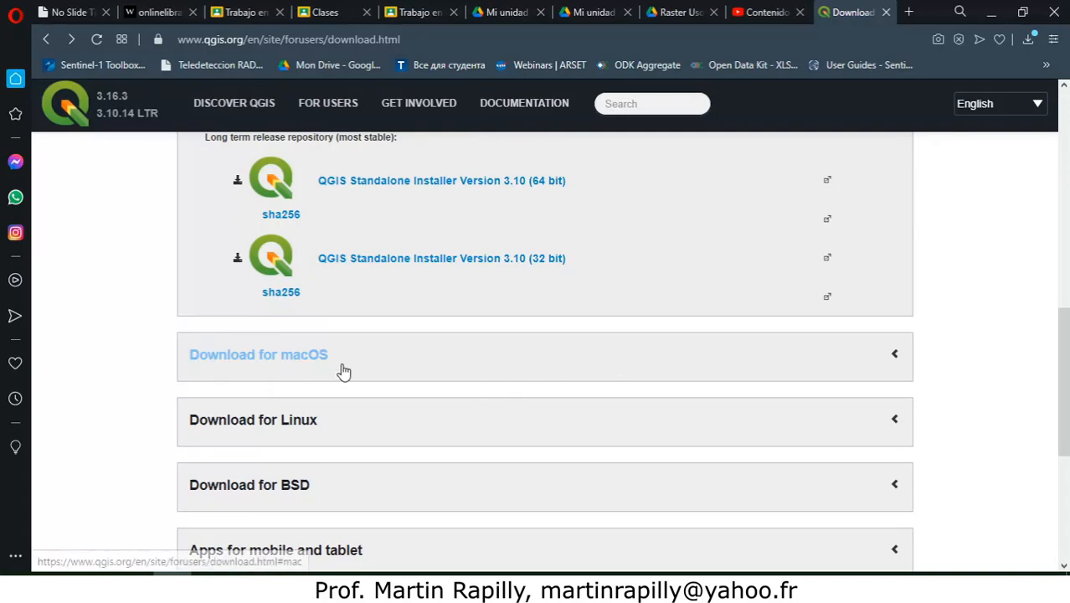
left_click_drag(1065, 387, 1067, 309)
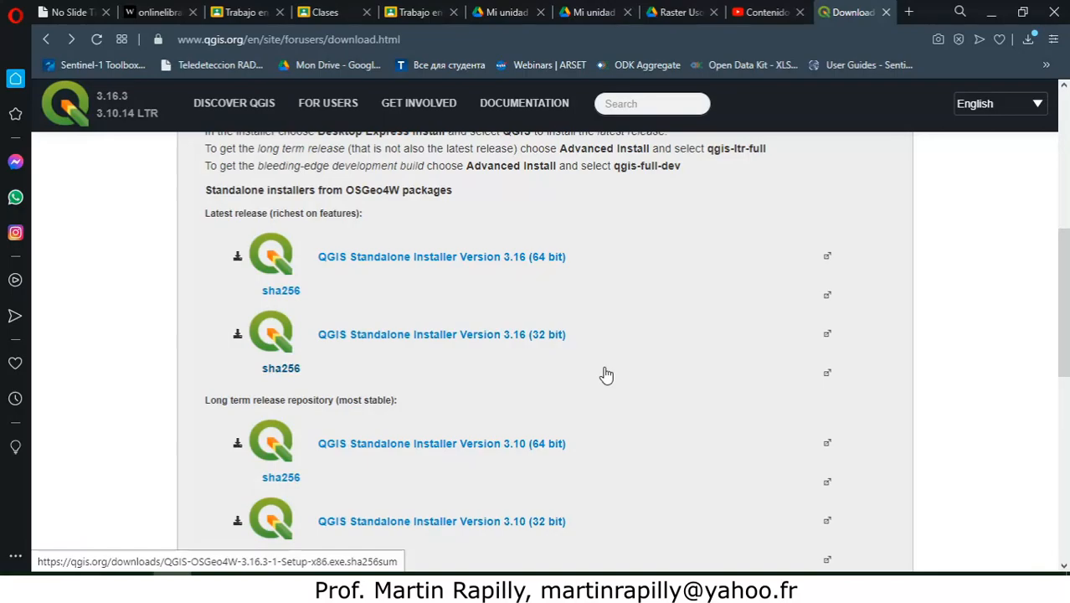
left_click_drag(1066, 271, 1067, 375)
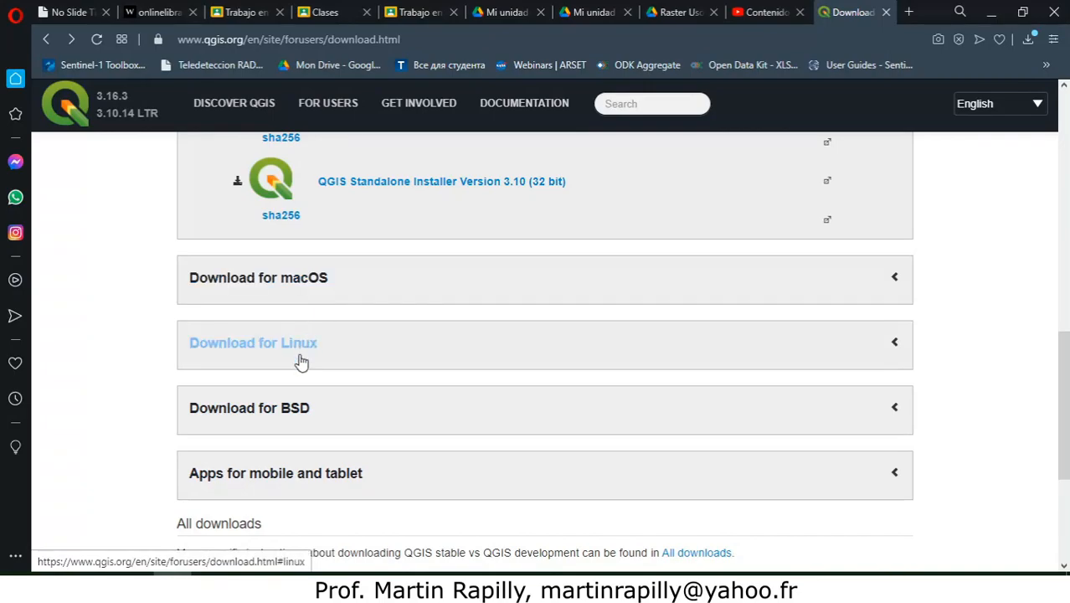
left_click_drag(1066, 406, 1068, 306)
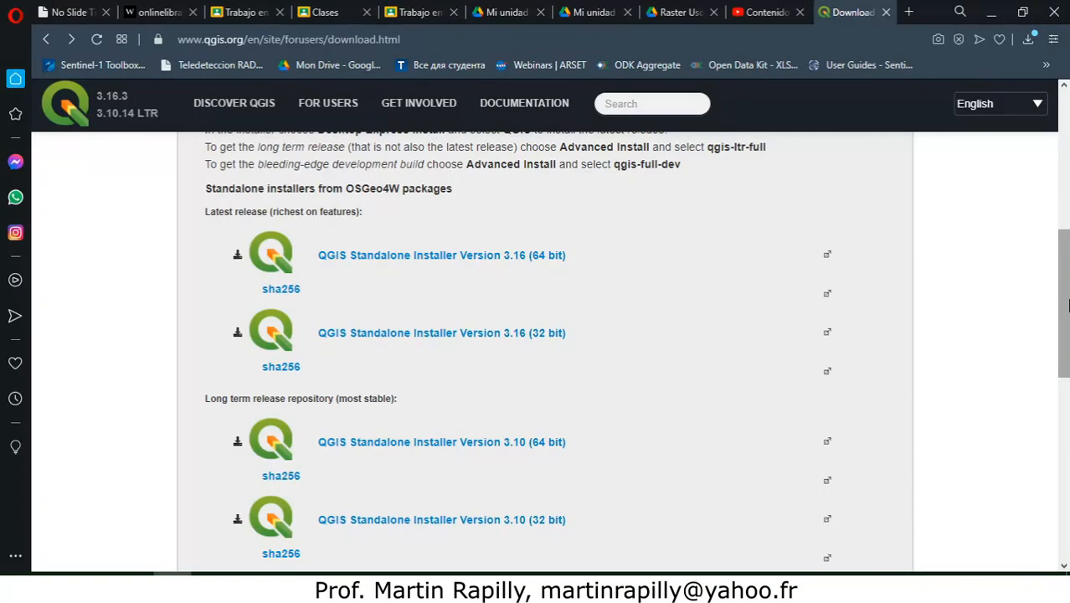
left_click(422, 444)
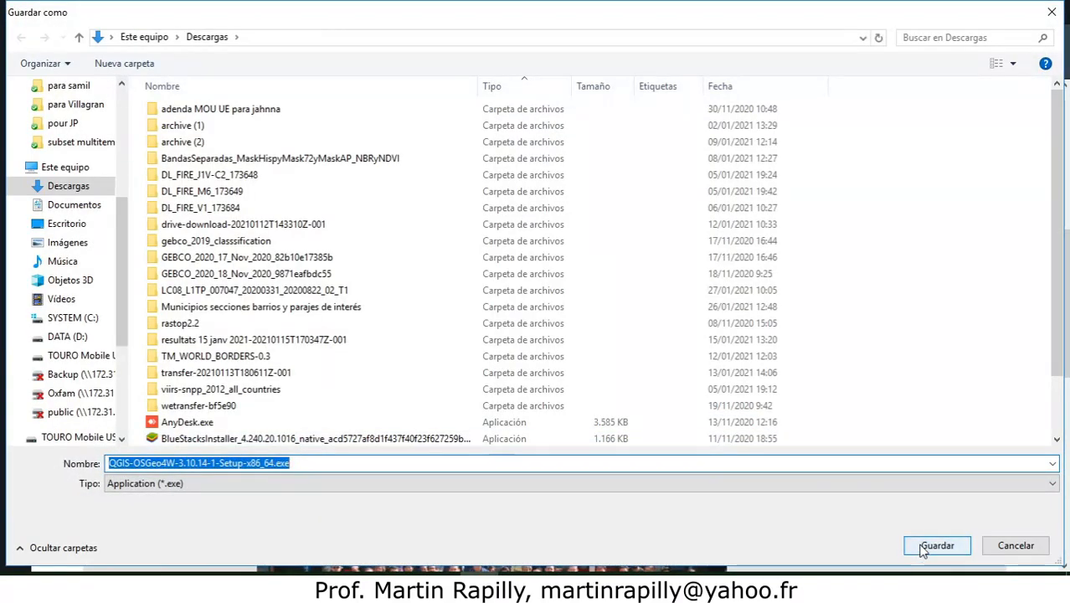
left_click(923, 549)
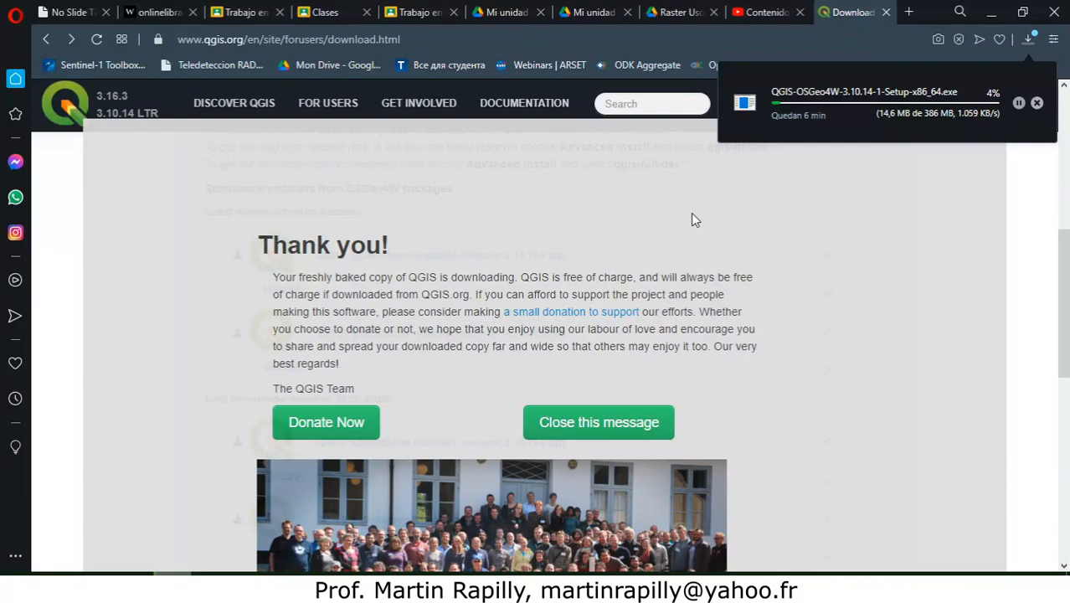
Step: Leave the thank-you message by going back to the Spanish download page and look through its Windows installers
left_click_drag(1066, 289, 1067, 337)
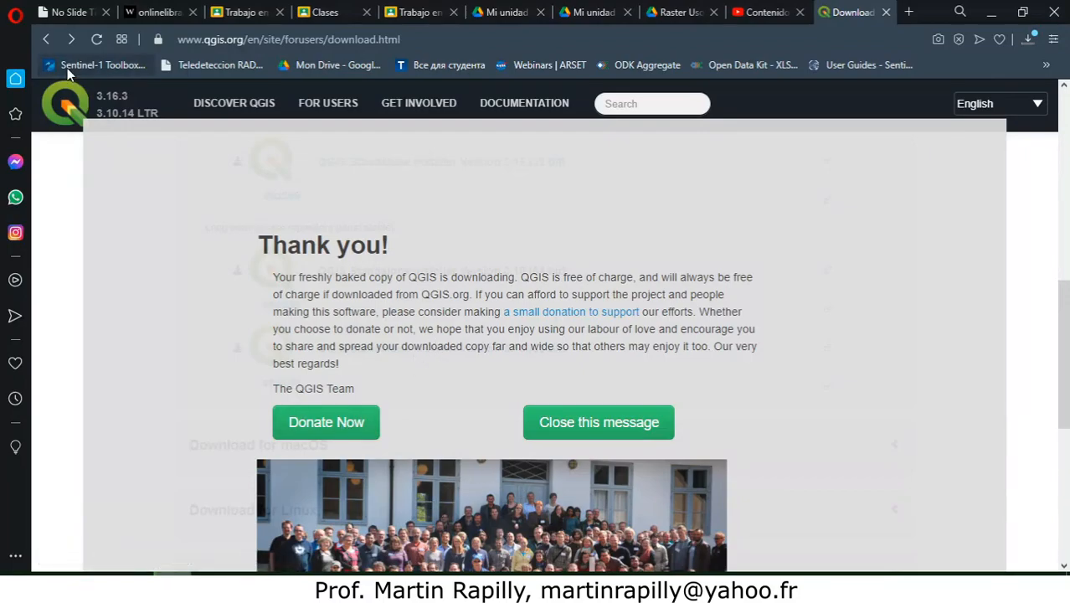
left_click(48, 36)
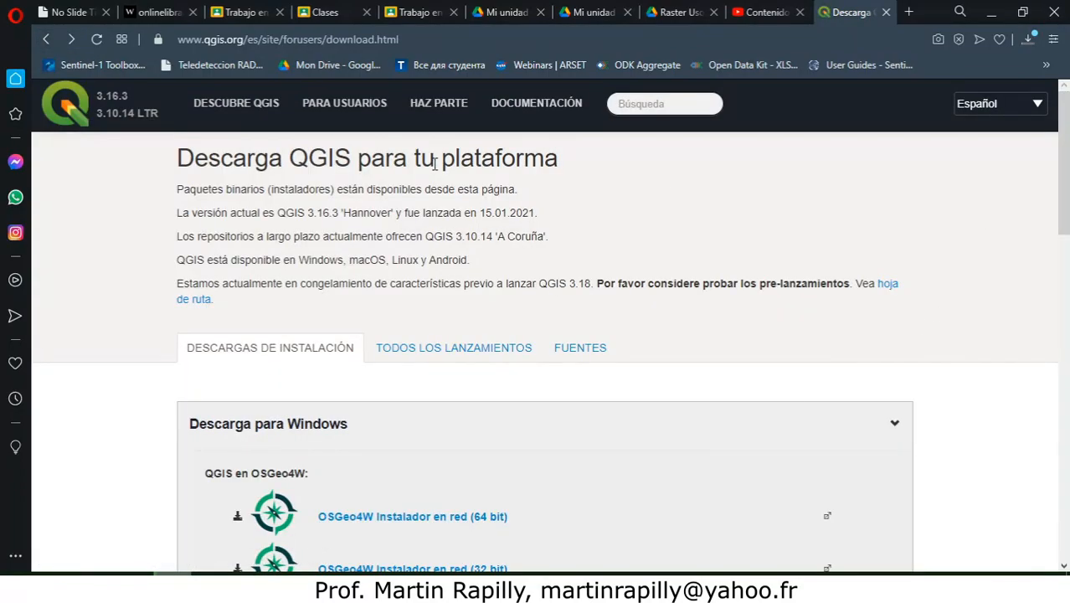
left_click_drag(1068, 159, 1069, 213)
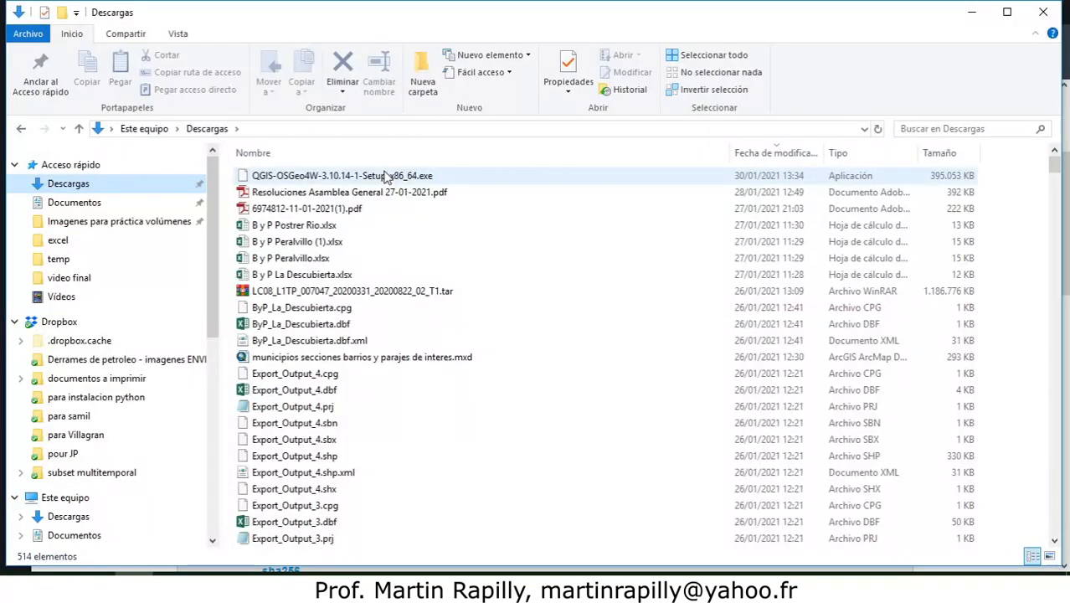
Step: Run the downloaded QGIS-OSGeo4W-3.10.14-1-Setup-x86_64.exe installer, accept the licence, keep the C:\Program Files\QGIS 3.10 destination and proceed with the installation
left_click(358, 182)
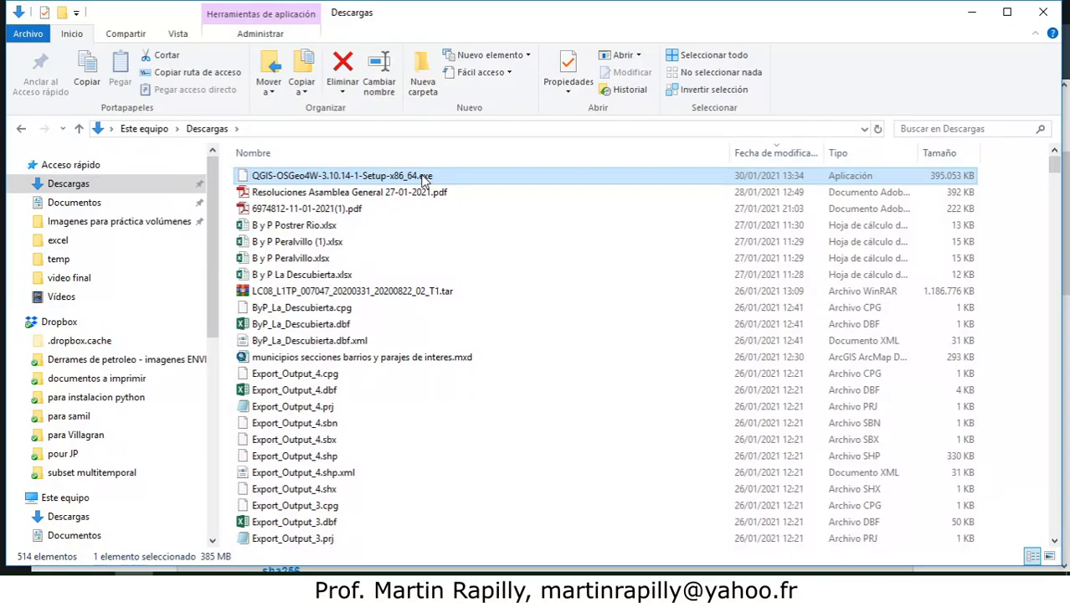
double_click(424, 177)
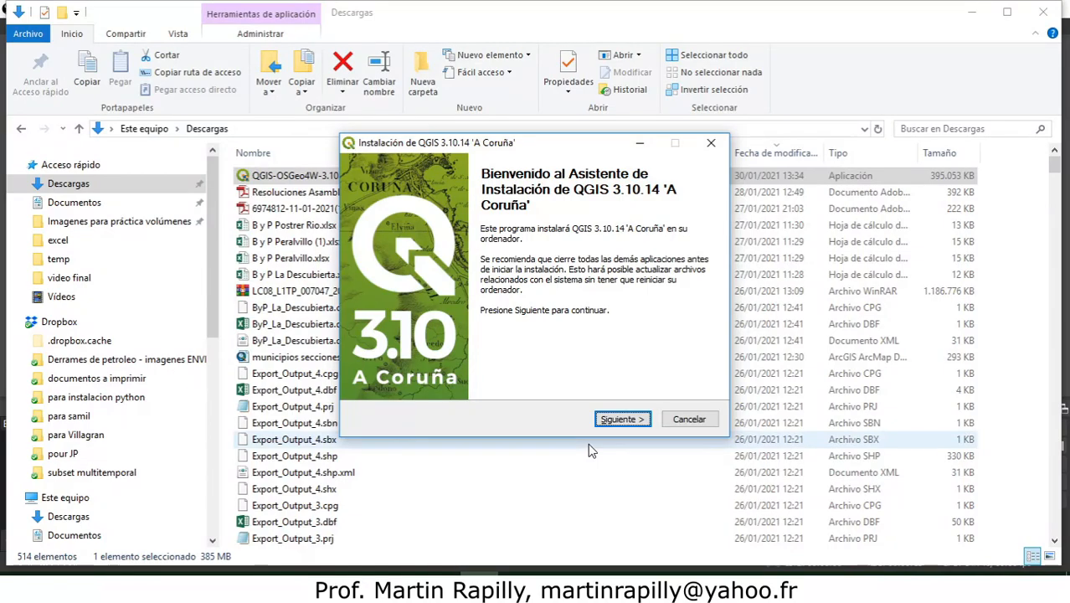
left_click(607, 425)
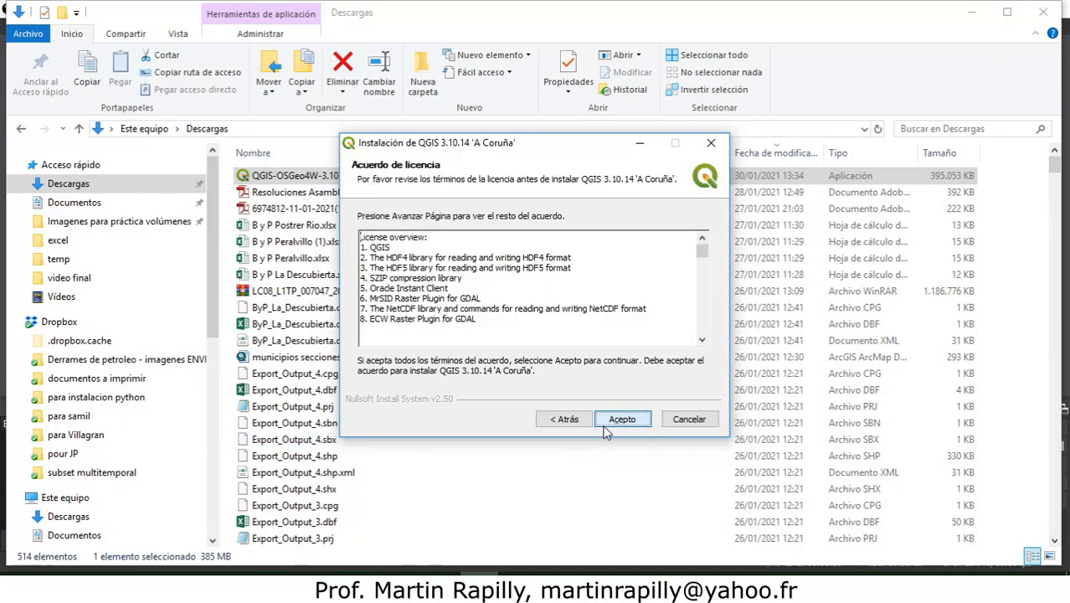
left_click(609, 425)
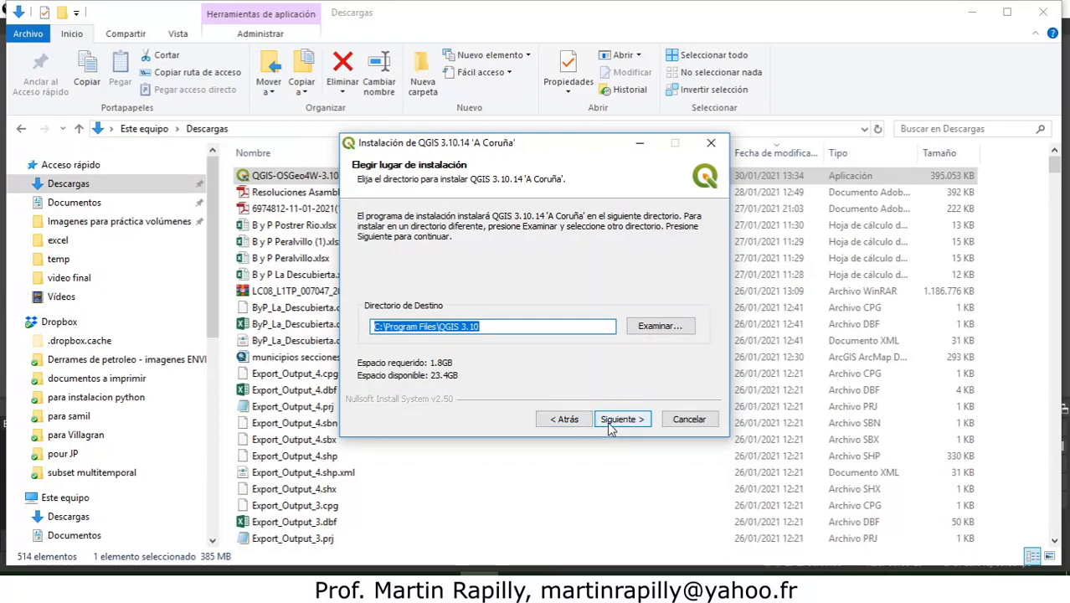
left_click(610, 423)
left_click(611, 423)
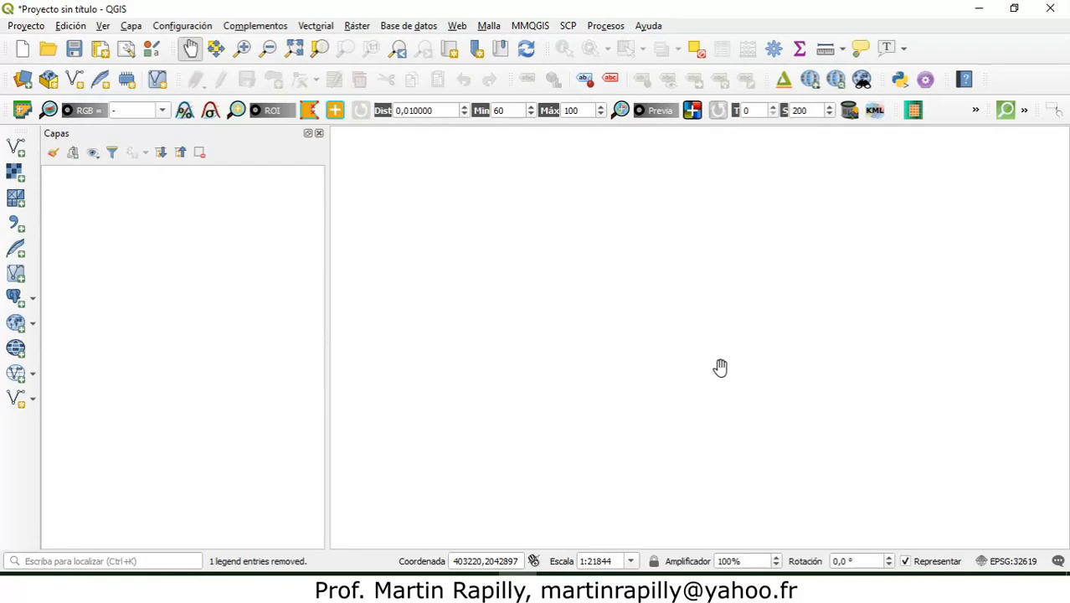
Step: Add Edificios Centro Santo Domingo.shp from the Vectores folder of Datos para practicas QGIS EIGEO to the QGIS project as a vector layer
left_click(15, 146)
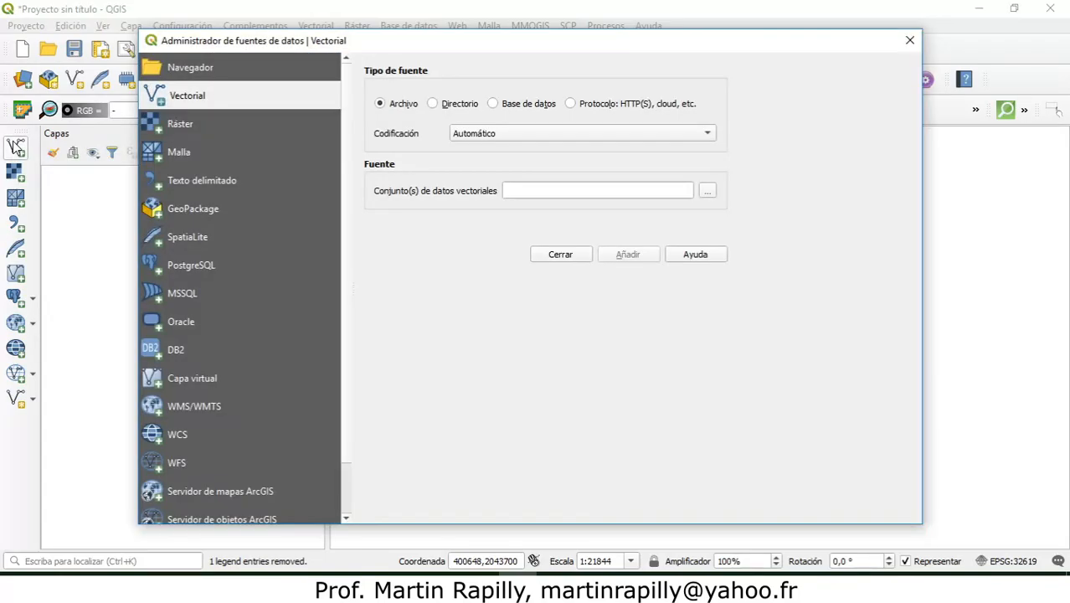
left_click(709, 193)
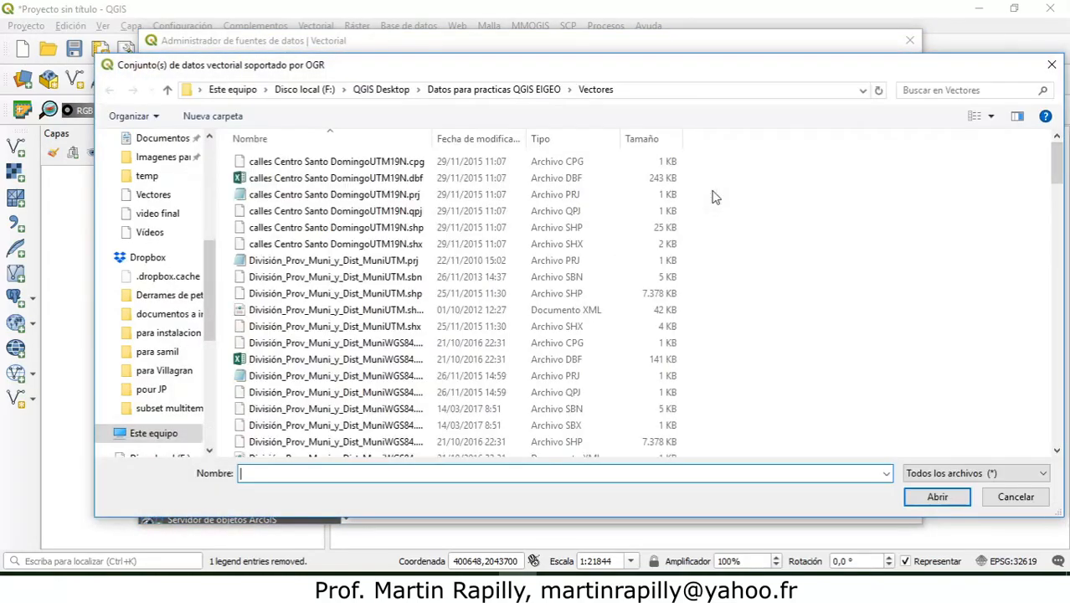
left_click(385, 91)
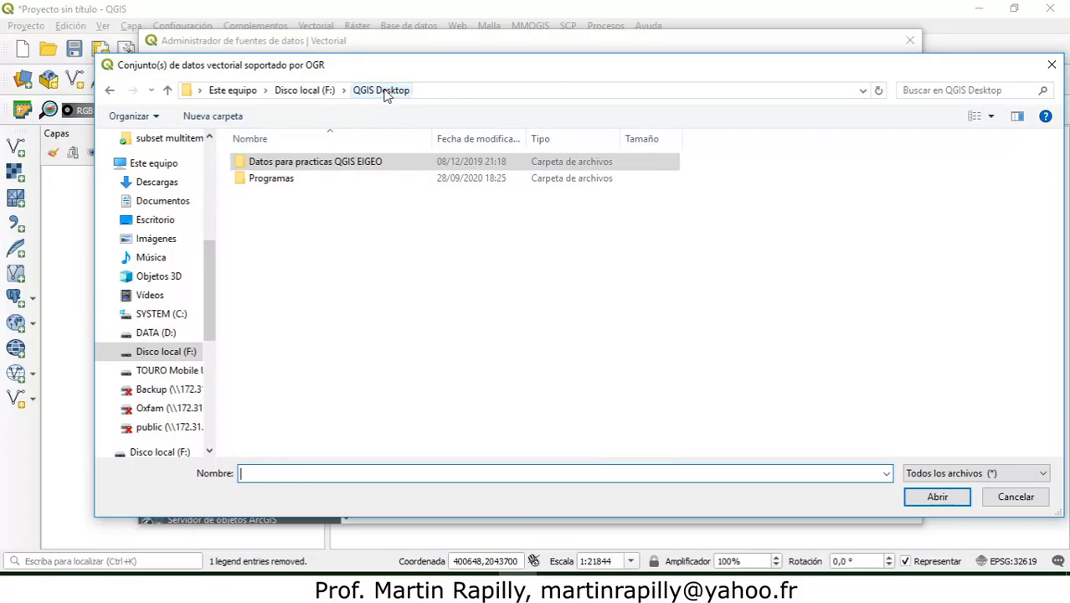
double_click(298, 168)
double_click(276, 195)
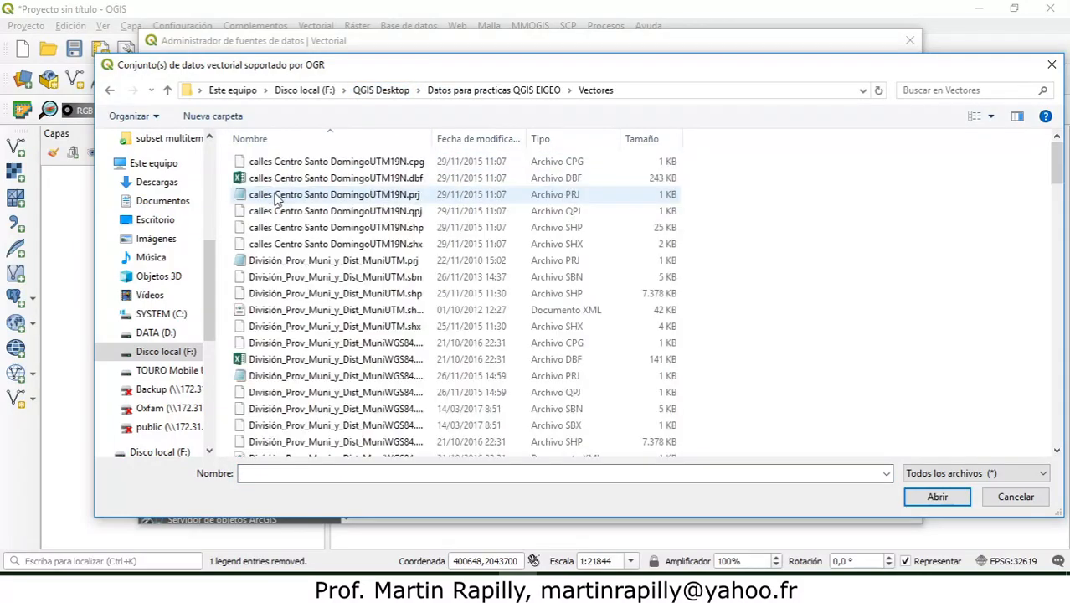
left_click_drag(1060, 160, 1060, 224)
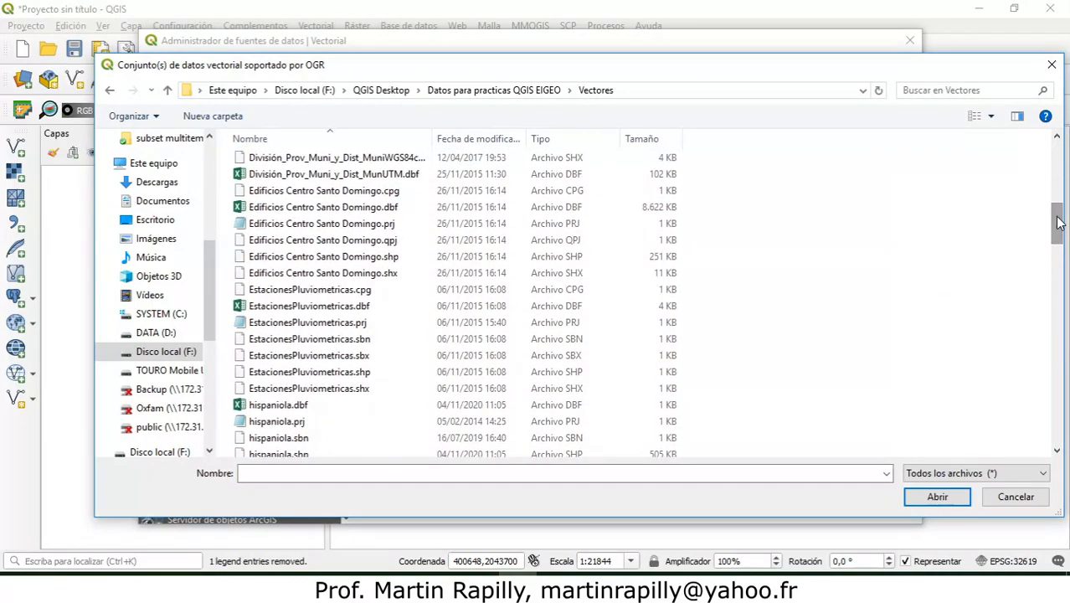
left_click(358, 254)
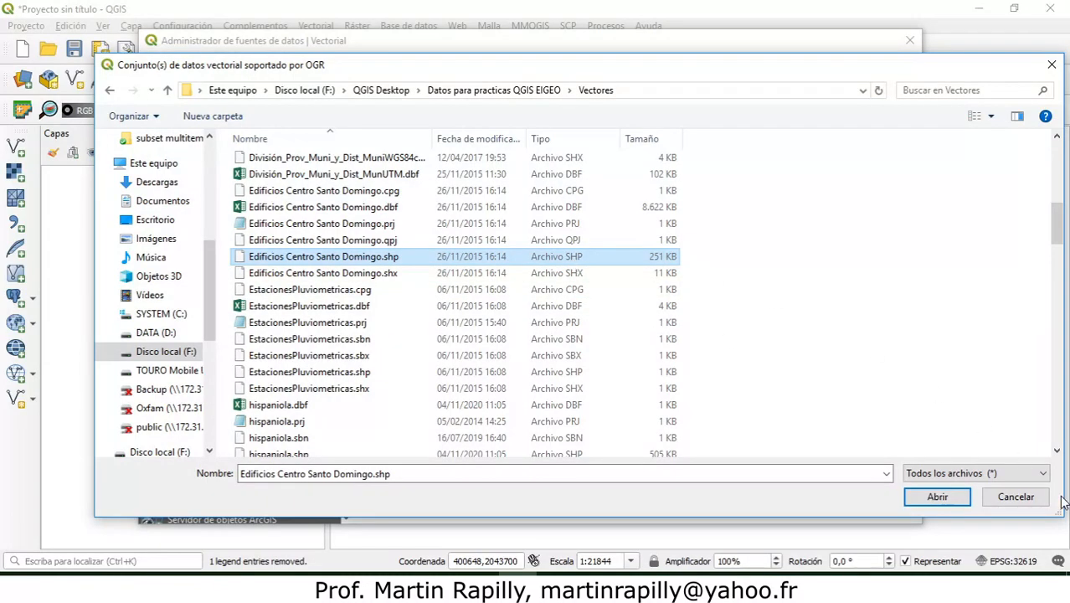
left_click(946, 501)
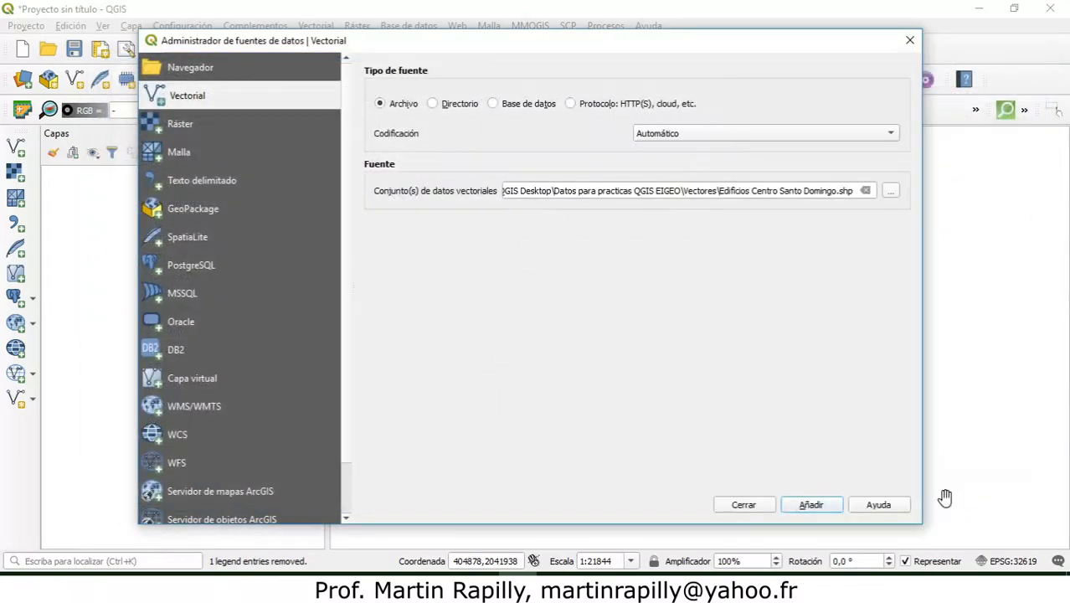
left_click(812, 505)
left_click(737, 506)
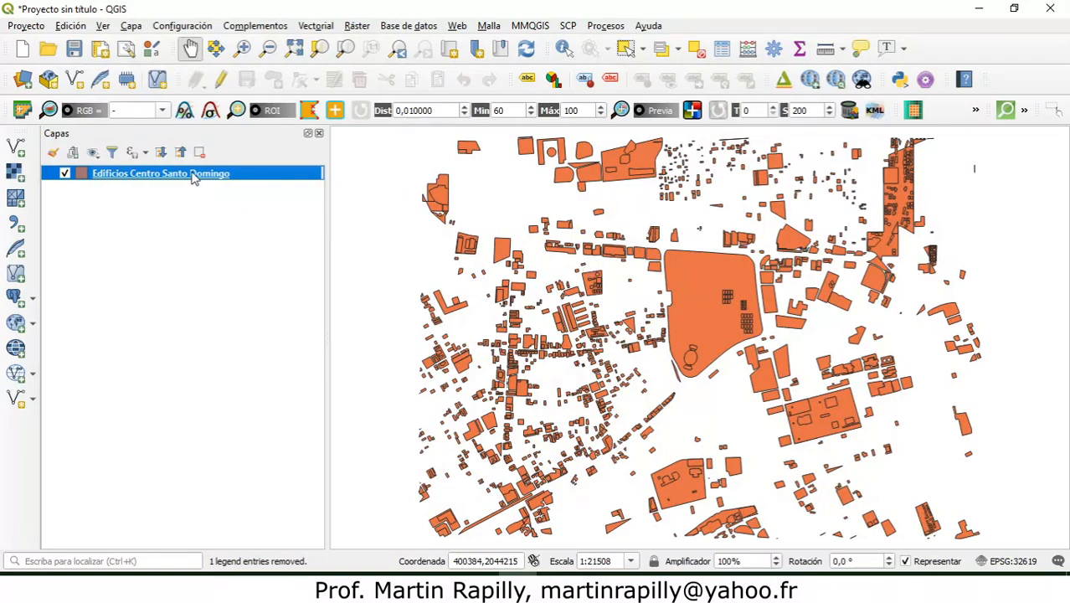
Step: Open the attribute table of the Edificios Centro Santo Domingo layer and look through its columns and rows
mouse_move(193, 178)
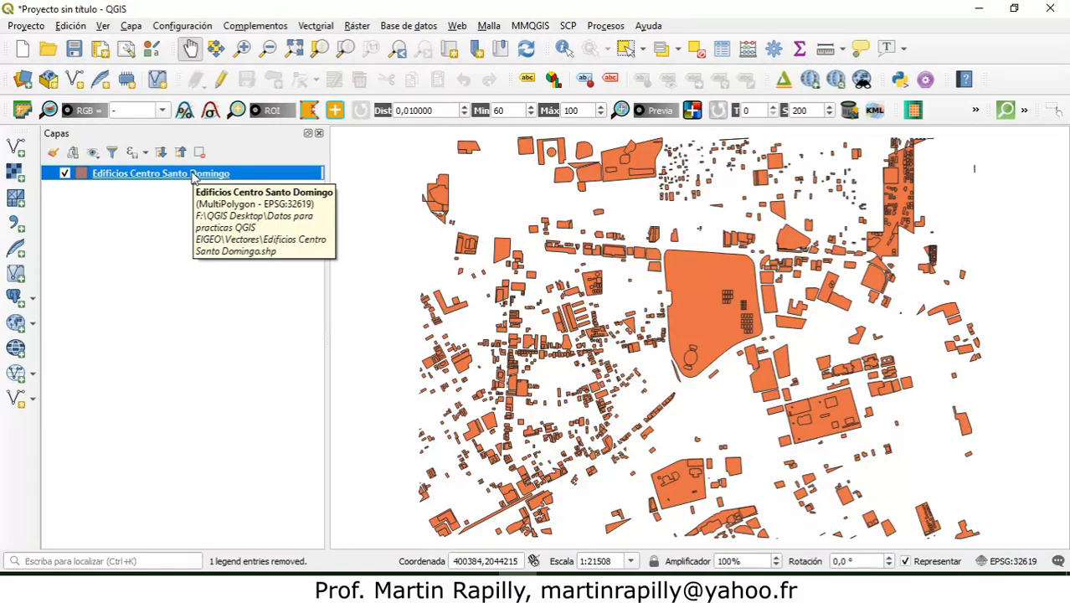
right_click(193, 177)
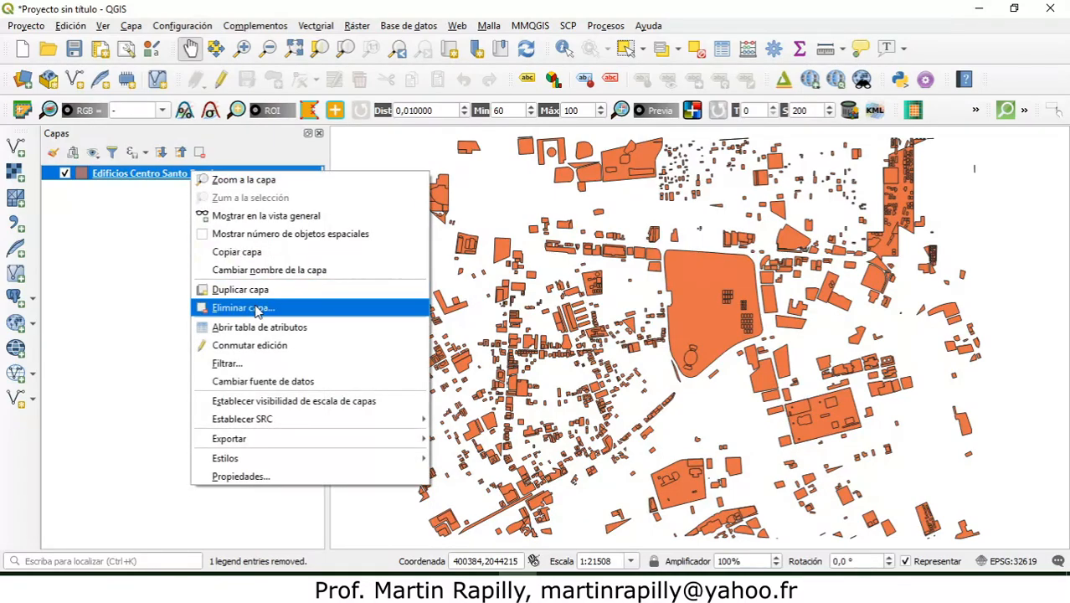
left_click(324, 328)
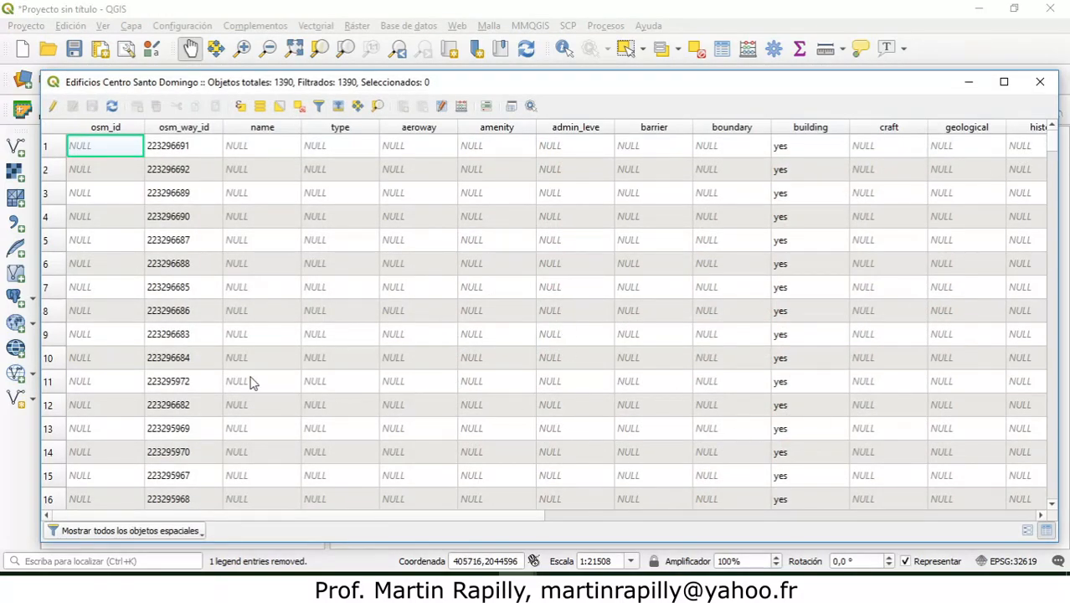
left_click_drag(71, 515, 111, 488)
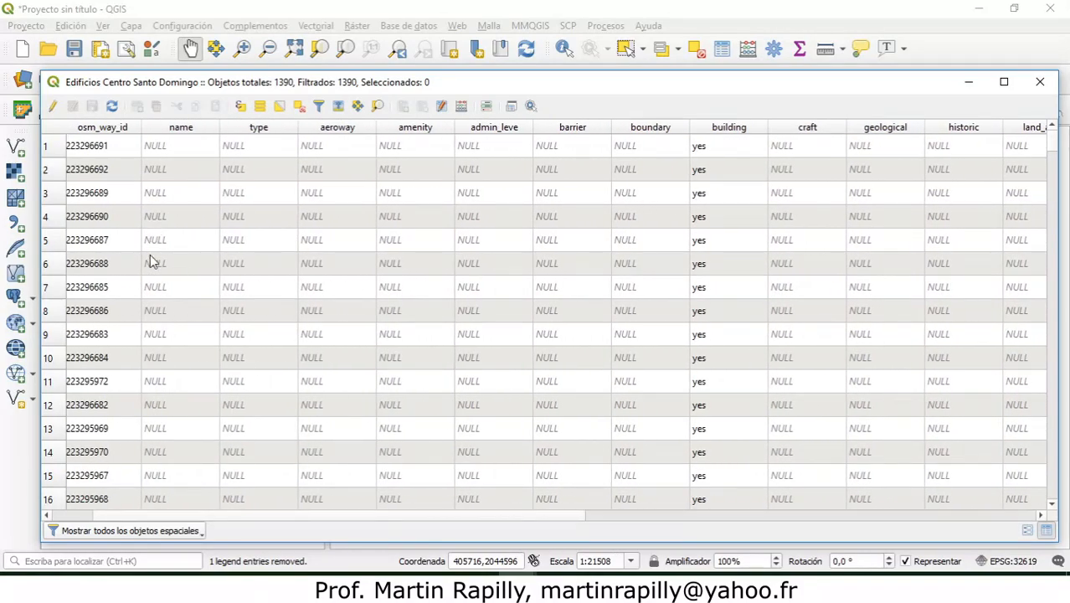
left_click_drag(158, 517, 92, 497)
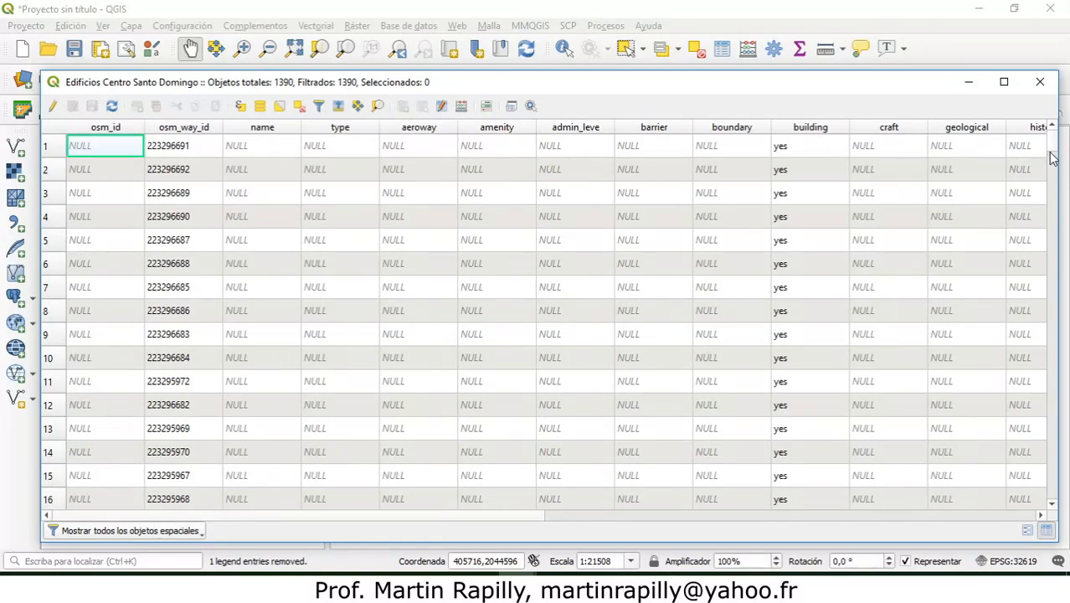
left_click_drag(1051, 159, 1059, 203)
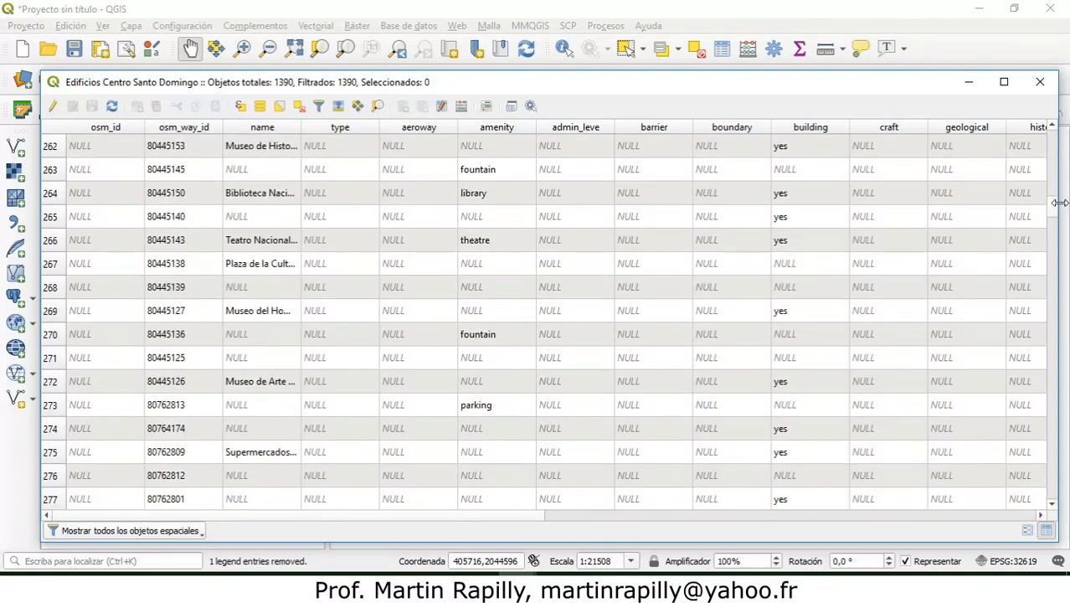
Step: Sort the attribute table by the name field in descending order and widen that column to show the full names
left_click(257, 128)
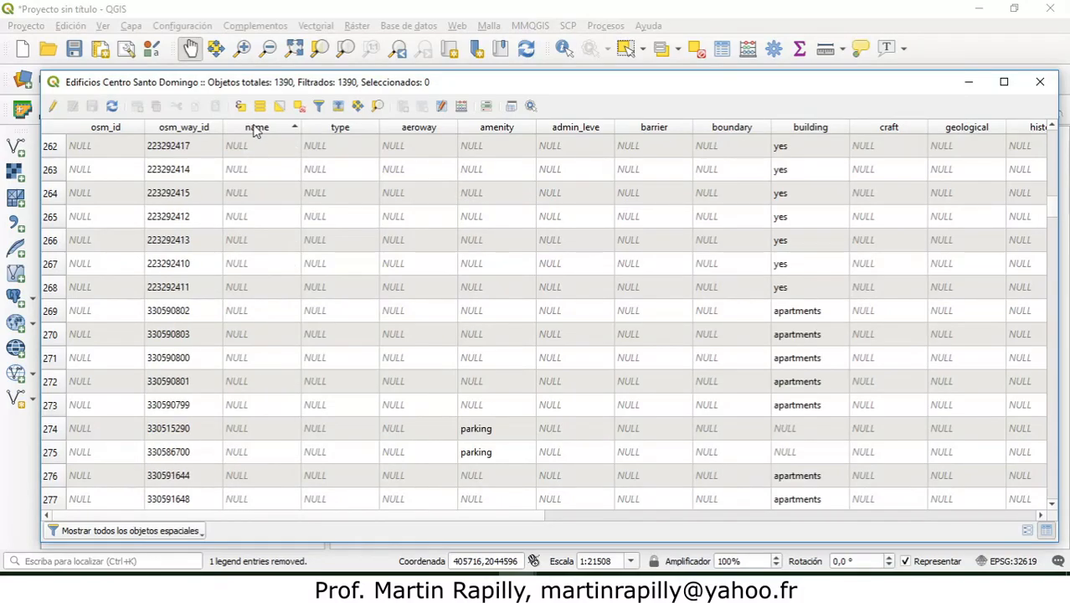
left_click(257, 128)
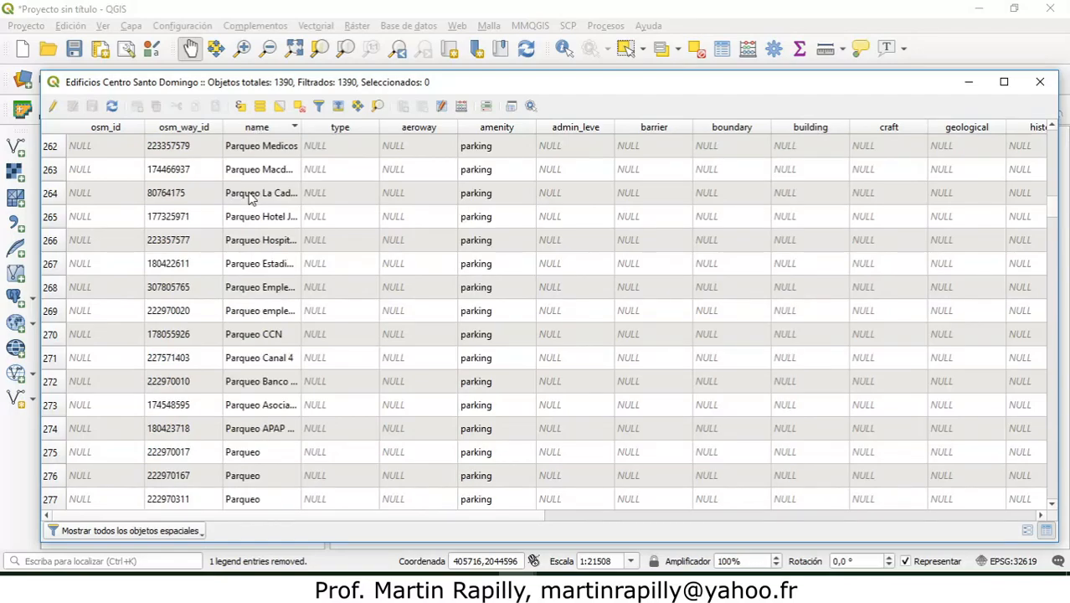
double_click(301, 127)
left_click_drag(372, 145, 380, 148)
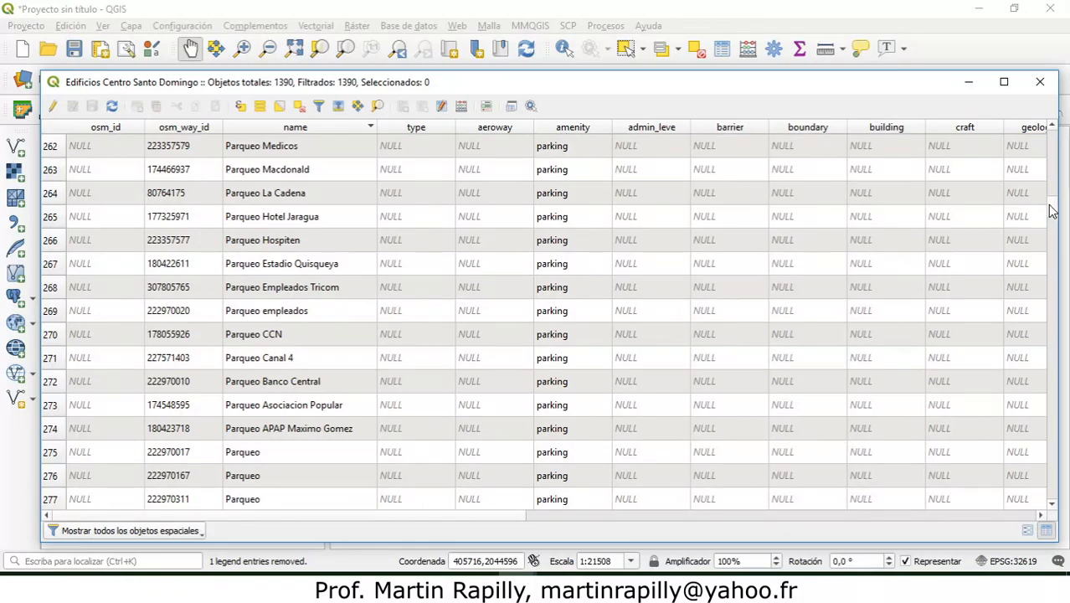
Step: Look through the named buildings in the sorted attribute table and close the table
scroll(1055, 209, "down", 9)
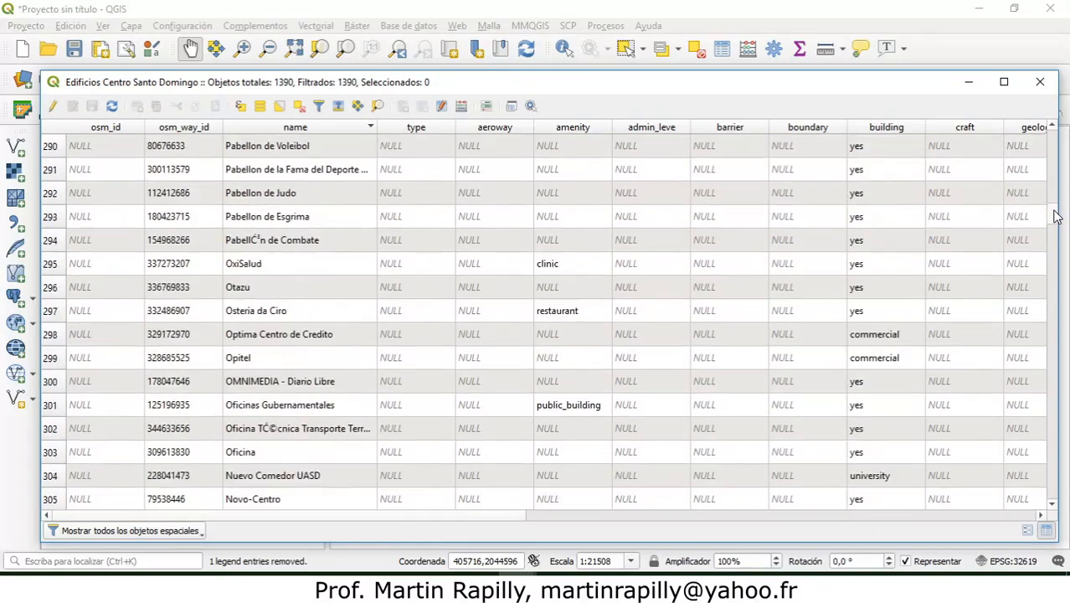
scroll(1055, 209, "up", 10)
scroll(1056, 209, "down", 12)
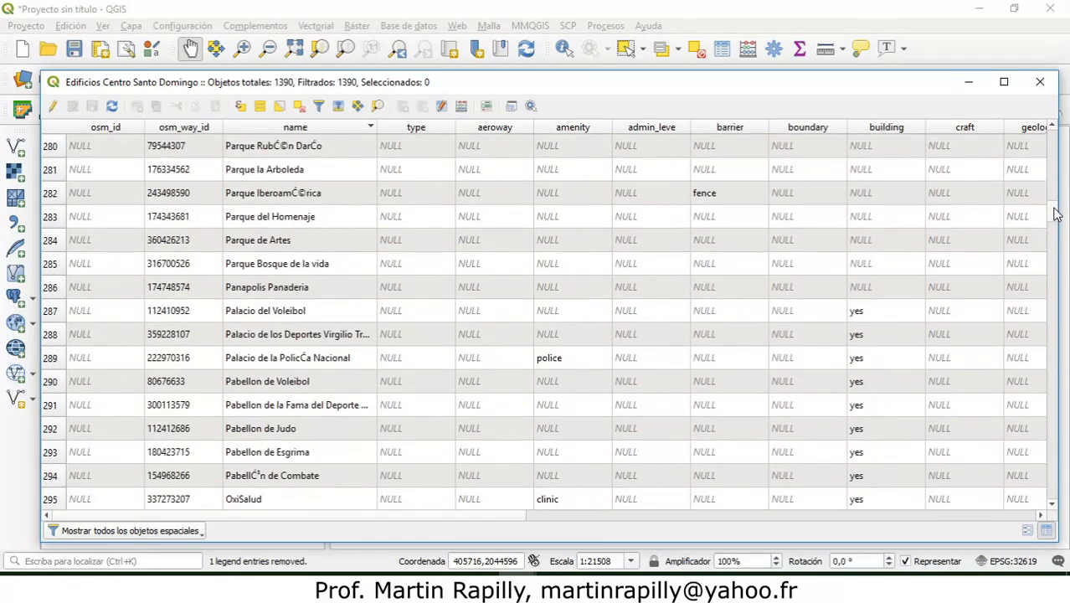
scroll(1057, 218, "up", 3)
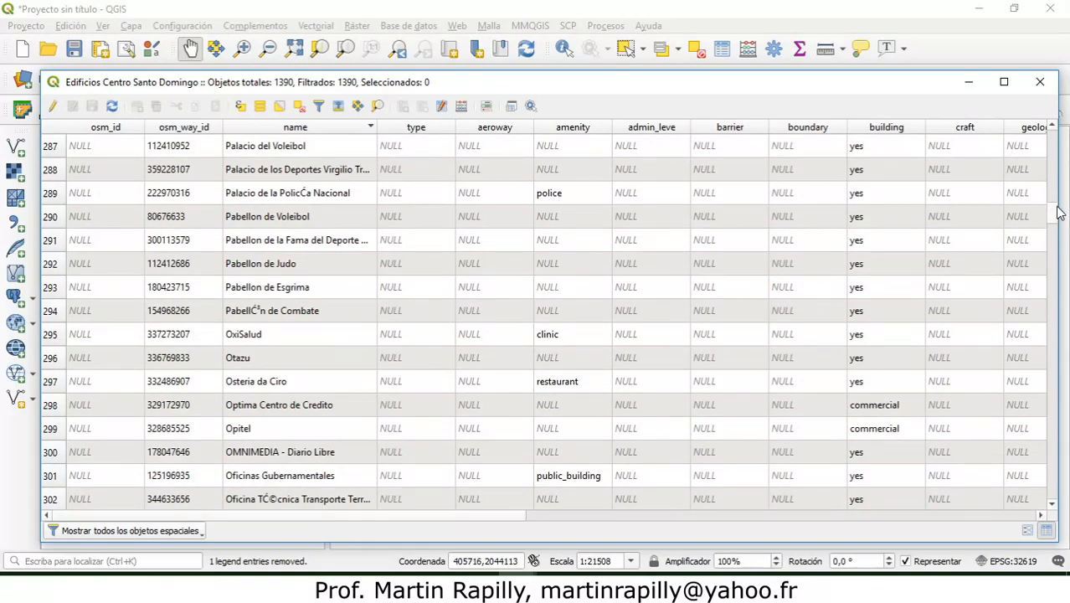
scroll(1059, 215, "down", 7)
scroll(1060, 218, "up", 3)
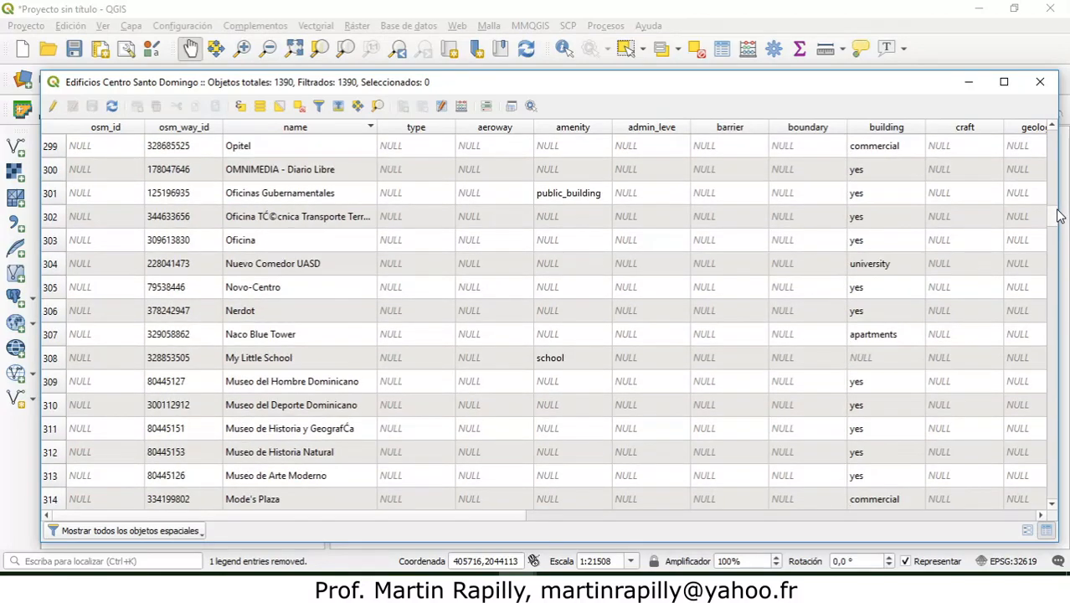
scroll(1060, 218, "down", 5)
left_click_drag(1060, 217, 1060, 241)
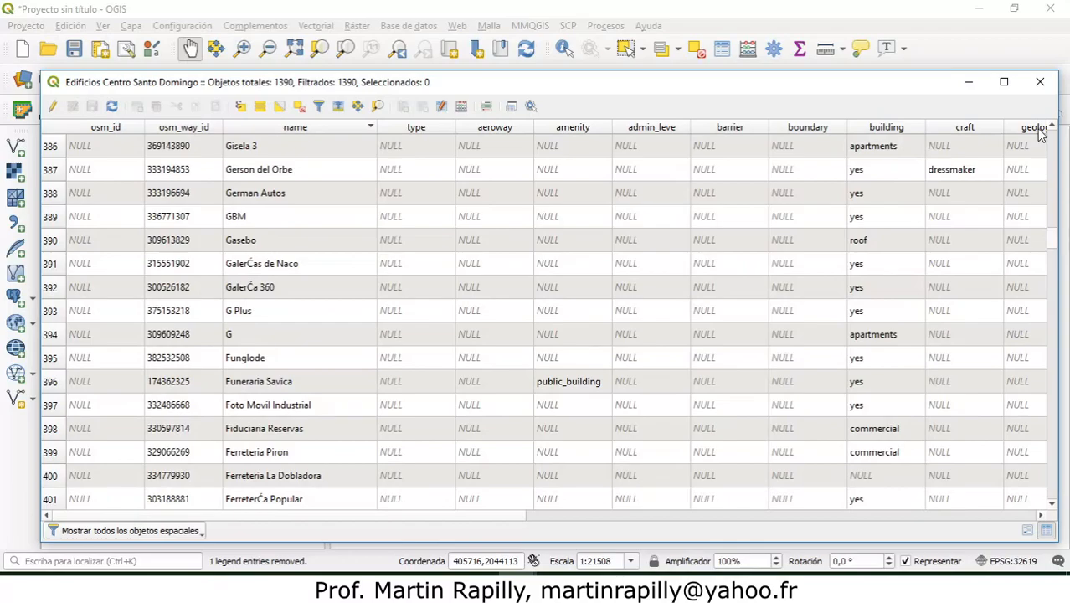
left_click(1040, 81)
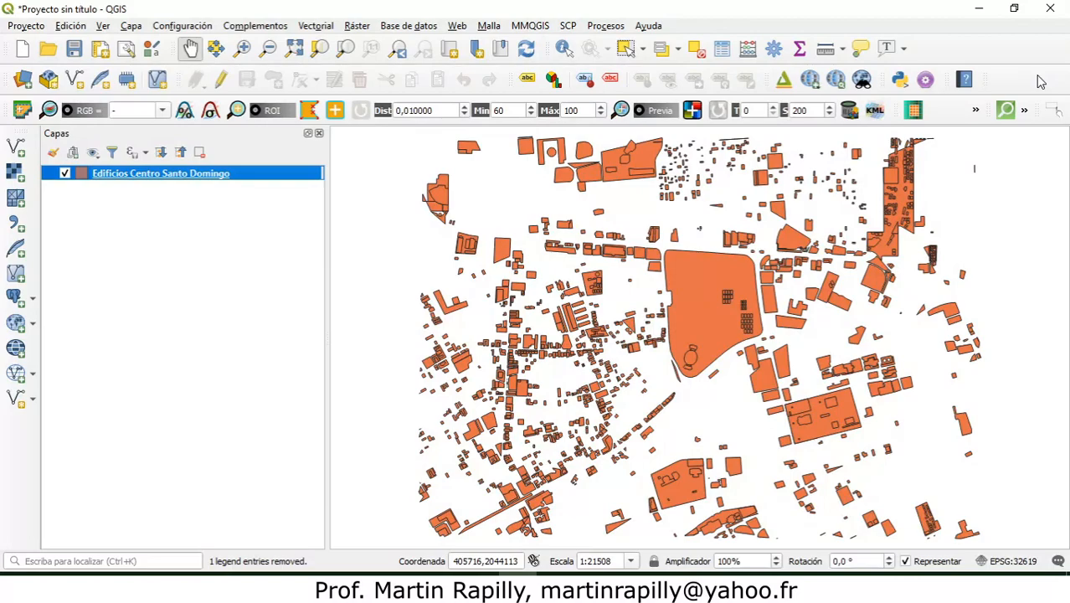
Step: Reopen the buildings layer's attribute table to check its total, filtered and selected object counts, and close it
left_click(517, 576)
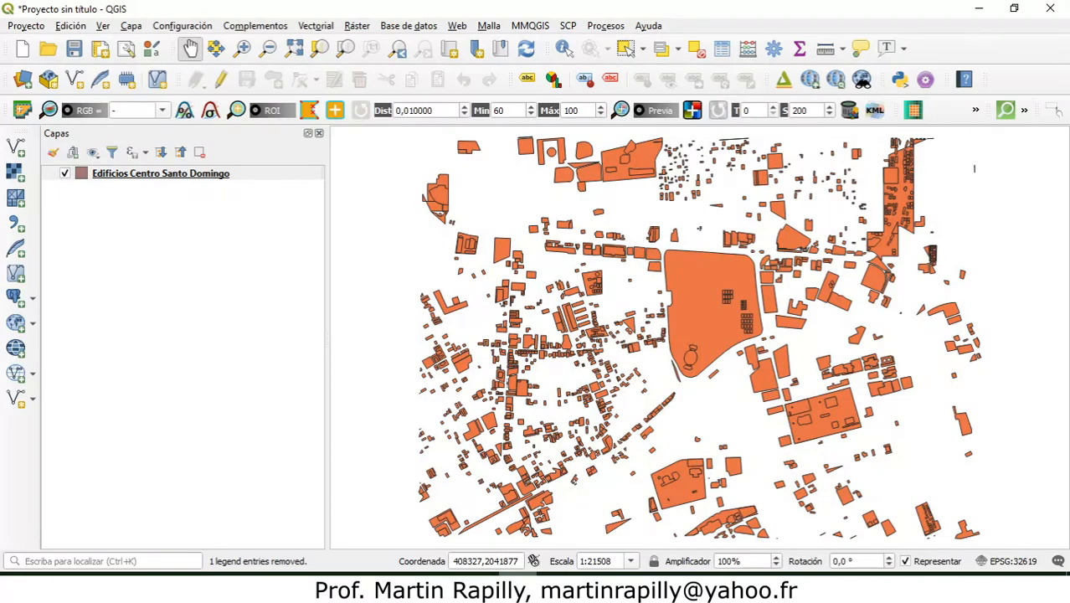
right_click(139, 177)
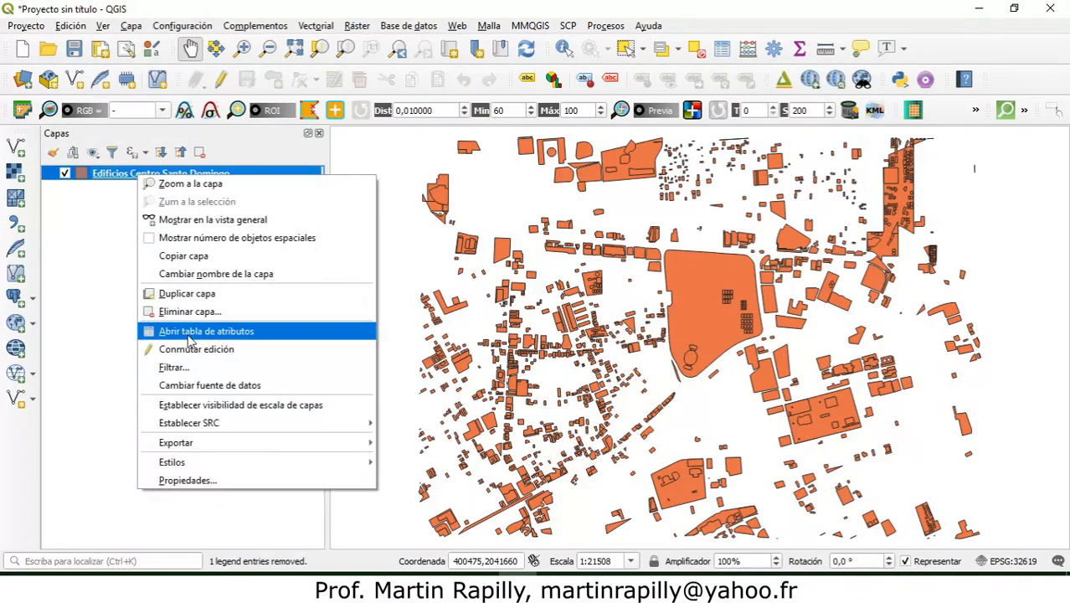
left_click(174, 333)
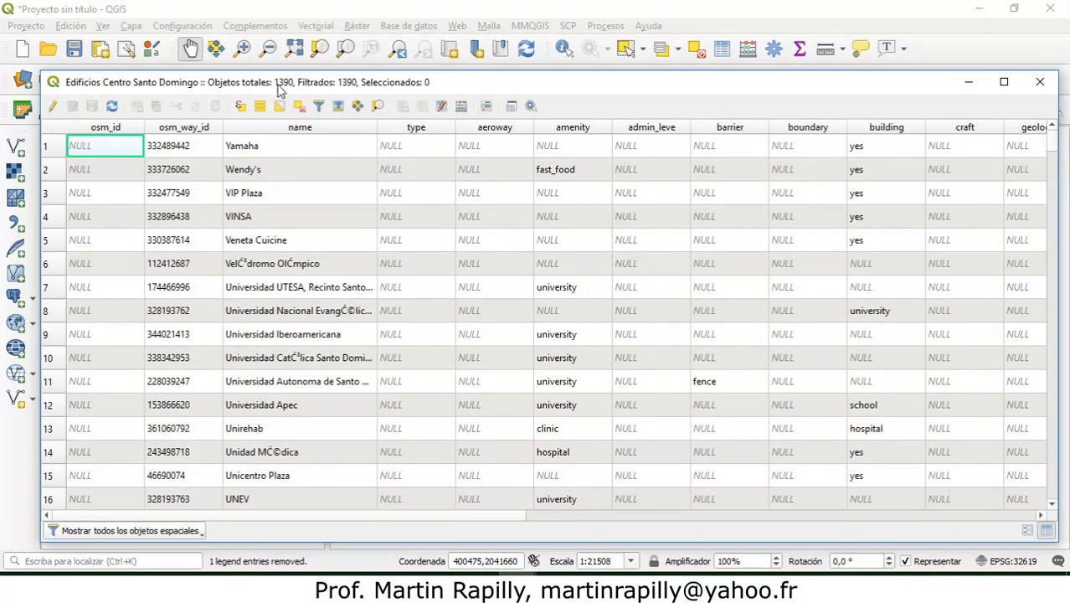
left_click(1040, 82)
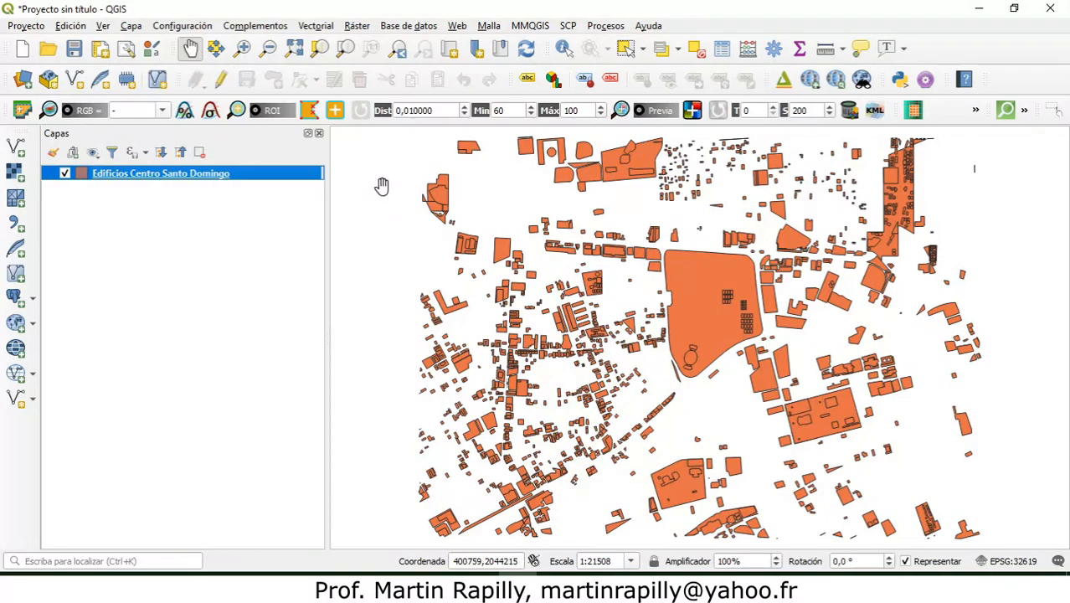
Step: Select five polygons on the map: two along the northern edge, two northwest of the large central polygon and one southeast of it
left_click(625, 48)
left_click(469, 148)
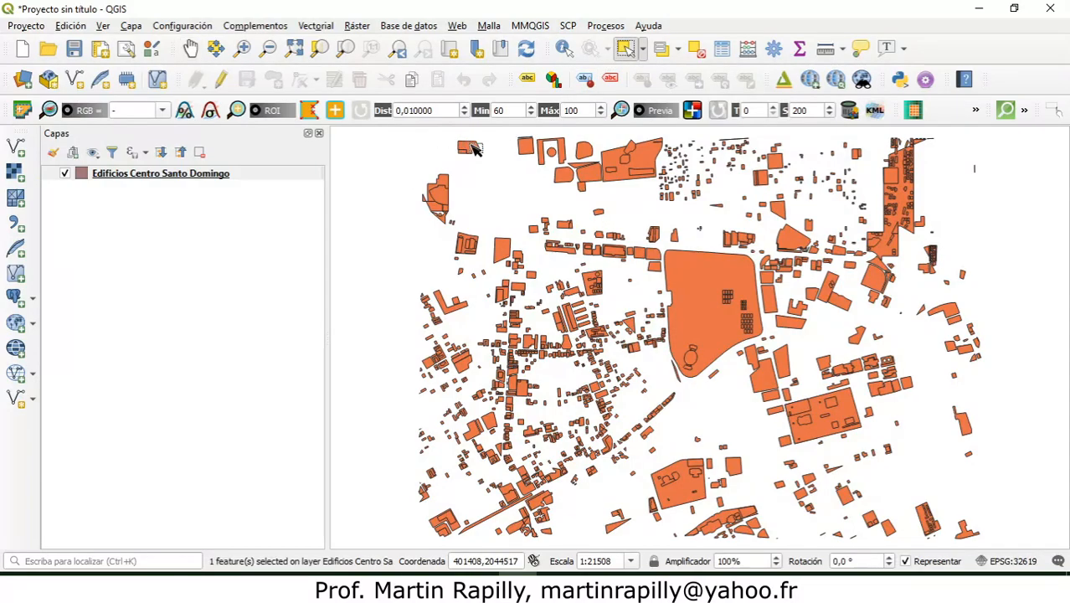
left_click(654, 167)
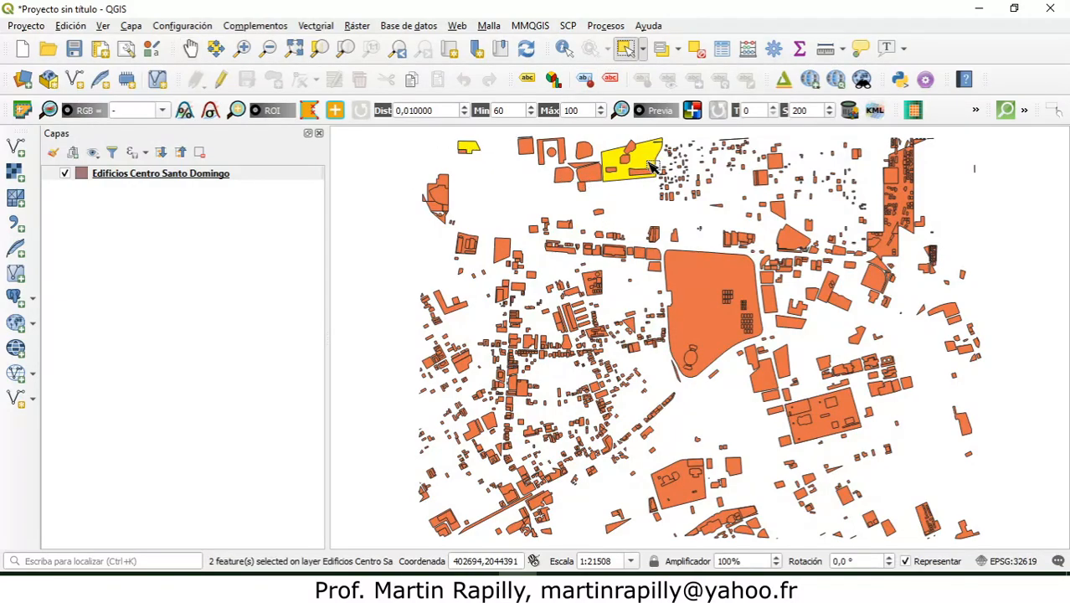
left_click(652, 254, "shift")
left_click(655, 269, "shift")
left_click(766, 381, "shift")
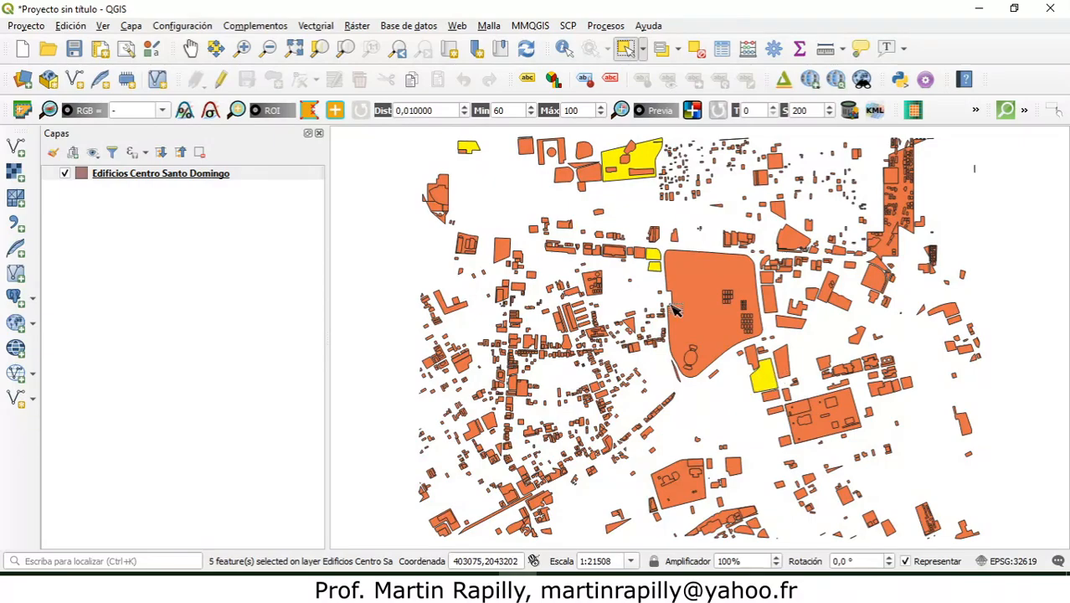
Step: Clear the five-polygon selection and open Select by Expression for the buildings layer
left_click(394, 159)
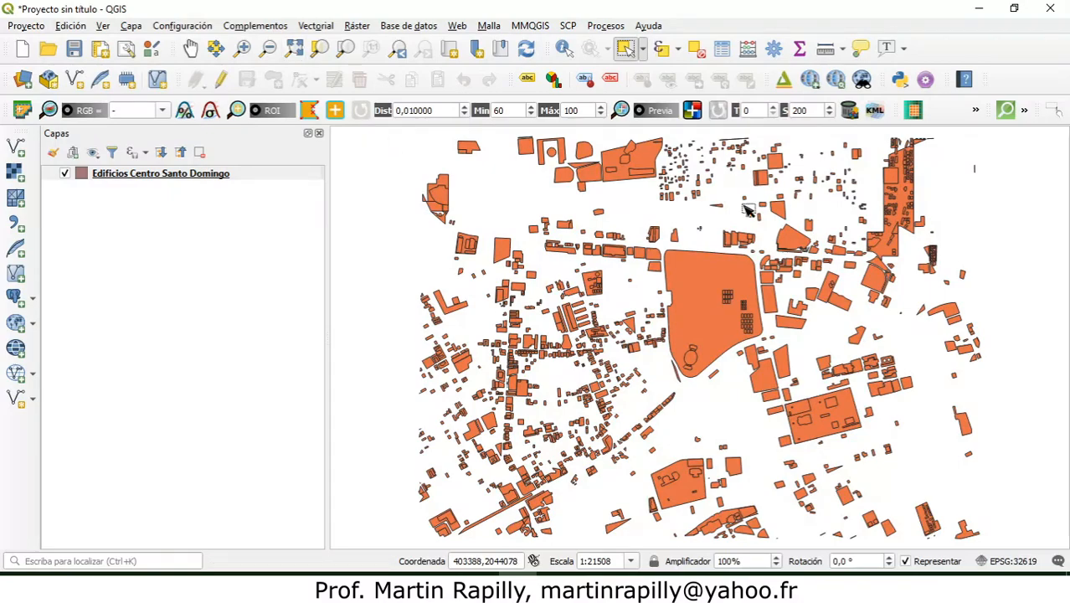
left_click(681, 50)
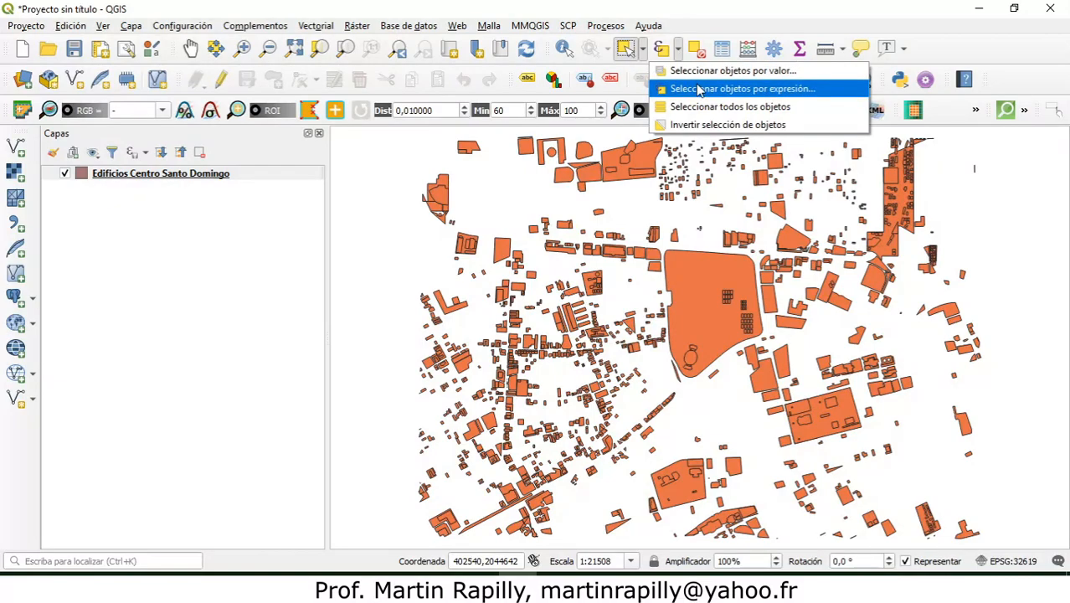
left_click(781, 89)
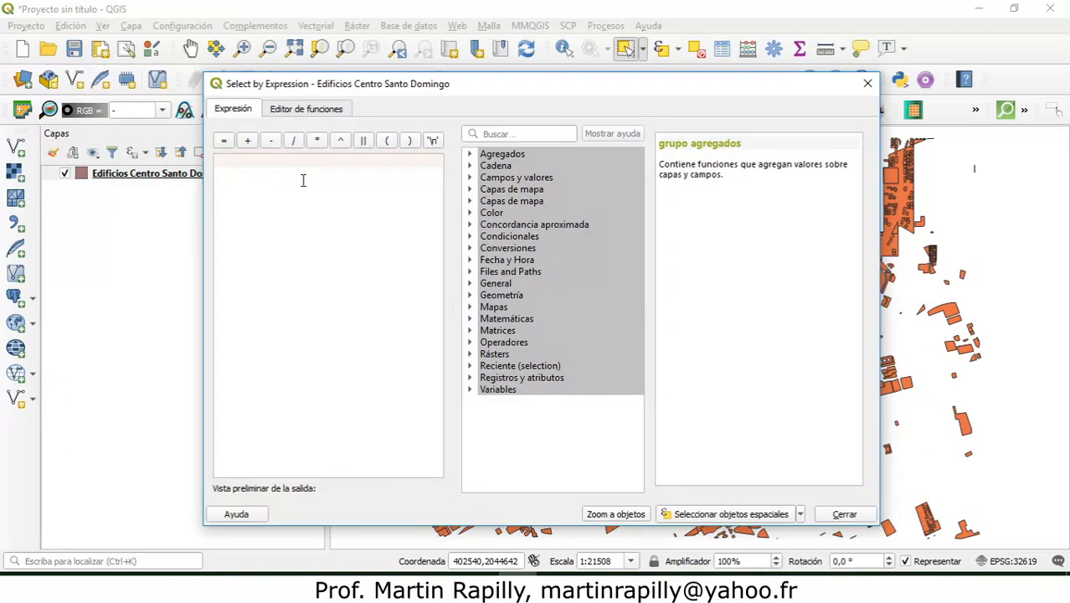
Step: Browse the layer's fields and begin the selection expression with the amenity field followed by the equality operator
left_click(469, 177)
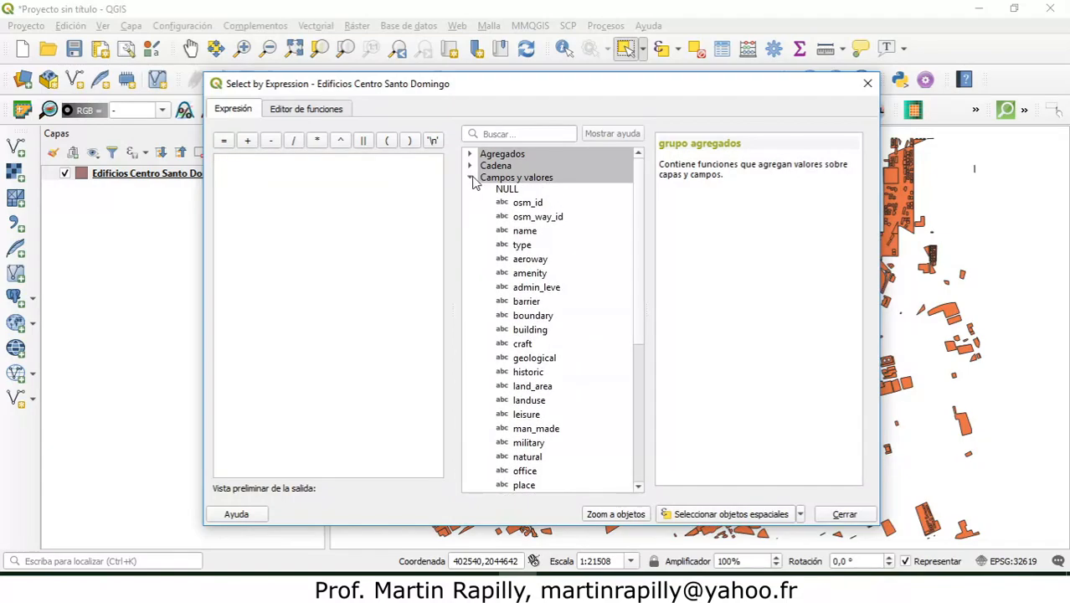
left_click_drag(640, 263, 641, 240)
left_click(528, 204)
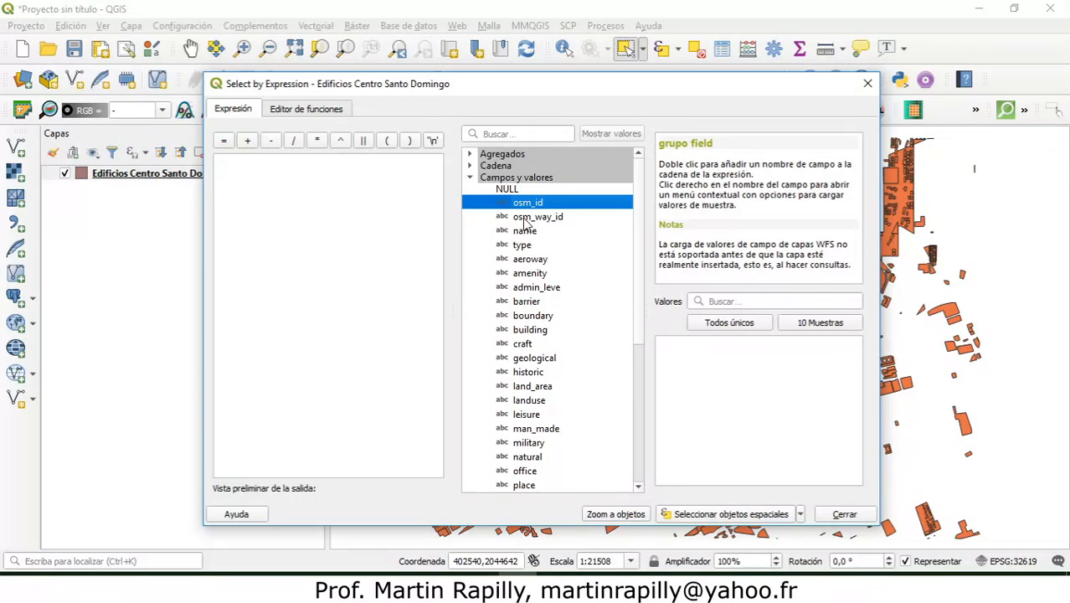
left_click(537, 216)
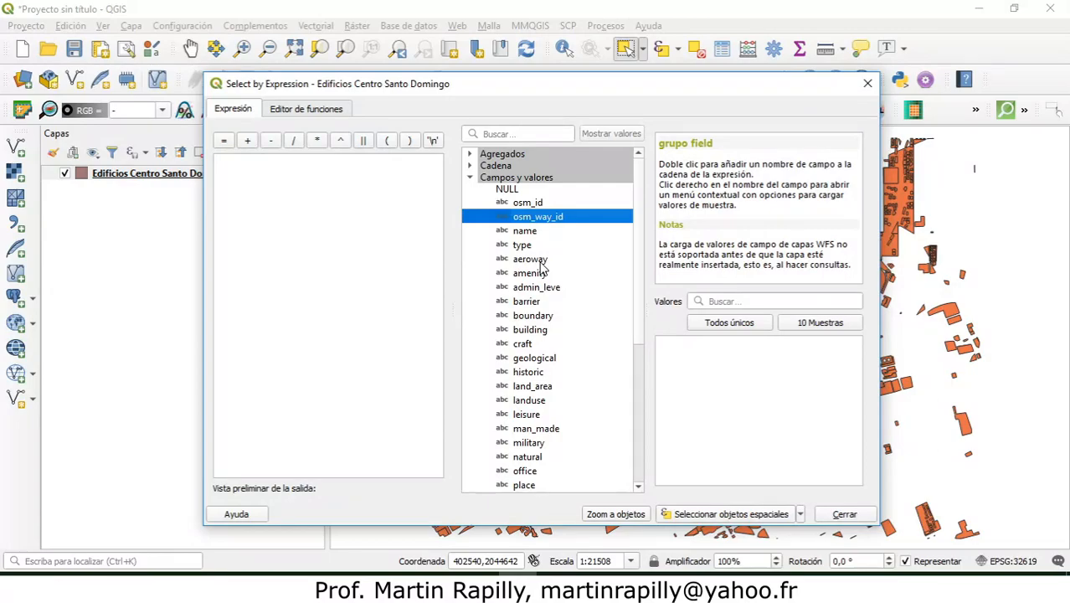
left_click(540, 276)
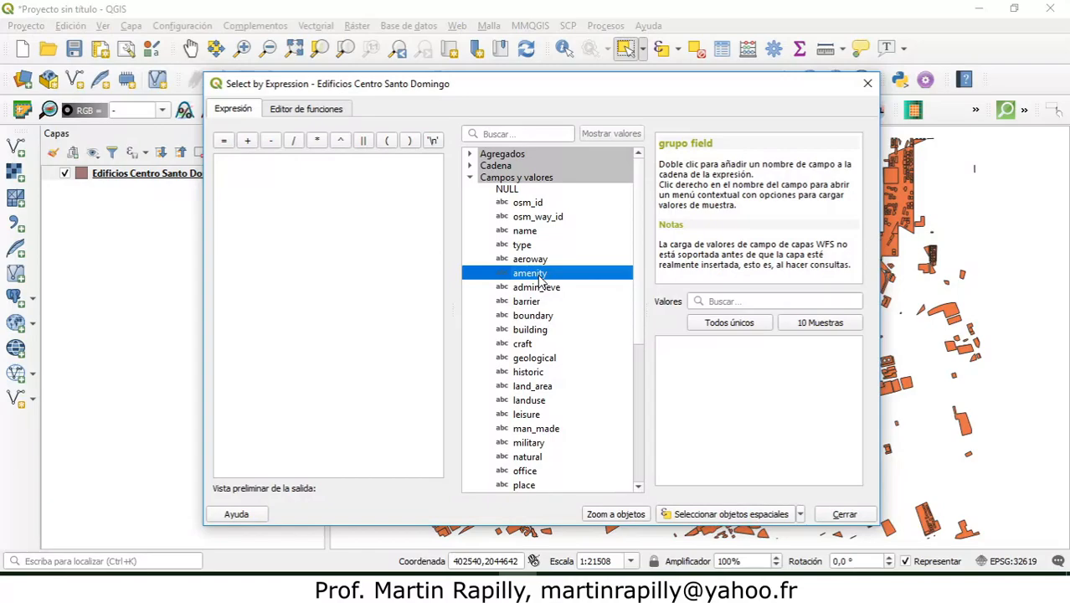
double_click(540, 276)
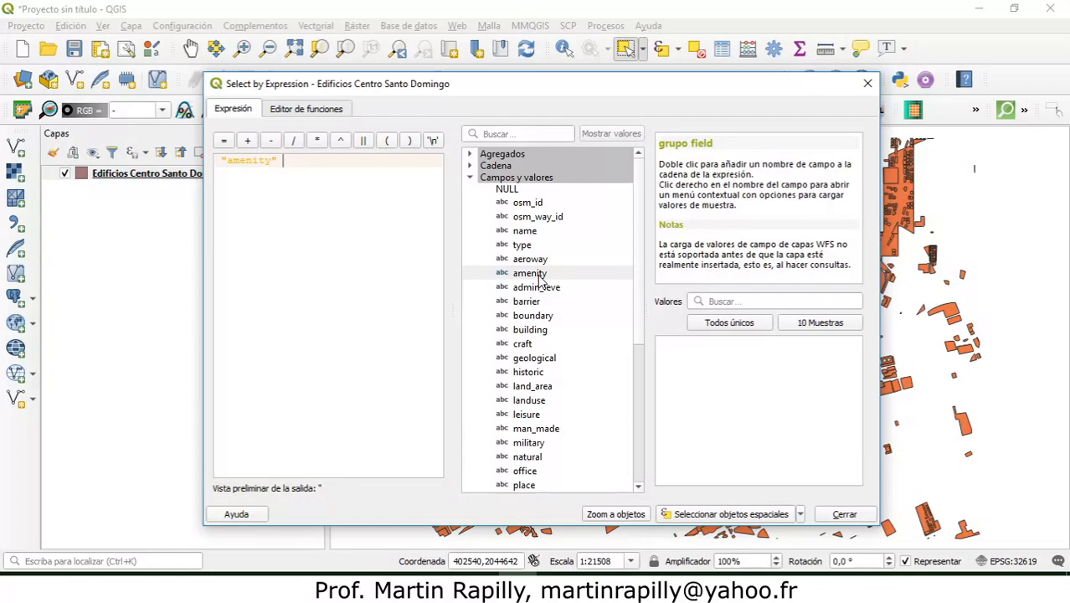
left_click(224, 144)
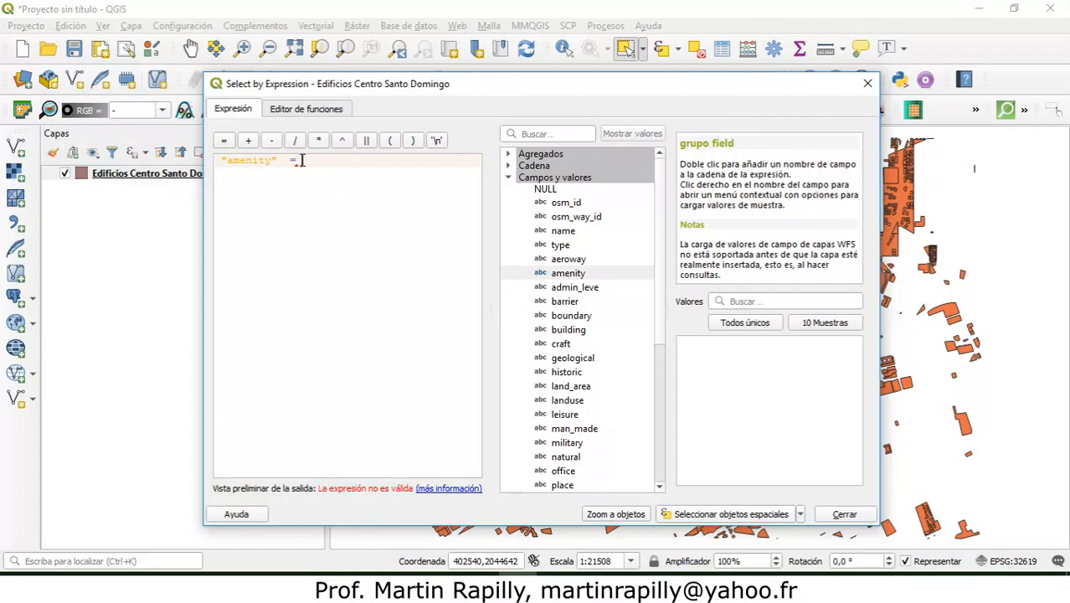
mouse_move(302, 160)
left_click(226, 143)
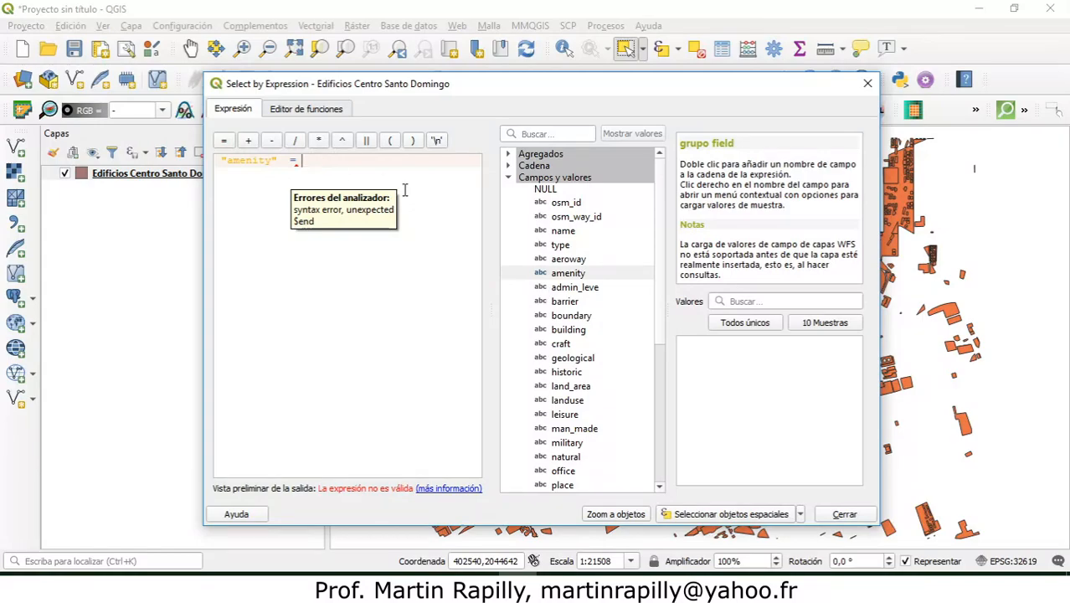
Step: List all unique values of the amenity field and look through the first entries
left_click(599, 278)
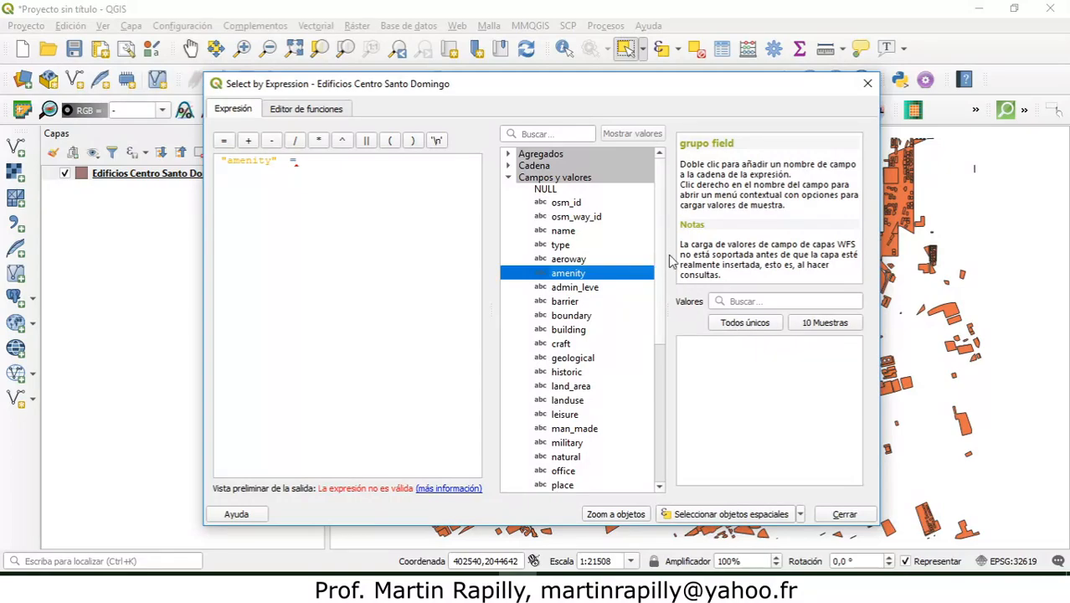
left_click_drag(667, 255, 867, 240)
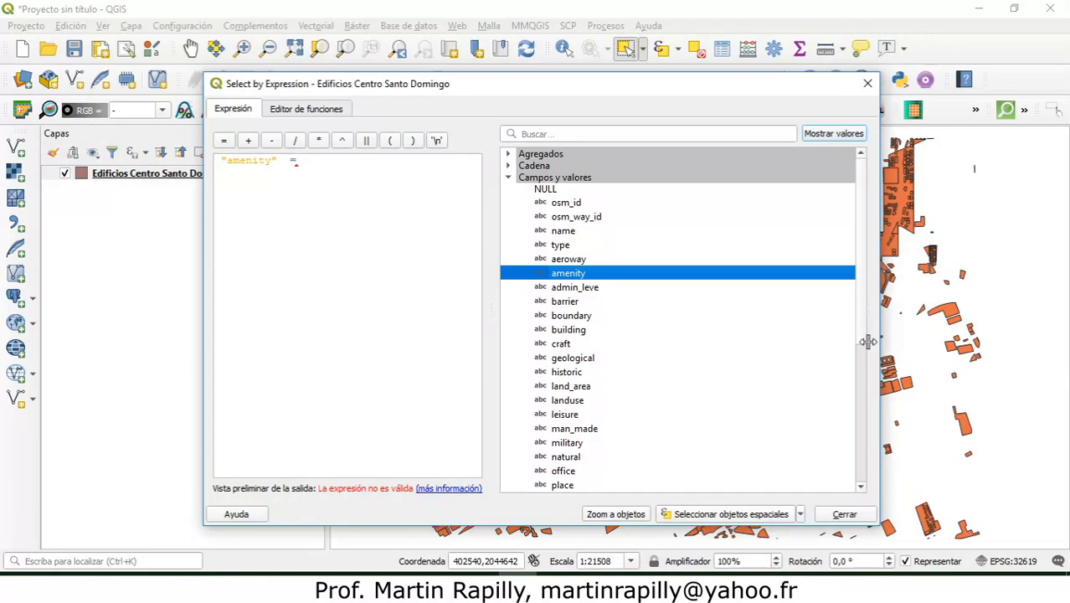
left_click_drag(838, 342, 758, 332)
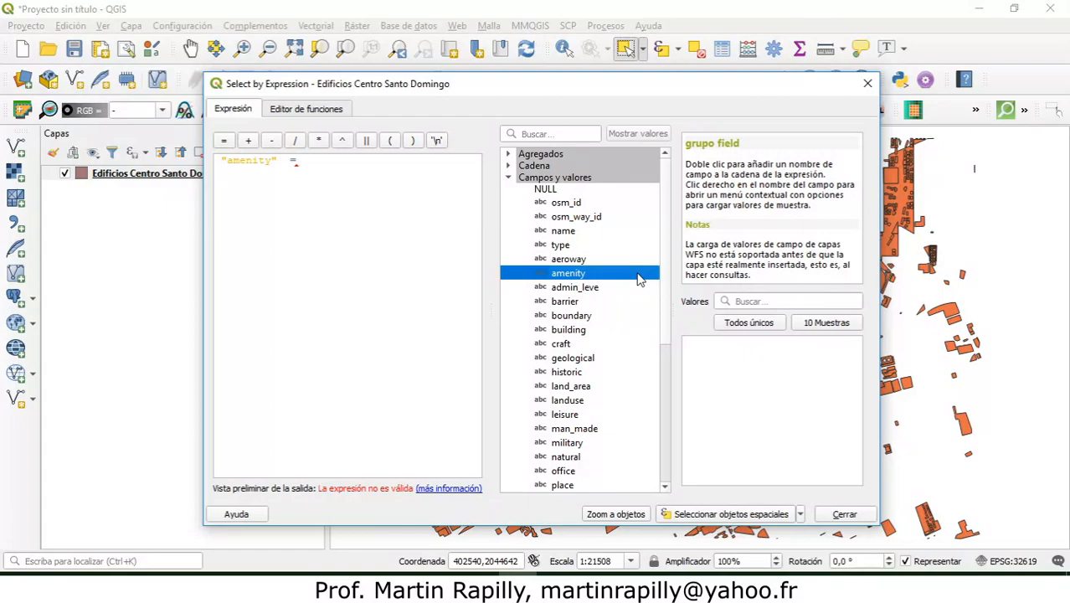
left_click(756, 327)
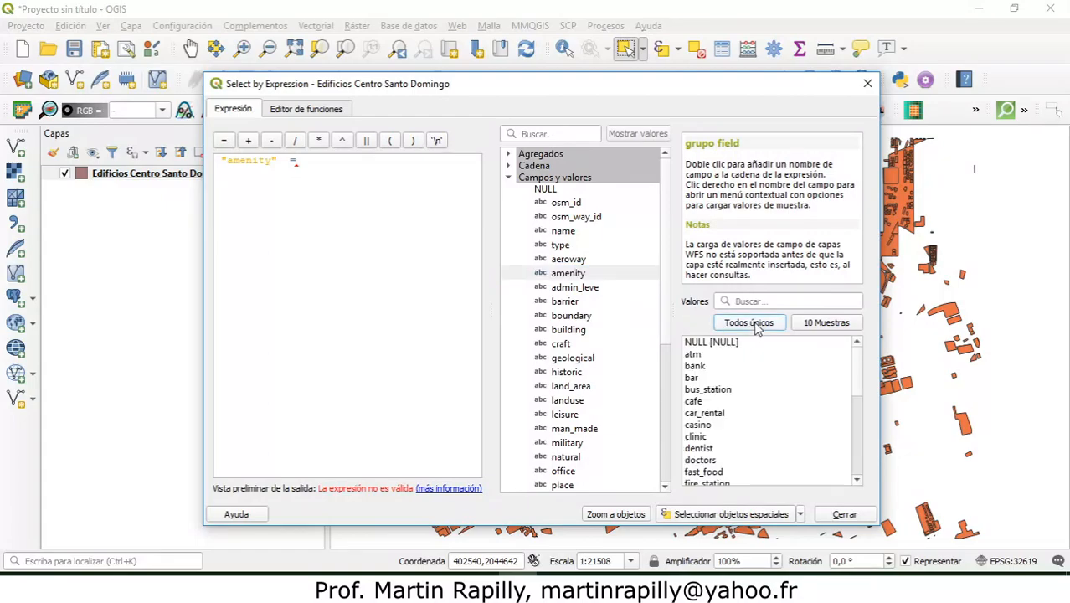
mouse_move(862, 370)
left_mouse_down()
mouse_move(862, 460)
mouse_move(868, 372)
left_mouse_up()
left_click(712, 359)
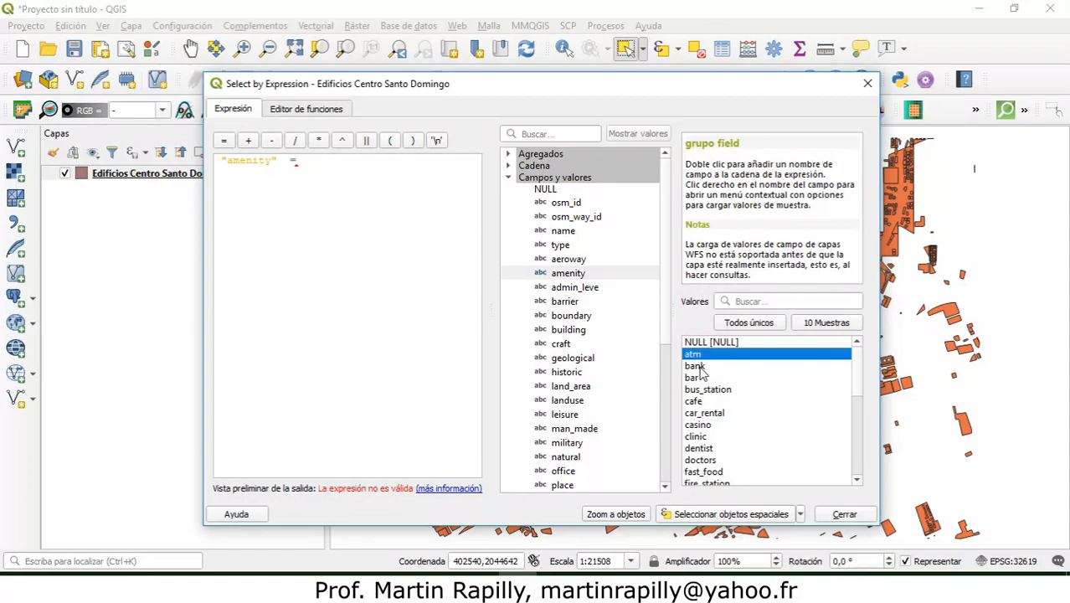
left_click(709, 367)
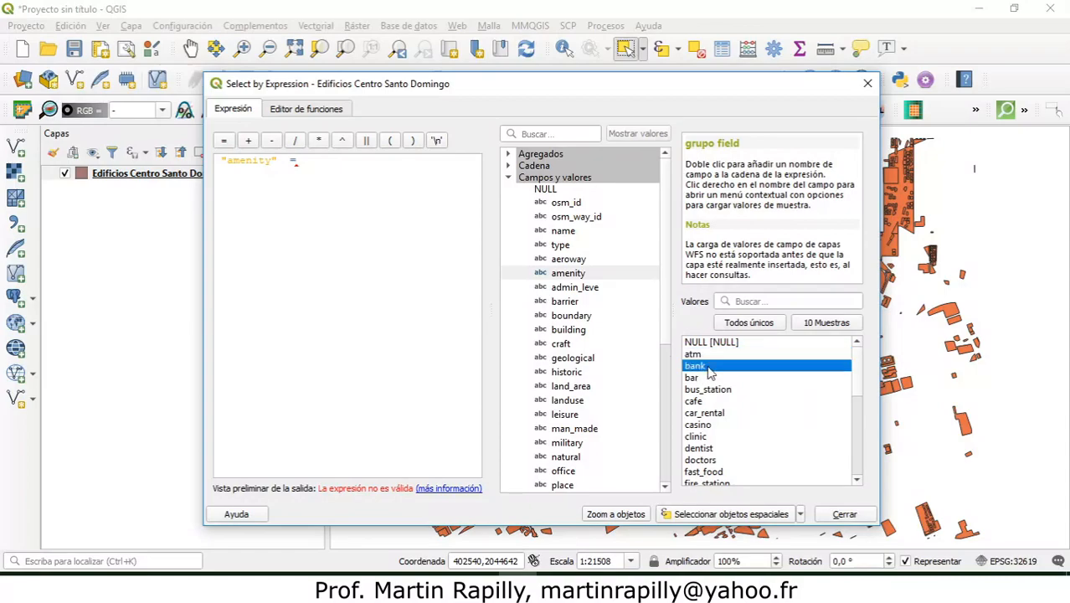
left_click(703, 378)
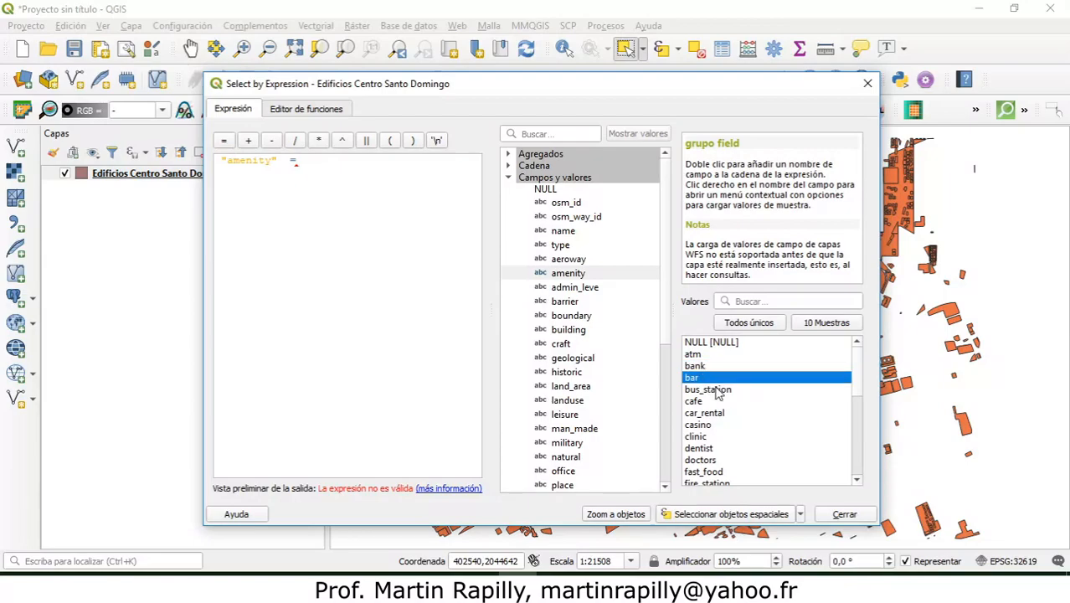
left_click(718, 390)
left_click(700, 402)
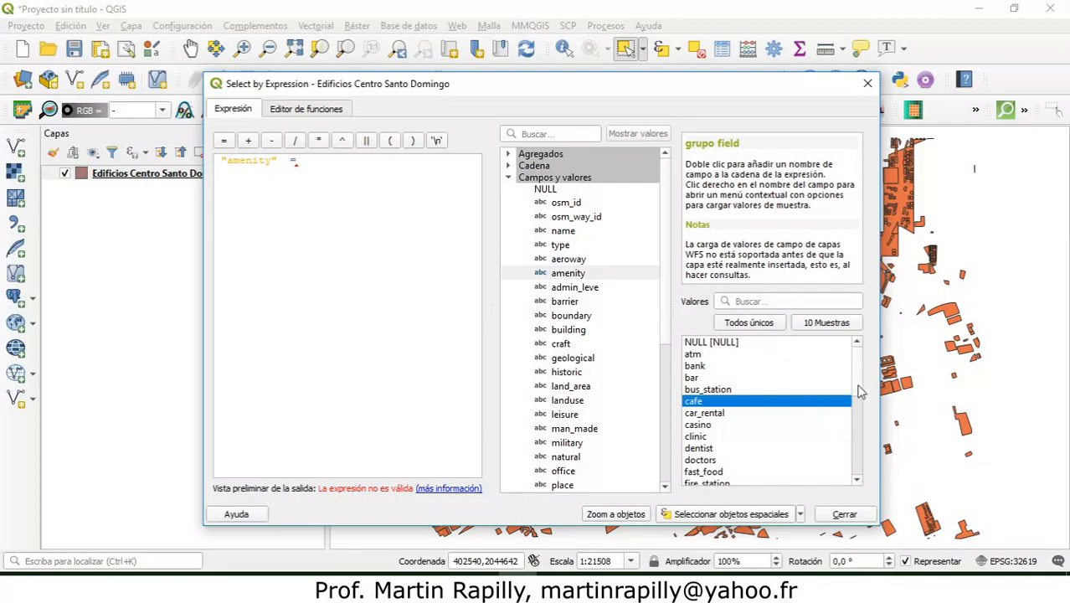
Step: Complete the expression as "amenity" = 'police', select the matching features and close the dialog
left_click_drag(858, 374, 859, 442)
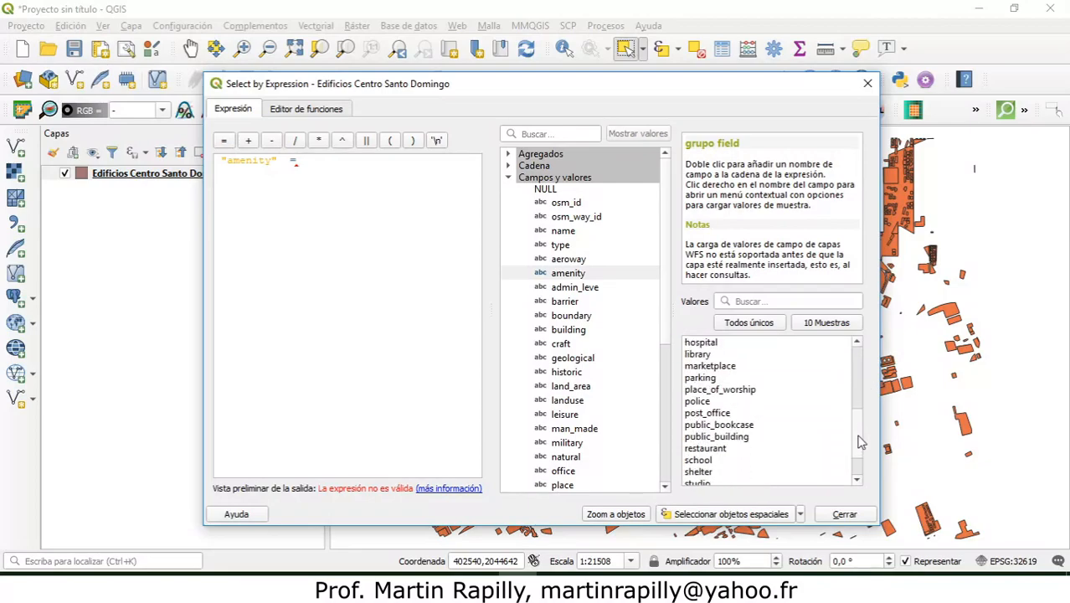
left_click(700, 402)
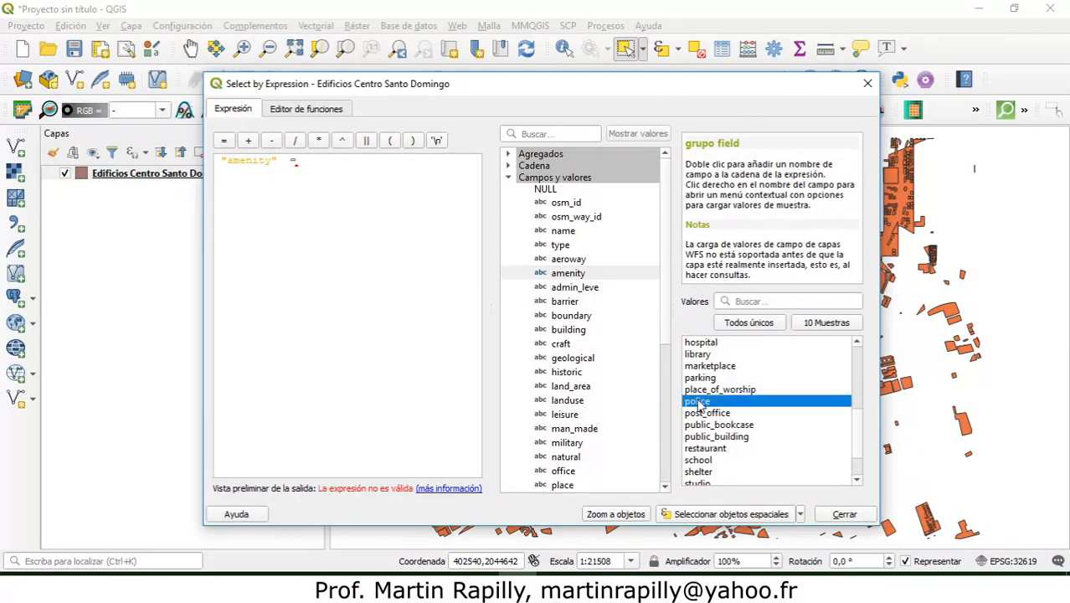
double_click(738, 401)
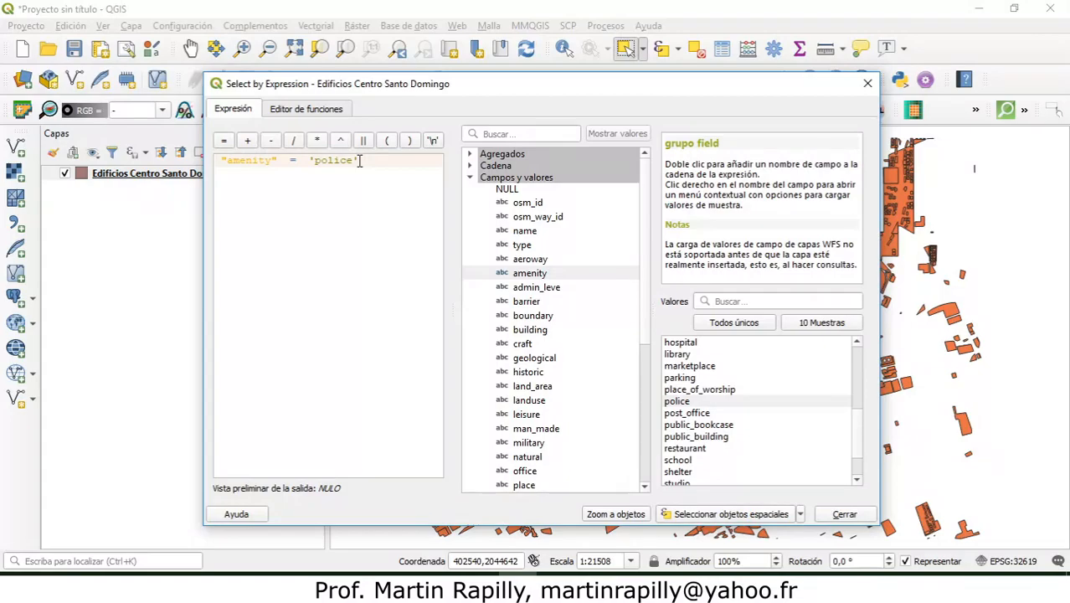
left_click(708, 517)
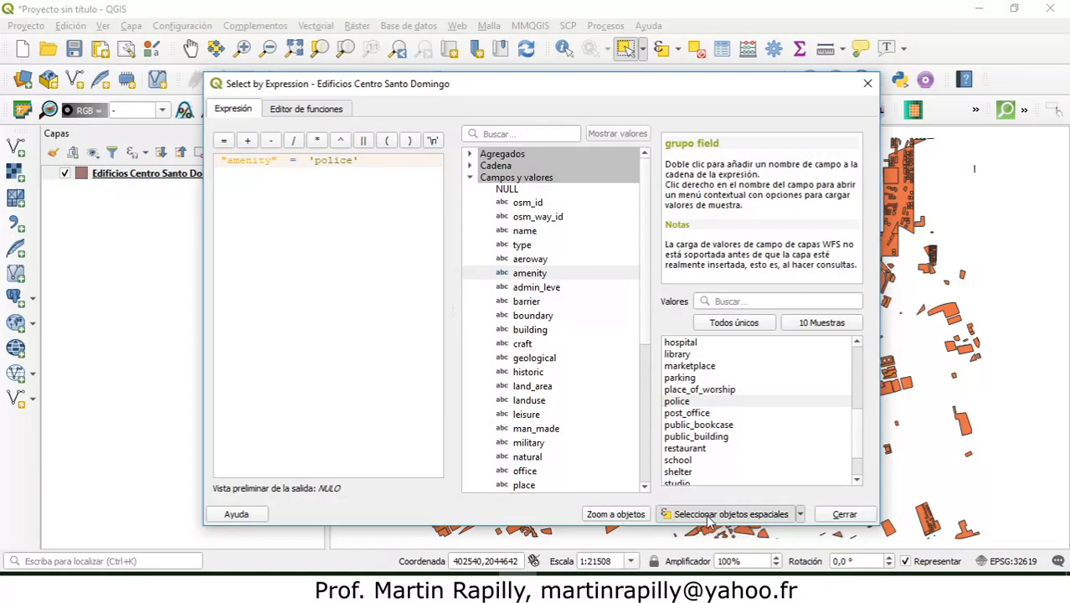
left_click(844, 514)
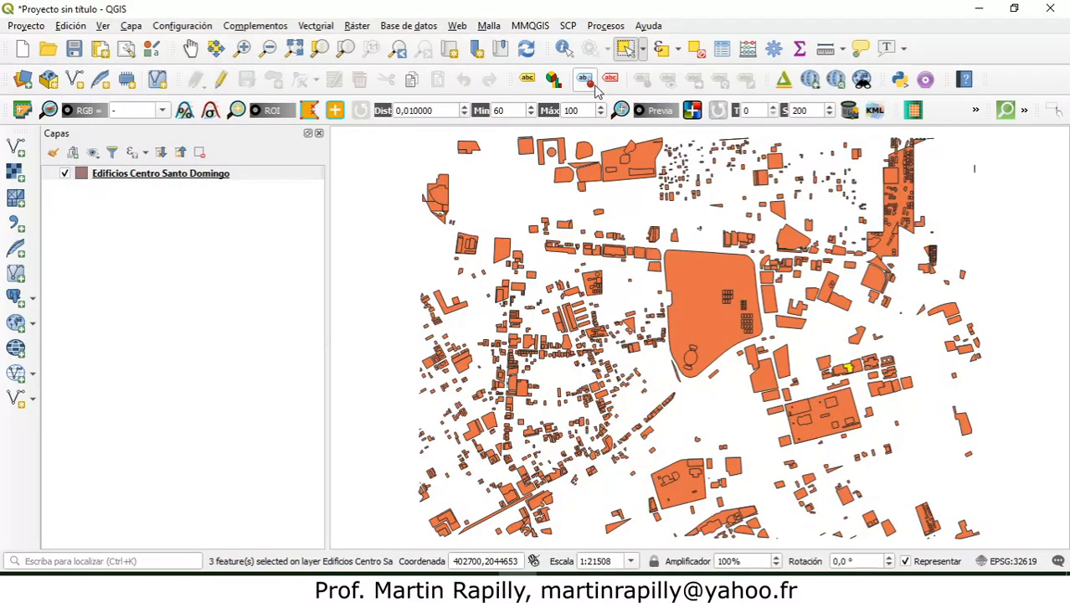
Step: Zoom in on the selected polygon southeast of the large central polygon and identify its attributes to check the amenity value
left_click(564, 48)
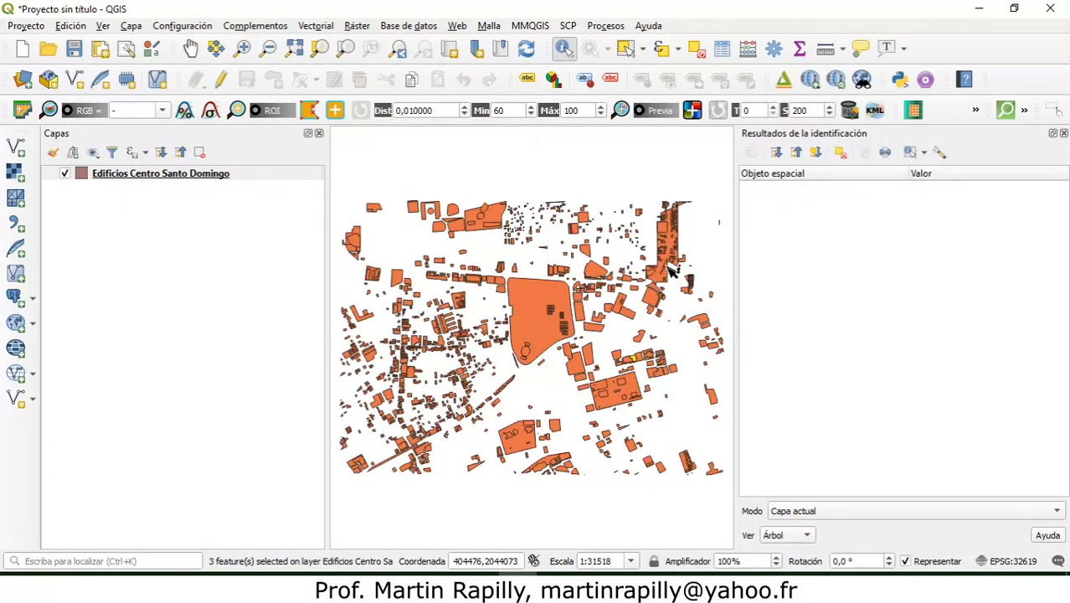
left_click(640, 363)
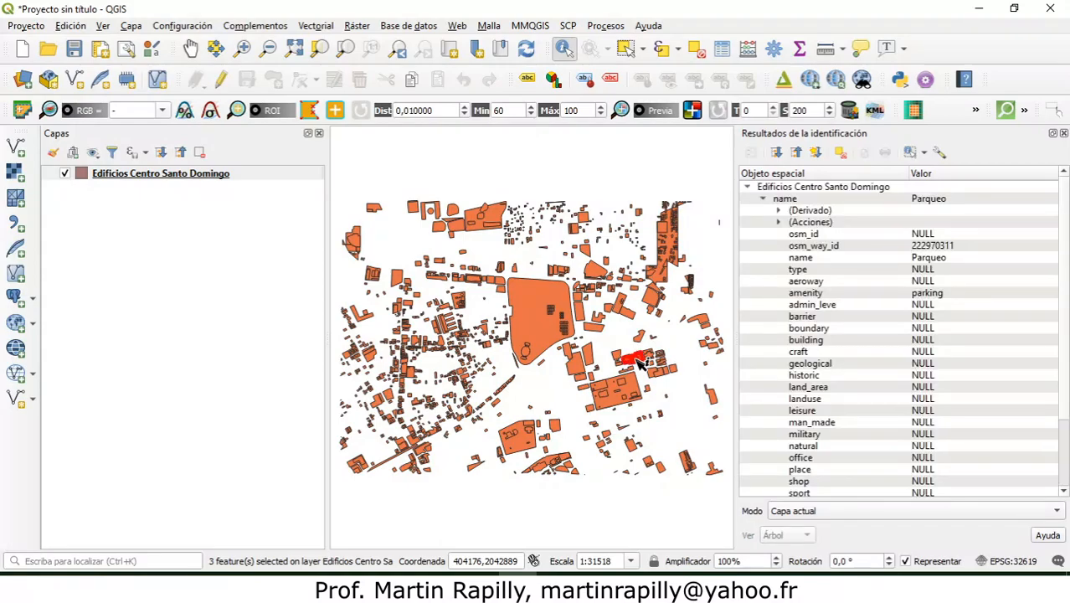
left_click(242, 47)
left_click_drag(594, 335, 708, 399)
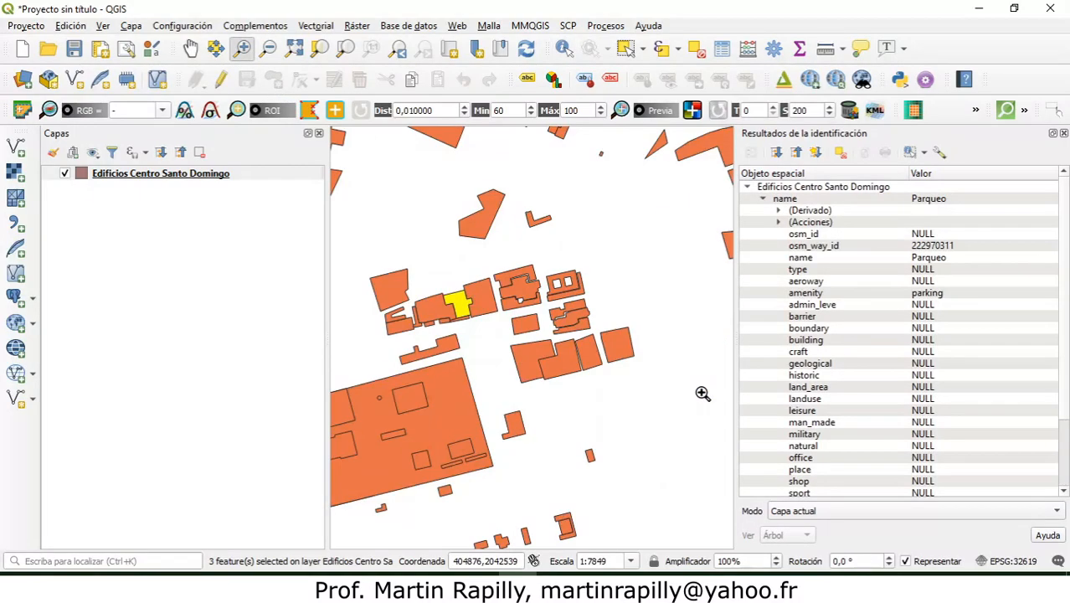
left_click(564, 48)
left_click(435, 268)
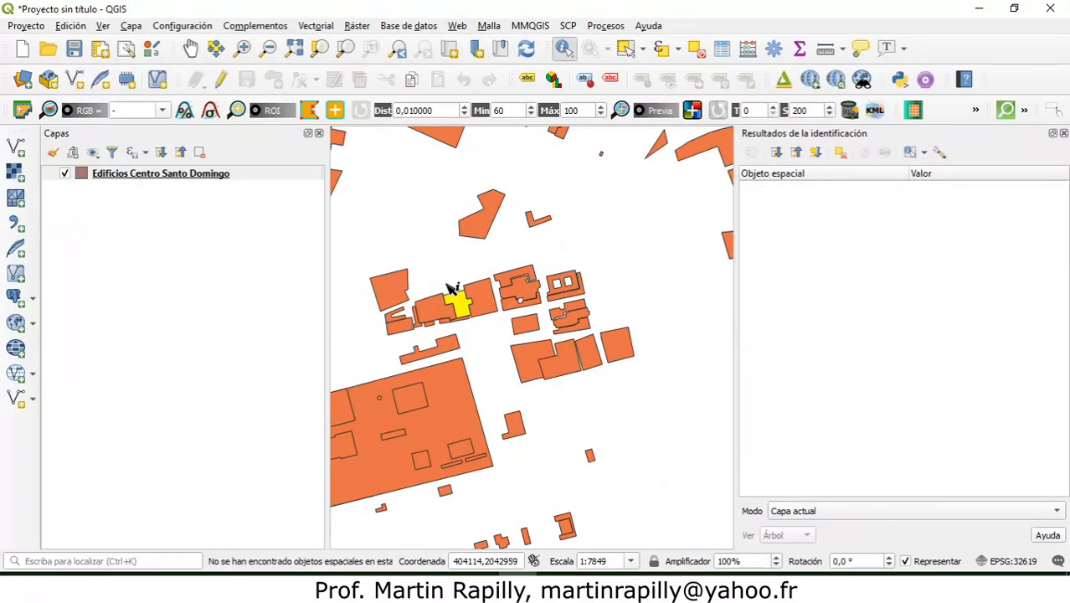
left_click(462, 306)
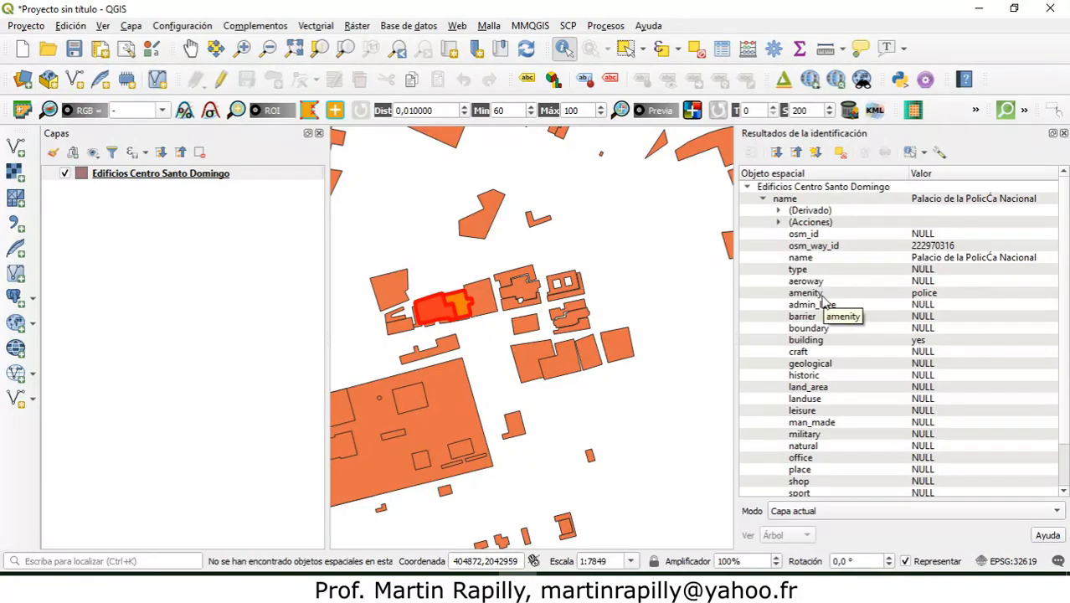
left_click(448, 260)
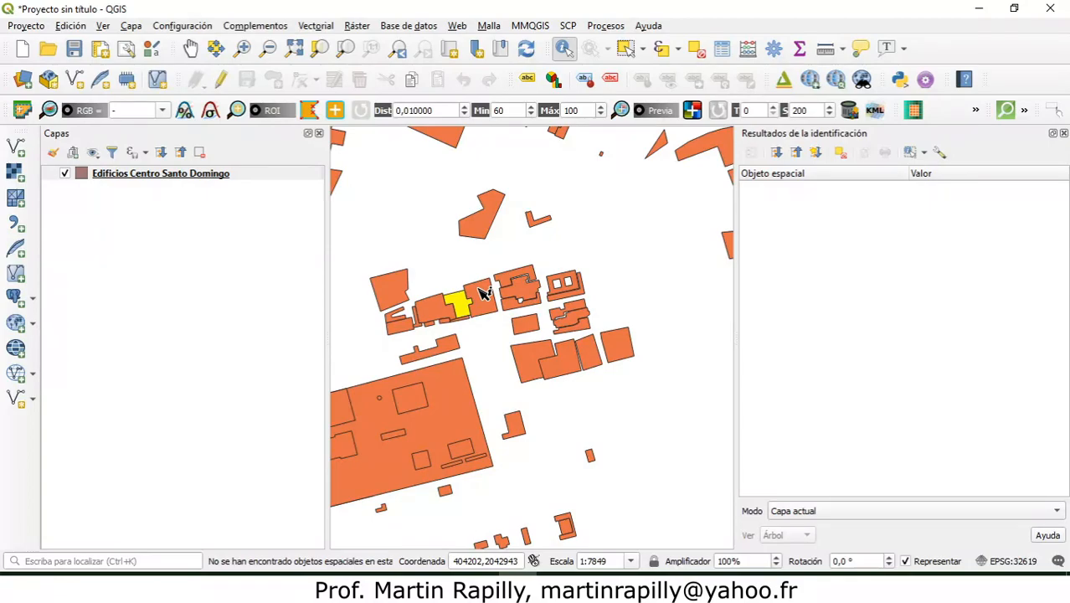
Step: Start exporting only the selected features of the Edificios Centro Santo Domingo layer and choose the temp folder on the desktop as destination
right_click(174, 178)
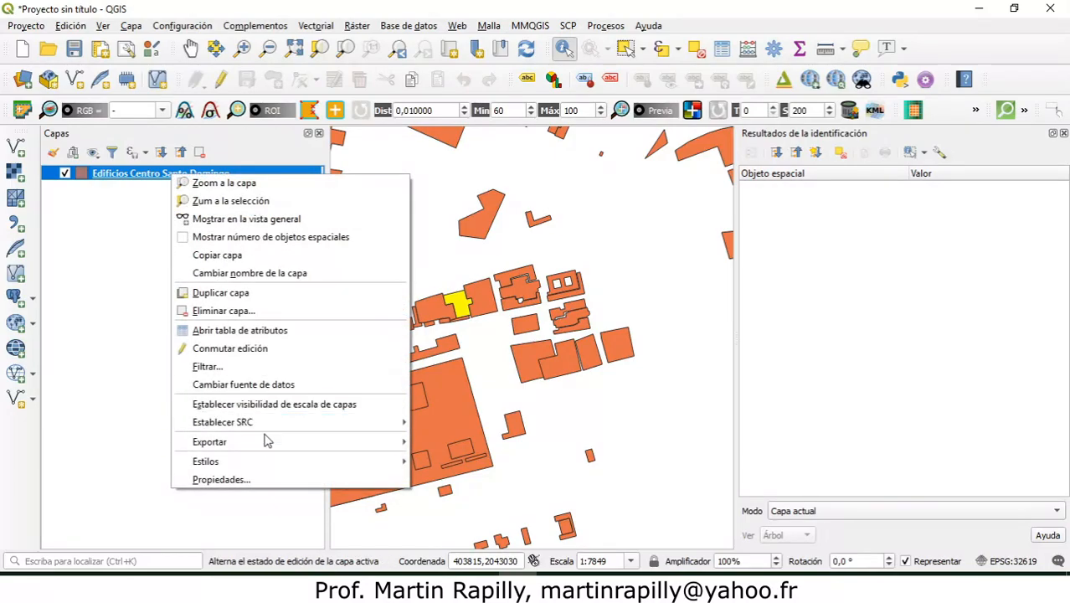
mouse_move(280, 444)
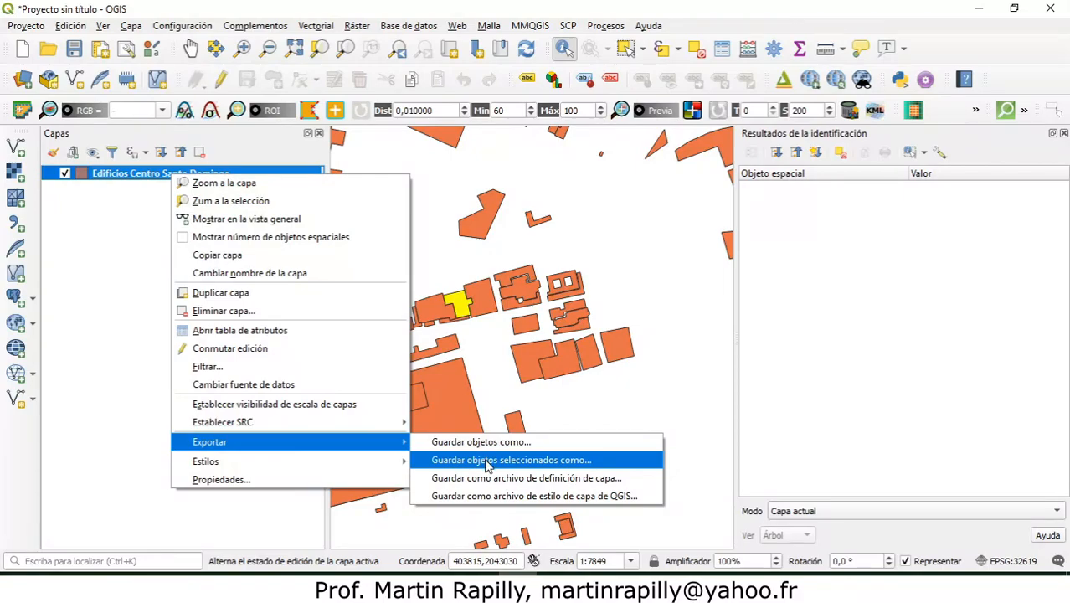
left_click(482, 465)
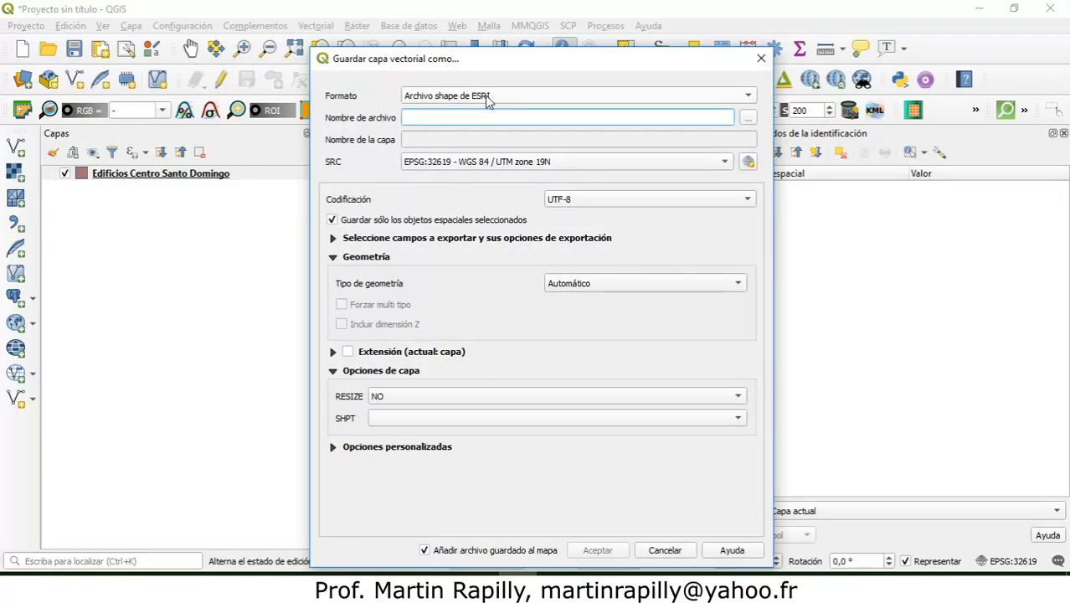
left_click(749, 121)
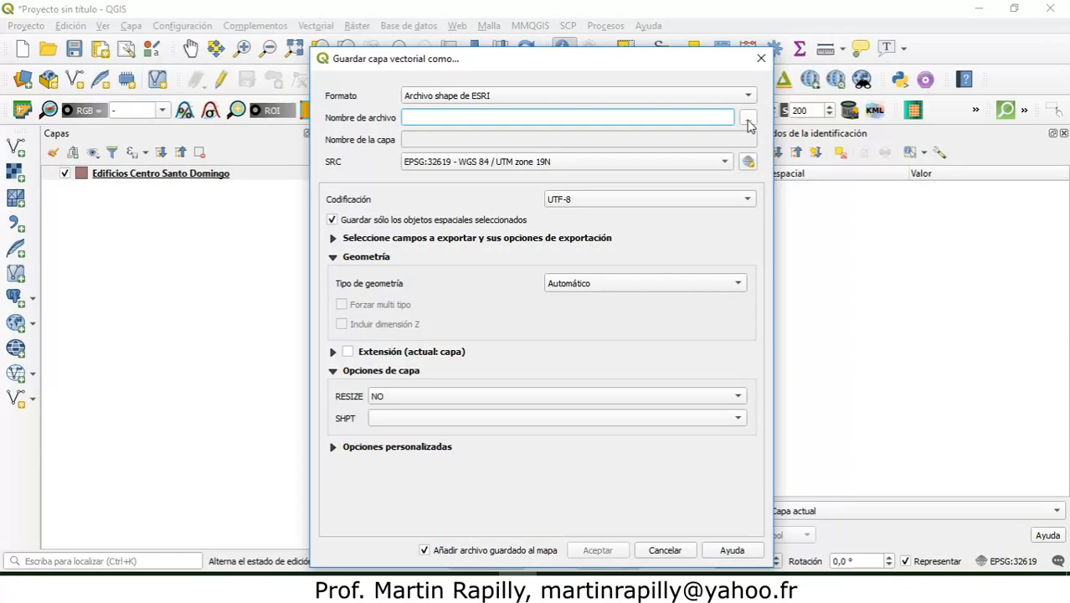
left_click(749, 121)
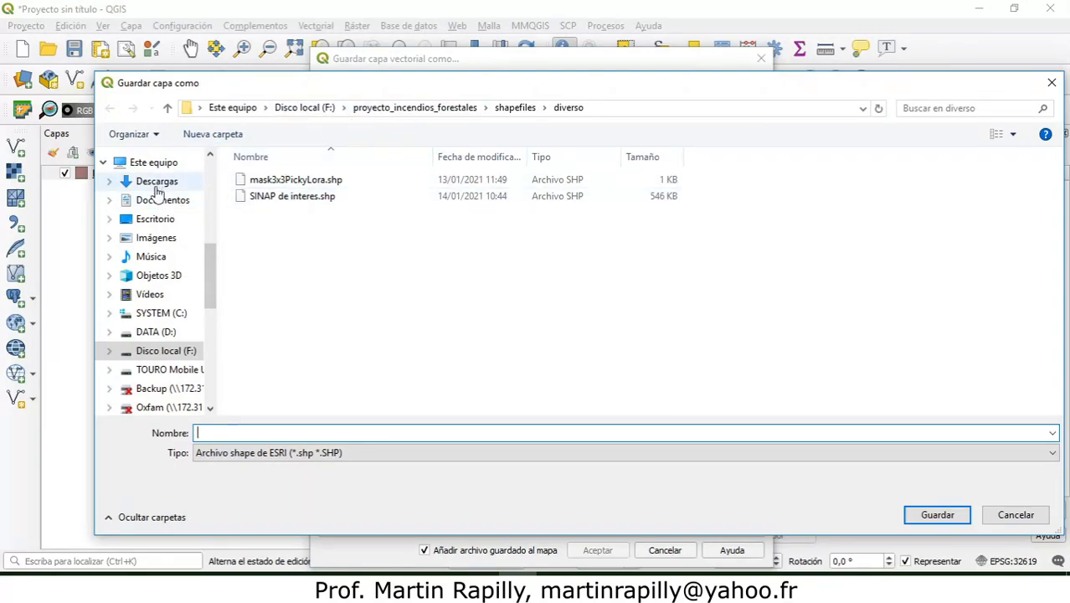
left_click(157, 218)
double_click(263, 216)
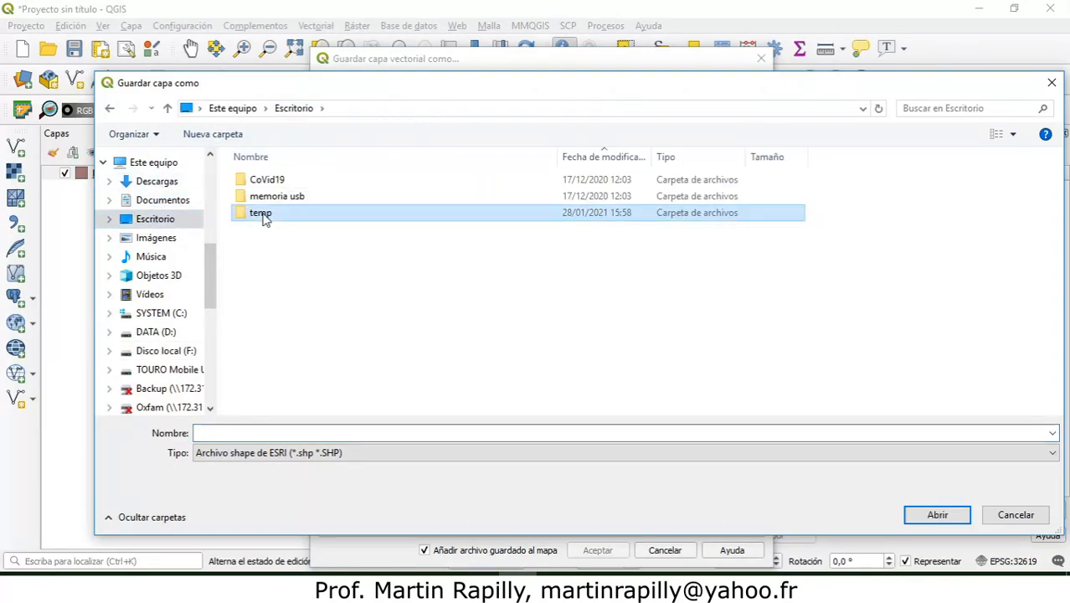
Step: Name the output shapefile "destacamentos policia DN" and export the selected features with EPSG:32619, adding the file to the map
left_click(262, 434)
type("d")
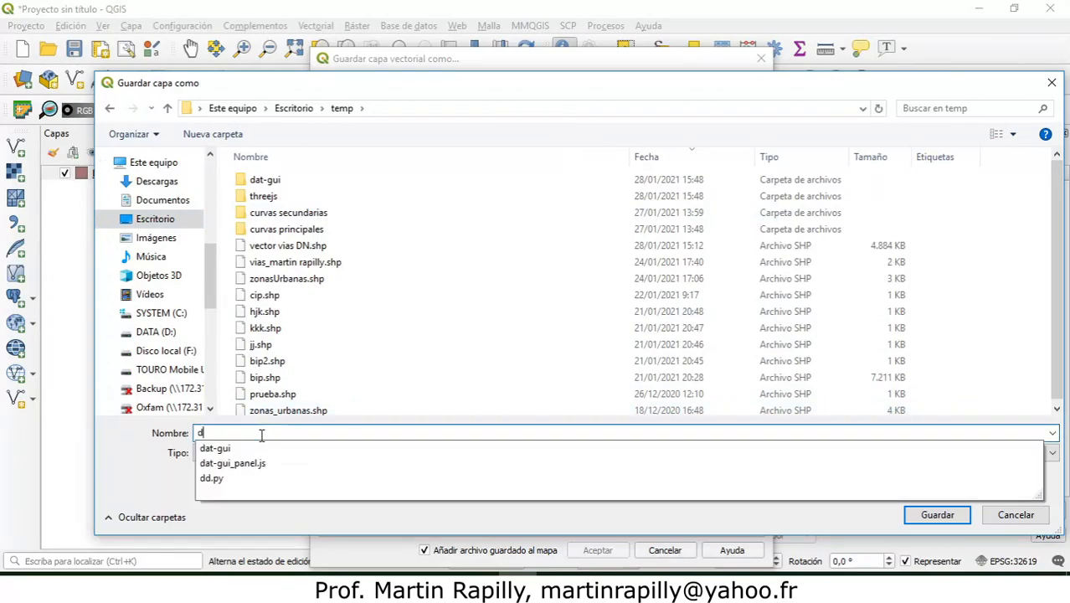
type("estacamento")
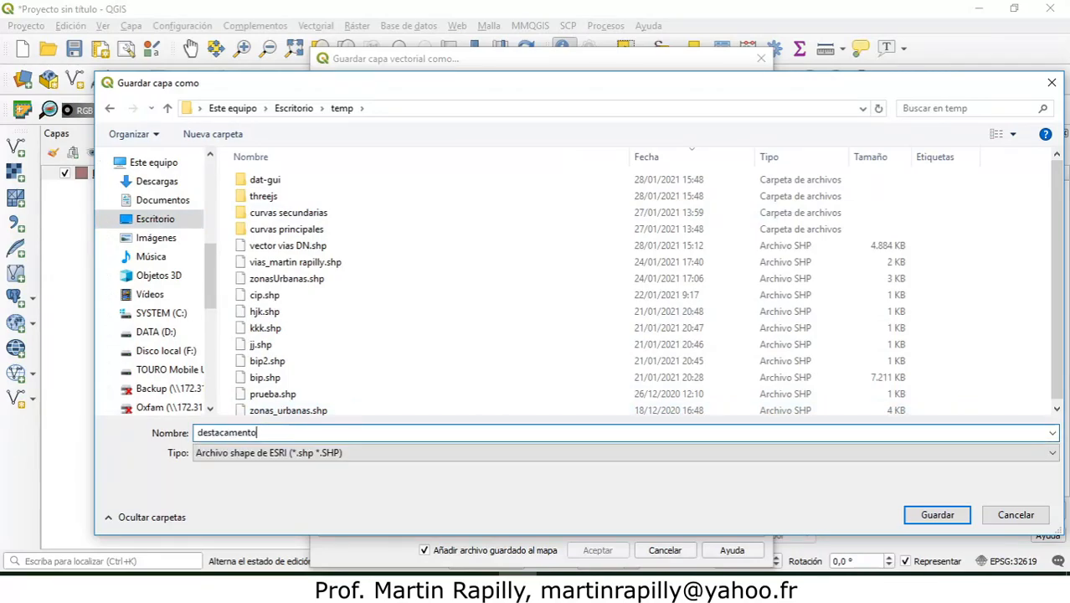
type("s policia DN")
left_click(935, 517)
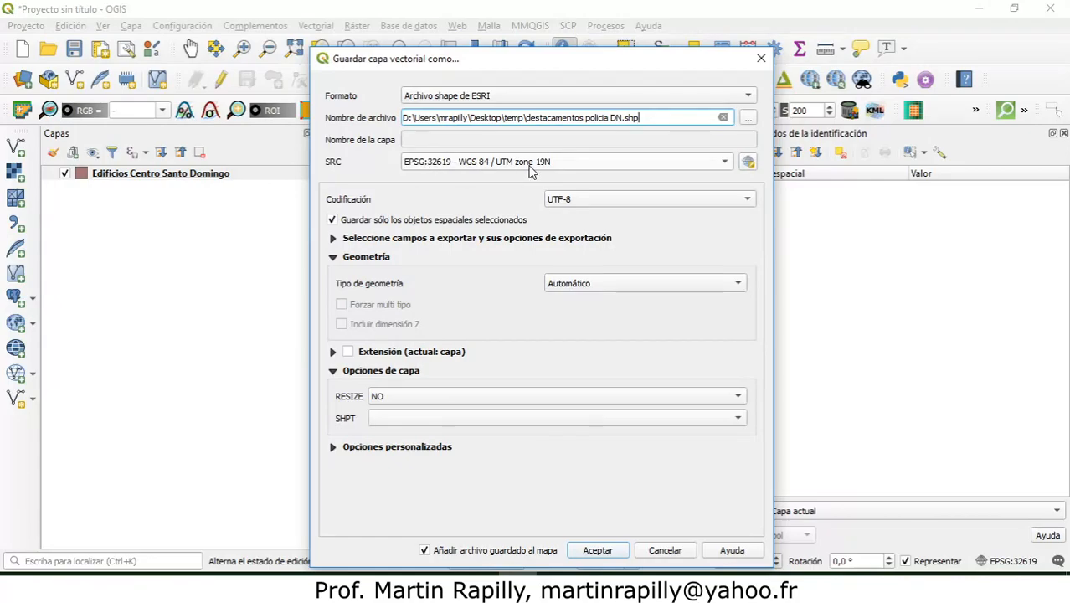
mouse_move(529, 171)
left_click(599, 550)
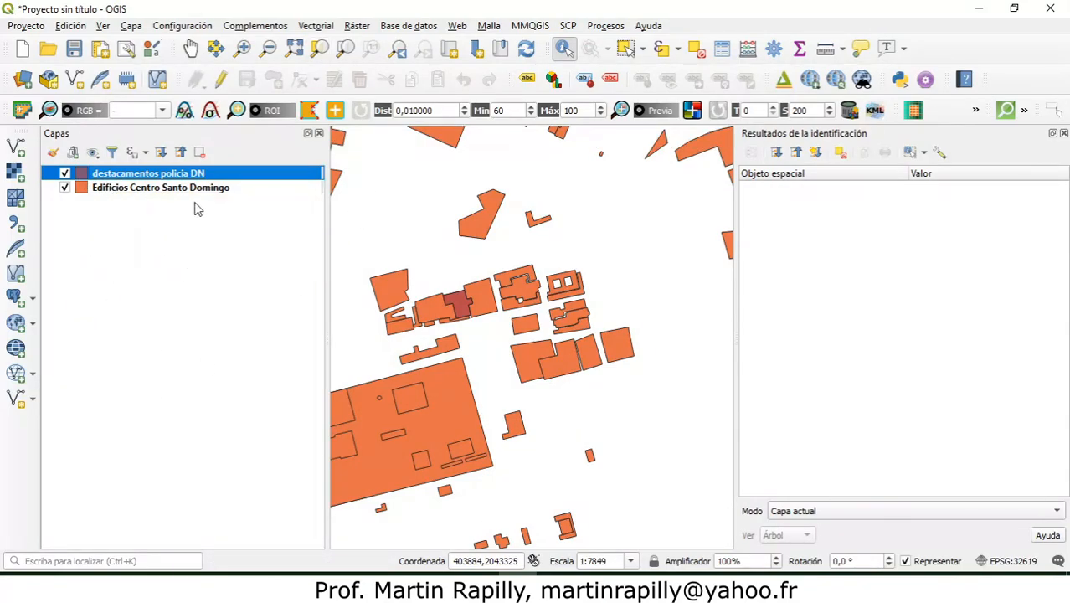
Step: Hide the Edificios Centro Santo Domingo layer and view the extent of the exported police polygons on their own
left_click(65, 188)
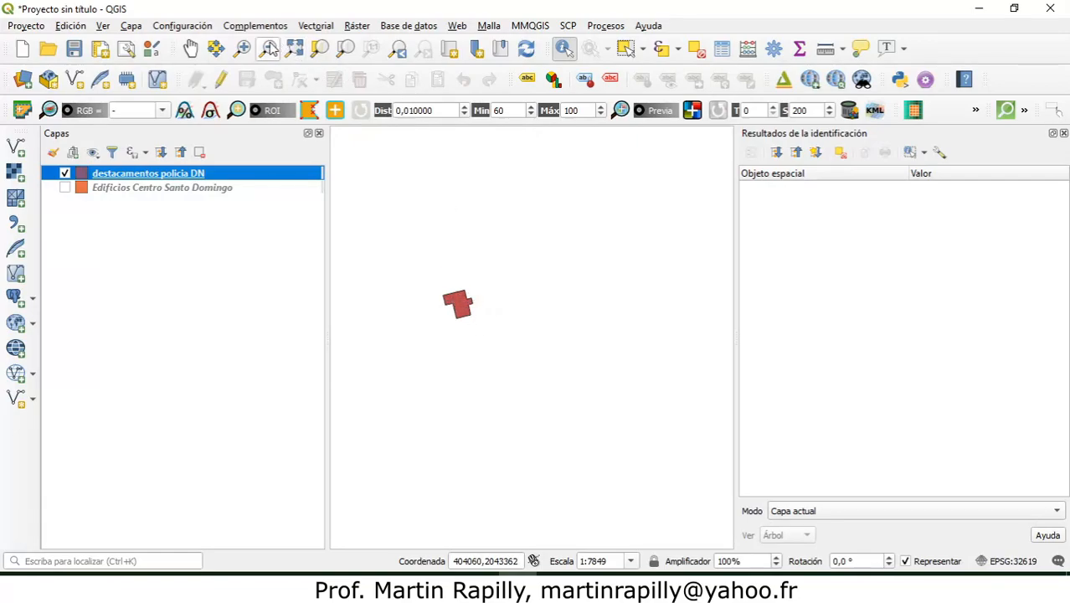
left_click(486, 277)
left_click(267, 48)
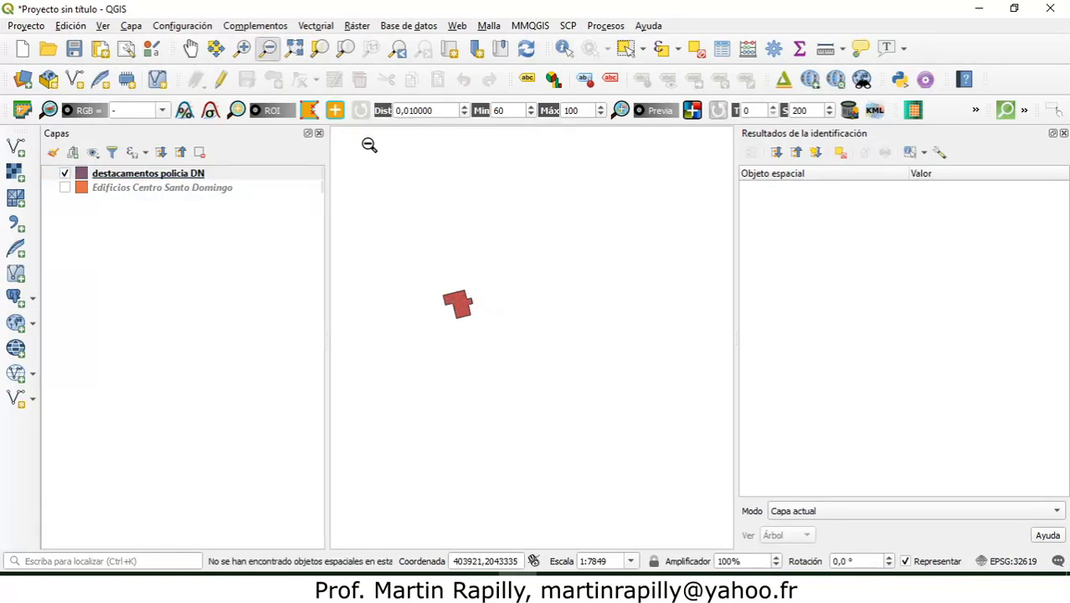
left_click(470, 270)
left_click(470, 270)
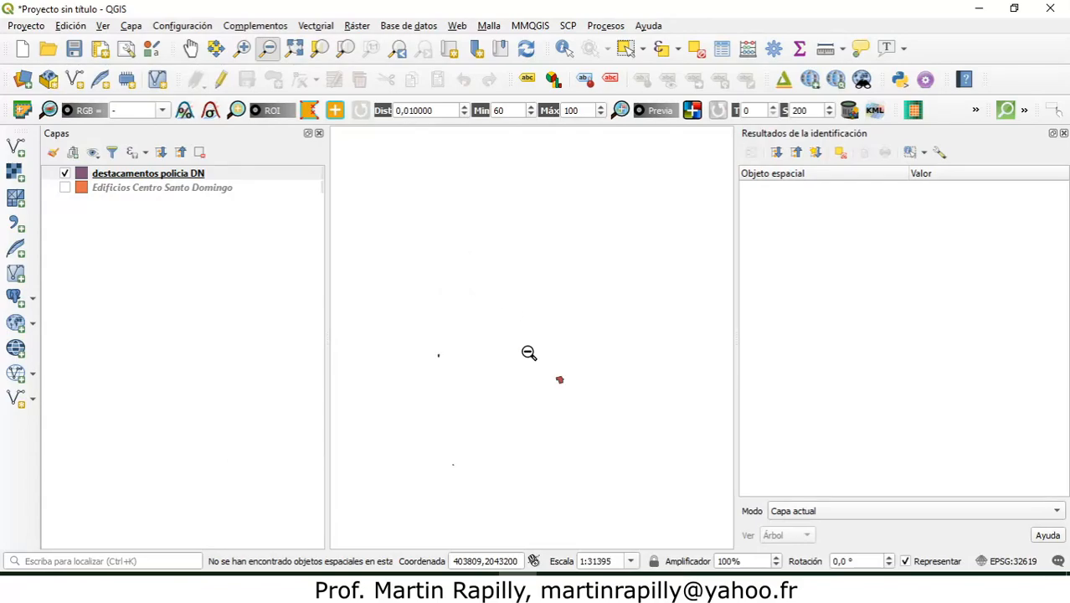
left_click_drag(427, 347, 476, 390)
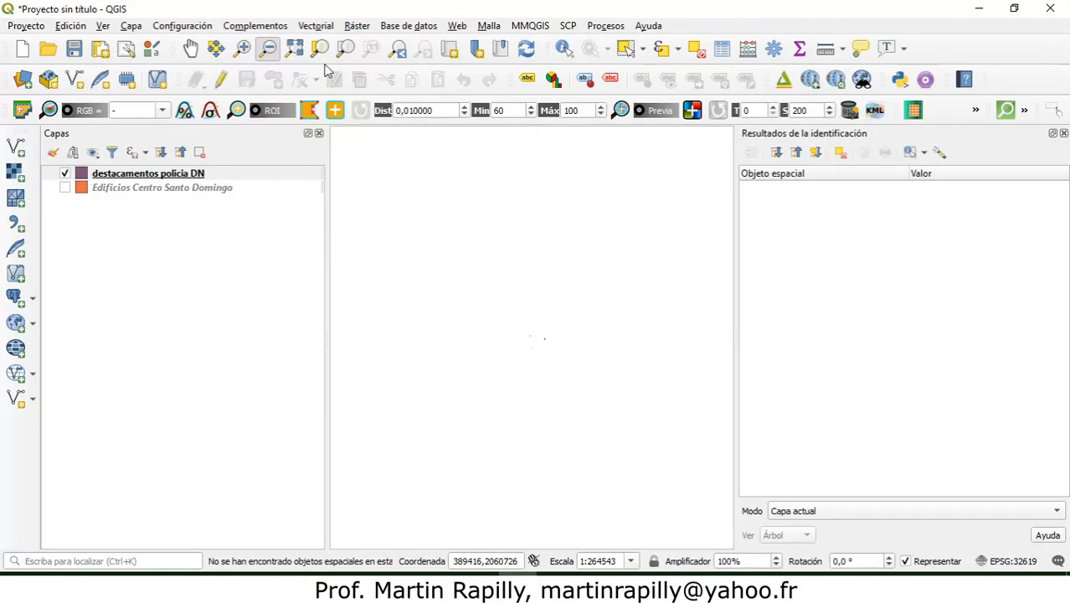
Step: Identify the attributes of the small police polygon west of the largest one in the destacamentos policia DN layer
left_click(398, 48)
left_click(242, 49)
left_click_drag(425, 317, 473, 402)
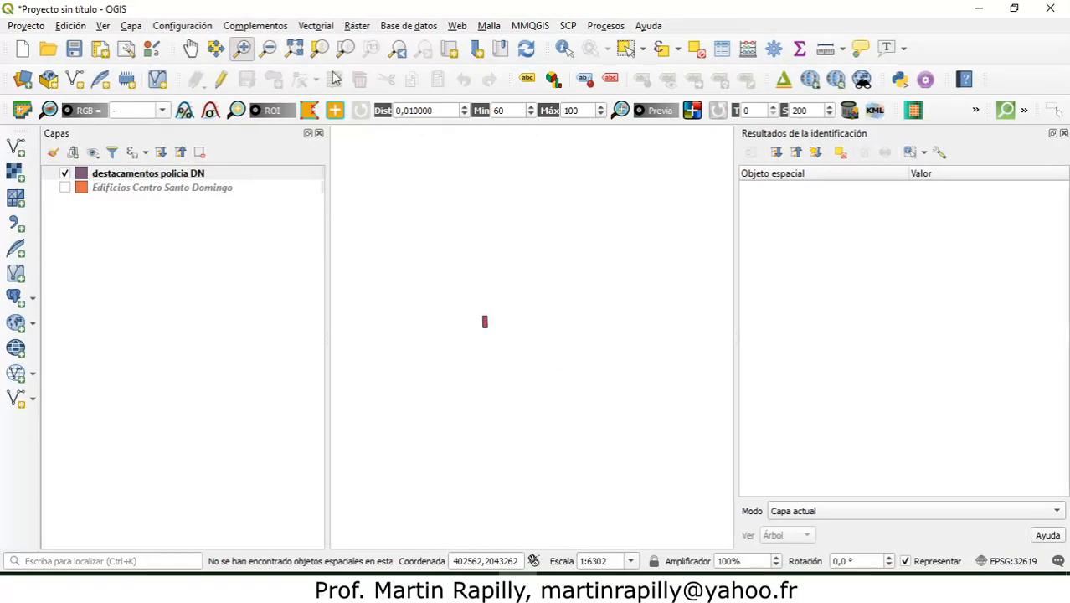
left_click(562, 48)
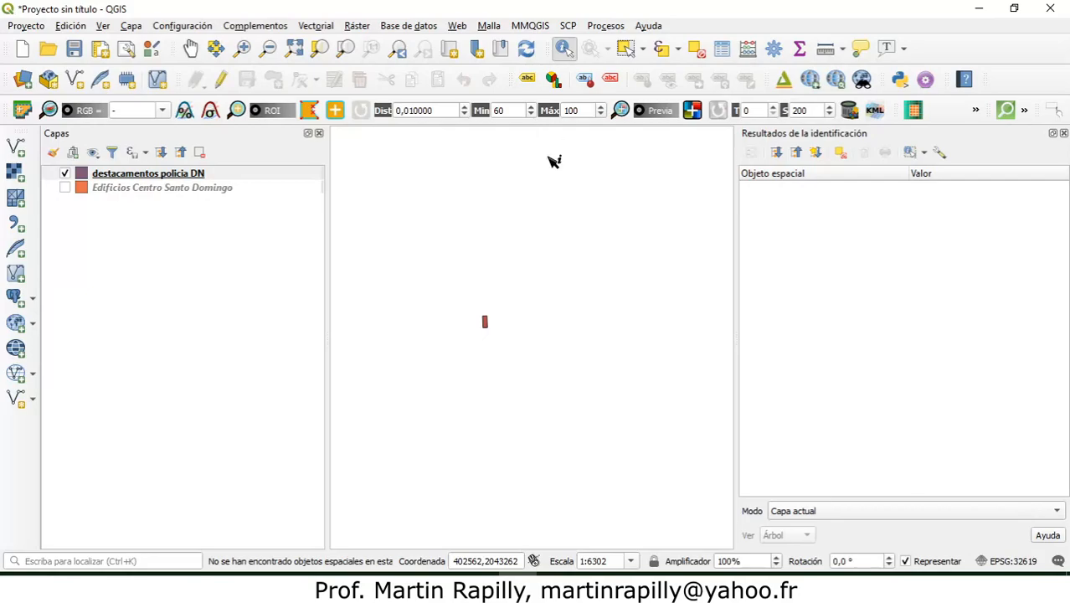
left_click(486, 321)
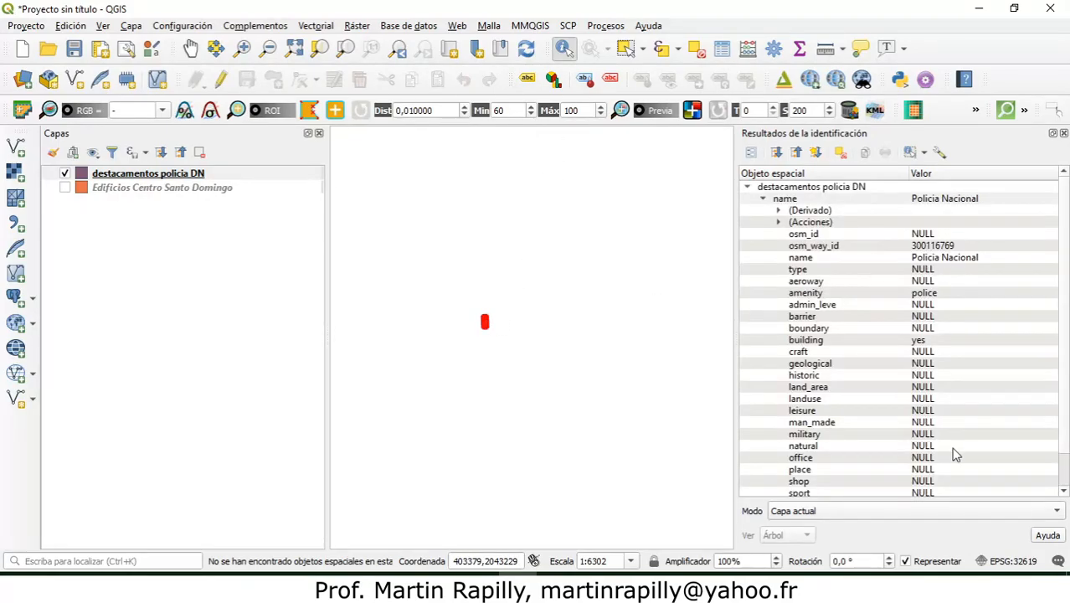
Step: Review the attribute table of the destacamentos policia DN layer and close it
right_click(146, 178)
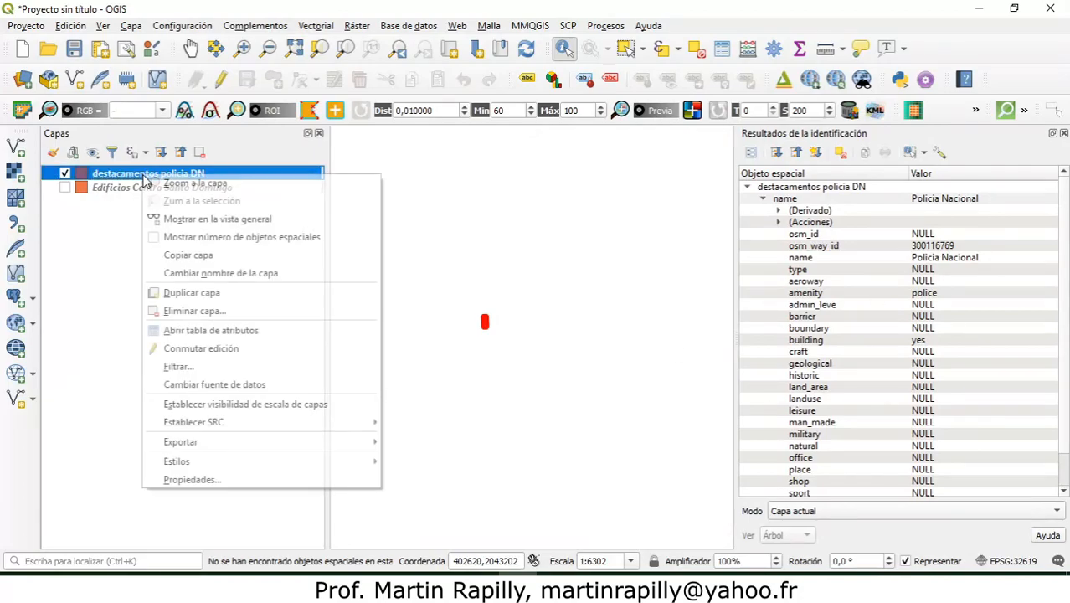
left_click(198, 331)
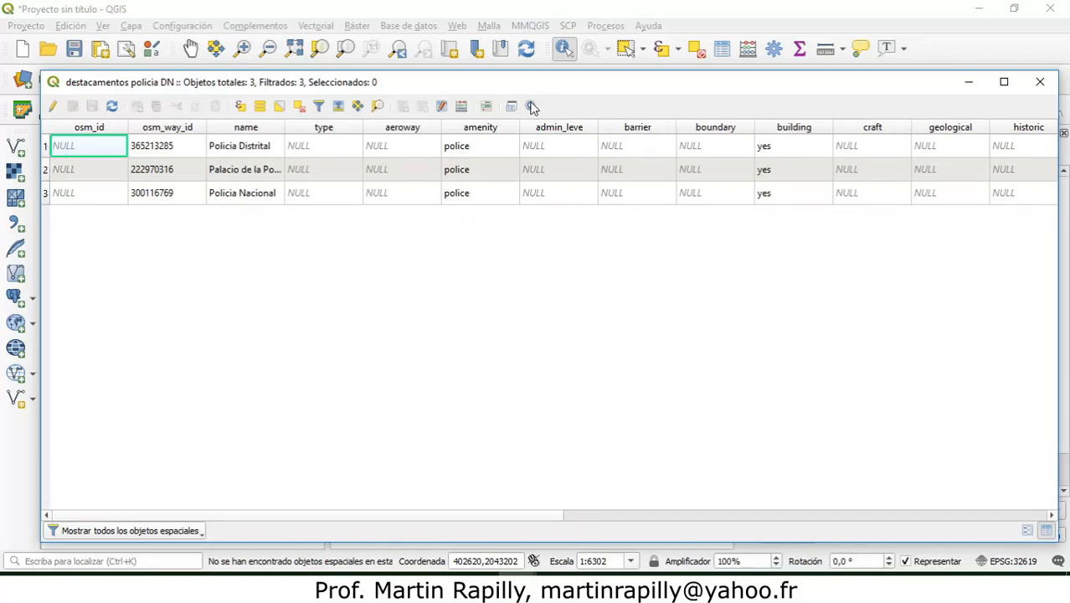
left_click(1039, 81)
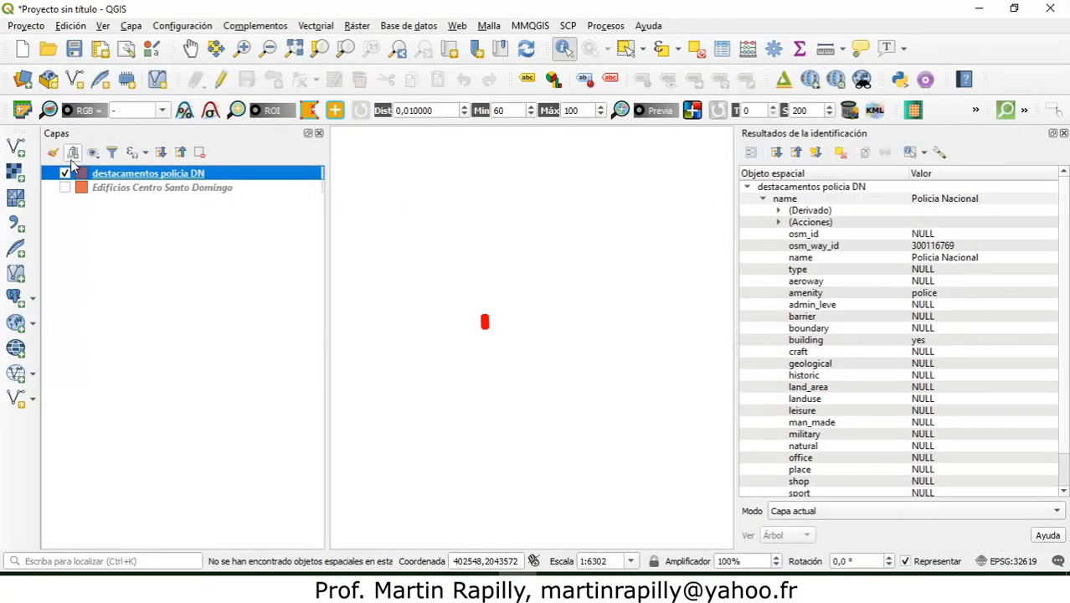
Step: Hide the destacamentos policia DN layer, close the identify results and show the Edificios Centro Santo Domingo layer again
left_click(66, 174)
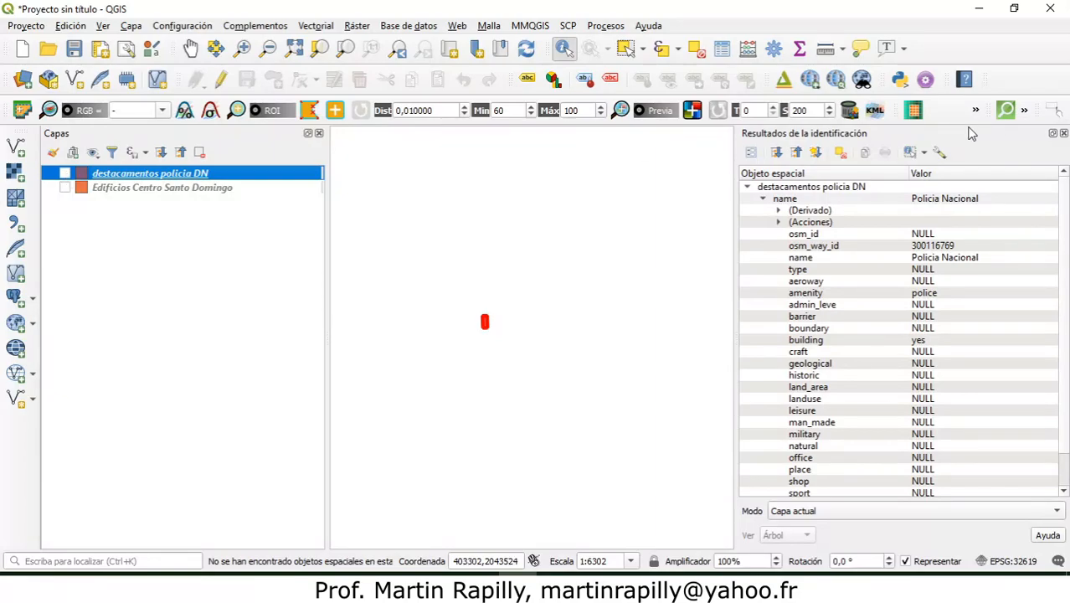
left_click(1063, 133)
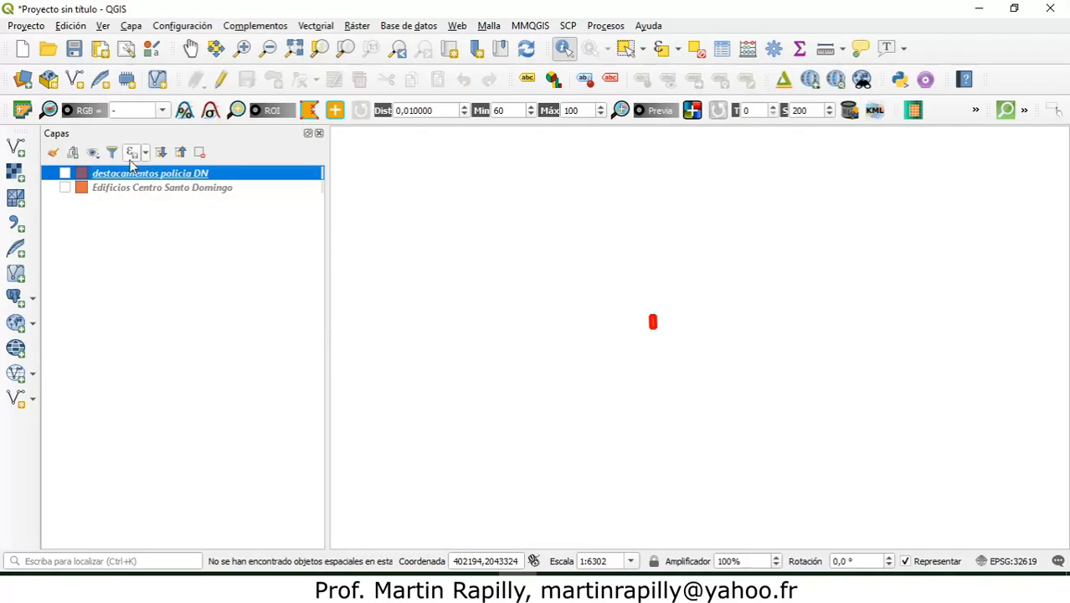
left_click(65, 189)
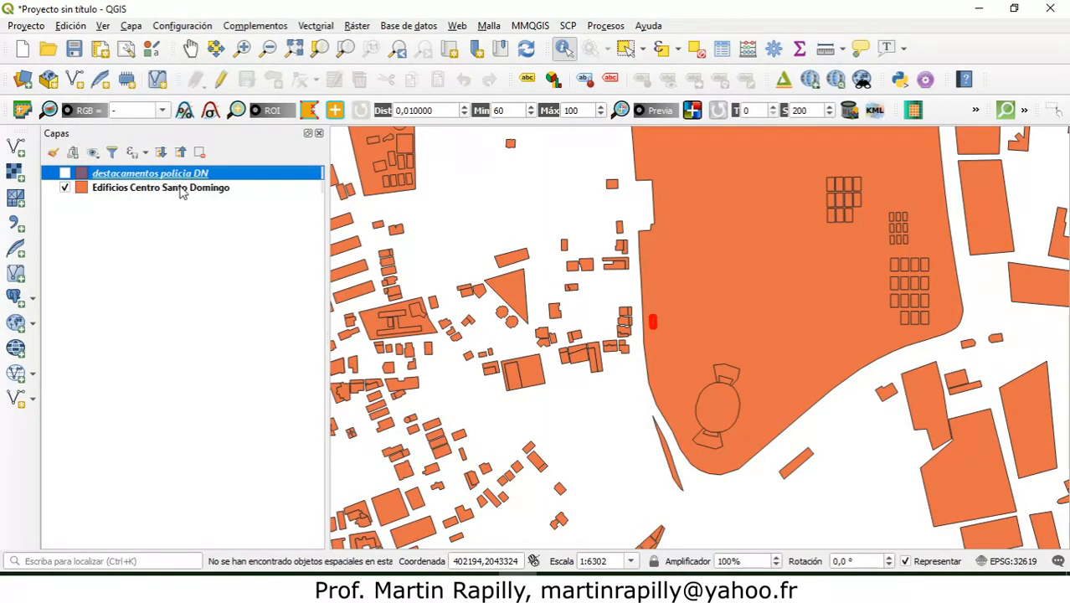
mouse_move(181, 193)
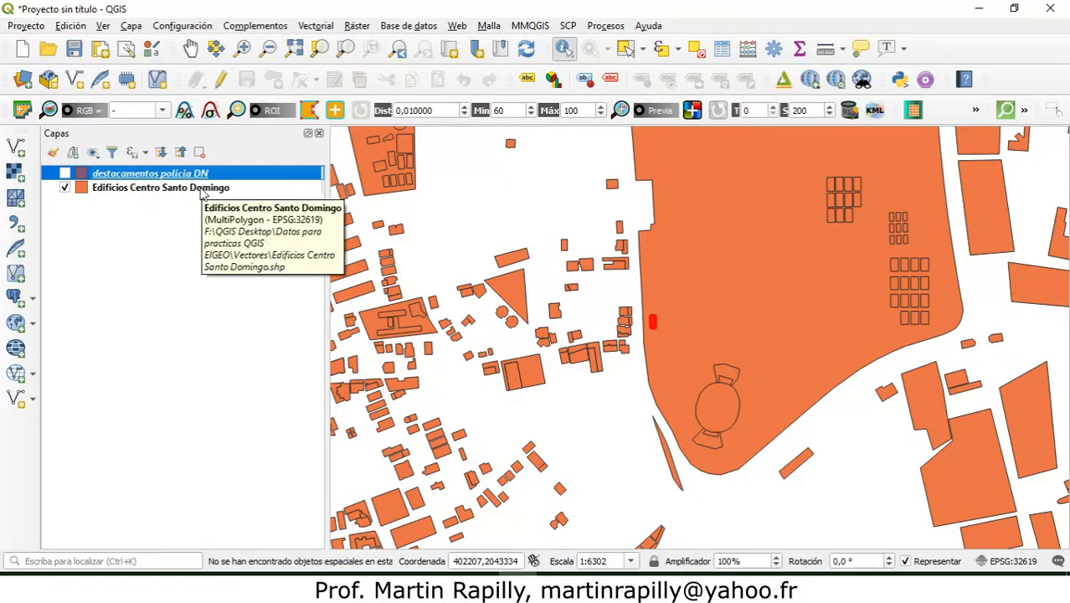
Step: Open the query builder from the source properties of the Edificios Centro Santo Domingo layer
left_click(199, 190)
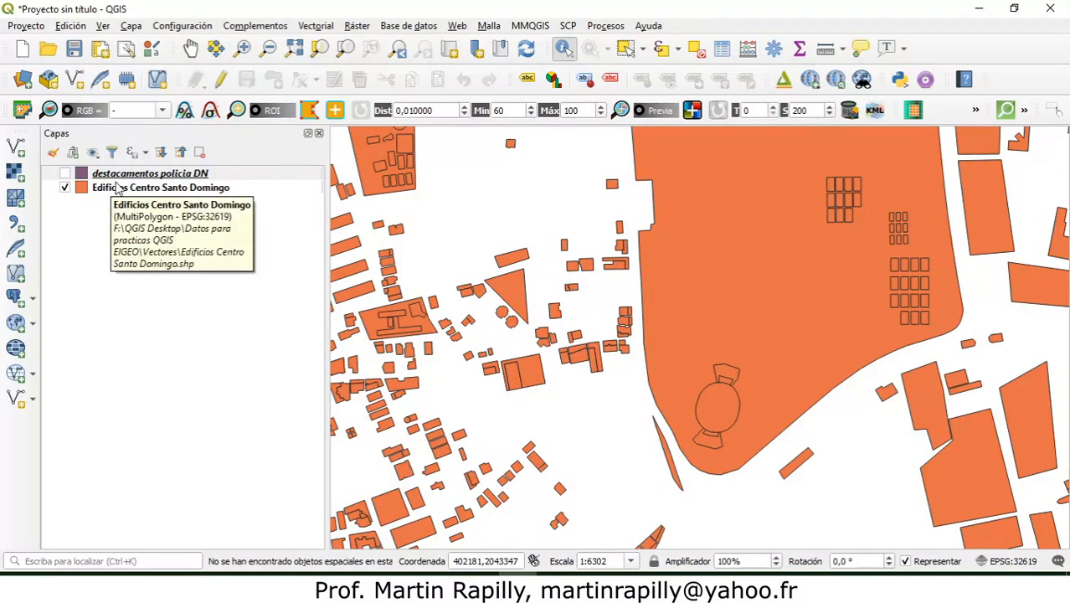
right_click(163, 191)
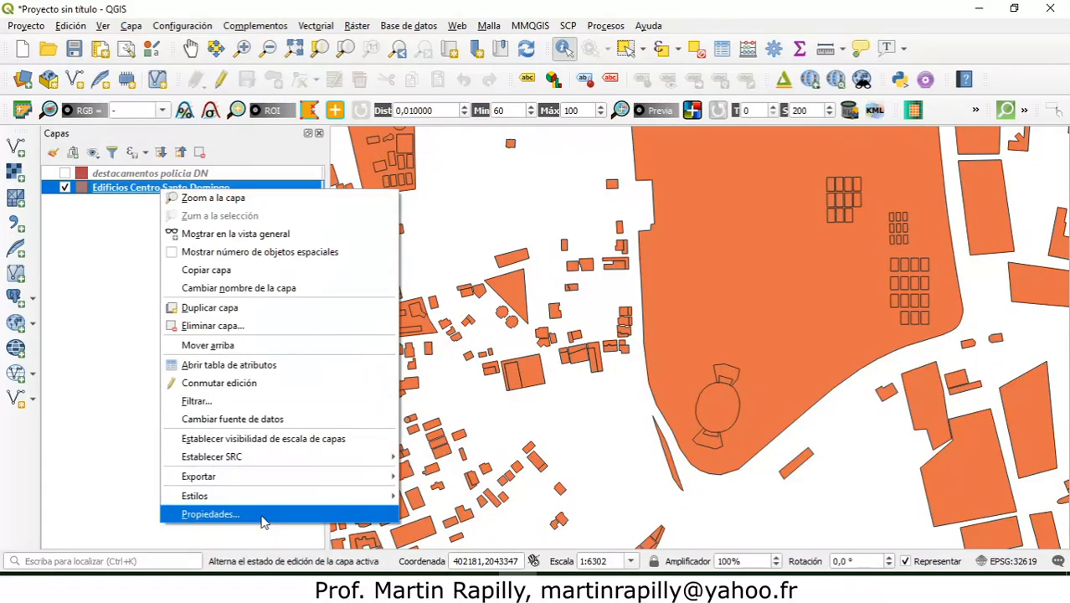
left_click(211, 514)
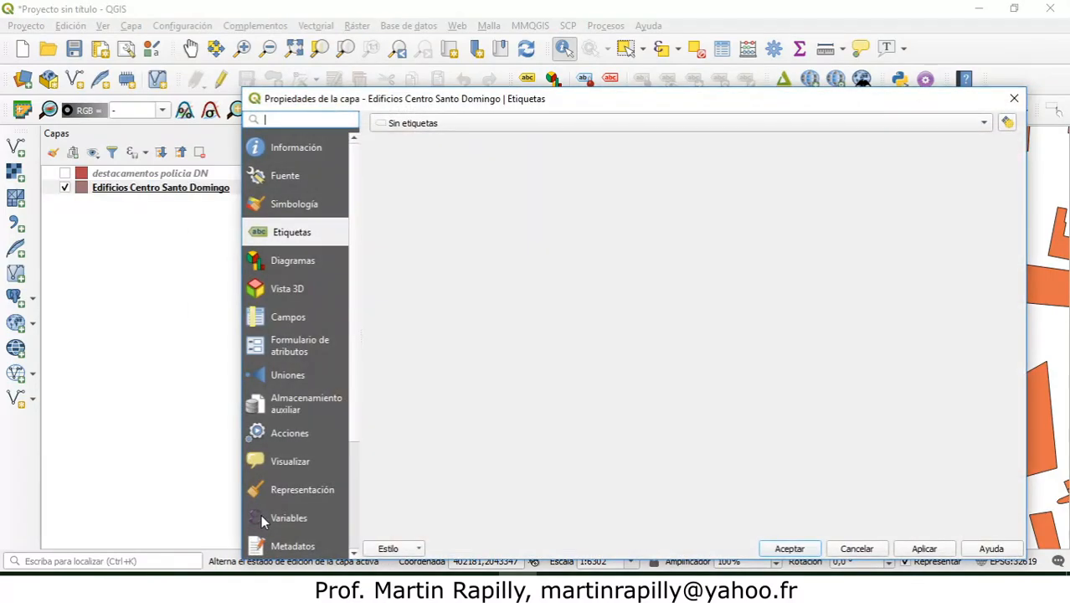
left_click(268, 177)
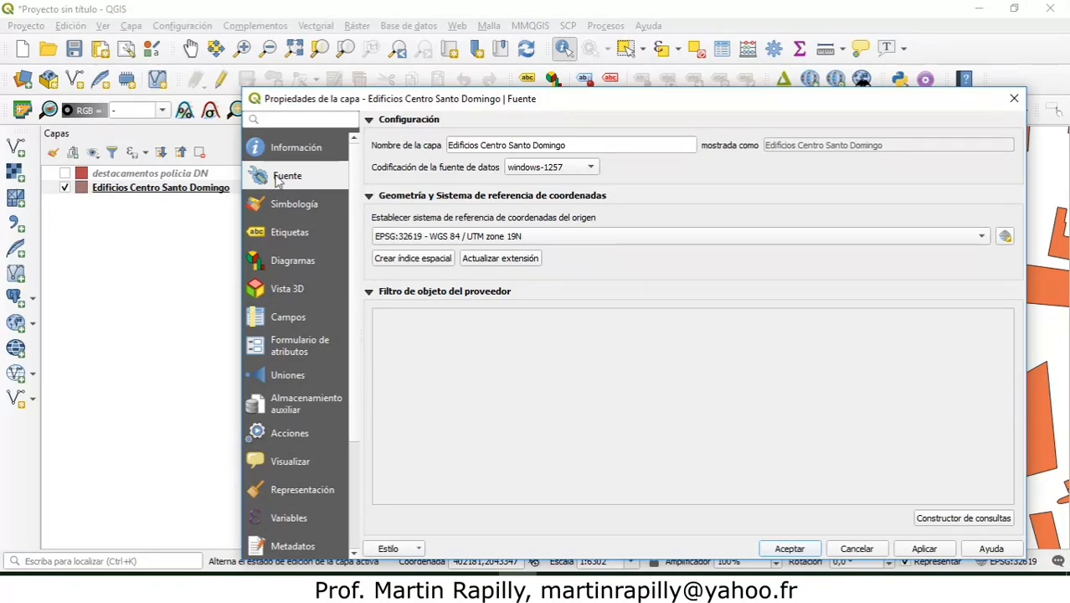
left_click_drag(402, 99, 373, 35)
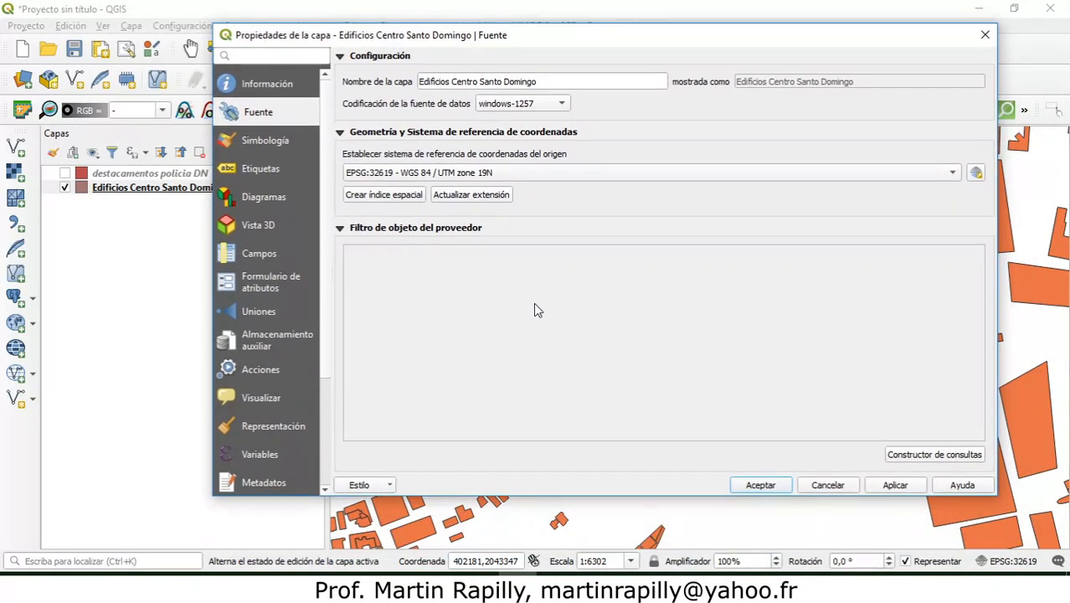
left_click(963, 463)
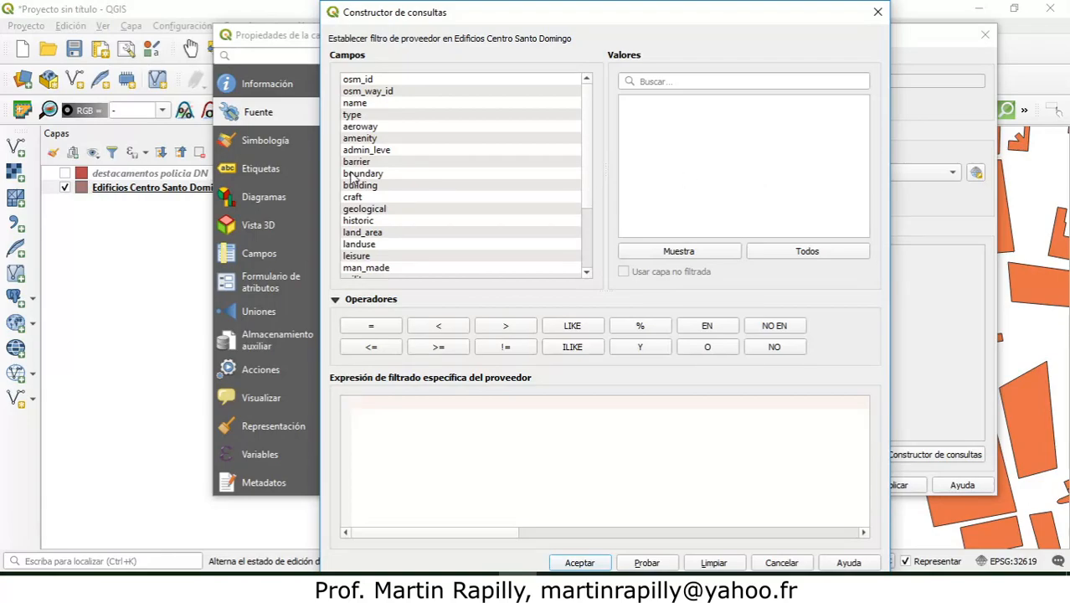
Step: List all values of the amenity field in the query builder and look through the first entries, from atm to cafe
left_click(351, 141)
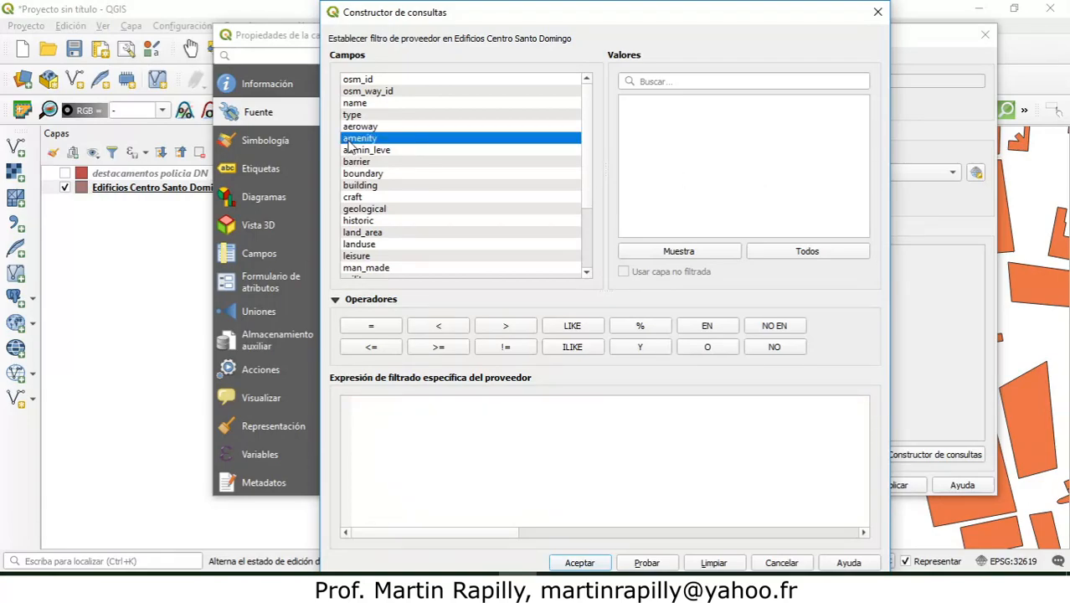
left_click(805, 252)
left_click(631, 117)
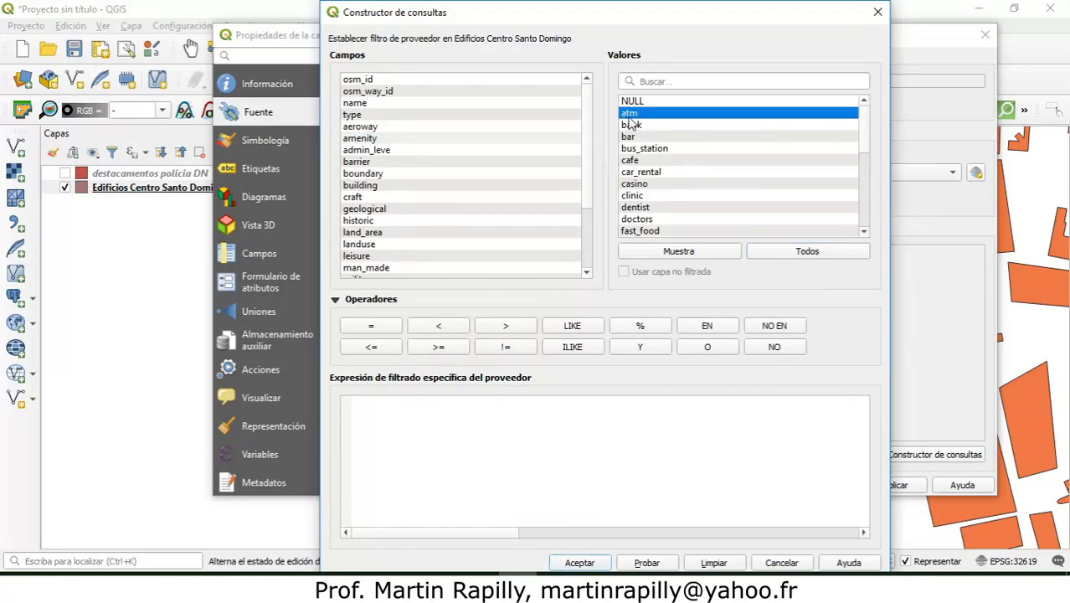
left_click(631, 125)
left_click(645, 137)
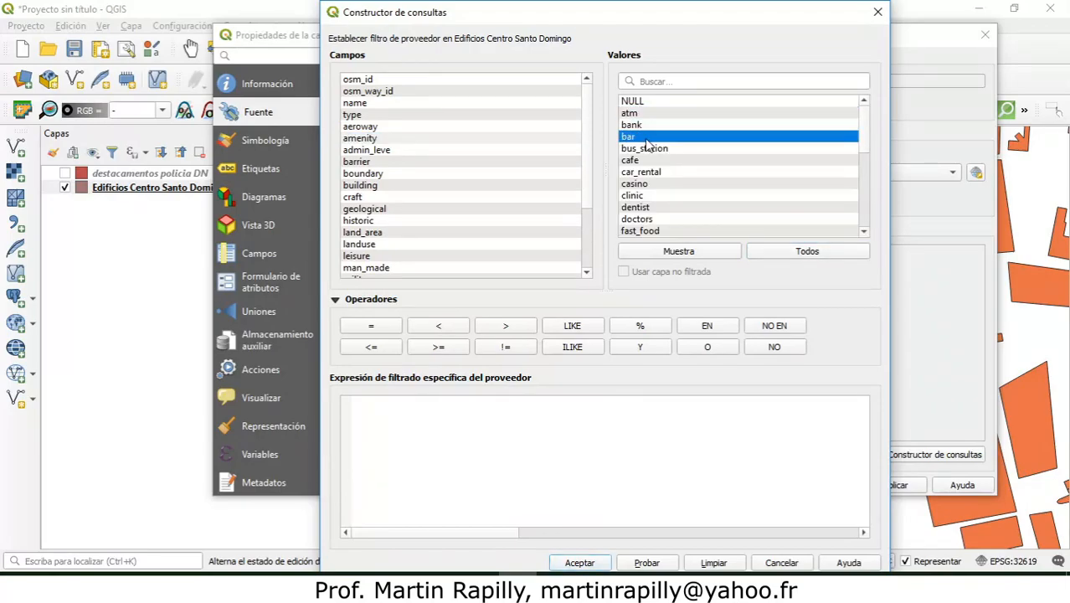
left_click(647, 149)
left_click(649, 164)
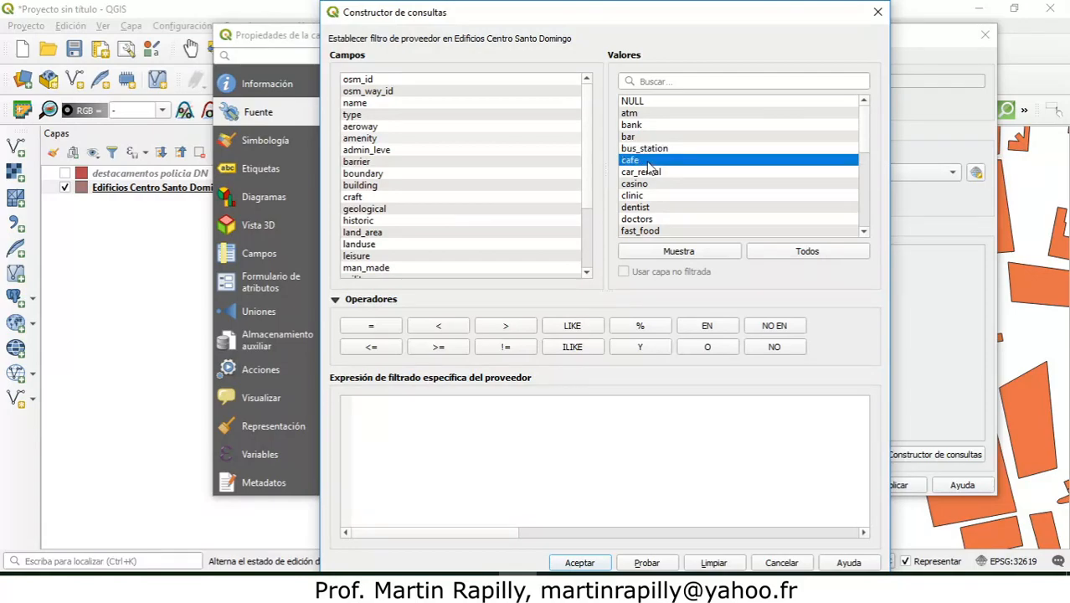
left_click(372, 401)
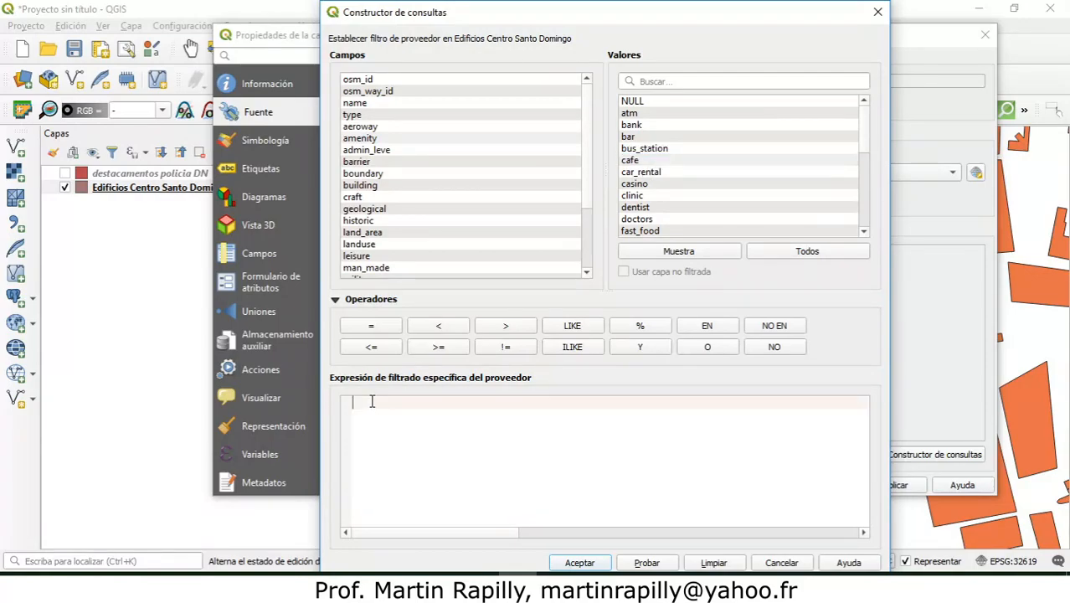
Step: Build the provider filter expression "amenity" = 'police' in the query builder
left_click(373, 139)
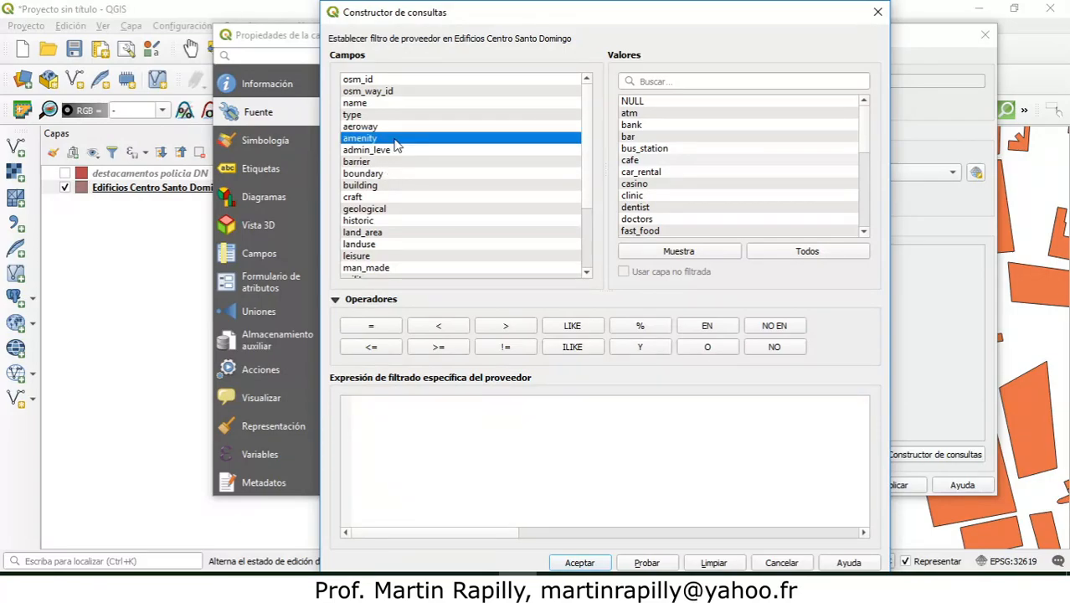
double_click(395, 139)
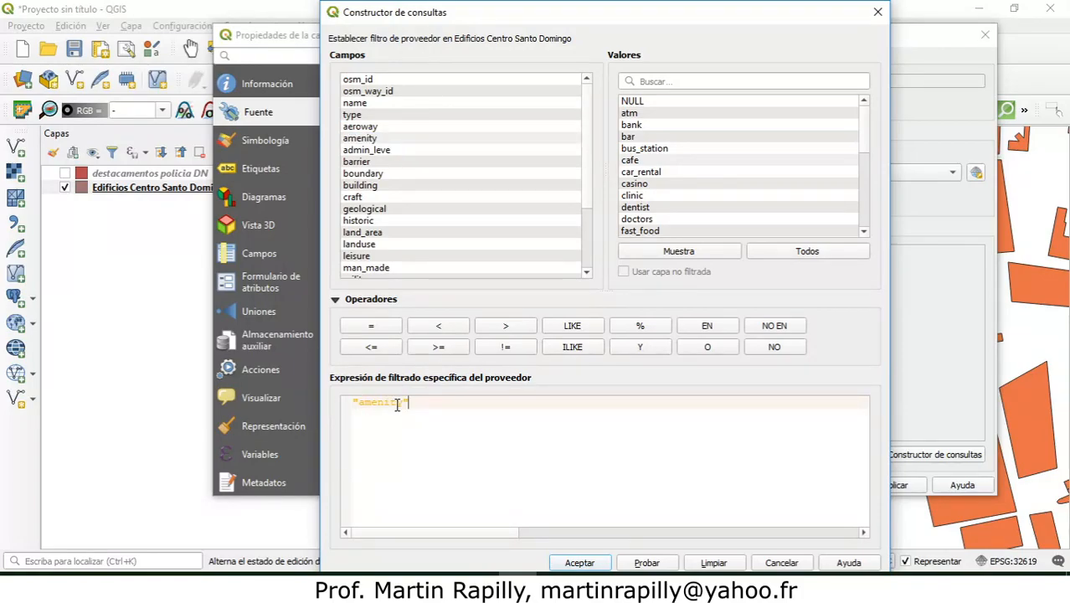
left_click(381, 324)
left_click(823, 161)
left_click_drag(865, 130, 864, 172)
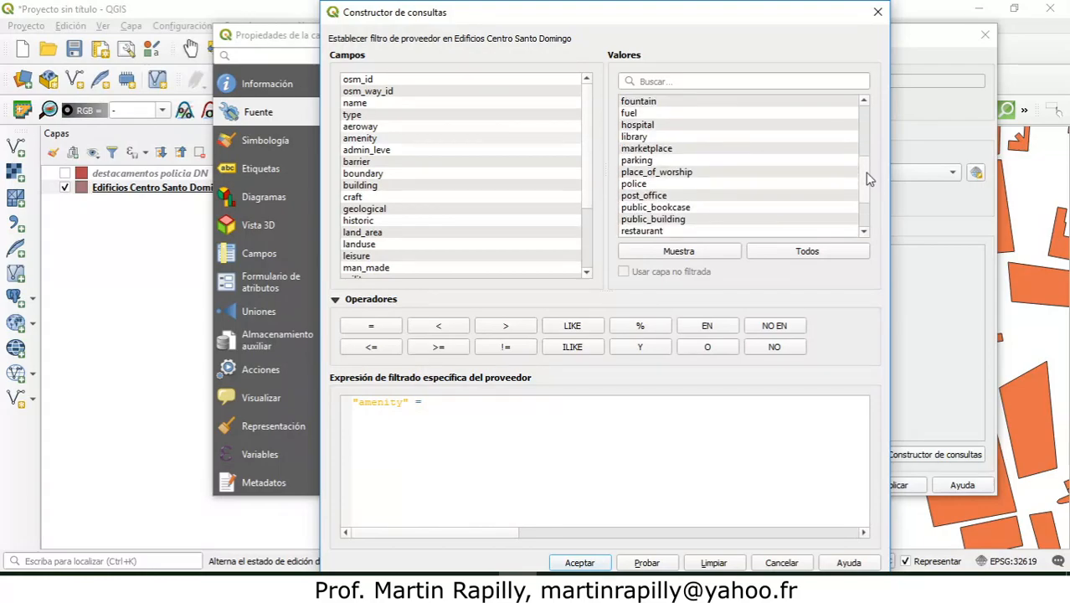
double_click(667, 183)
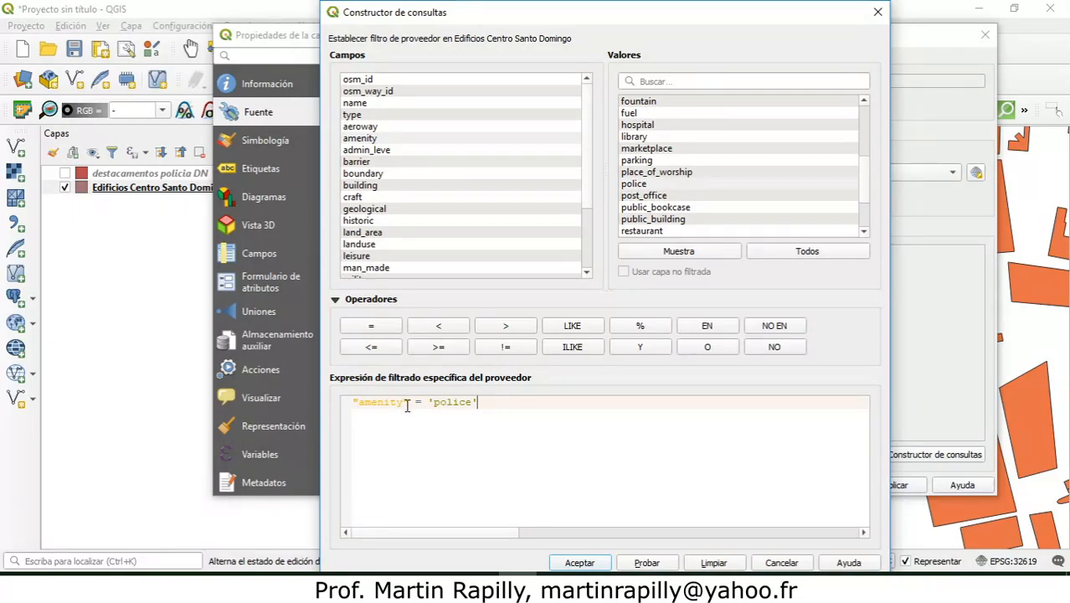
left_click_drag(410, 402, 354, 403)
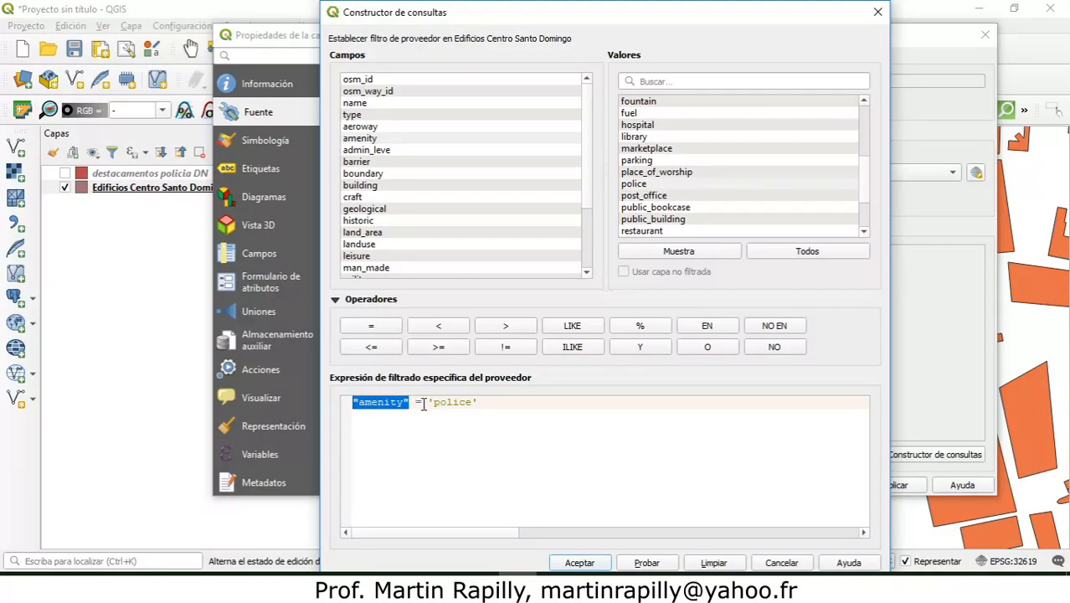
mouse_move(421, 403)
left_mouse_down()
mouse_move(484, 402)
mouse_move(427, 403)
left_mouse_up()
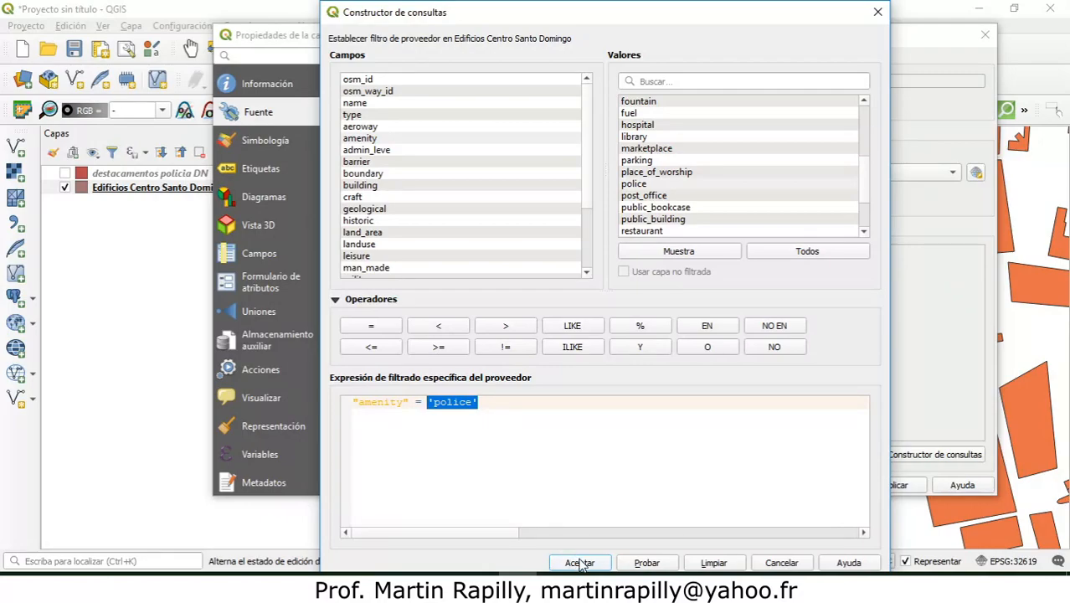
Step: Test the police filter expression, then apply it to the Edificios Centro Santo Domingo layer and accept the layer properties
left_click(635, 567)
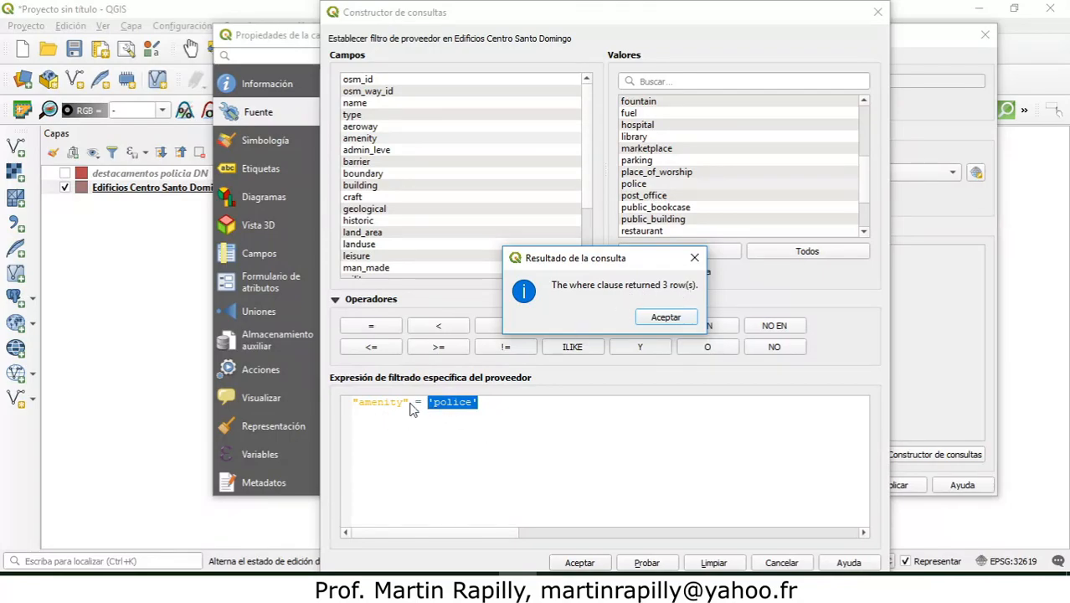
left_click(667, 318)
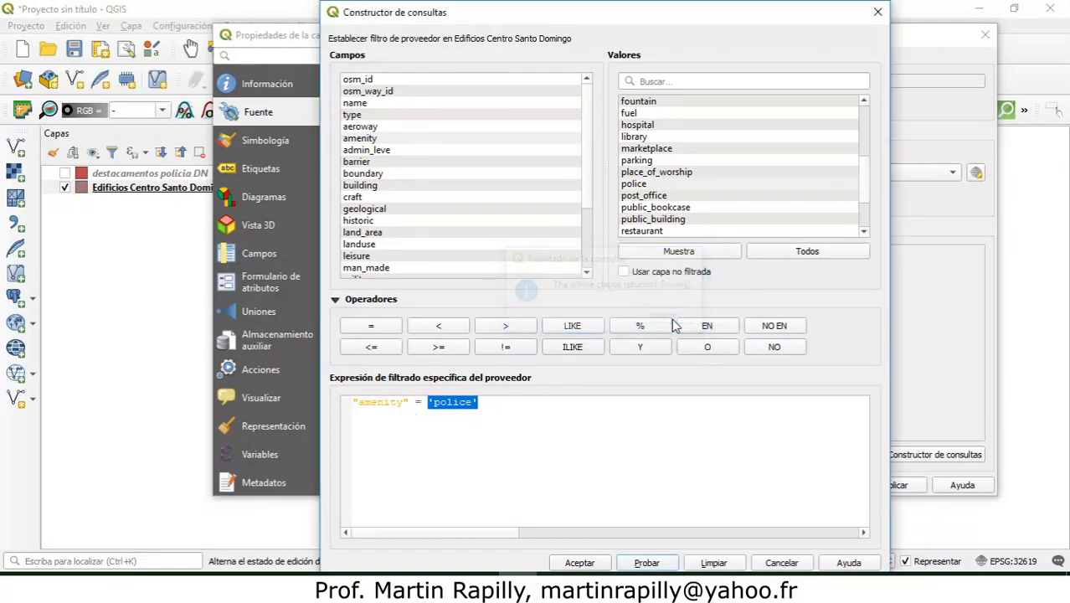
left_click(578, 562)
left_click(771, 486)
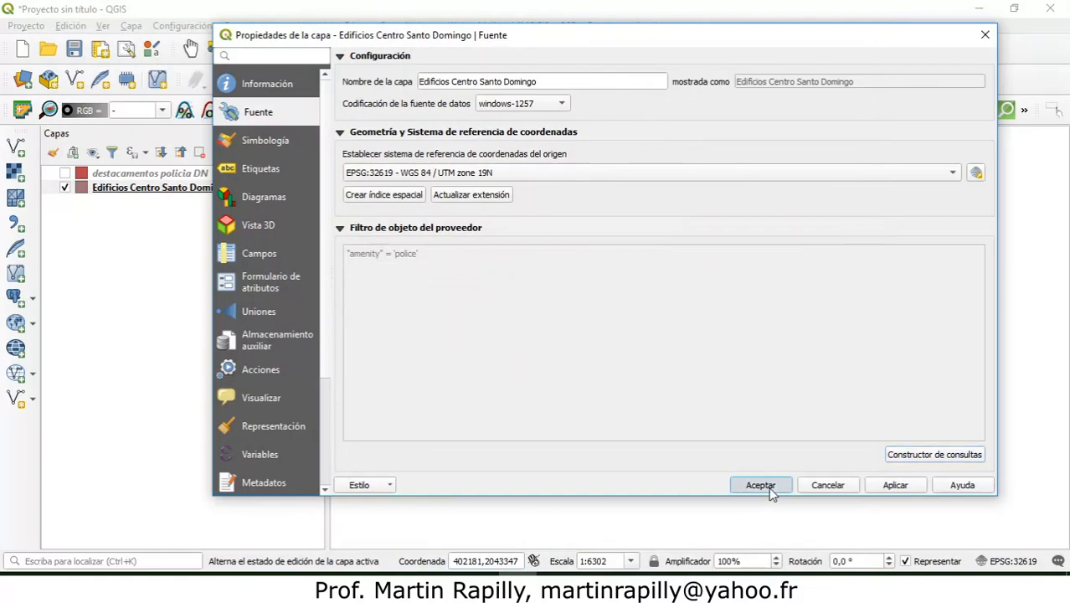
Step: Zoom to the extent of the filtered Edificios Centro Santo Domingo layer and check its source information
right_click(182, 191)
left_click(191, 197)
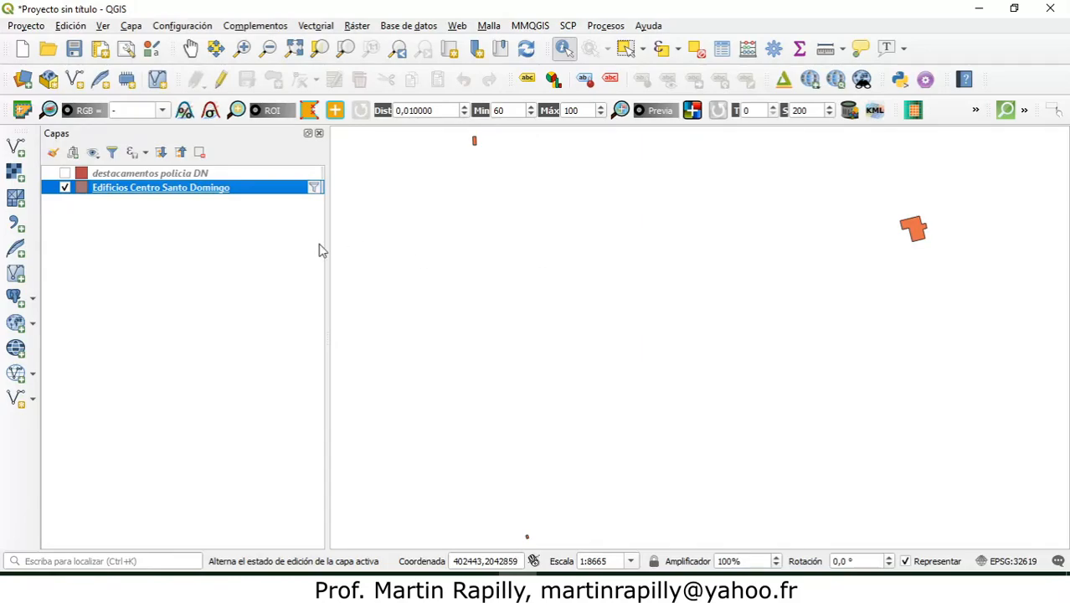
mouse_move(125, 191)
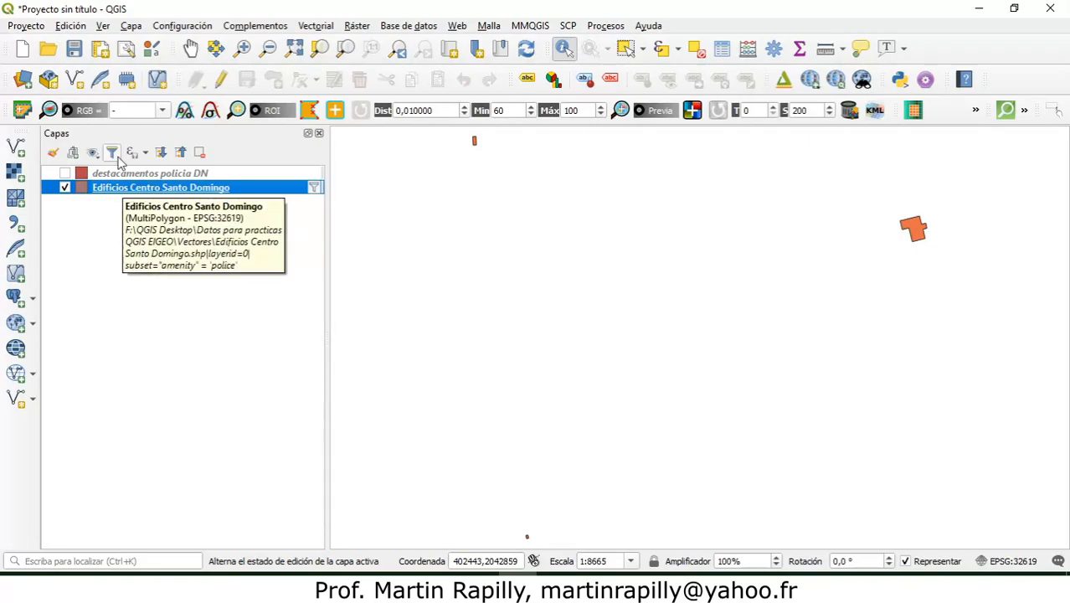
Step: Remove the destacamentos policia DN layer from the project
left_click(112, 175)
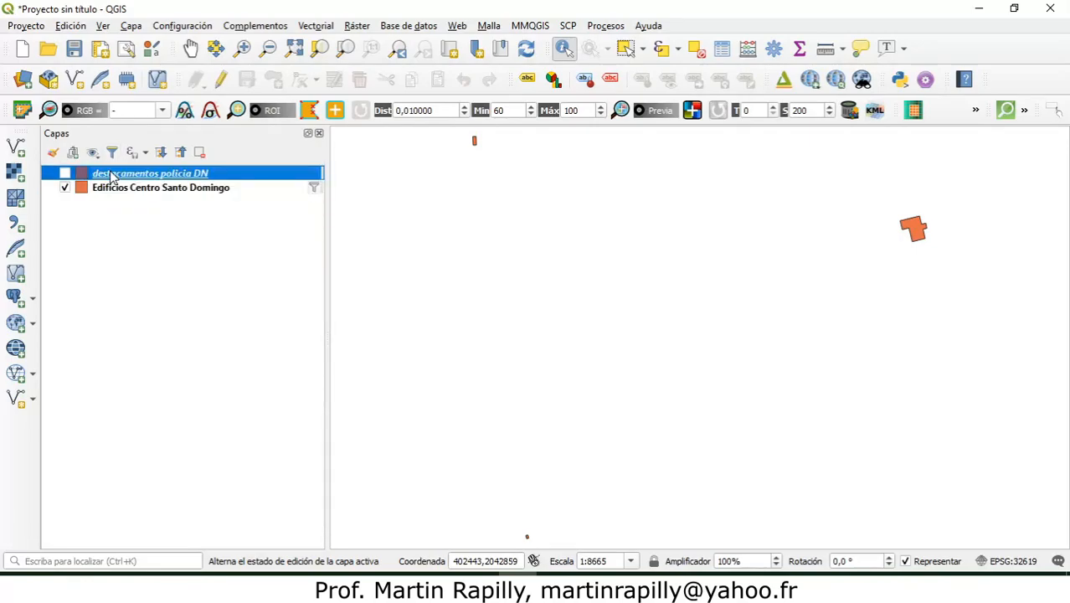
right_click(112, 174)
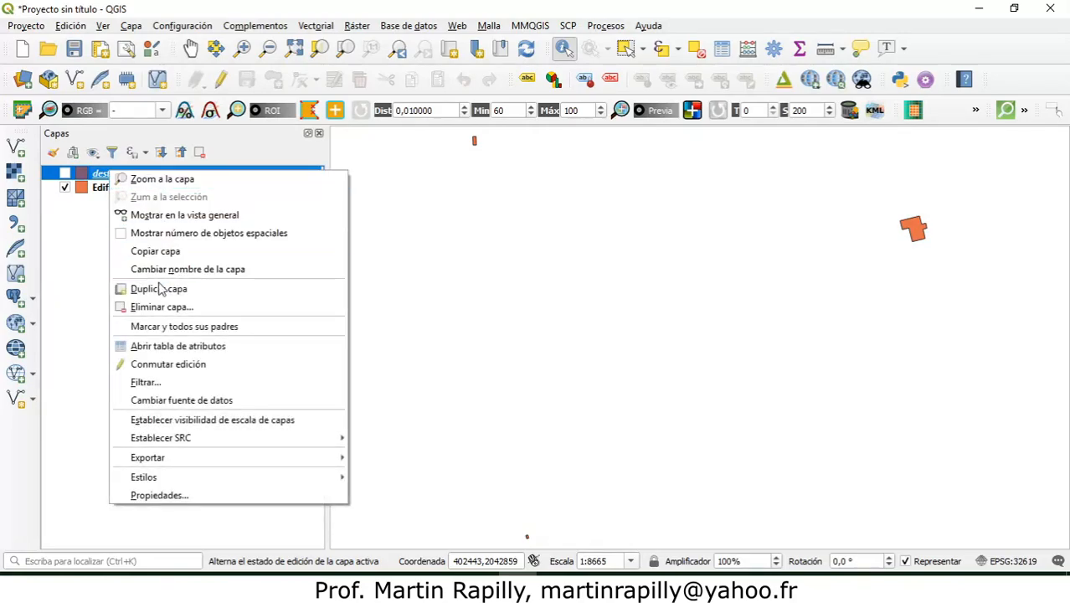
left_click(162, 307)
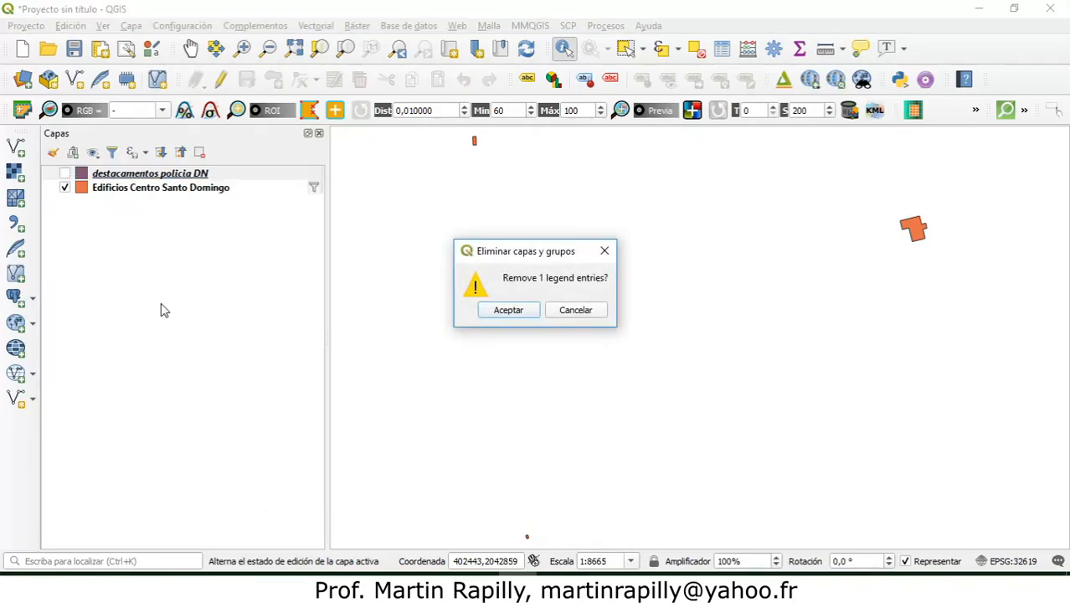
left_click(506, 309)
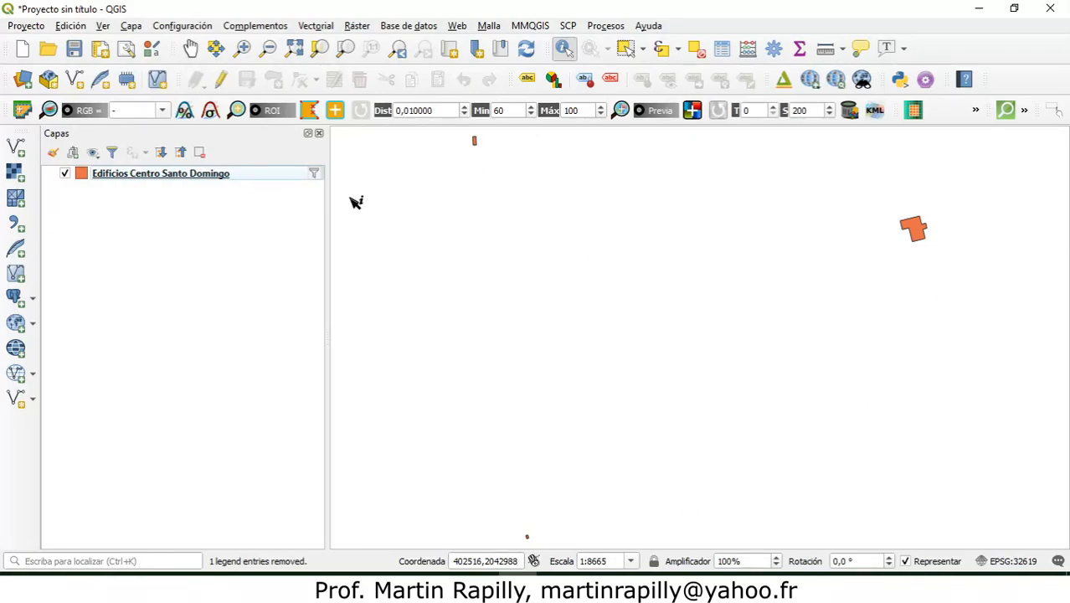
Step: Review the attribute table of the filtered Edificios Centro Santo Domingo layer and close it
mouse_move(318, 182)
right_click(147, 179)
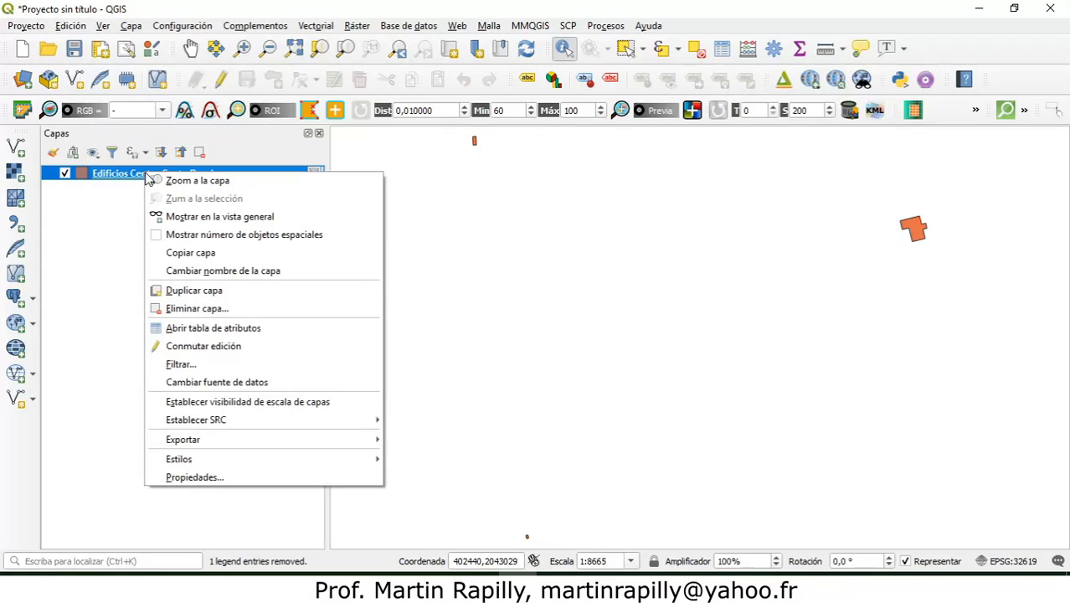
left_click(262, 332)
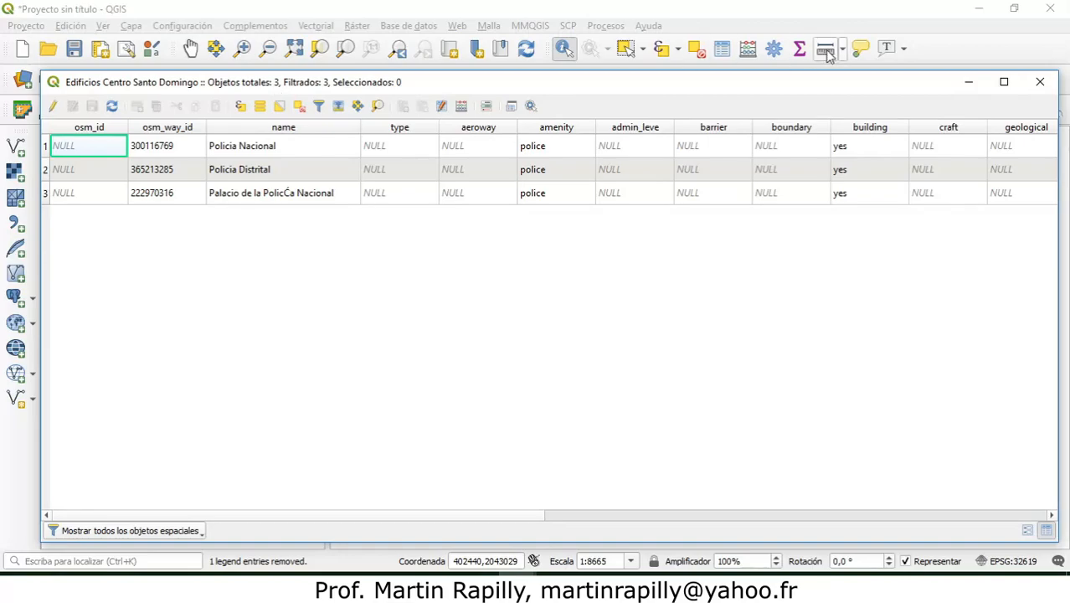
left_click(1040, 81)
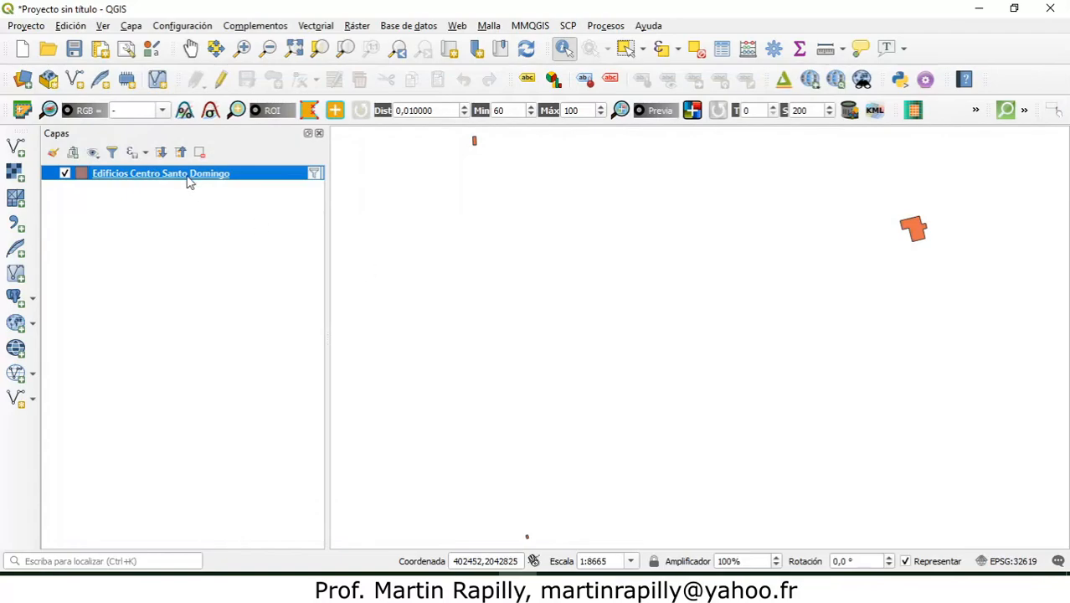
Step: Clear the provider filter of the Edificios Centro Santo Domingo layer in the query builder and accept the layer properties
mouse_move(165, 174)
mouse_move(127, 178)
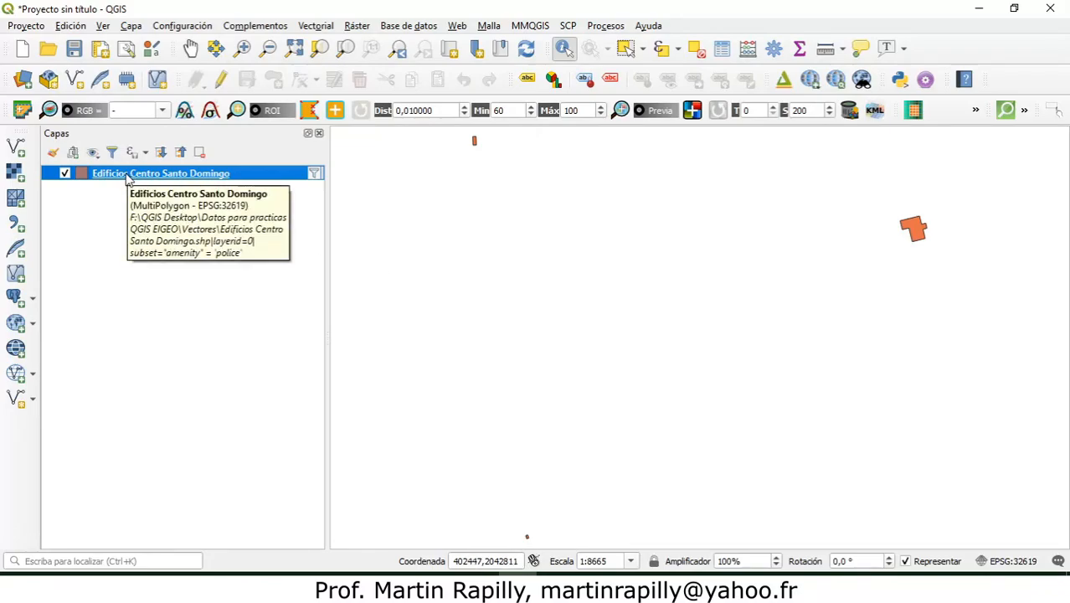
right_click(186, 179)
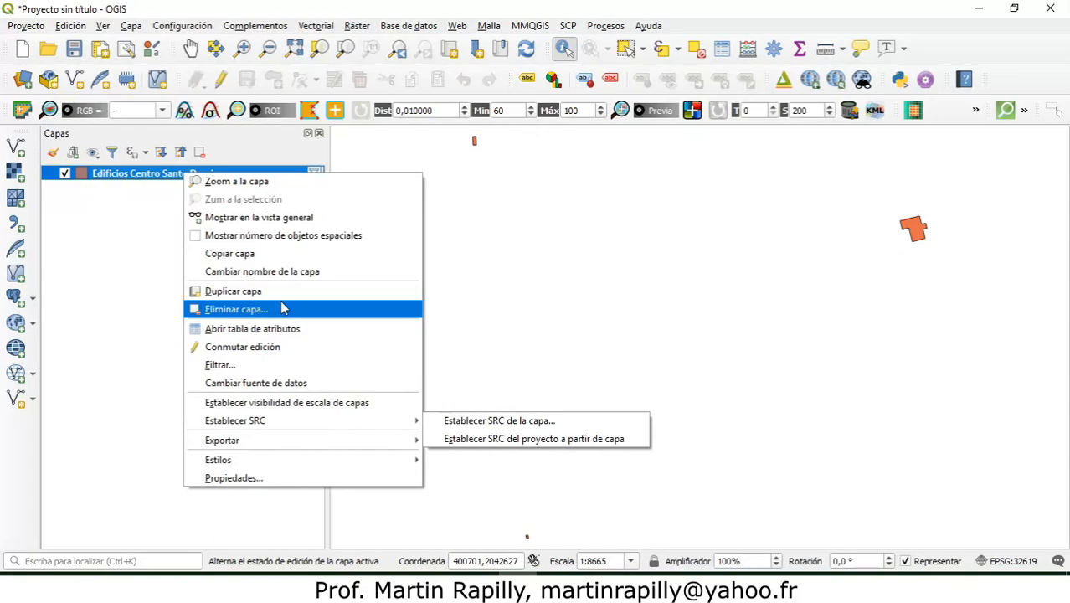
left_click(282, 478)
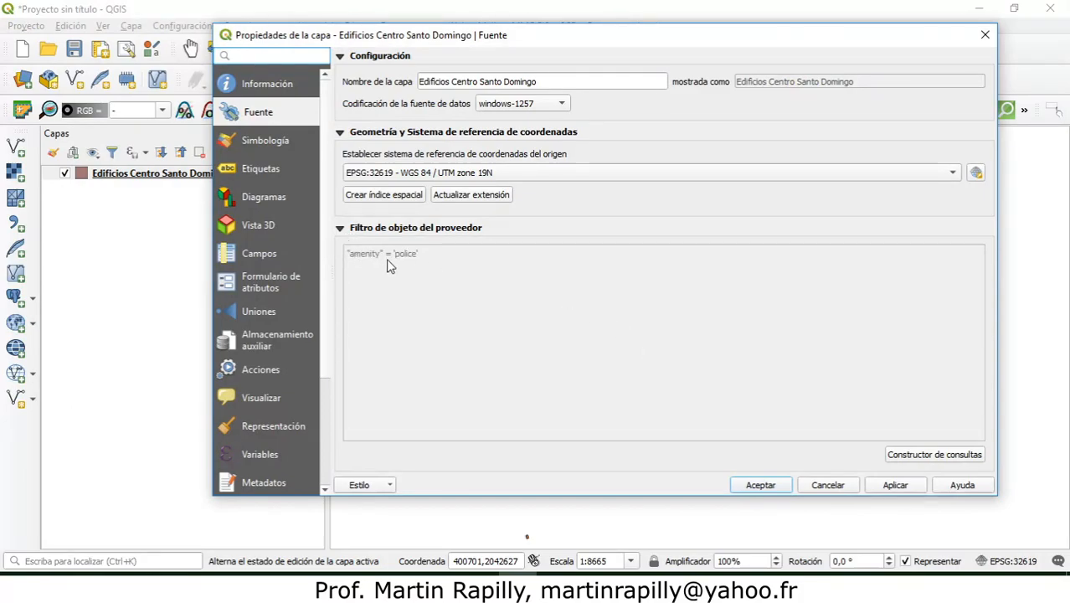
left_click(927, 457)
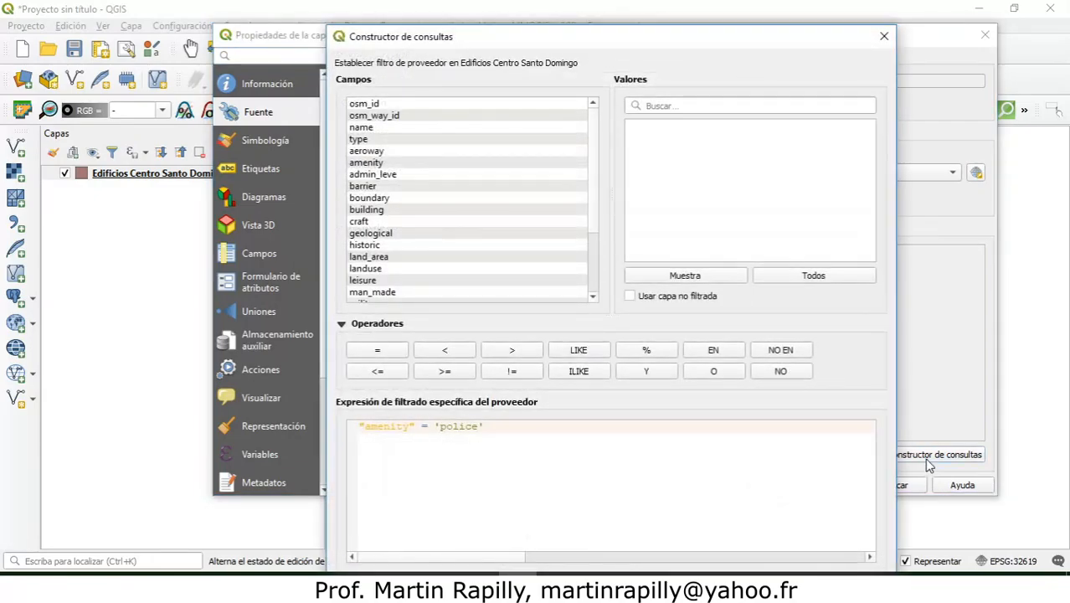
left_click_drag(694, 40, 688, 23)
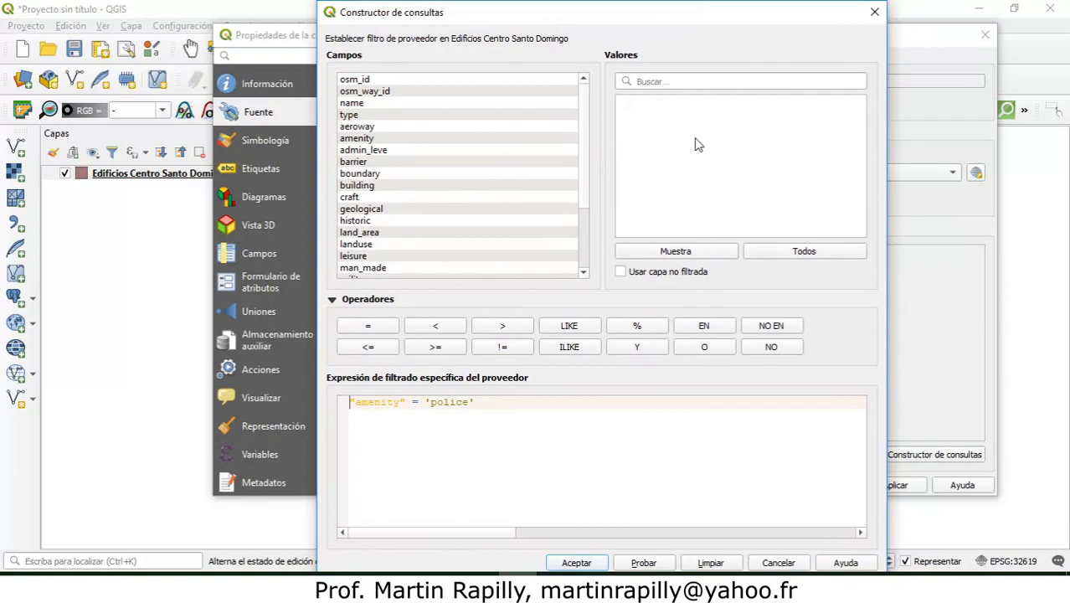
left_click(711, 563)
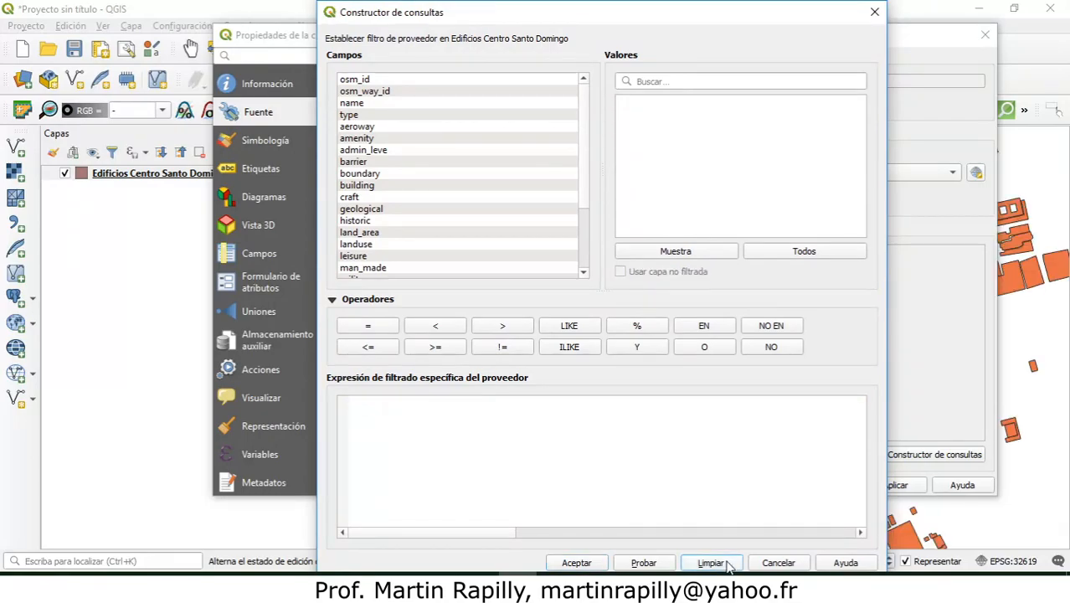
left_click(577, 562)
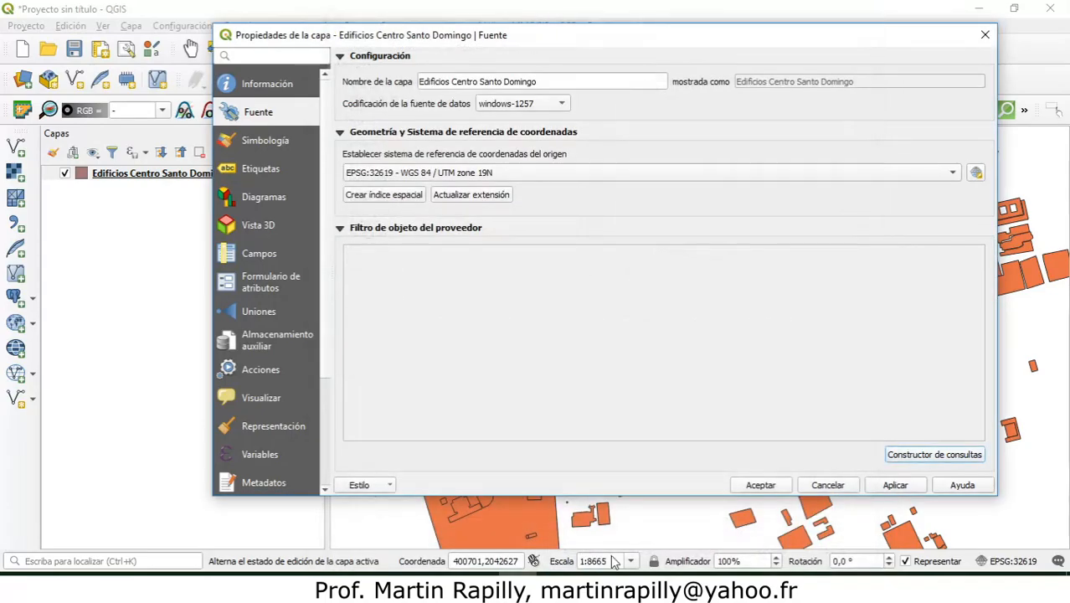
left_click(754, 485)
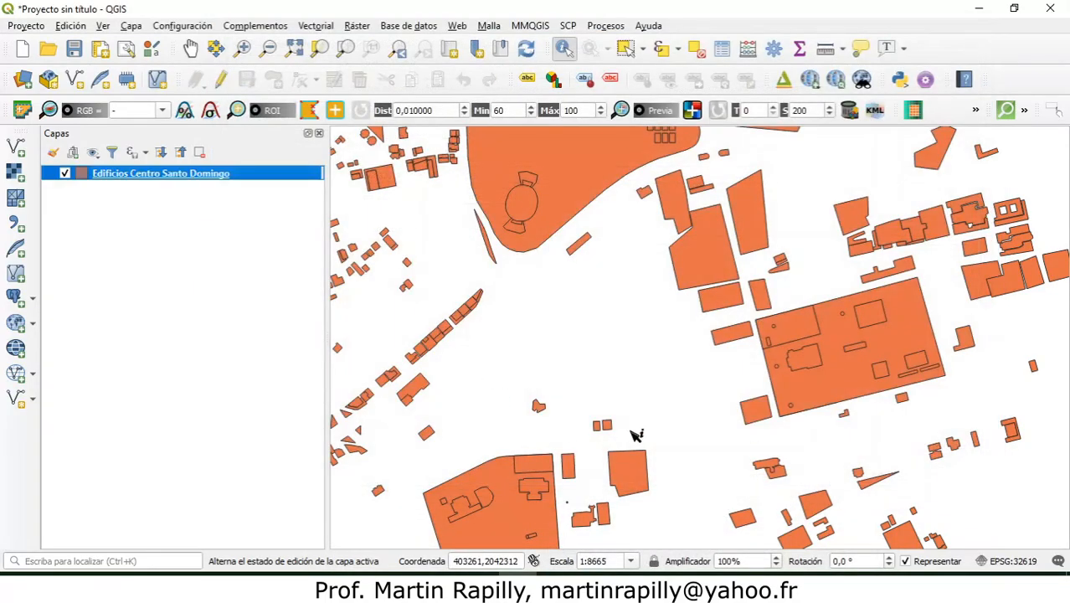
Step: Zoom to the full map extent, then review the unfiltered attribute table of Edificios Centro Santo Domingo and close it
left_click(294, 47)
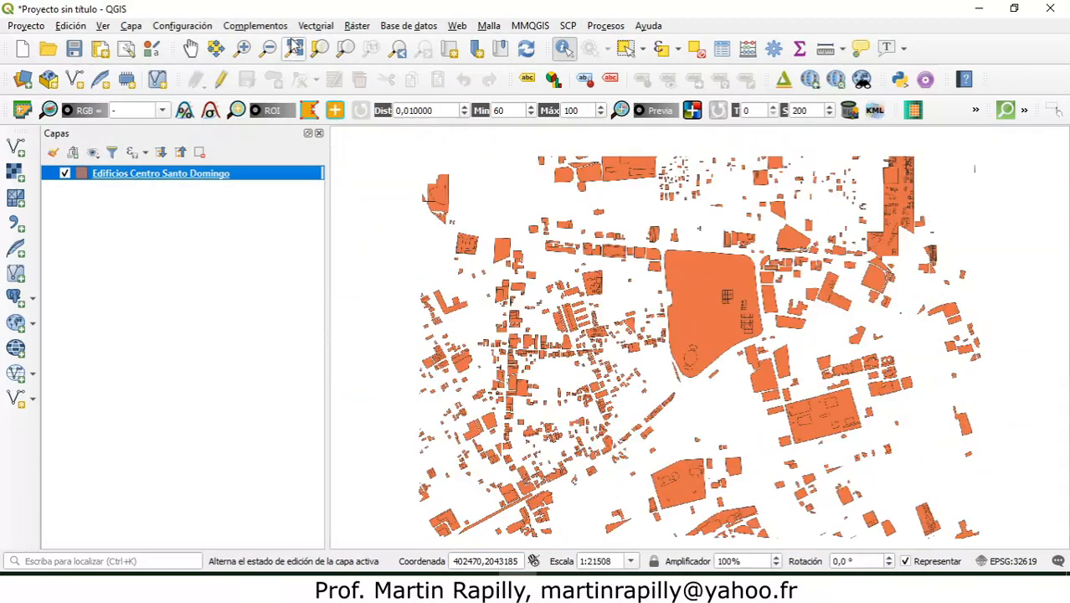
right_click(141, 177)
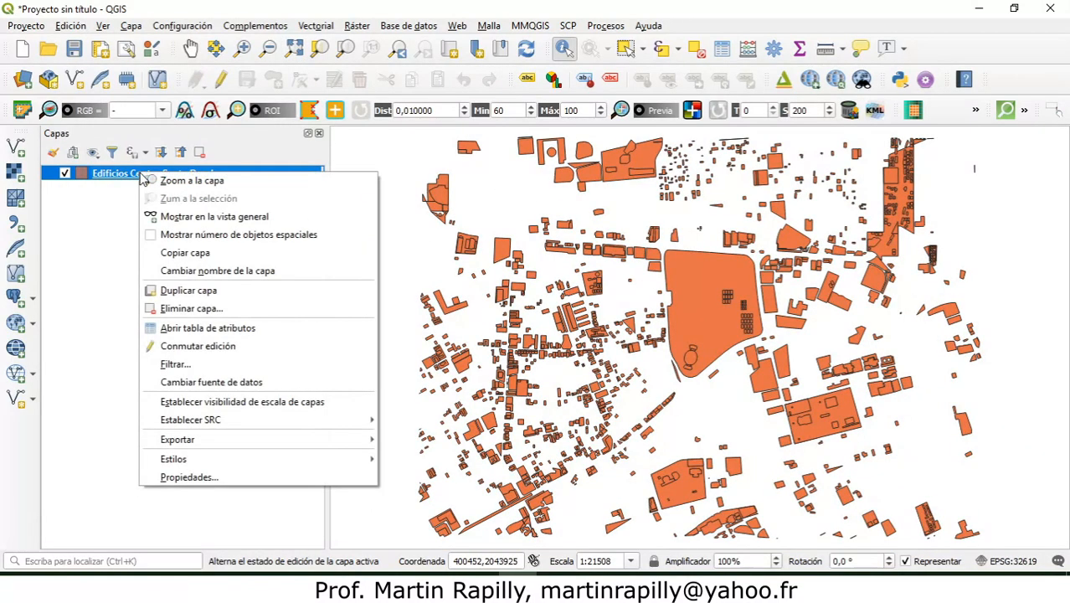
left_click(204, 329)
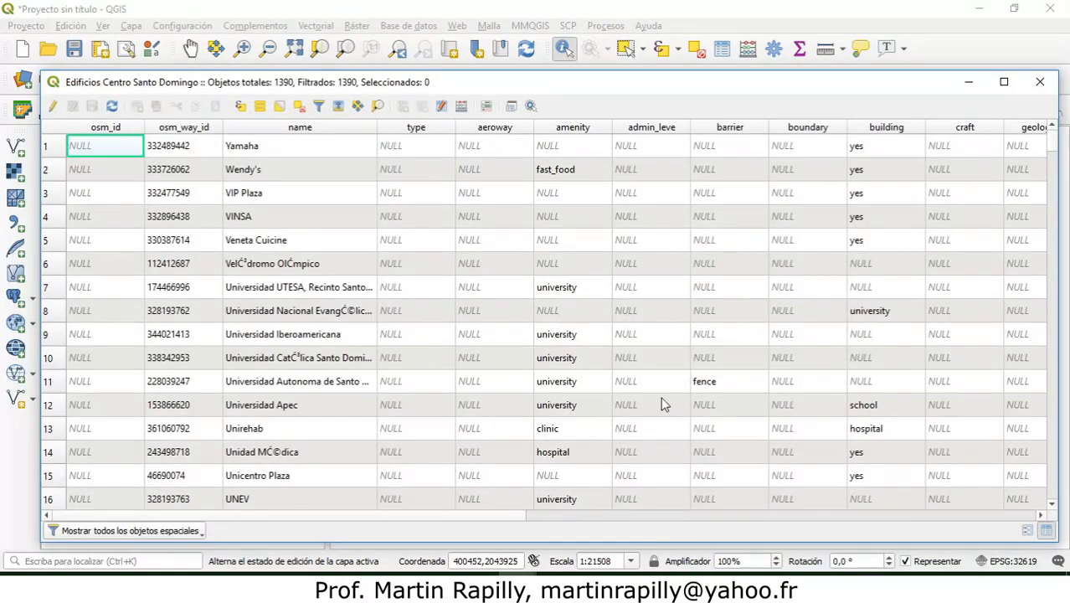
left_click(1047, 82)
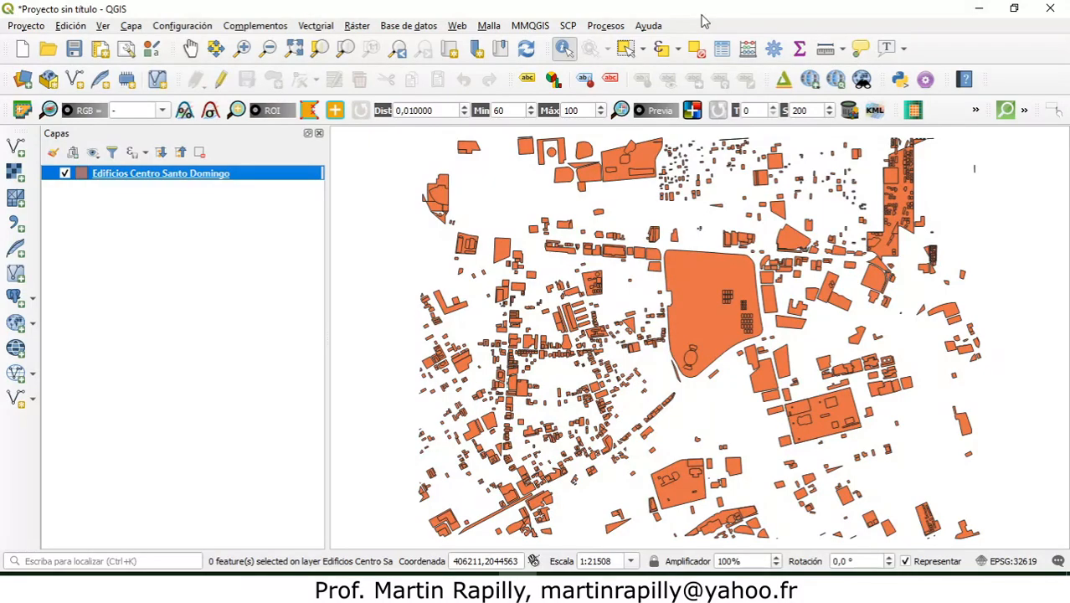
Step: Open the provider filter query builder of the Edificios Centro Santo Domingo layer and enter the condition "amenity" = 'police'
right_click(136, 173)
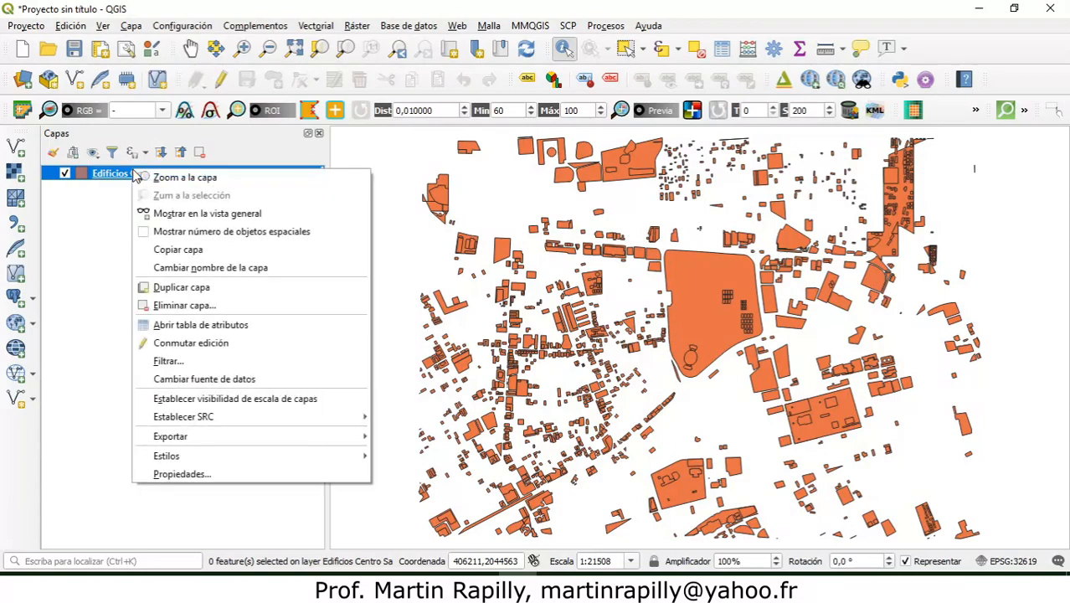
left_click(243, 482)
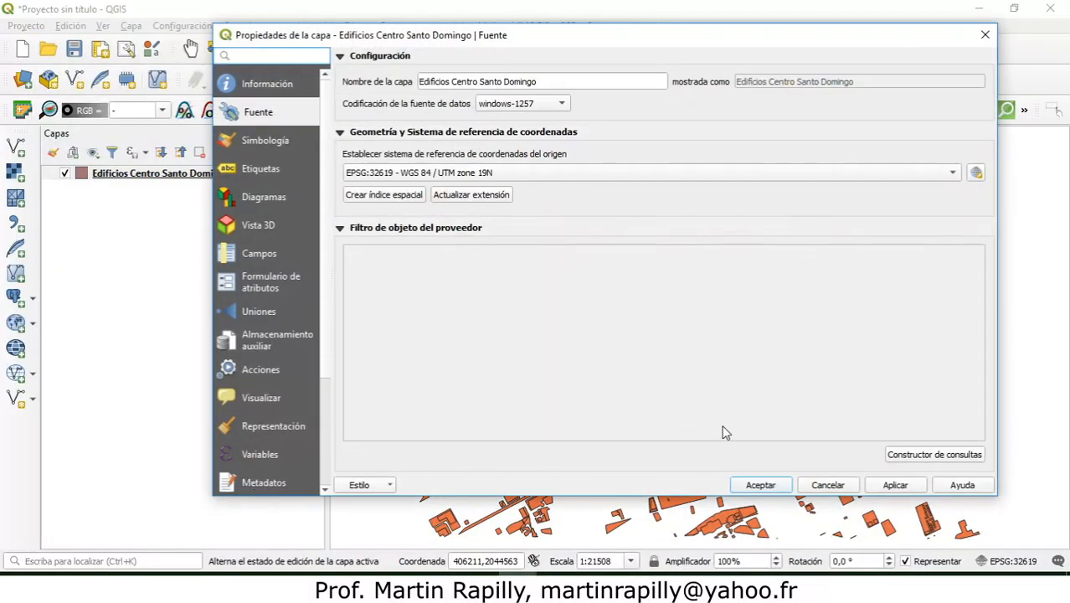
left_click(912, 454)
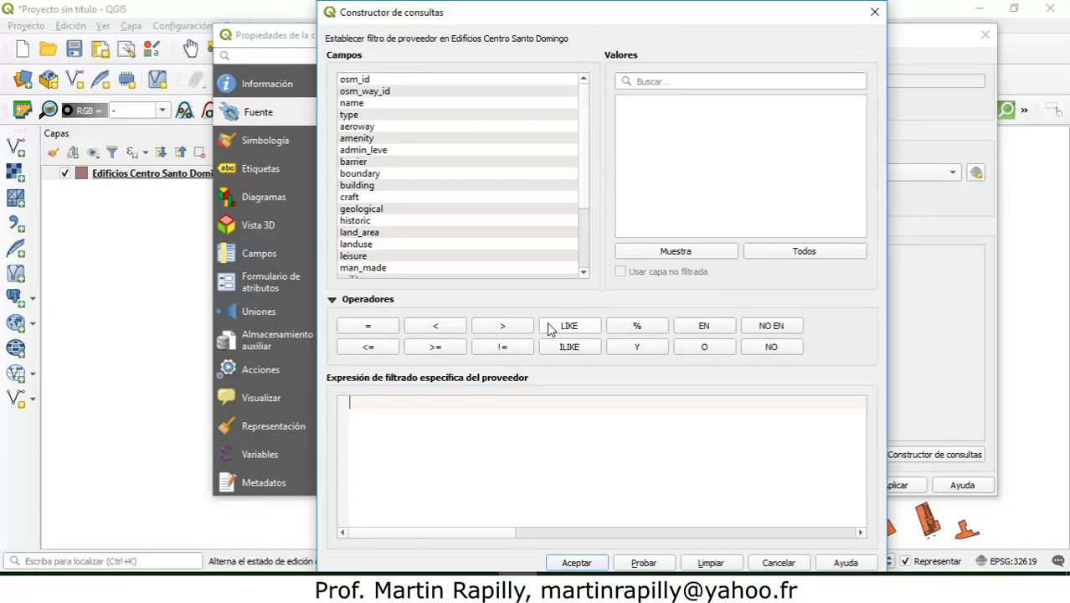
double_click(373, 138)
left_click(365, 325)
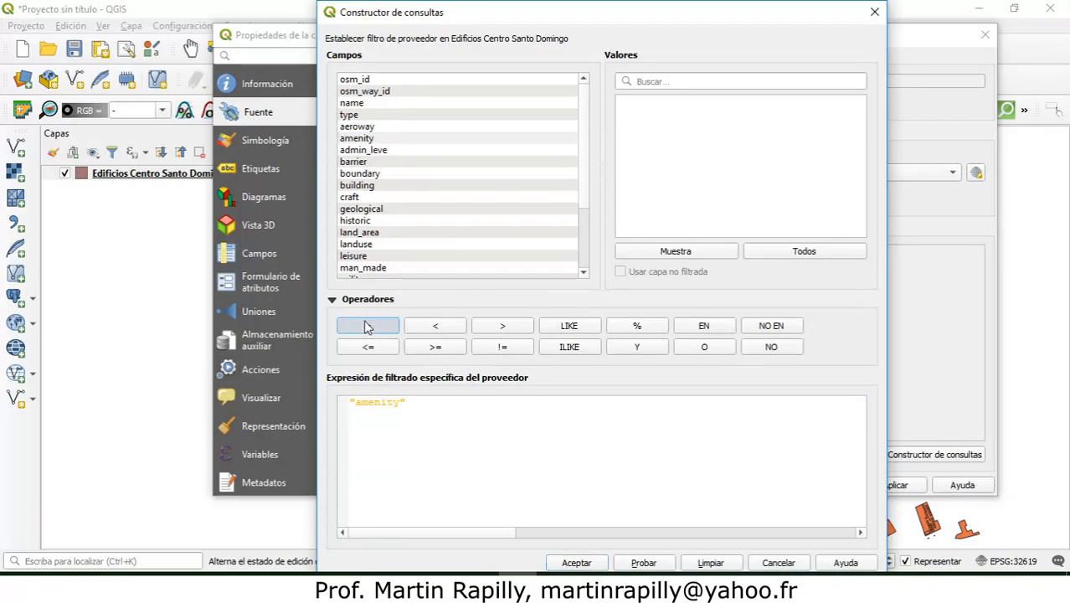
left_click(385, 140)
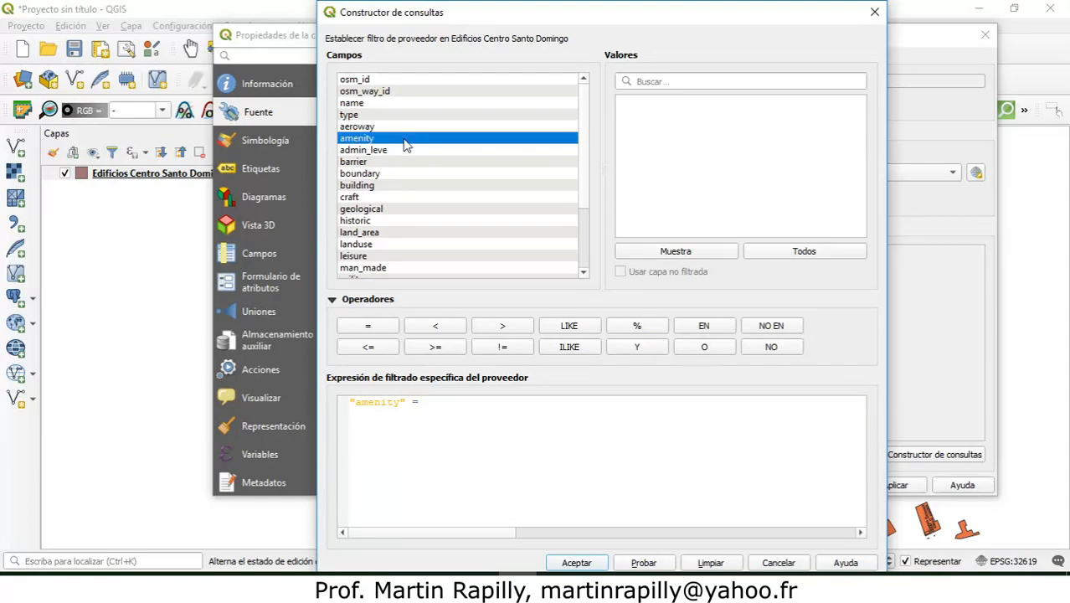
left_click(771, 255)
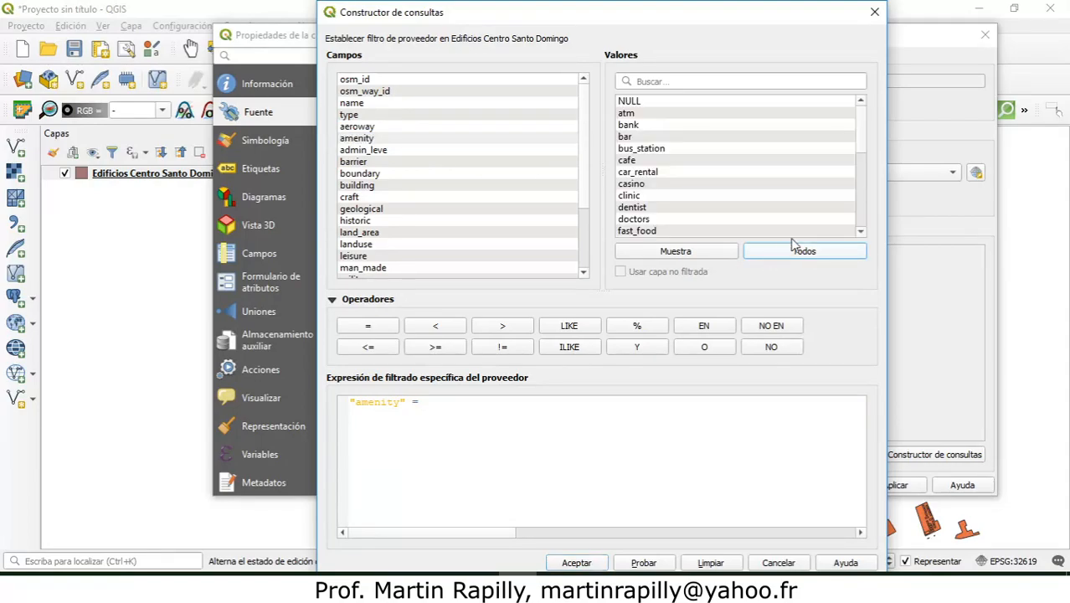
left_click_drag(862, 143, 864, 199)
left_click(677, 186)
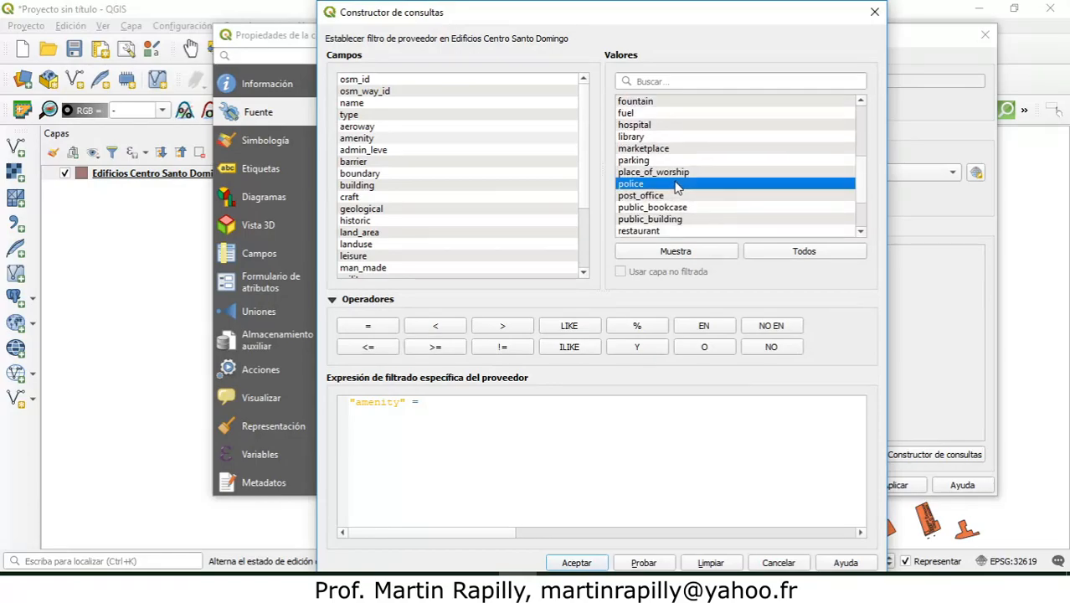
double_click(676, 184)
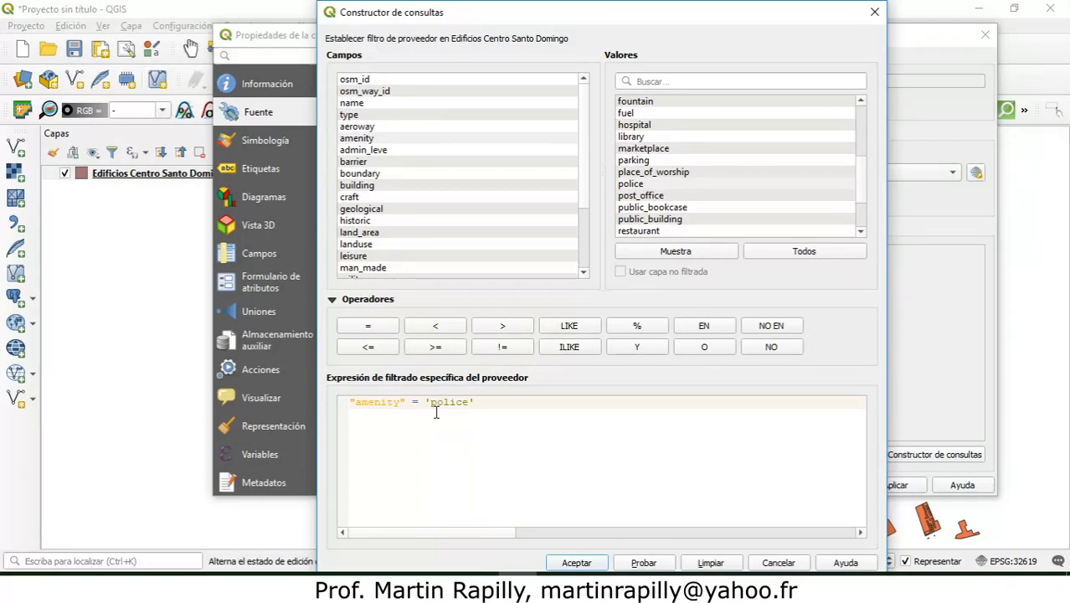
Step: Append the OR operator to the filter expression and locate fire_station among the amenity values
left_click(706, 348)
left_click_drag(475, 402, 352, 395)
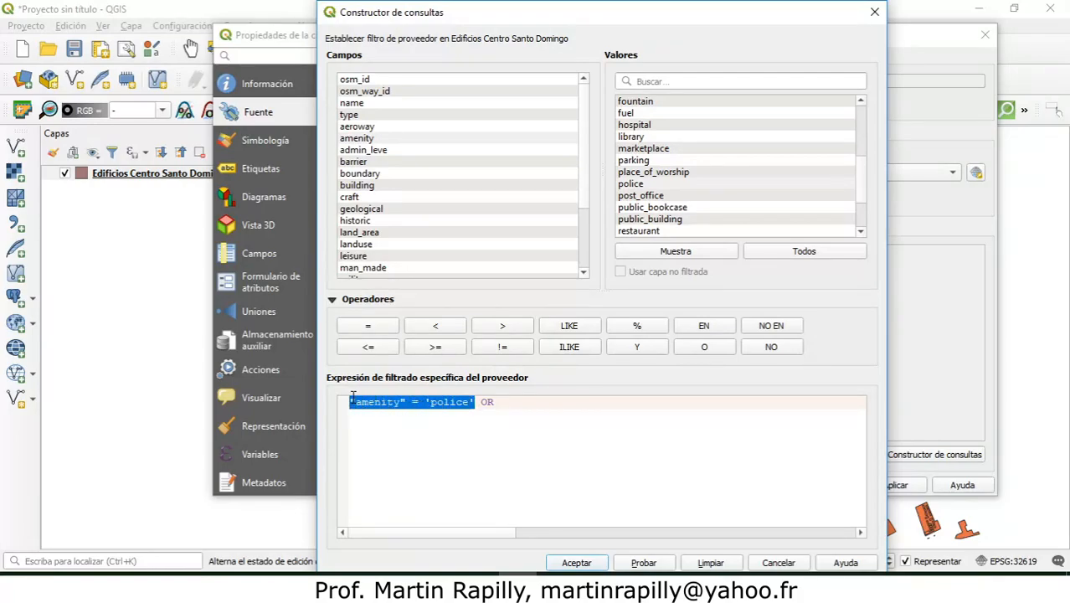
left_click(509, 403)
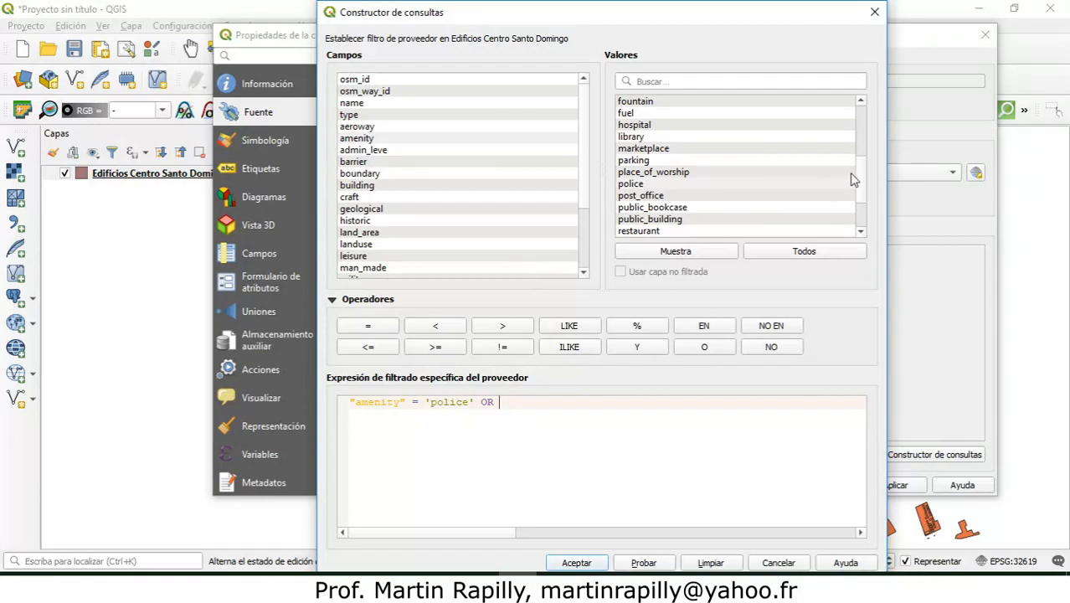
left_click(474, 139)
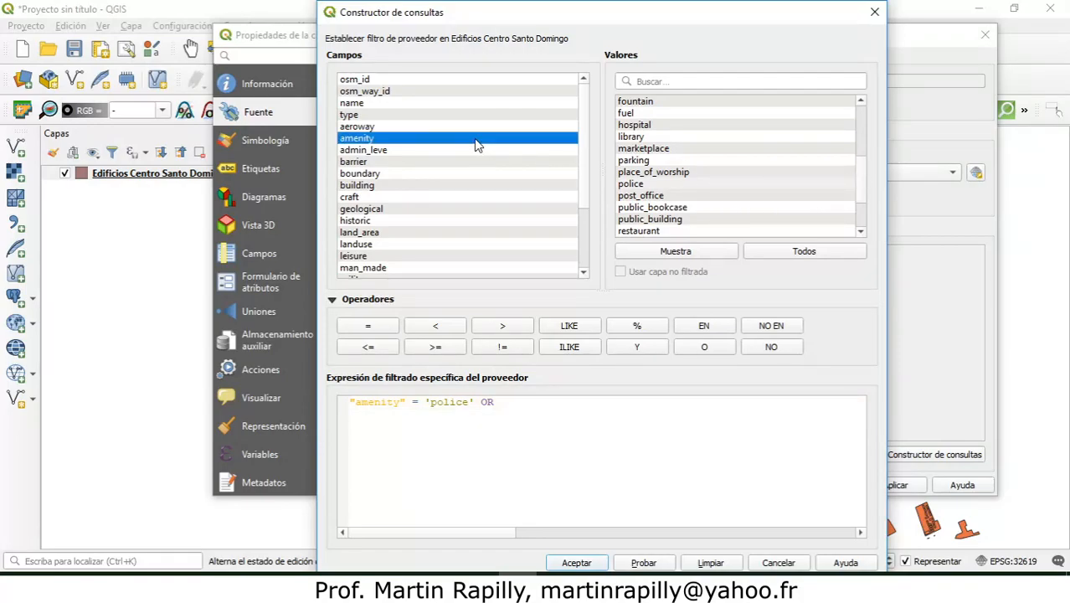
left_click_drag(860, 164, 862, 162)
right_click(861, 153)
left_click(859, 169)
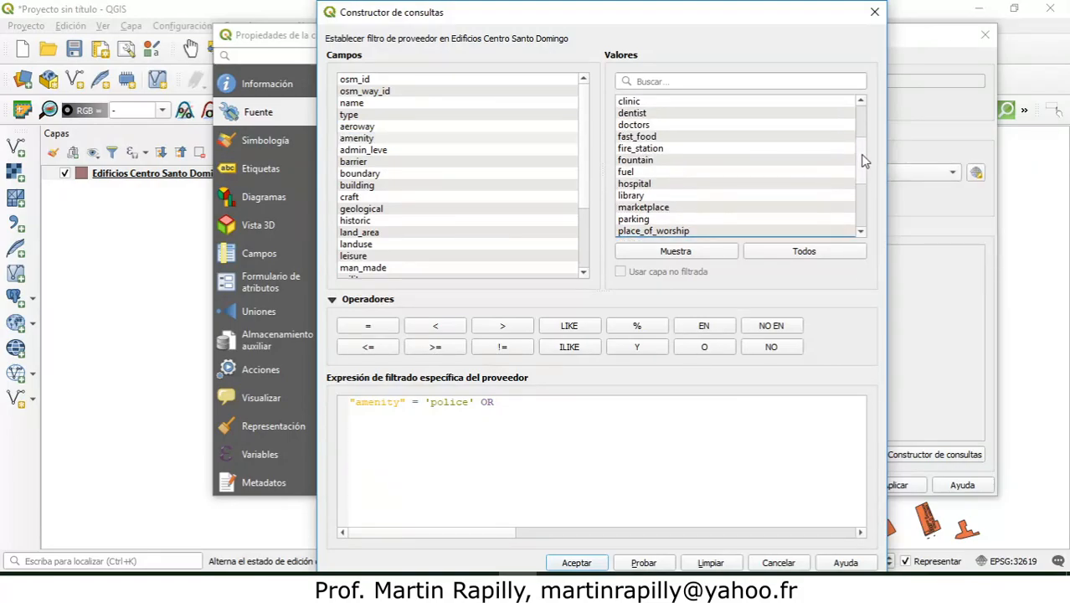
left_click(681, 151)
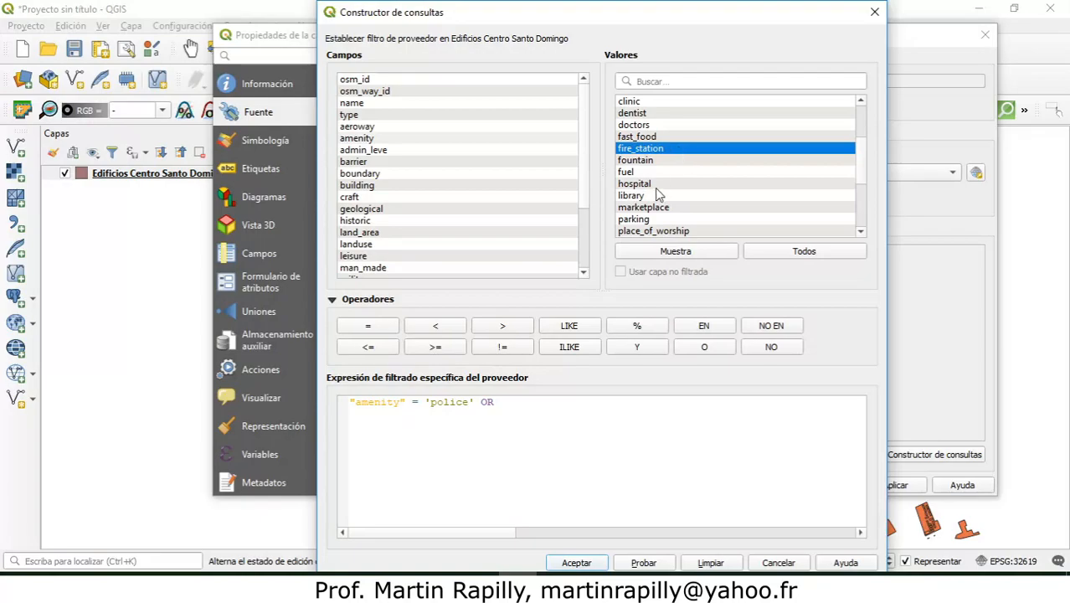
left_click(505, 403)
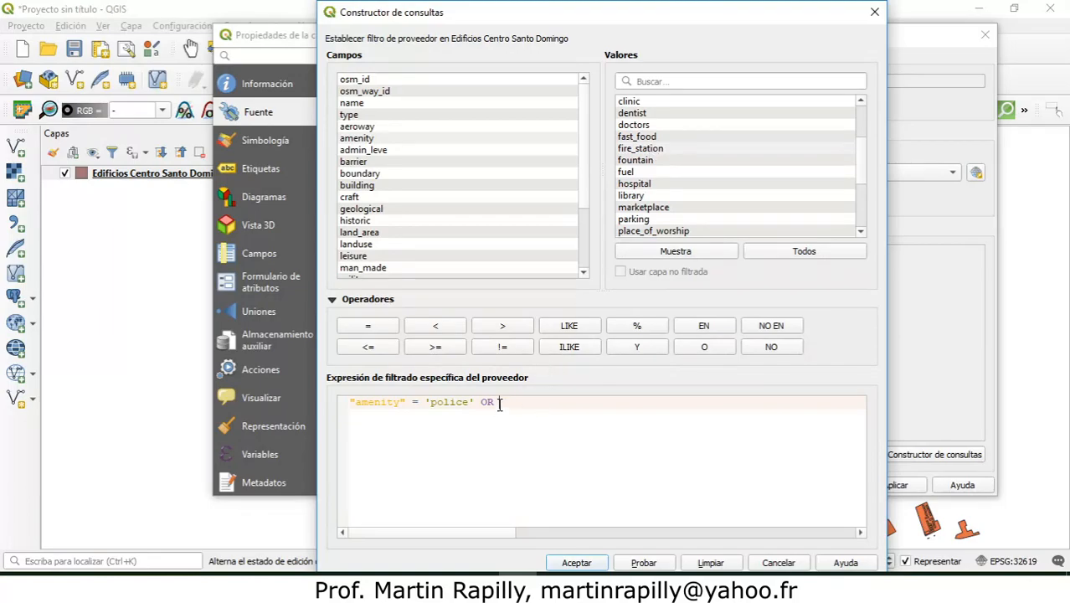
Step: Complete the filter expression with a second condition, "amenity" = 'fire_station', after the OR operator
left_click(379, 139)
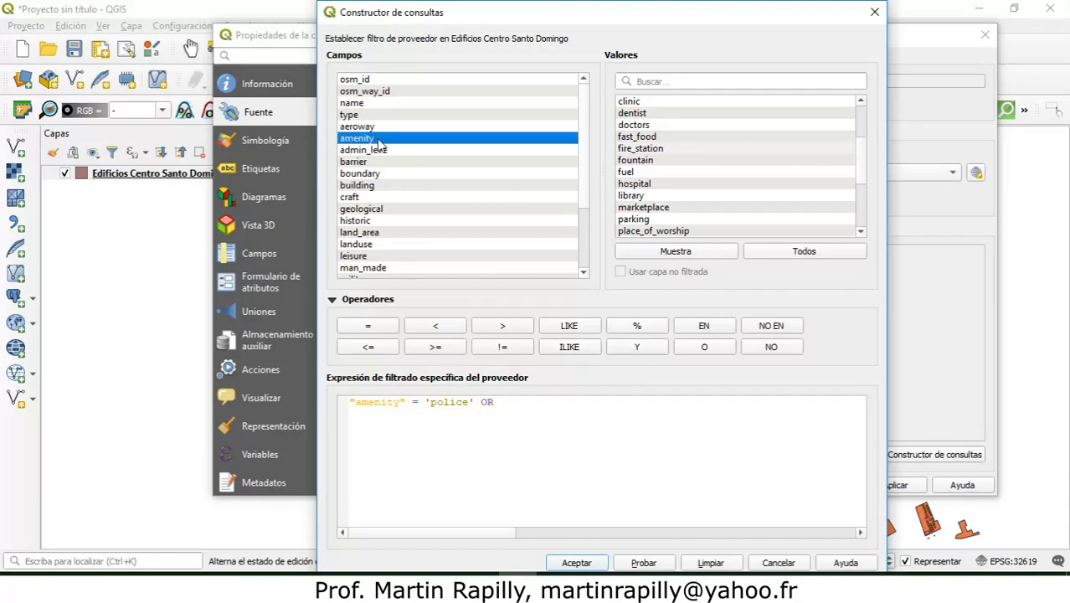
double_click(379, 141)
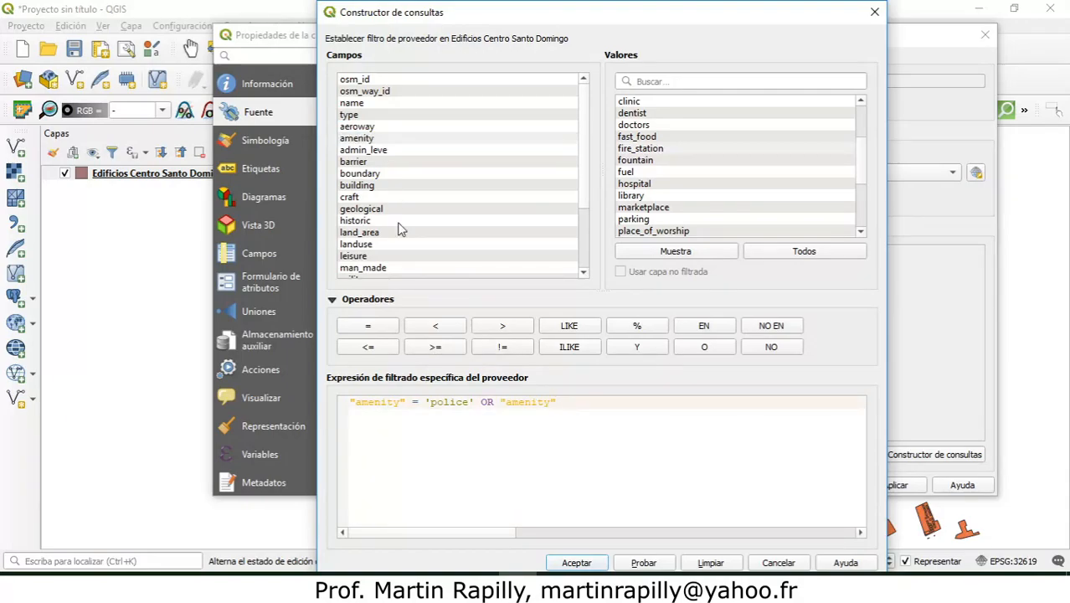
left_click(376, 326)
left_click(643, 149)
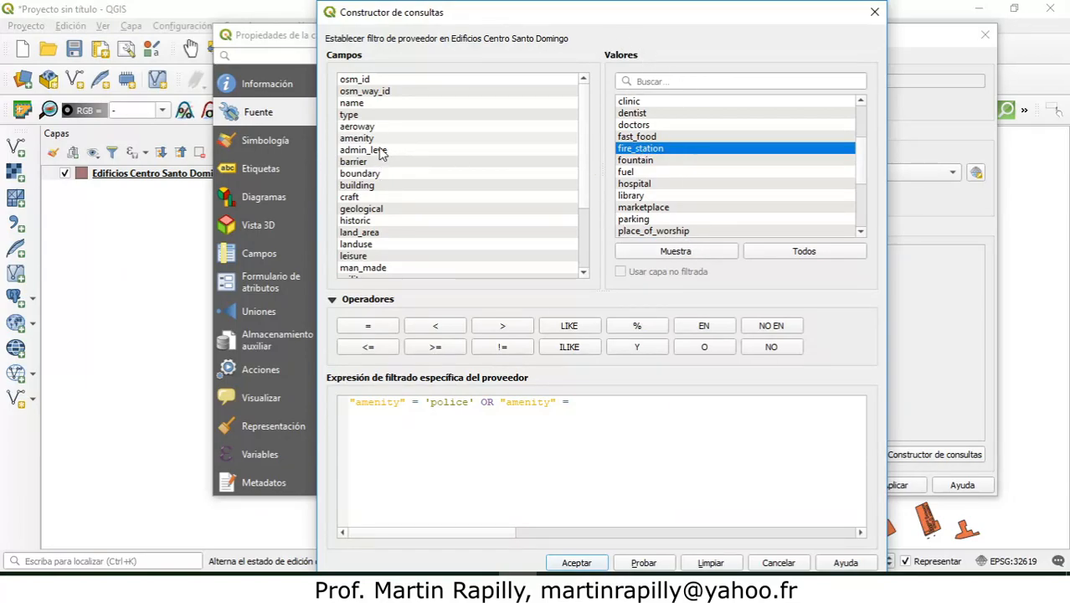
left_click(378, 139)
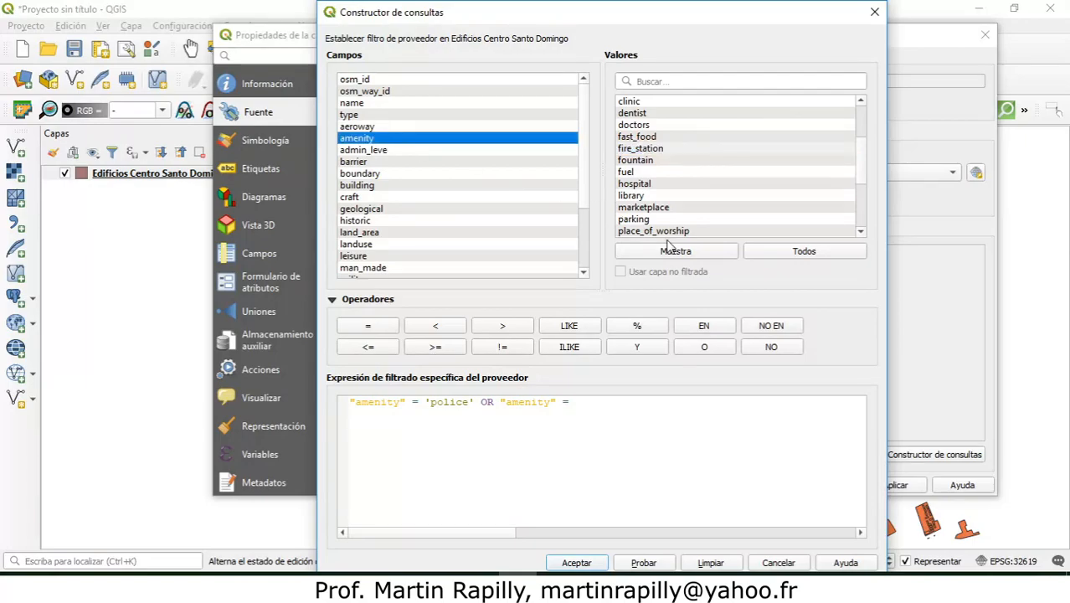
left_click(780, 256)
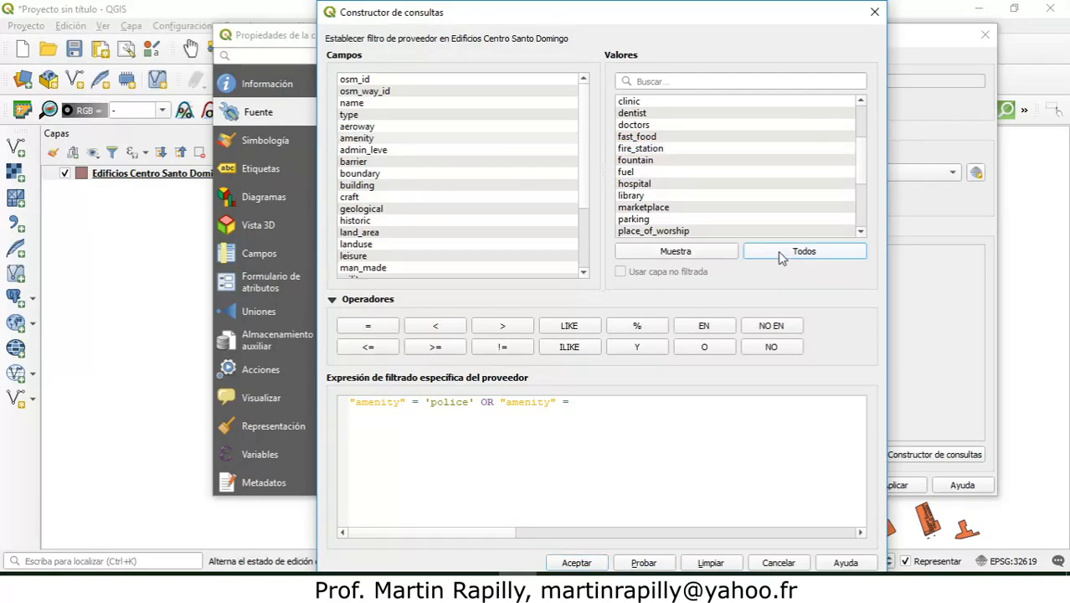
left_click(676, 149)
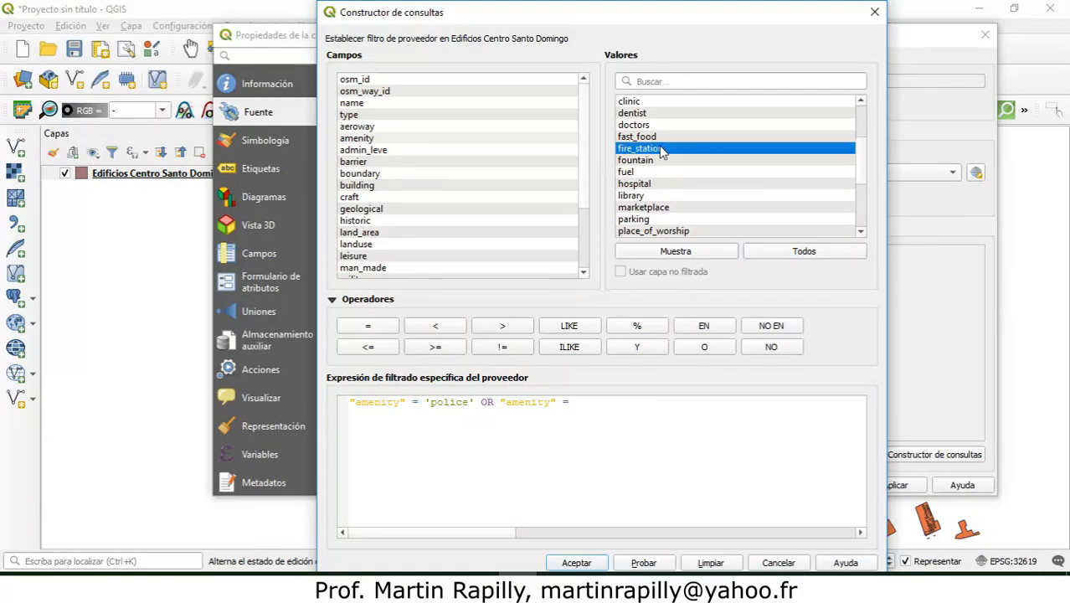
double_click(662, 149)
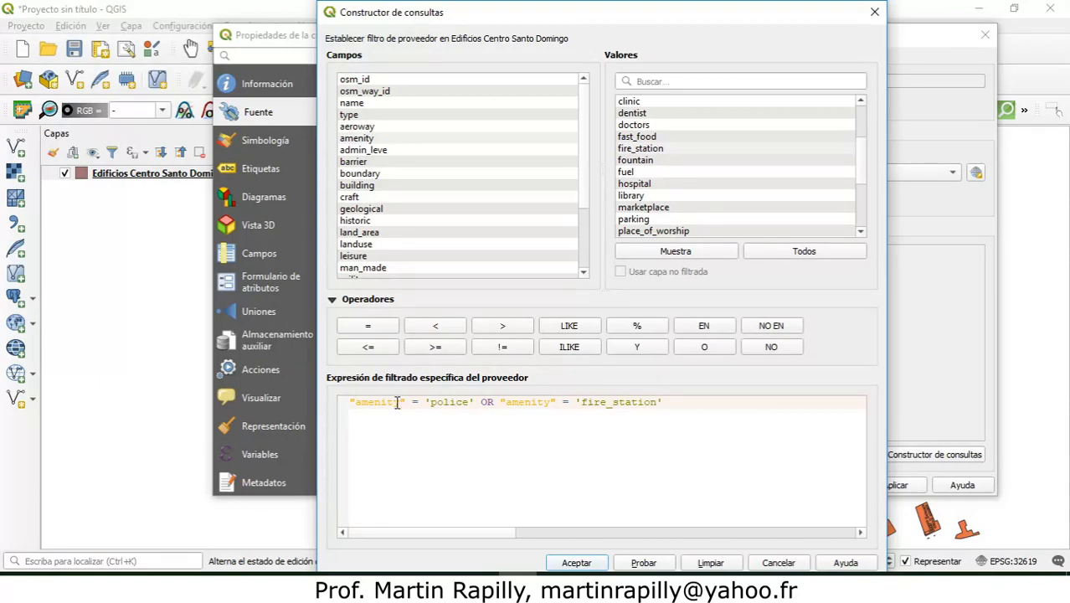
Step: Test the combined police and fire_station filter expression, accept it and apply it through the layer properties
left_click_drag(348, 404, 663, 400)
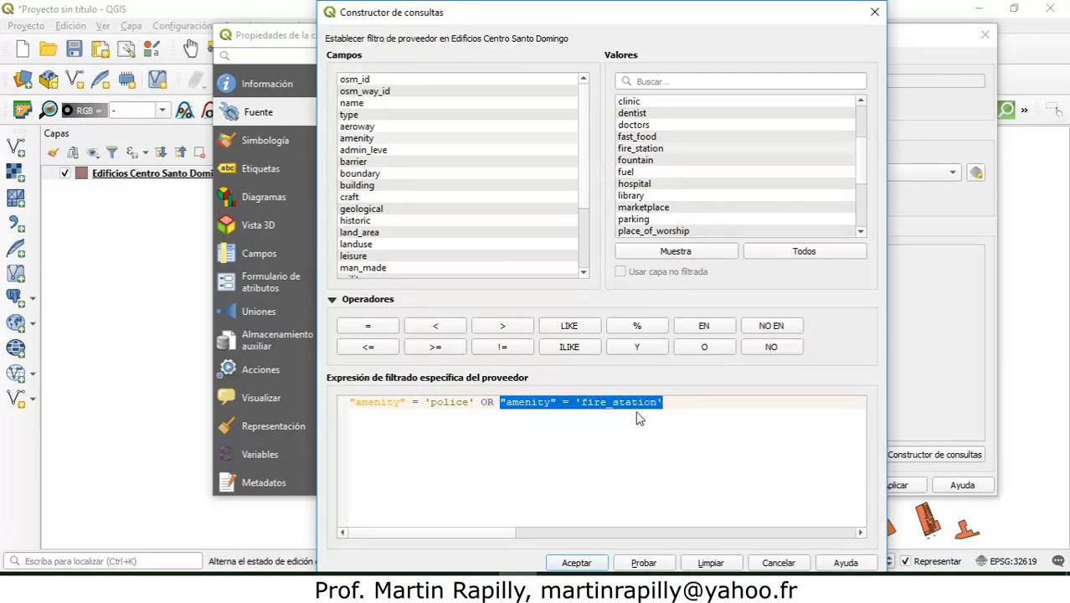
left_click(638, 563)
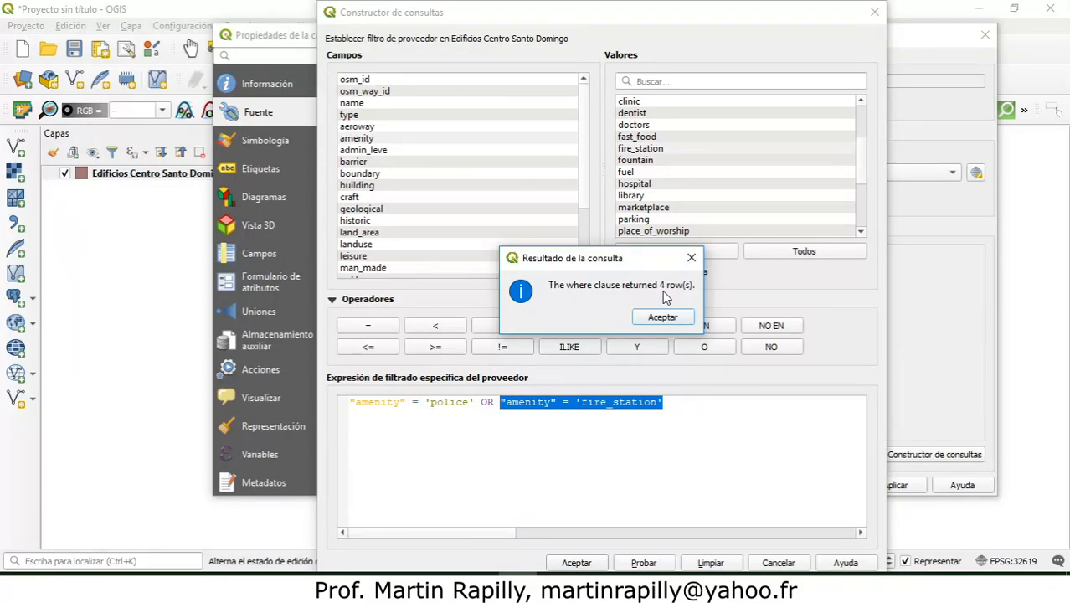
left_click(663, 318)
left_click(585, 559)
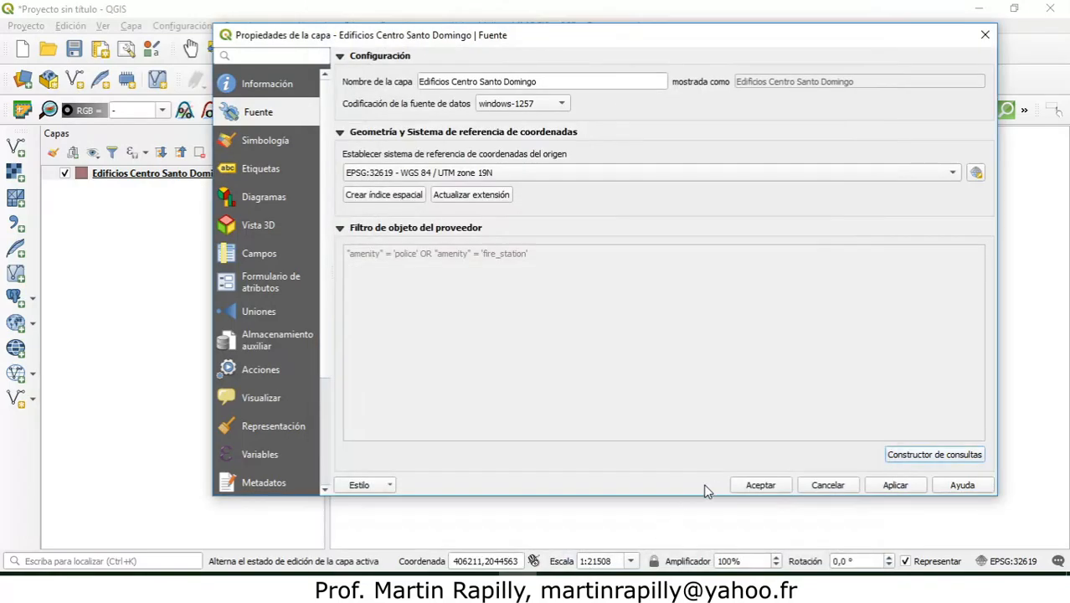
left_click(753, 487)
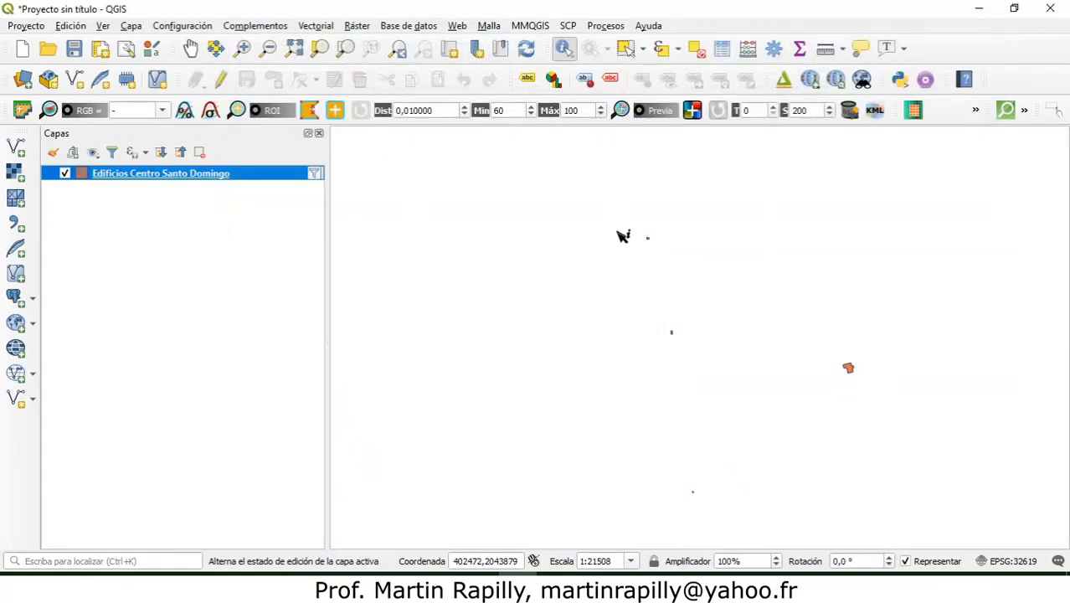
Step: Identify the northernmost building of the filtered layer to read its attributes, and clear the identification
left_click(294, 48)
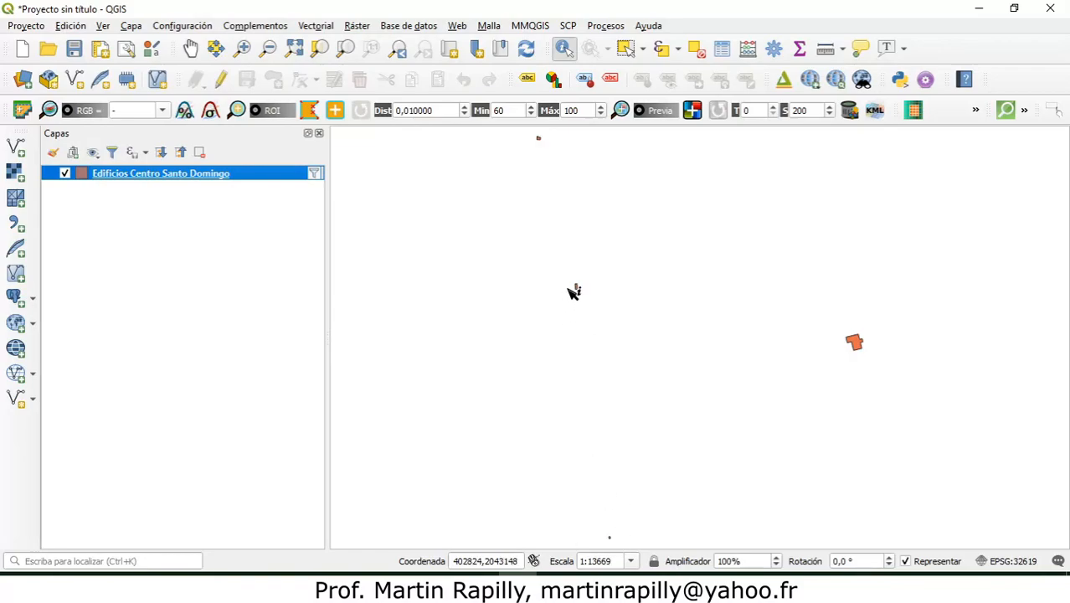
left_click(540, 139)
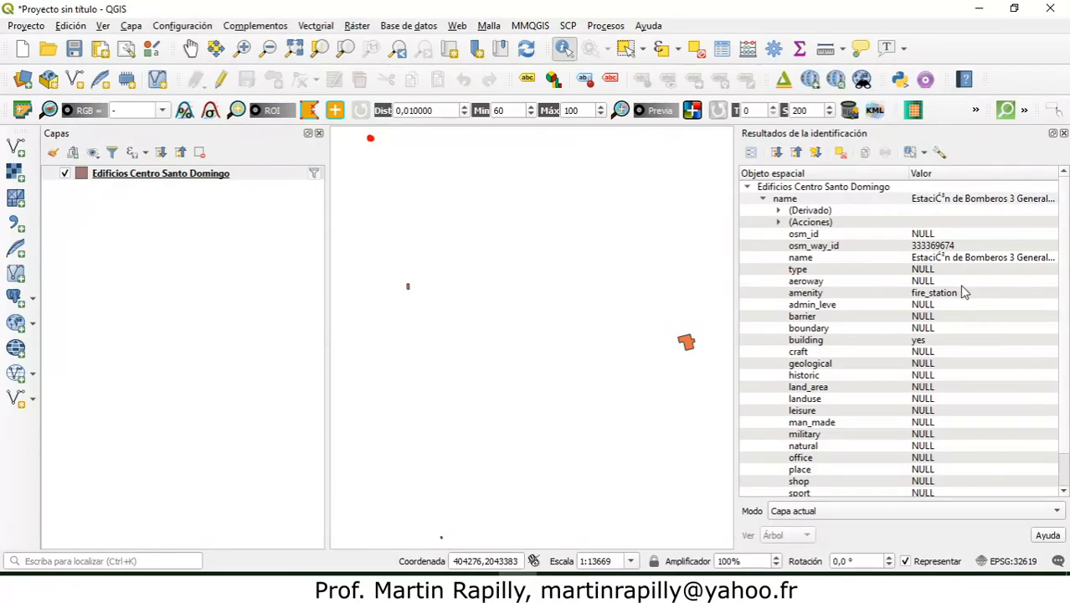
left_click(374, 179)
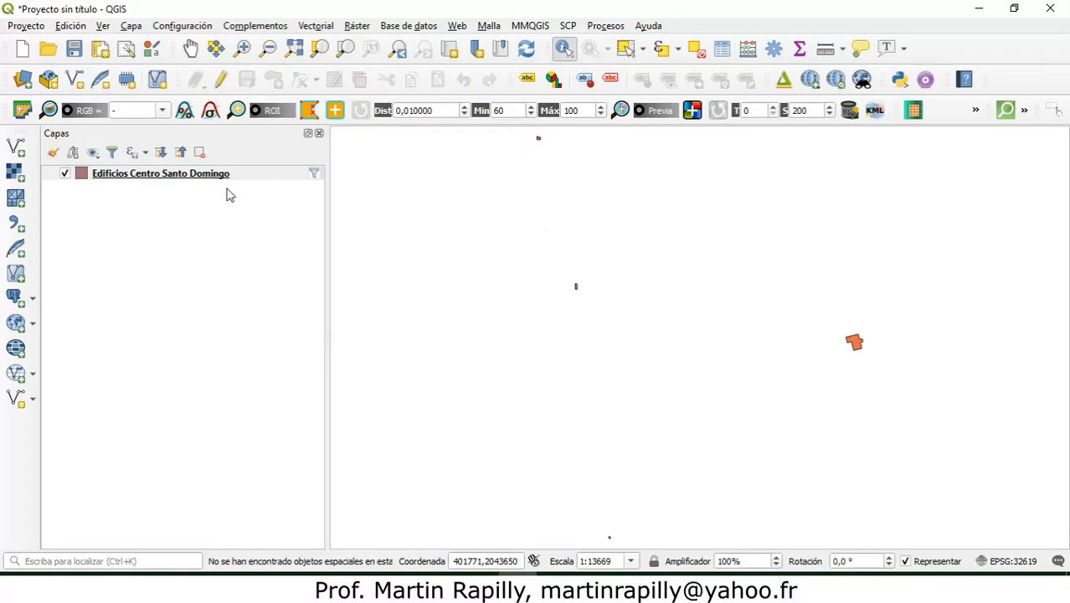
Step: Reopen the query builder from the Edificios Centro Santo Domingo layer properties and clear the provider filter expression
right_click(172, 179)
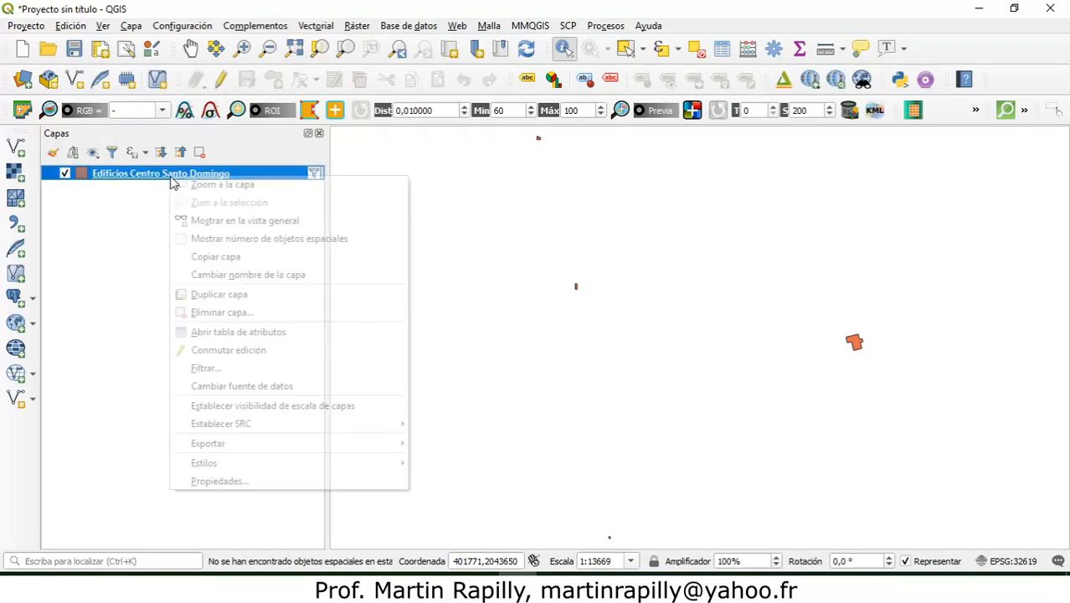
left_click(220, 481)
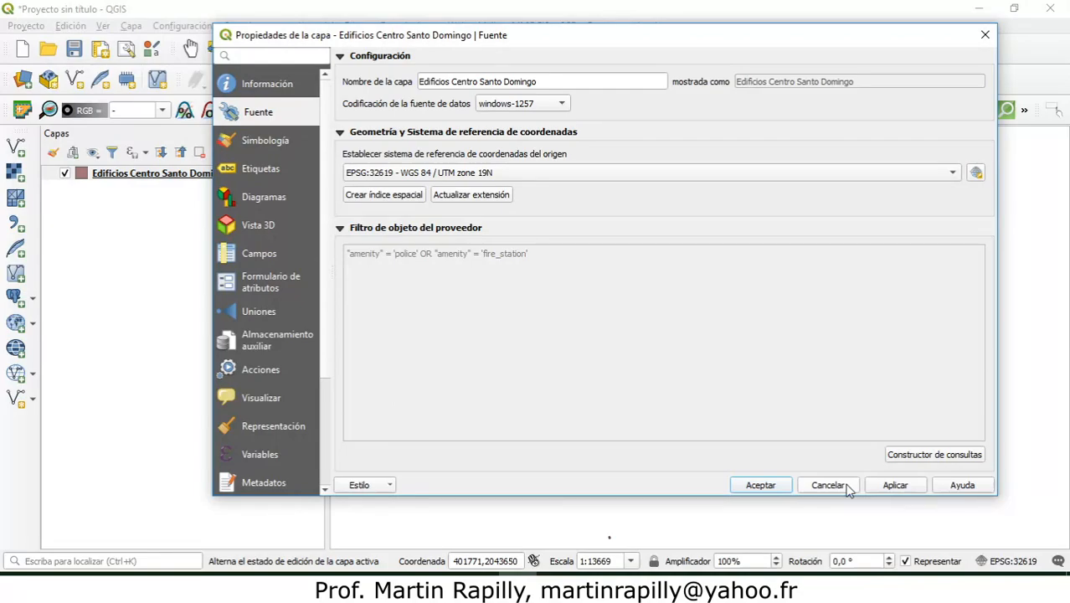
left_click(940, 457)
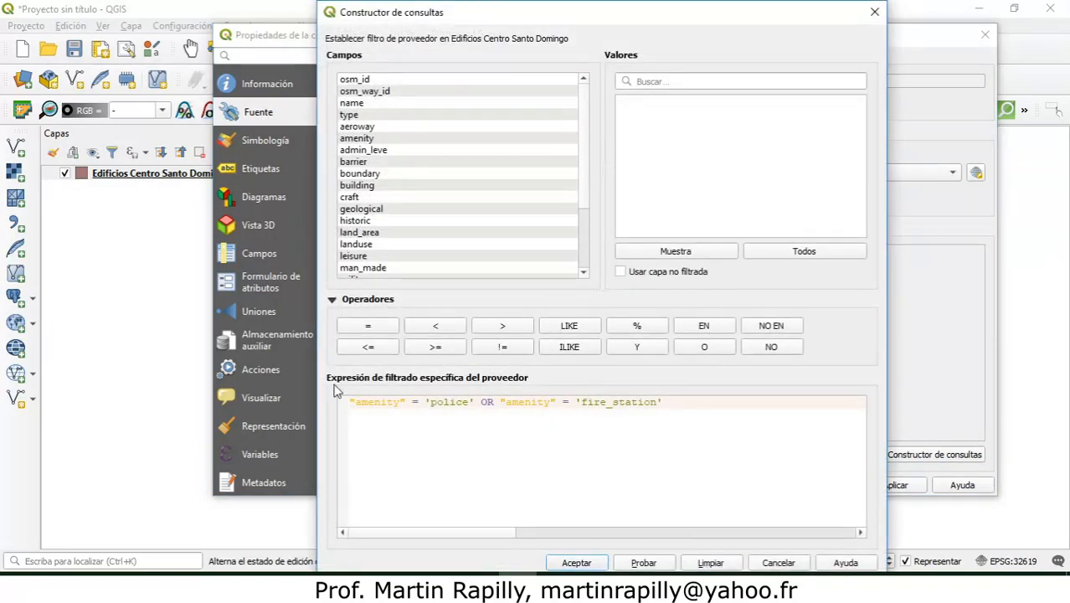
left_click(711, 562)
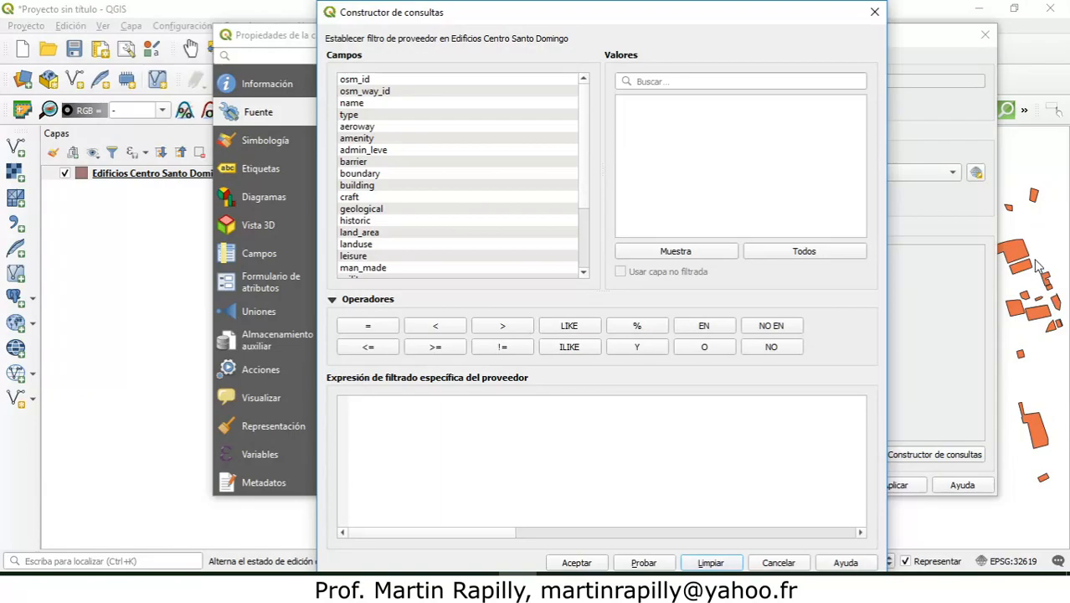
Step: Build the provider filter expression "amenity" = 'school' for the buildings layer, picking the value from the field's full value list
left_click(411, 408)
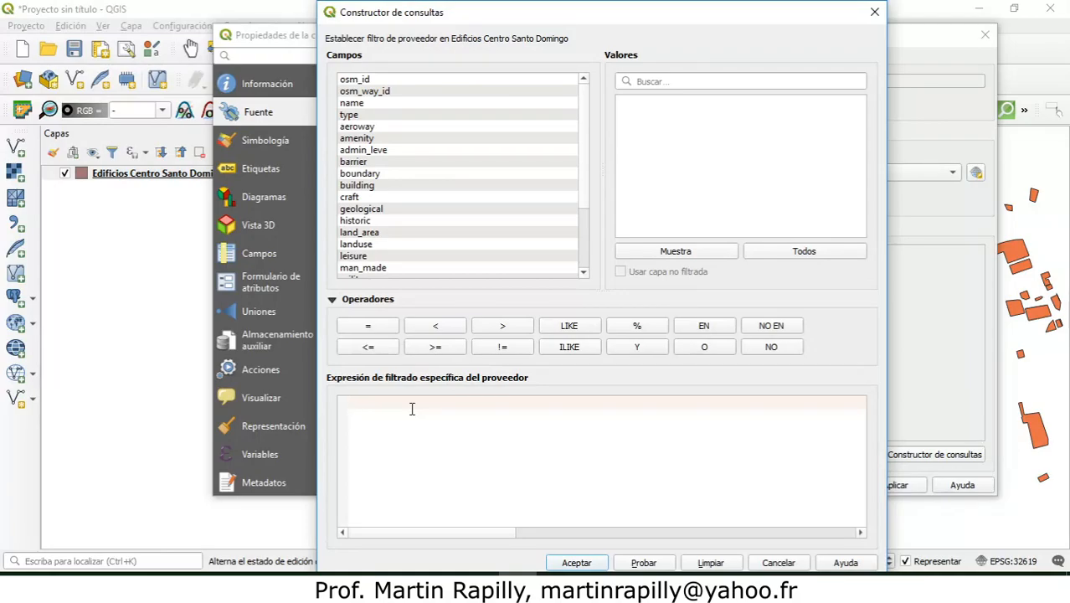
type("E")
key("BackSpace")
double_click(362, 139)
left_click(378, 328)
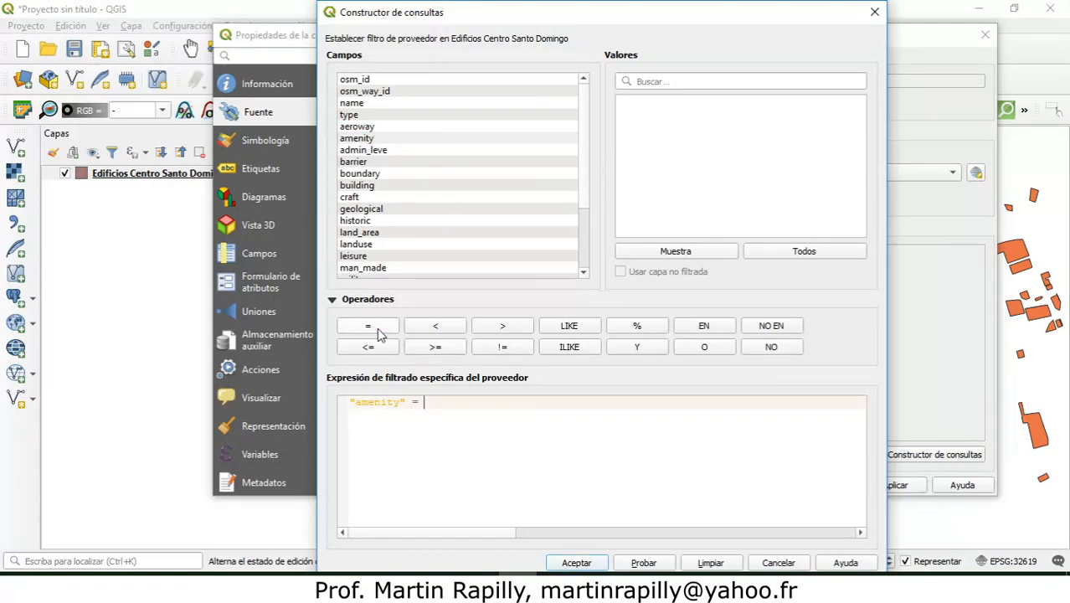
left_click(409, 140)
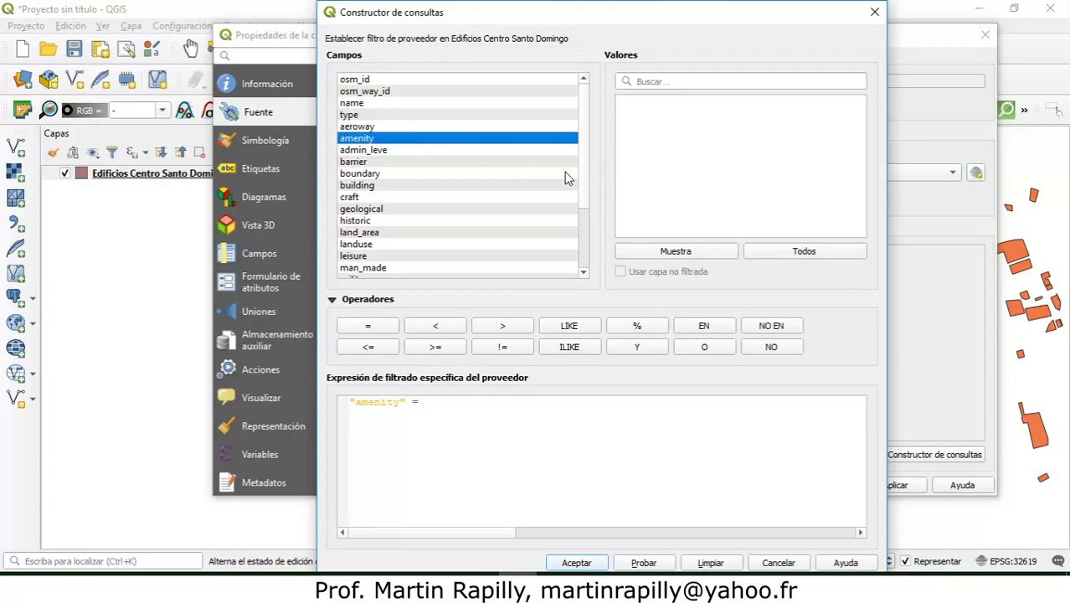
left_click(765, 251)
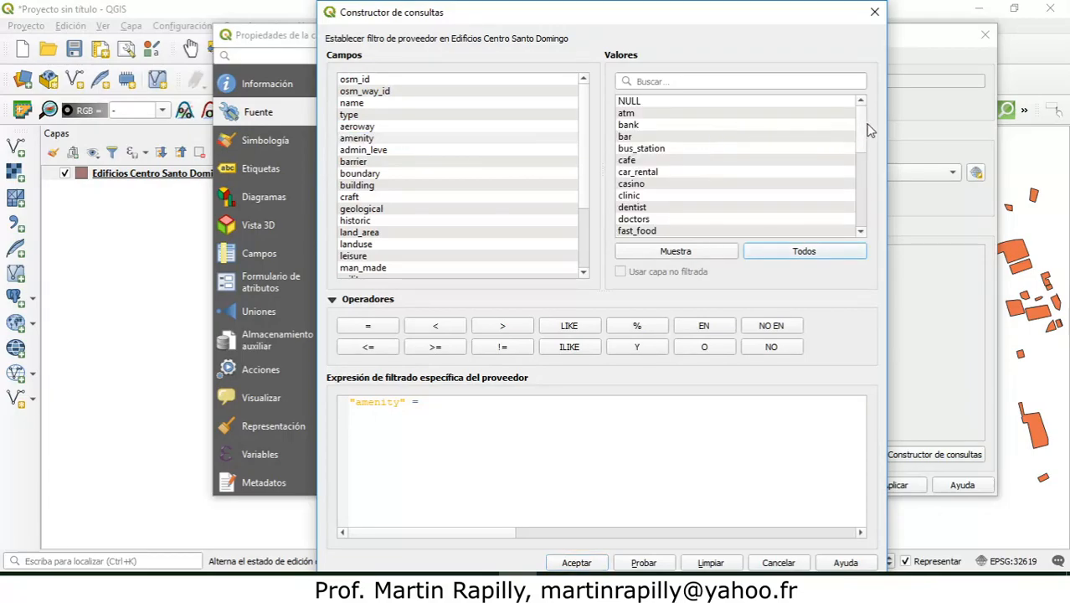
left_click_drag(864, 131, 858, 223)
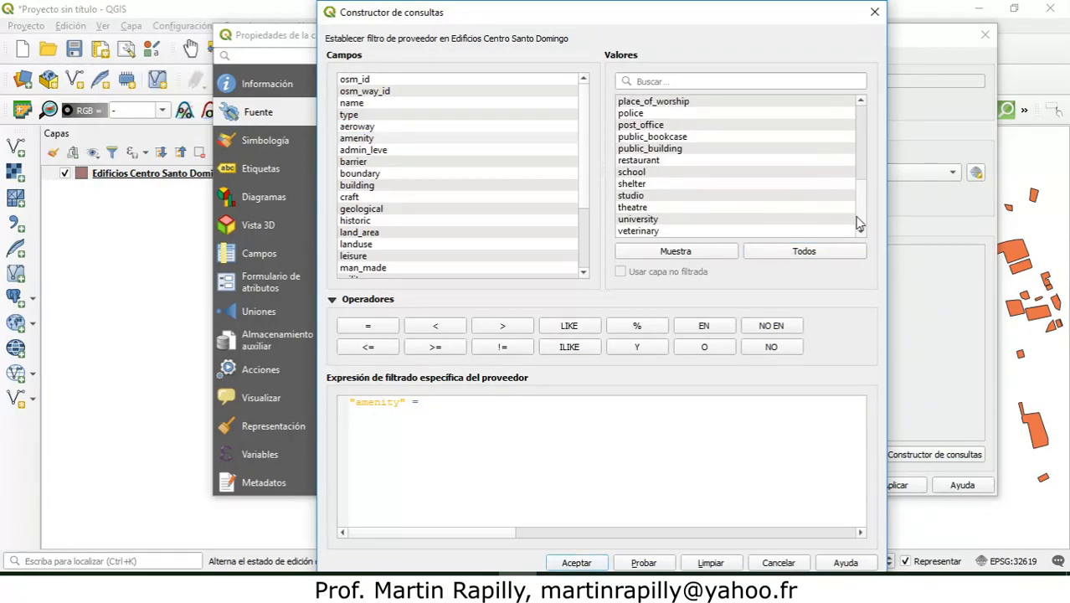
double_click(632, 173)
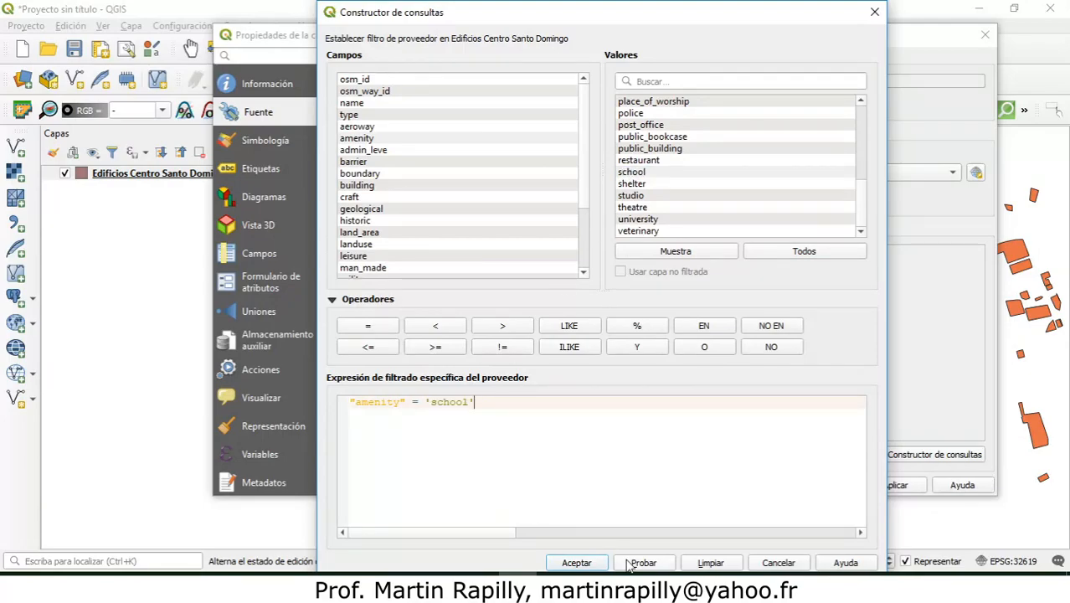
Step: Accept the school filter expression and confirm the layer properties so the filter applies to the buildings layer
left_click(583, 566)
left_click(758, 549)
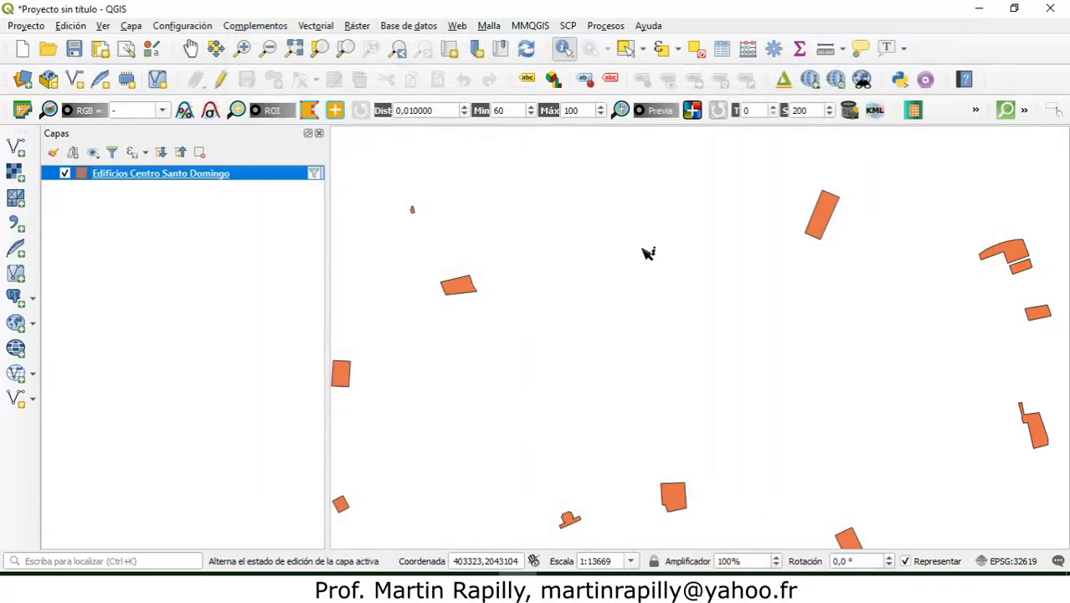
left_click(294, 48)
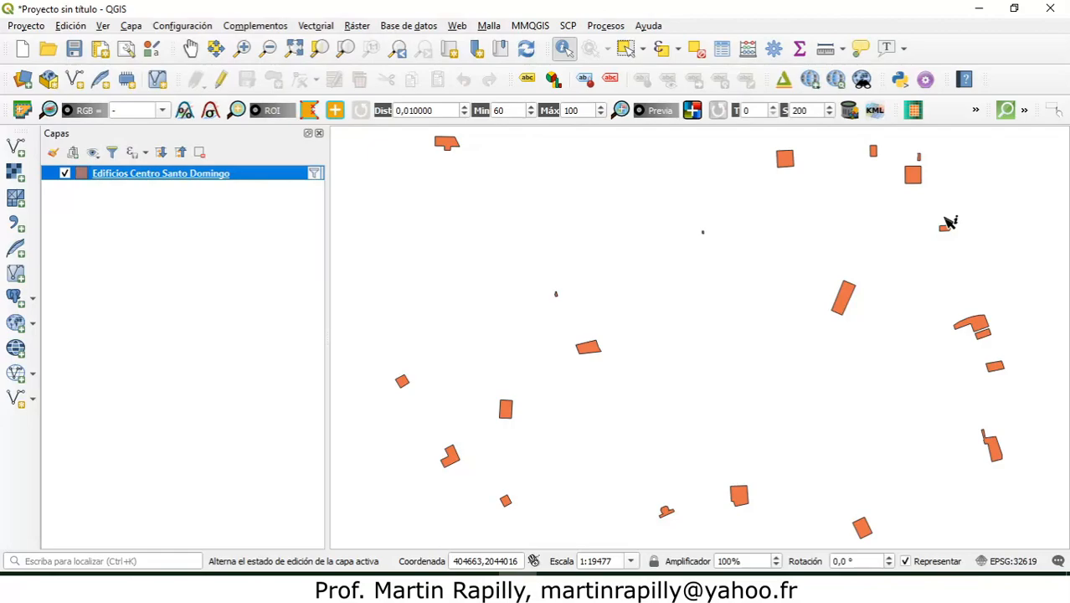
Step: Label the Edificios Centro Santo Domingo layer with simple labels (Etiquetas sencillas) based on the name field, and apply them
right_click(173, 176)
left_click(269, 481)
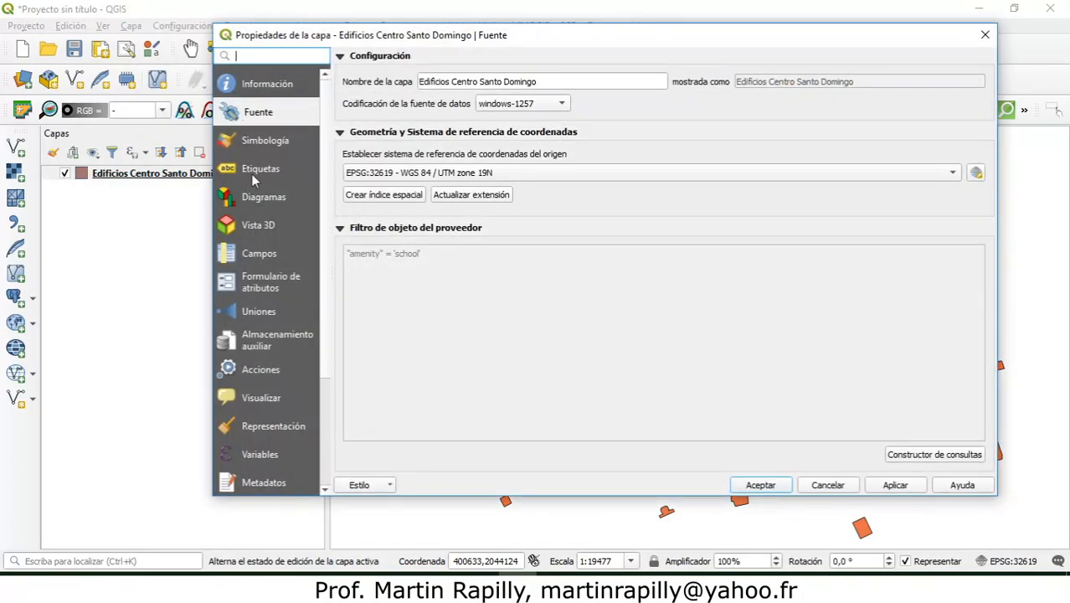
left_click(252, 171)
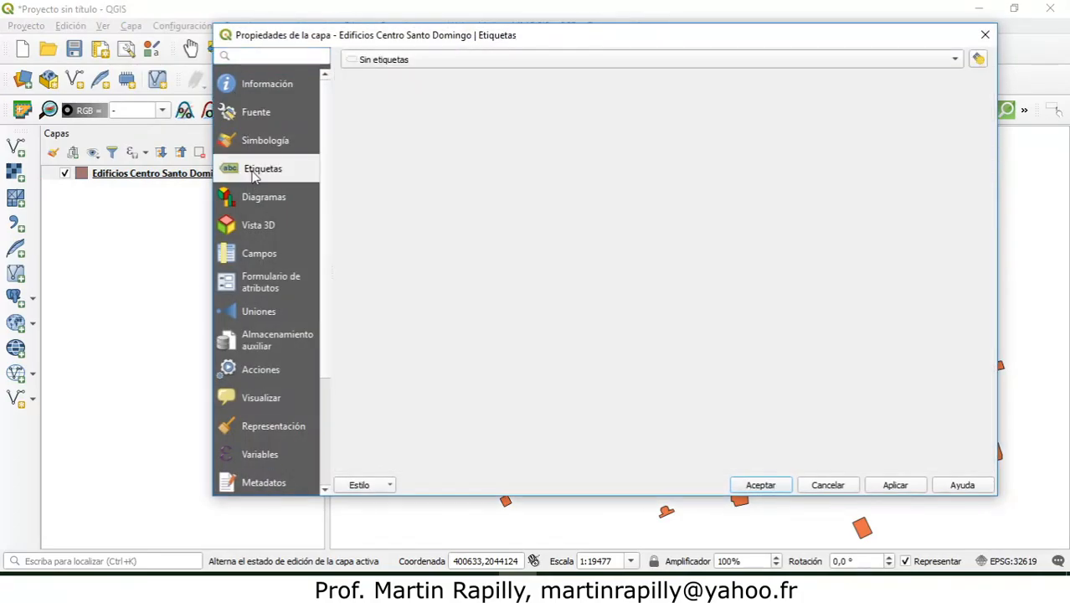
left_click(954, 61)
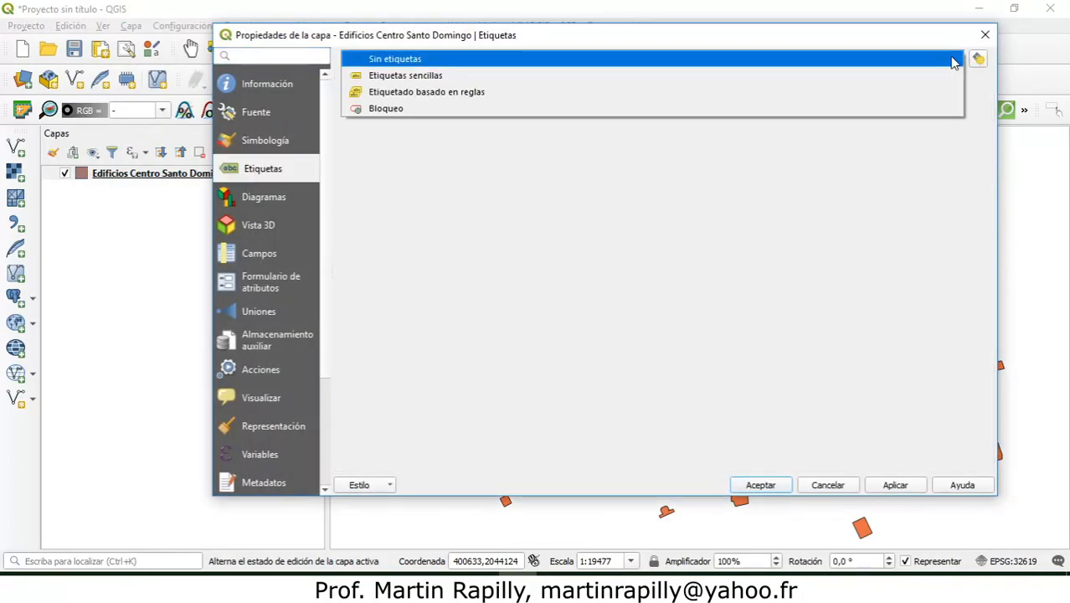
left_click(914, 81)
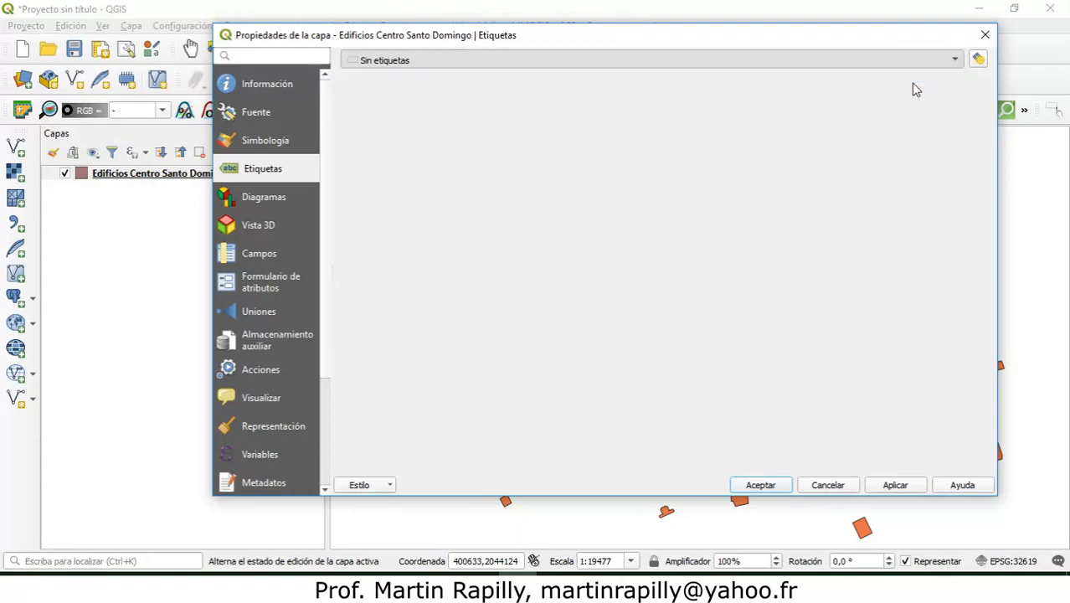
left_click(889, 485)
left_click(774, 486)
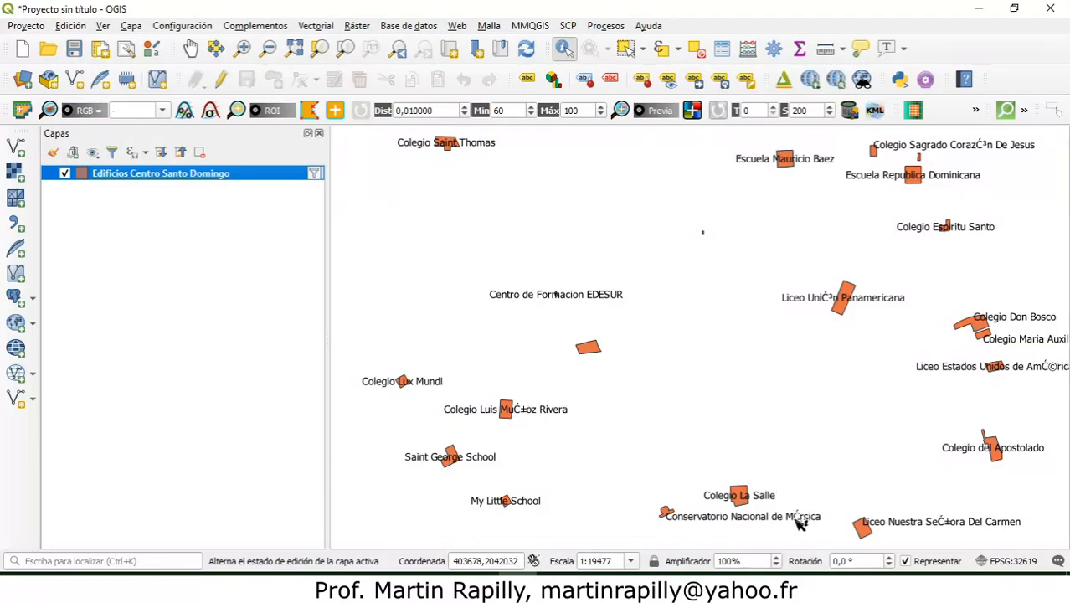
Step: Set the data source encoding of the Edificios Centro Santo Domingo layer to UTF-8 and apply it
right_click(169, 177)
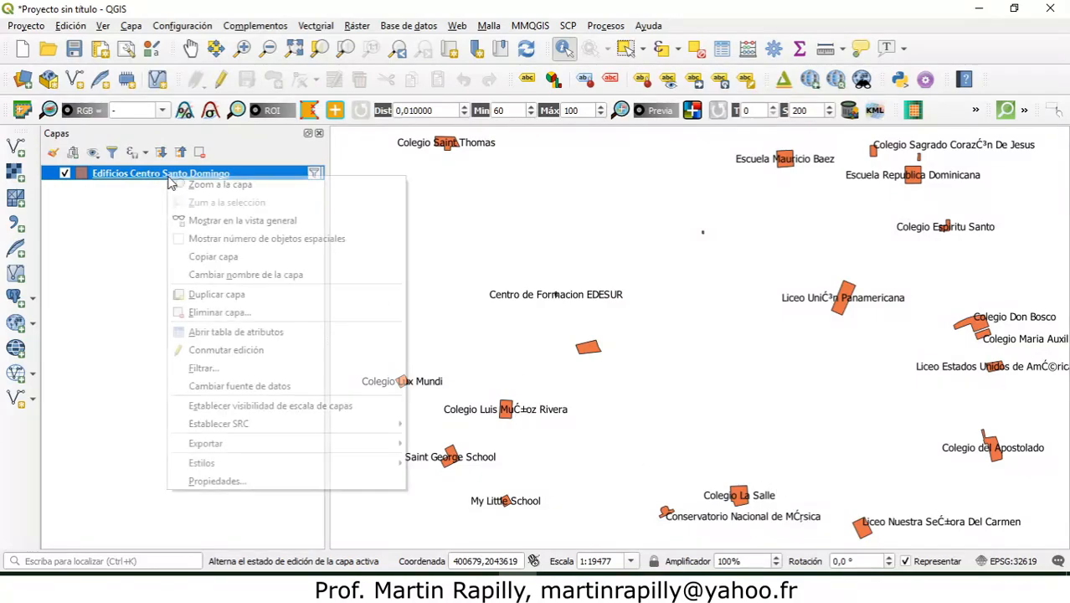
left_click(220, 482)
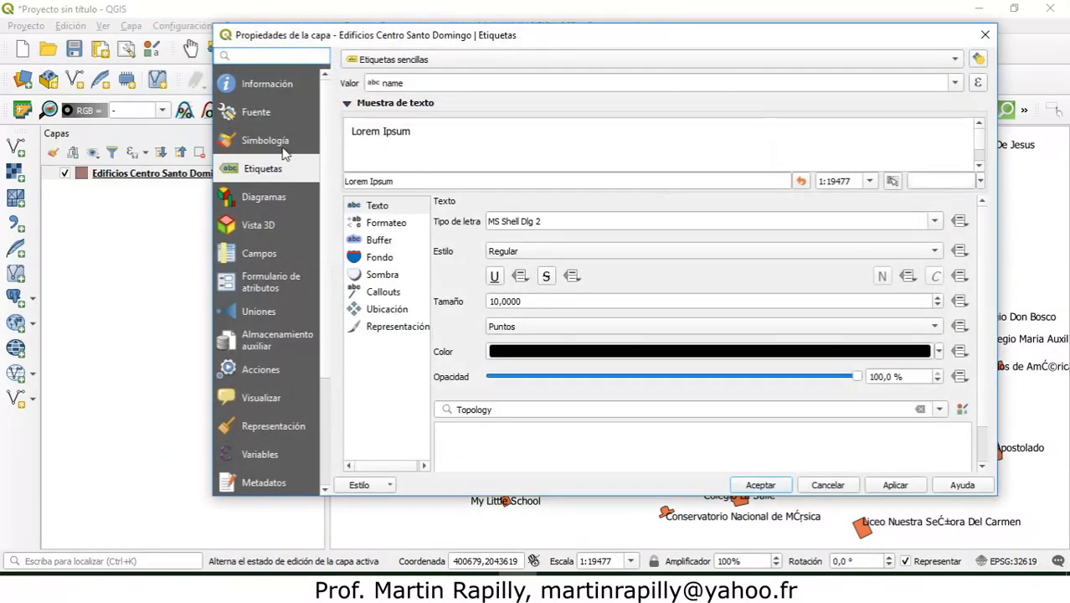
left_click(271, 113)
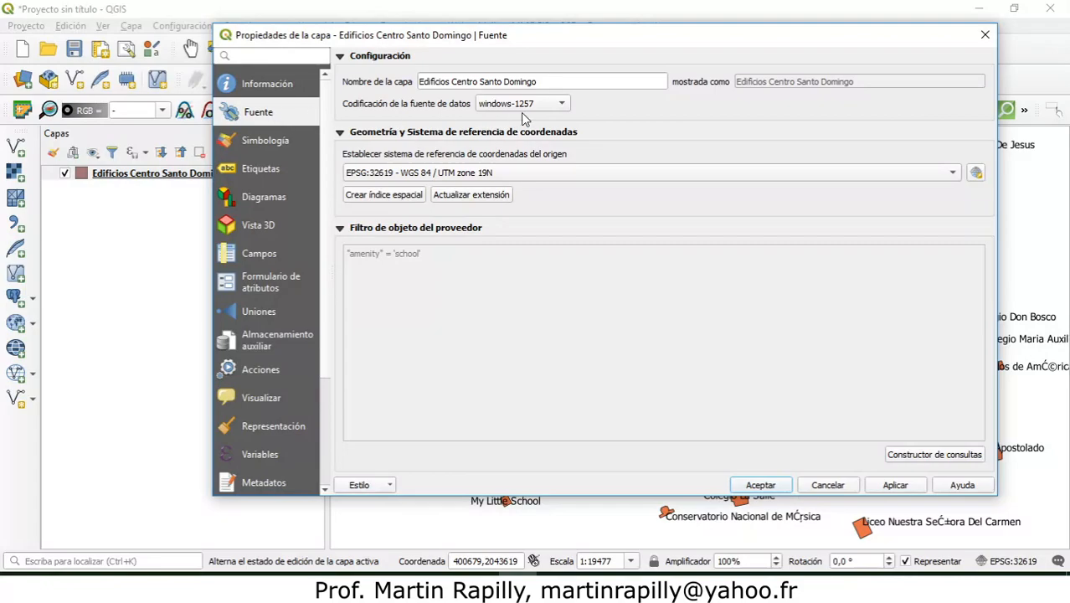
left_click(556, 104)
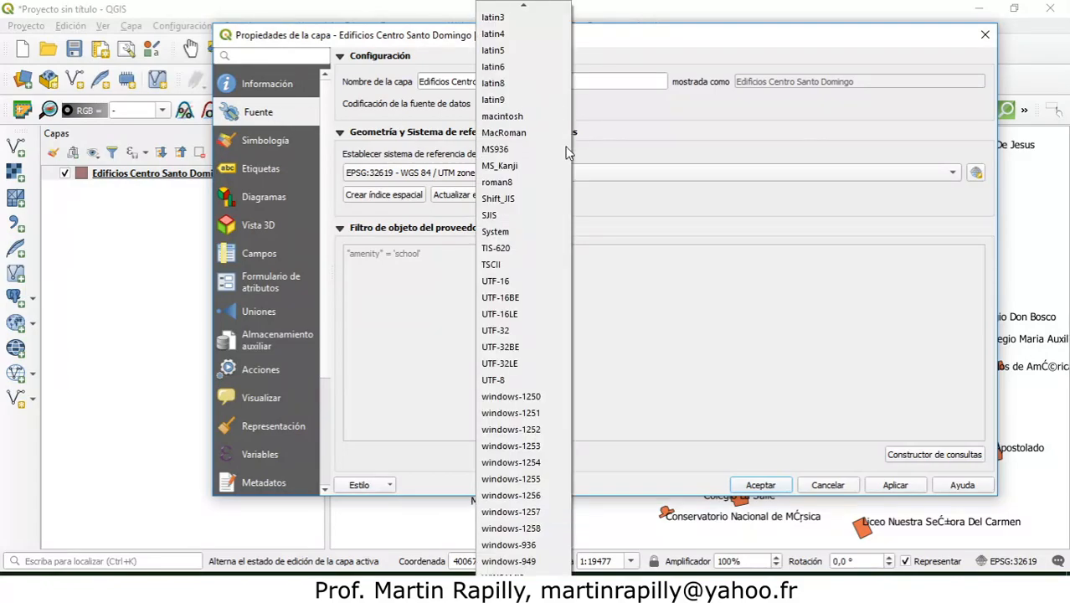
left_click(540, 377)
left_click(887, 485)
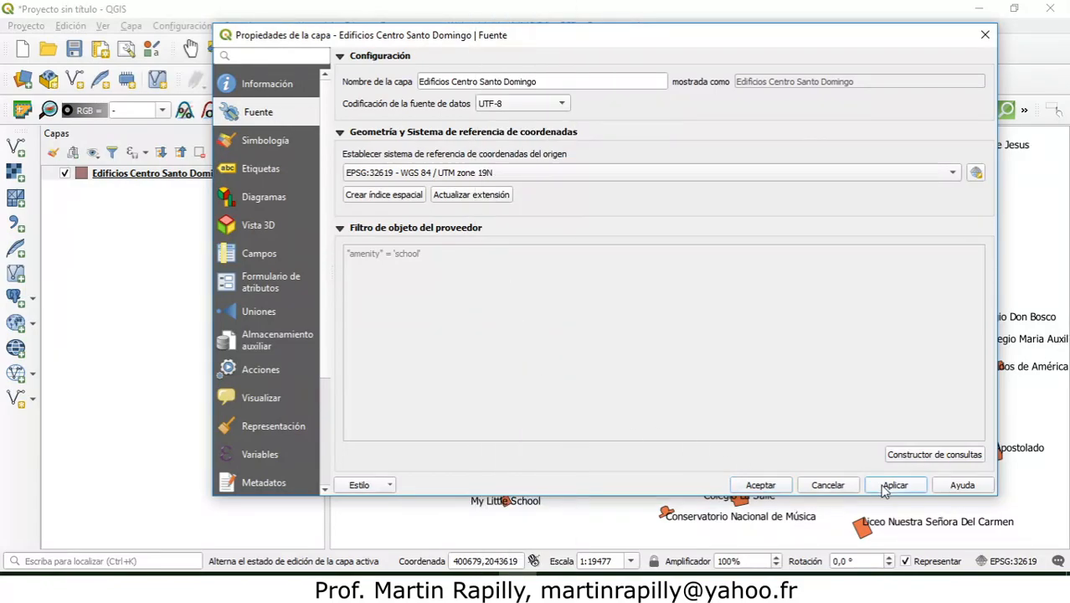
left_click(760, 485)
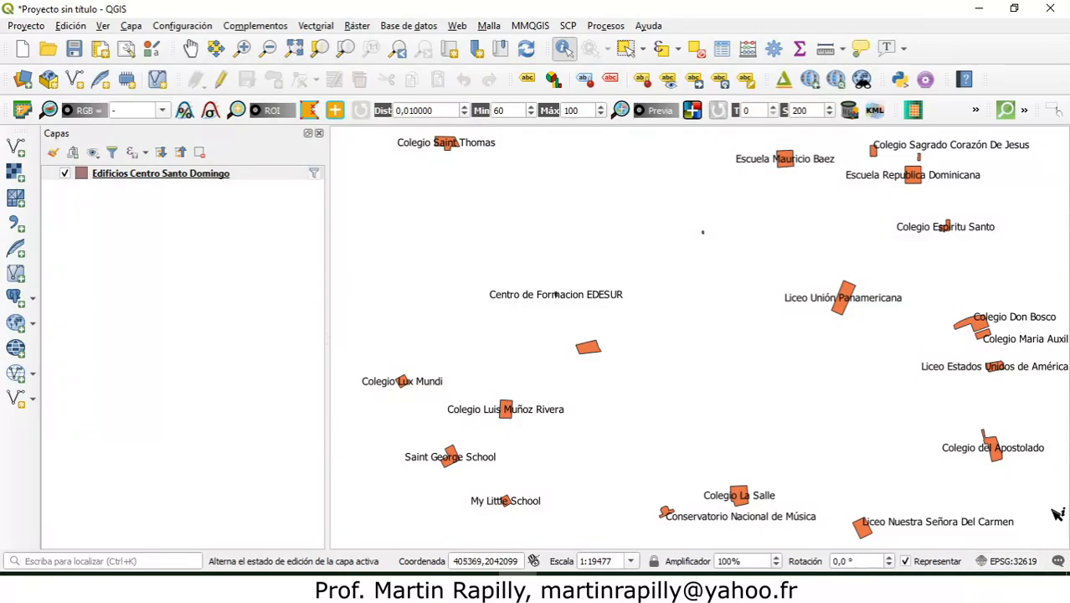
Step: Filter the project's coordinate reference systems by 32619, choose WGS 84 / UTM zone 19N and apply it
left_click(1021, 562)
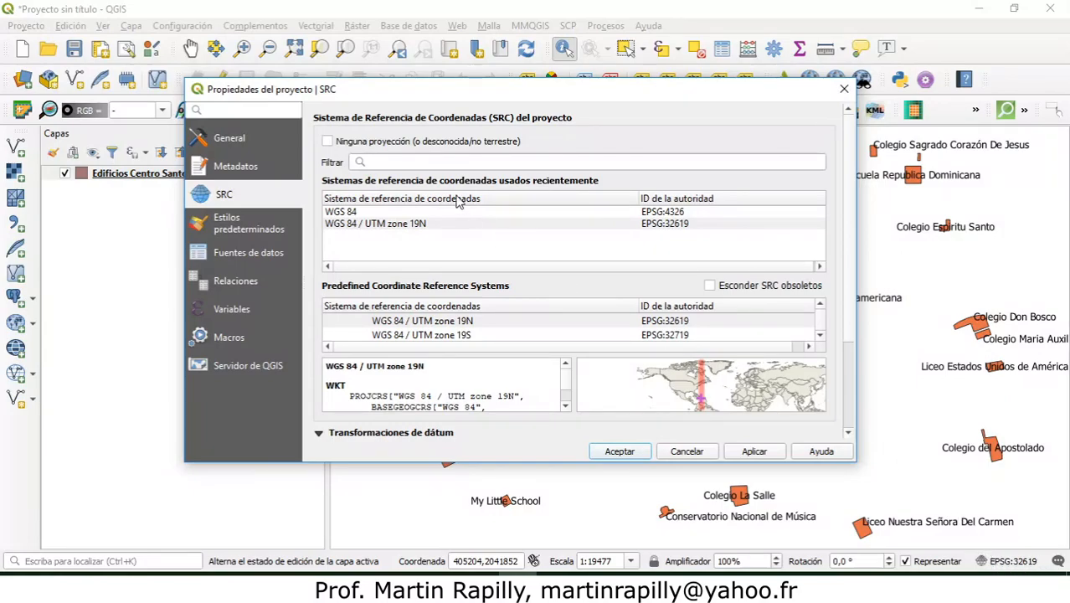
left_click(401, 162)
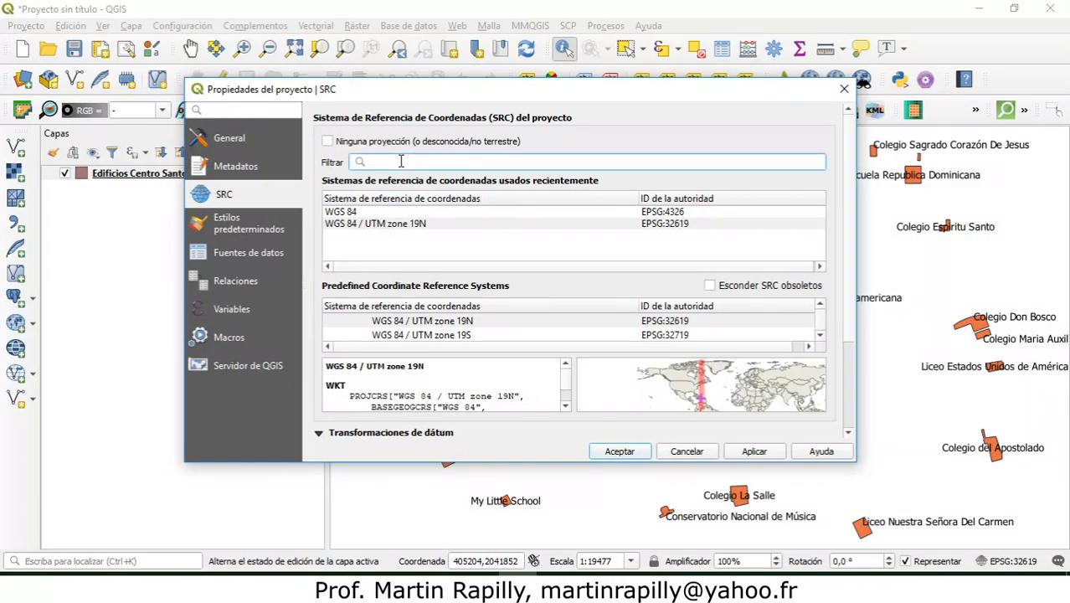
type("32619")
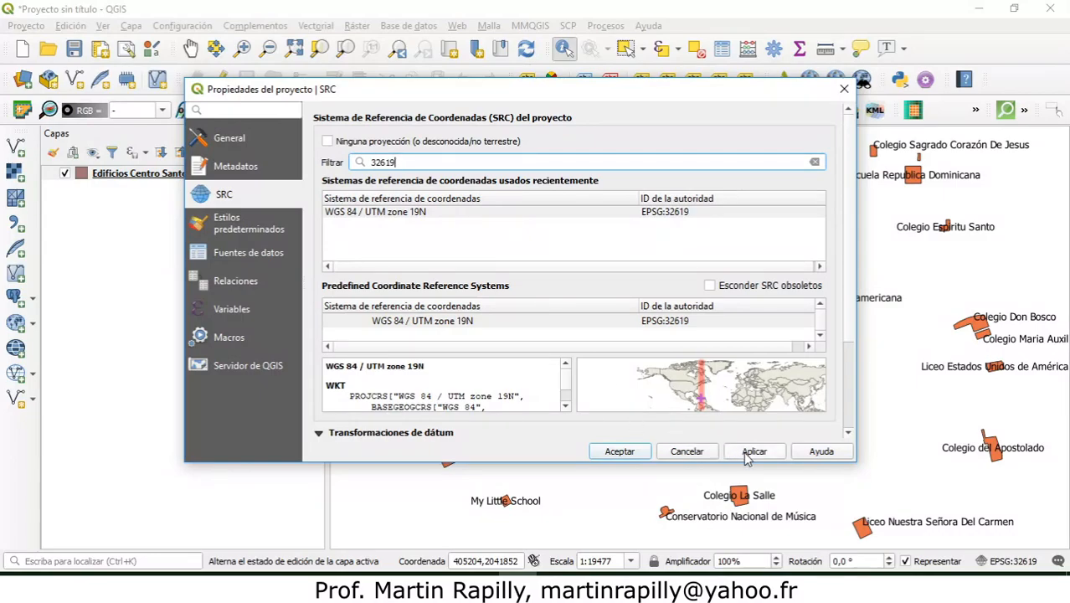
left_click(386, 214)
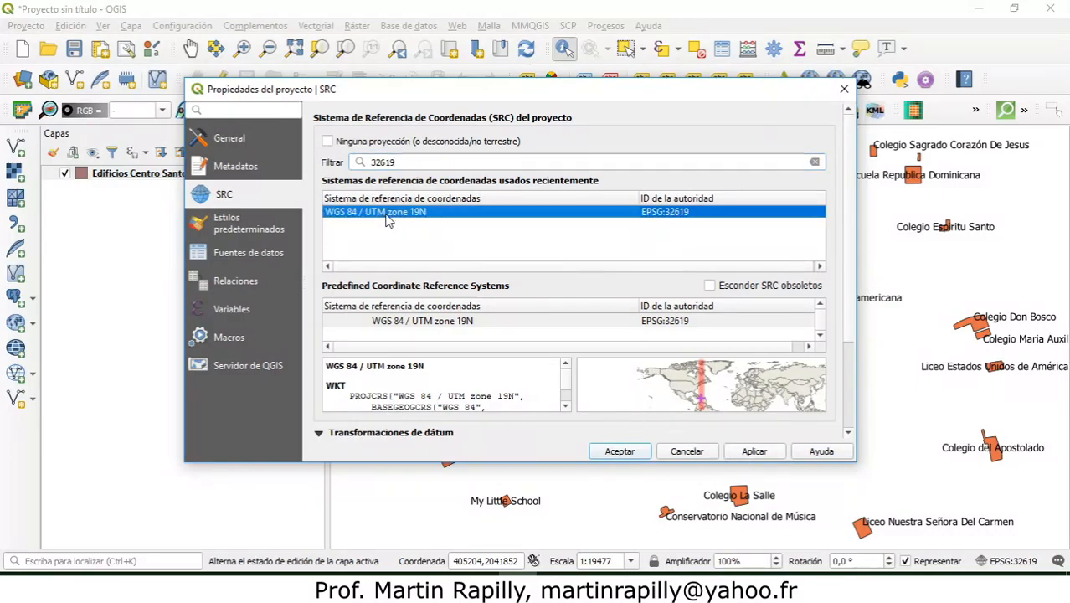
left_click(400, 322)
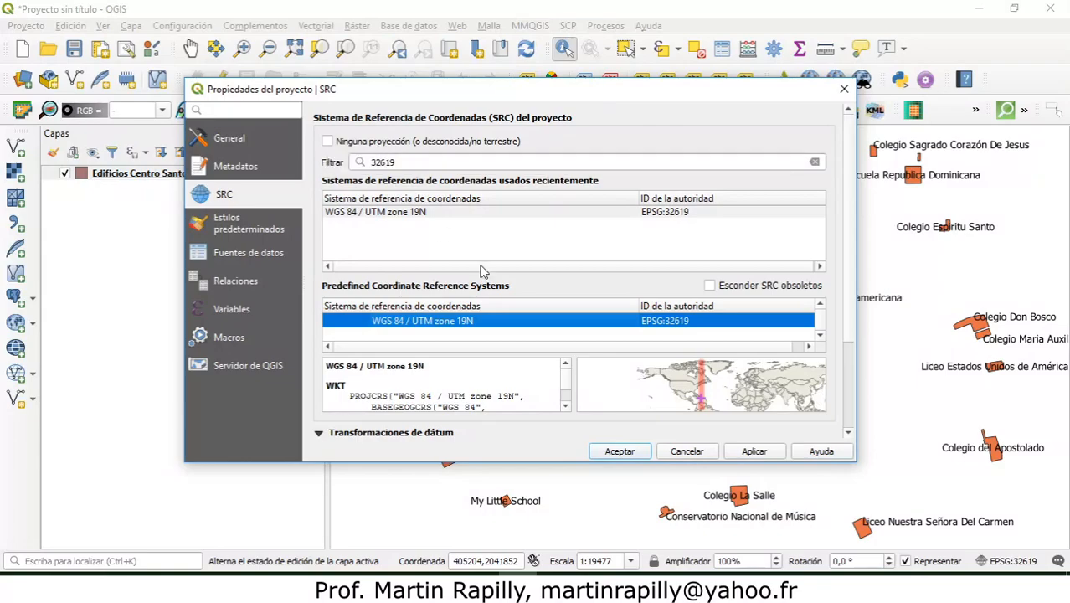
left_click(753, 452)
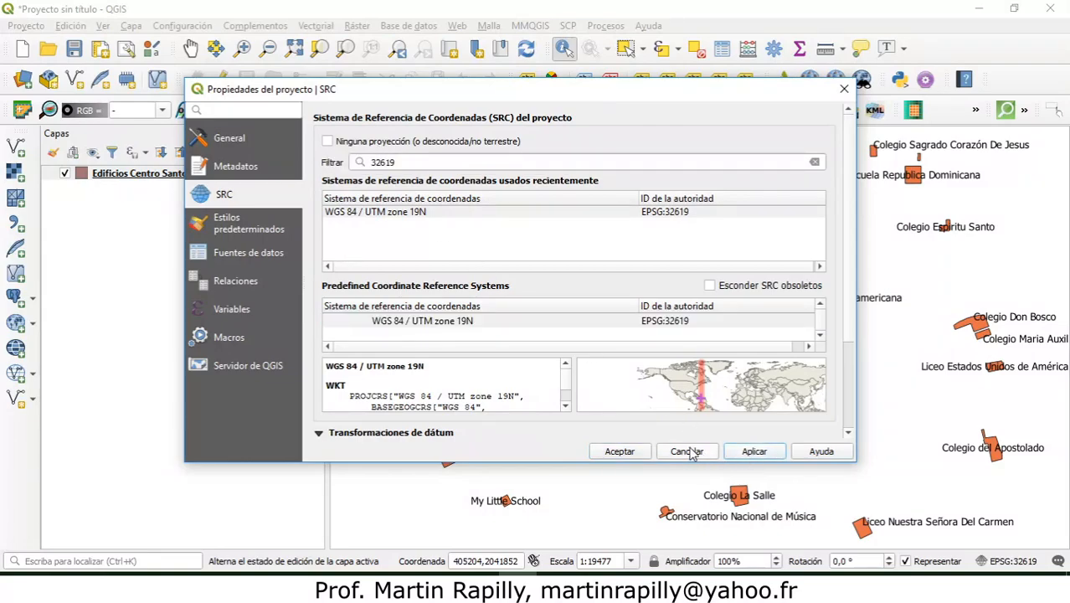
left_click(633, 452)
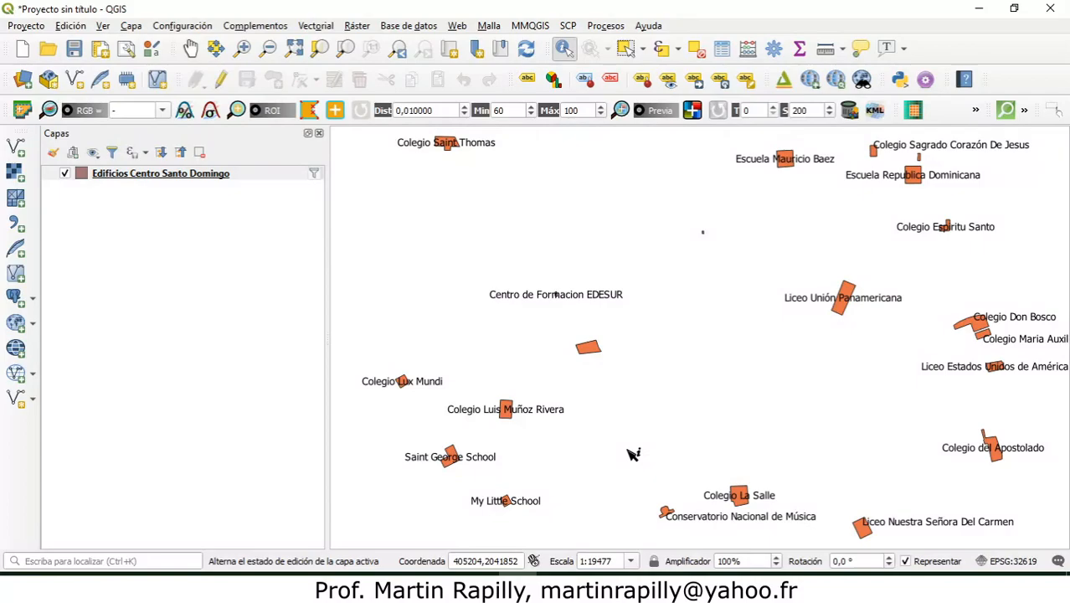
Step: Start the Buffer geoprocessing tool on the Edificios Centro Santo Domingo layer and set the distance to 100 metres
left_click(322, 27)
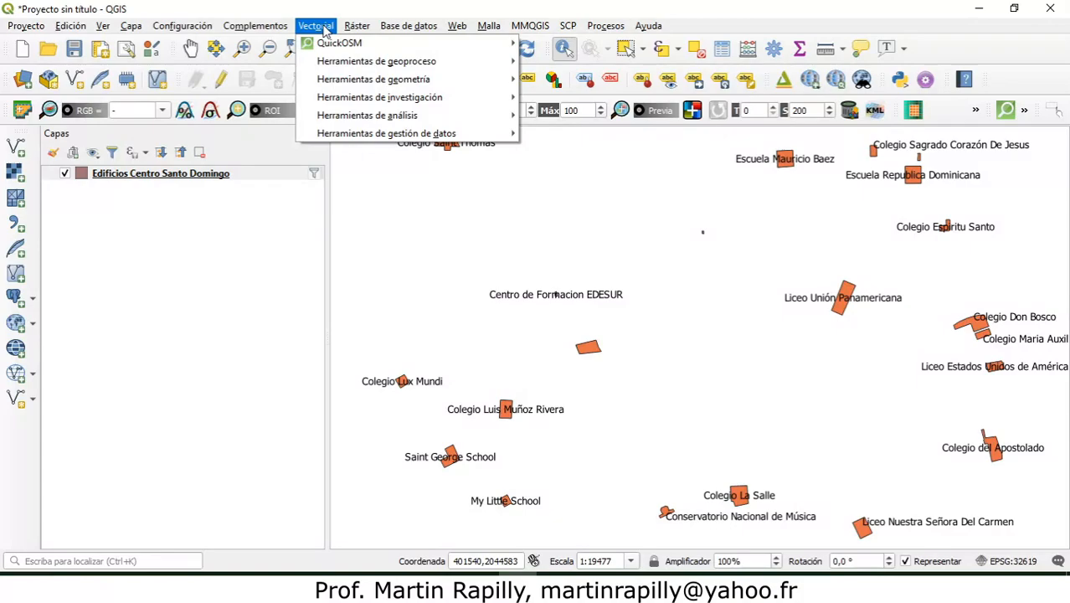
mouse_move(341, 65)
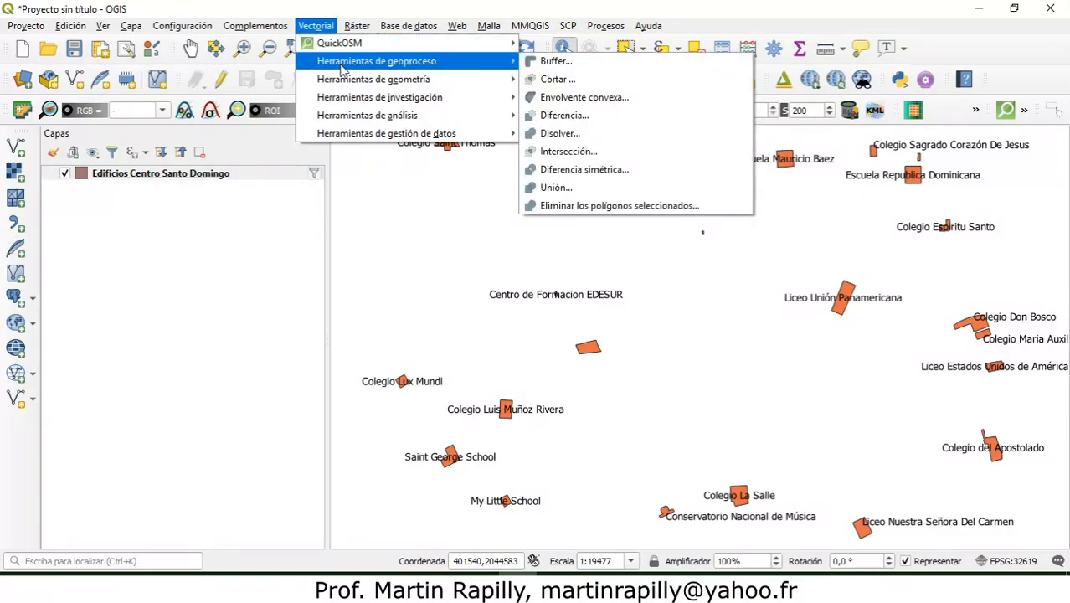
left_click(569, 67)
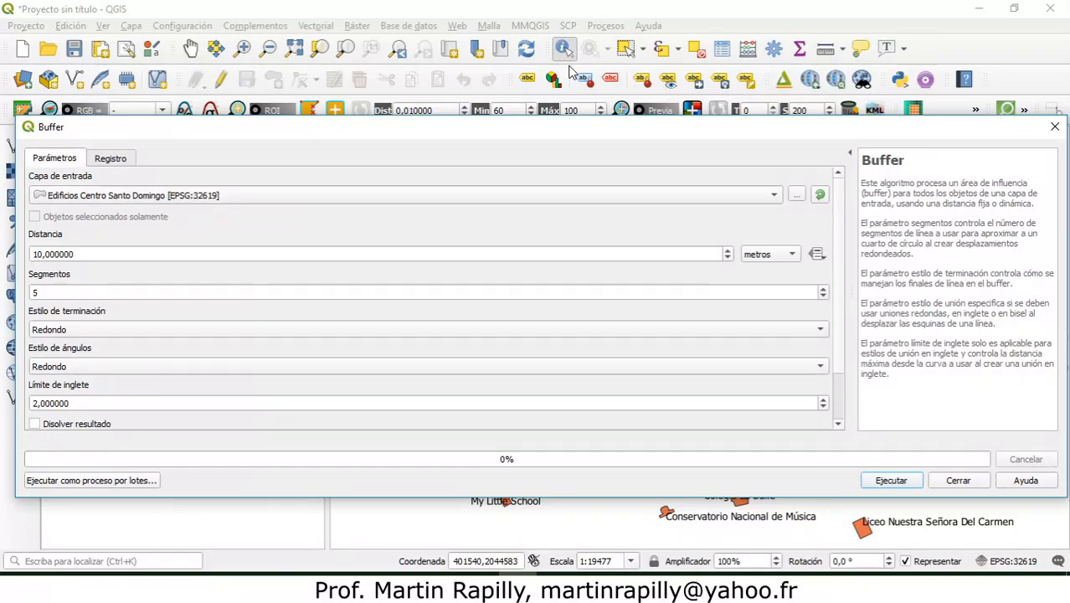
left_click_drag(255, 131, 339, 240)
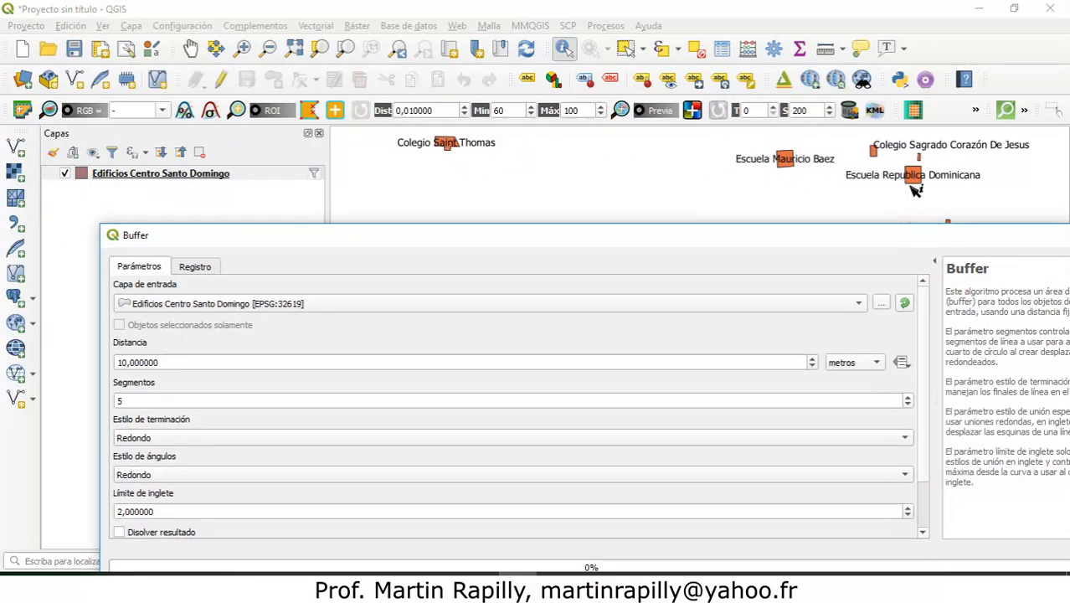
left_click_drag(389, 242, 385, 142)
left_click(123, 260)
type("0")
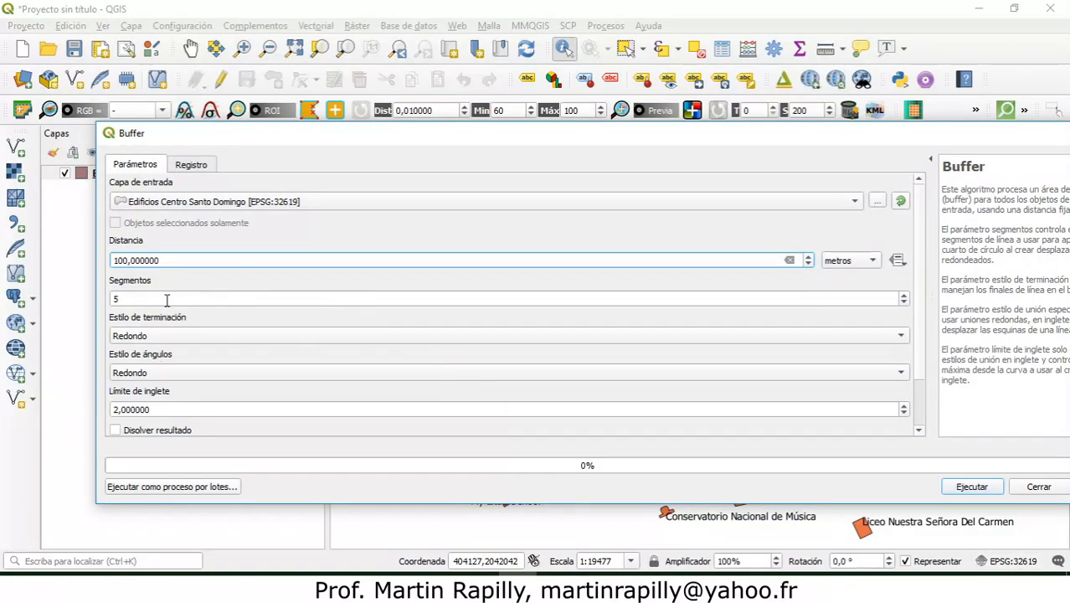
Step: Enable dissolving the result and set the buffer output to the shapefile "zonas de influencia escuelas 100m" in the Desktop's temp folder
left_click_drag(915, 252, 925, 314)
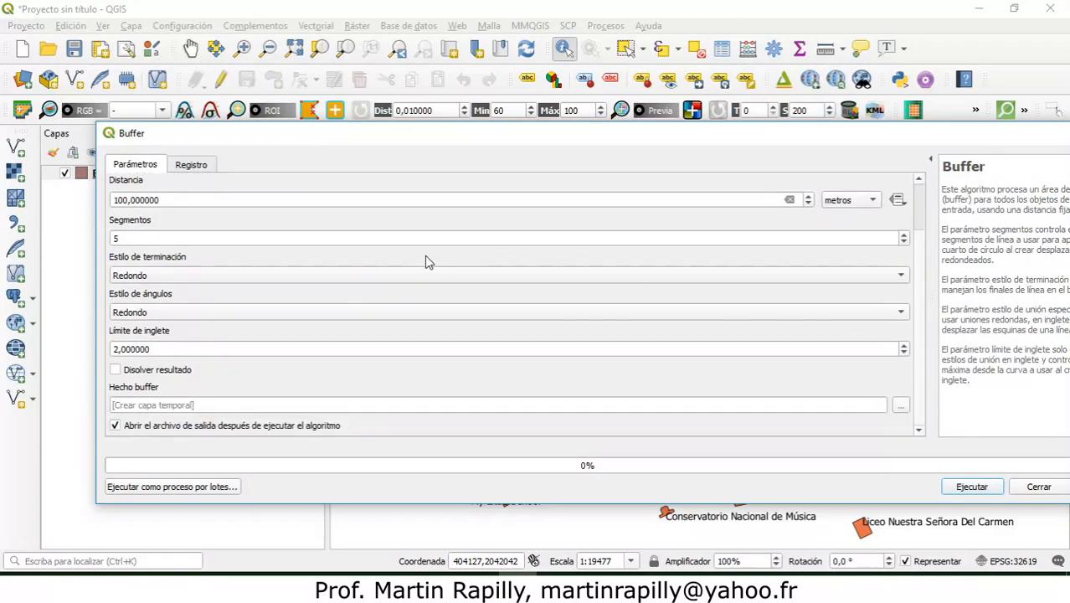
left_click(115, 370)
left_click(900, 409)
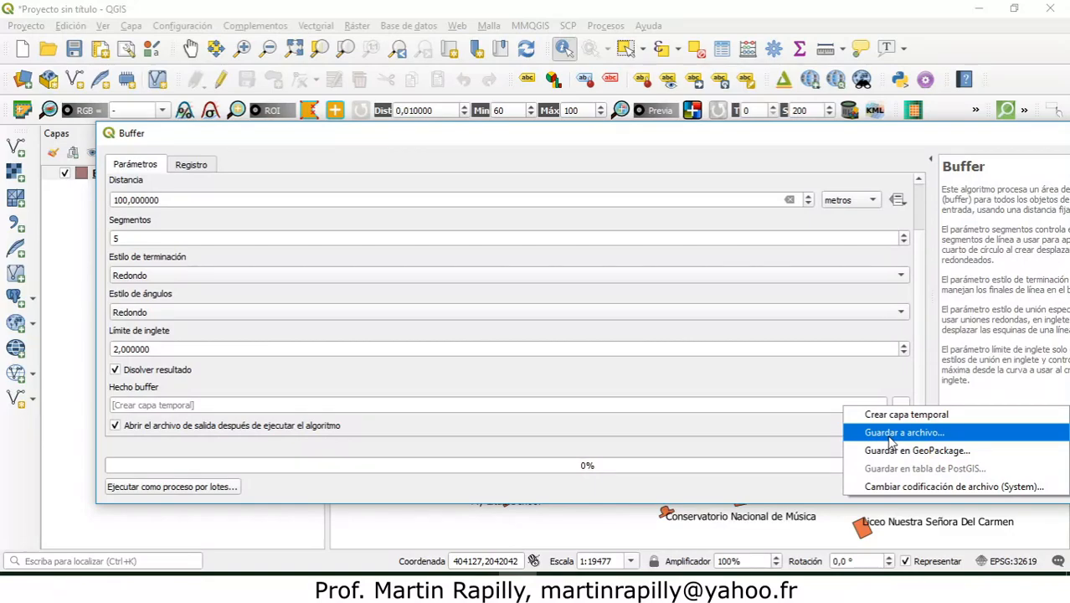
left_click(892, 433)
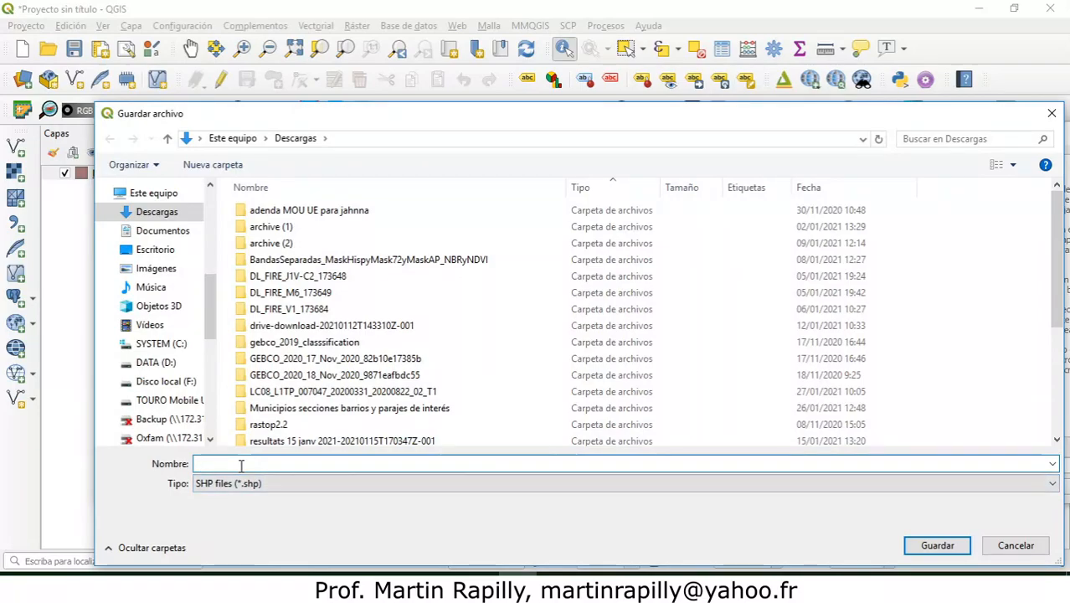
left_click(153, 250)
double_click(270, 252)
left_click(252, 464)
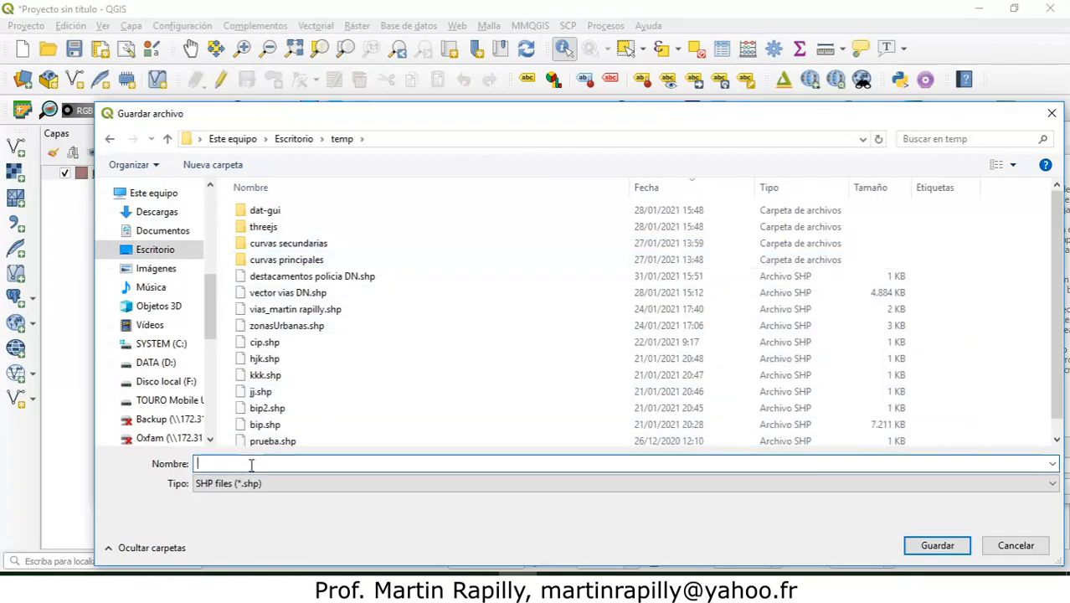
type("zonas de influen")
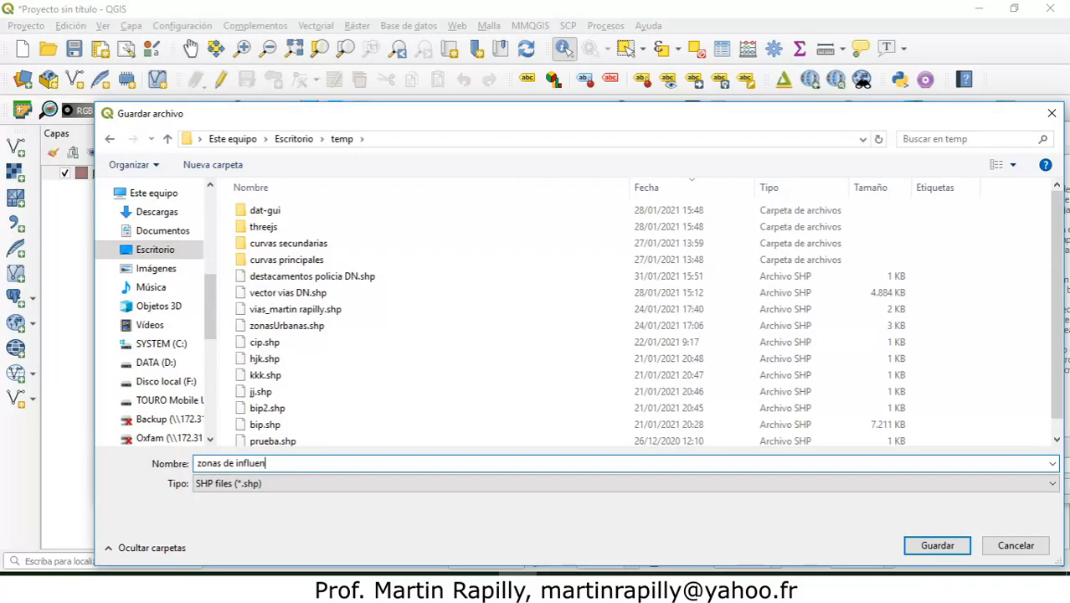
type("cia escue")
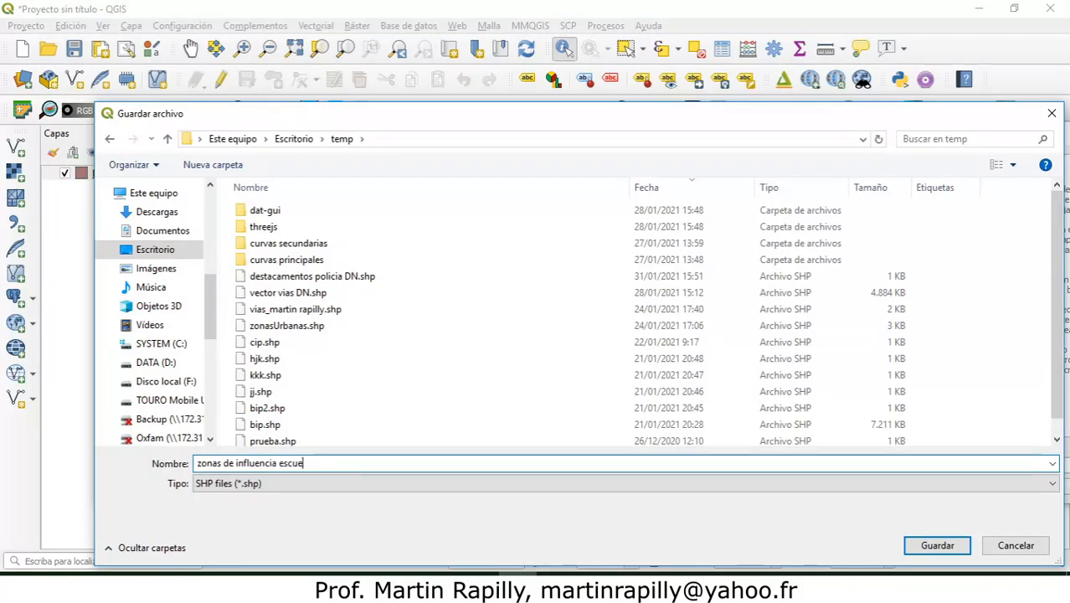
type("las 100m")
left_click(931, 548)
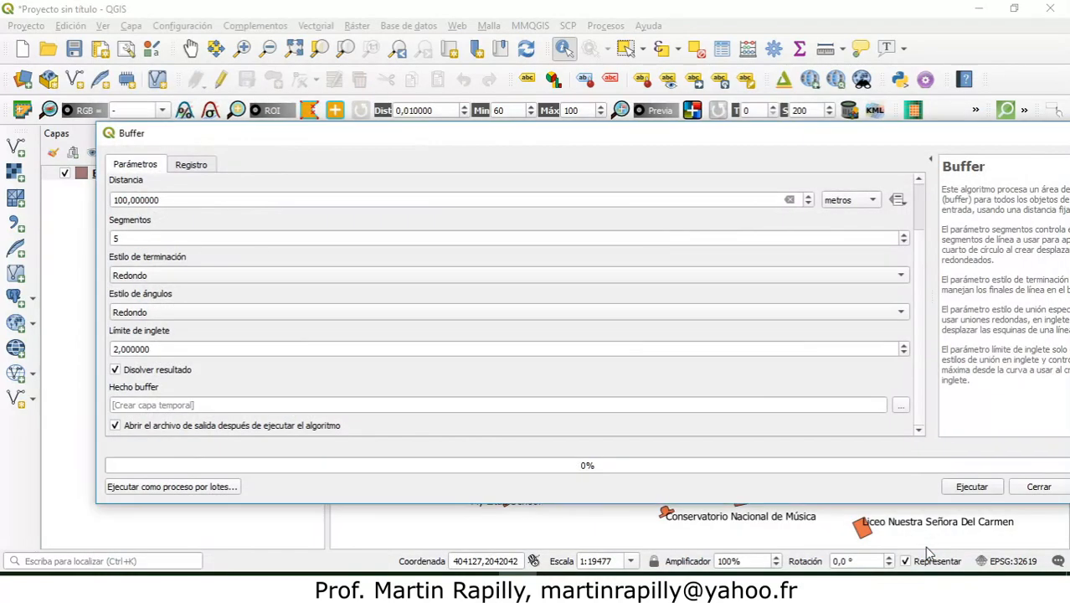
Step: Run the buffer and move the zonas de influencia escuelas 100m layer below Edificios Centro Santo Domingo
left_click(969, 486)
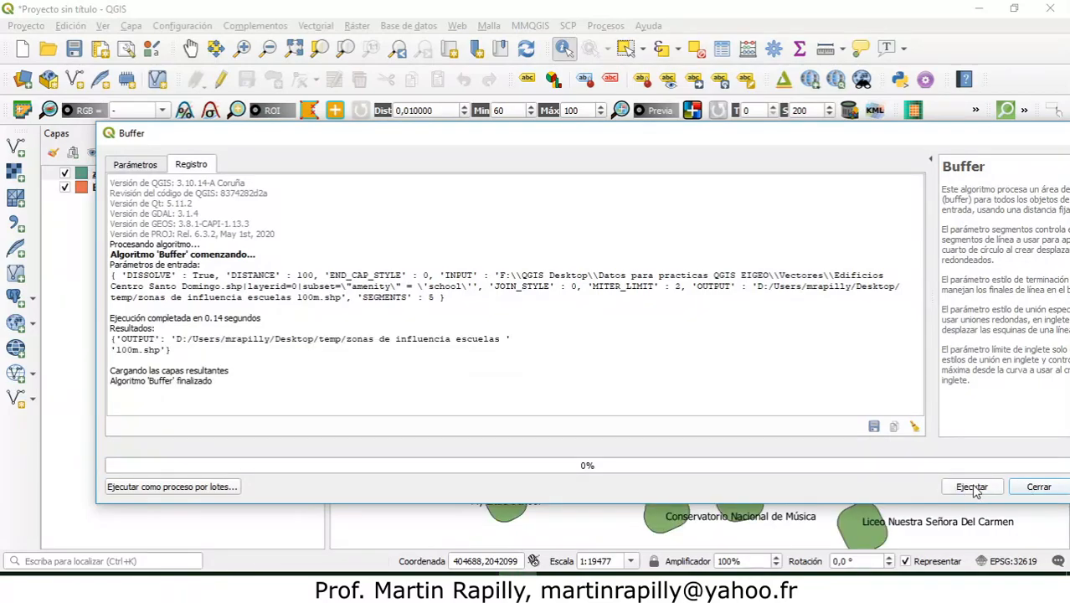
left_click(1038, 487)
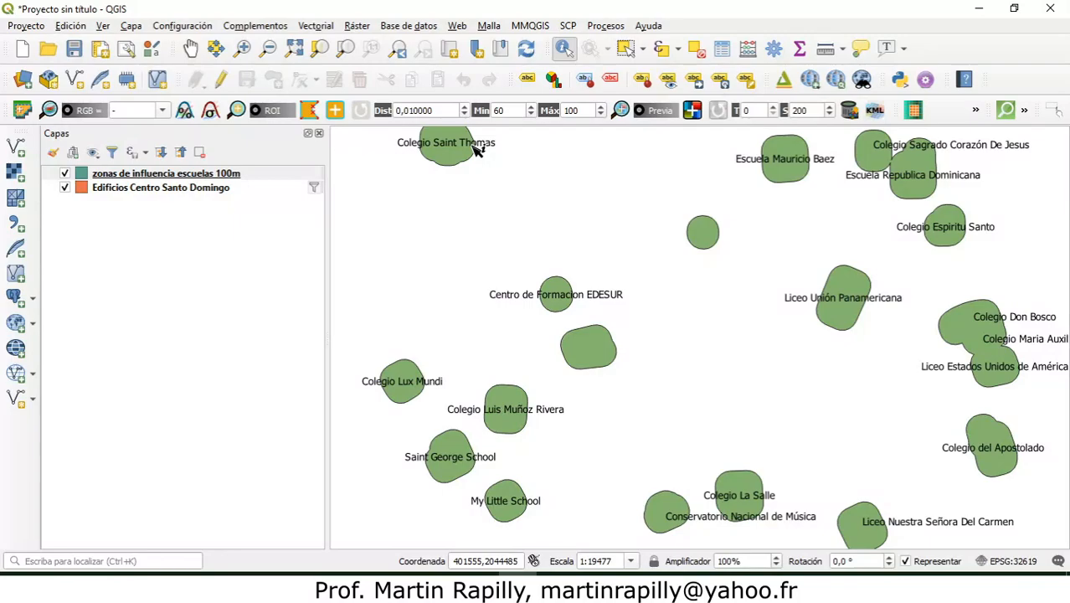
left_click(134, 176)
left_click_drag(134, 176, 131, 207)
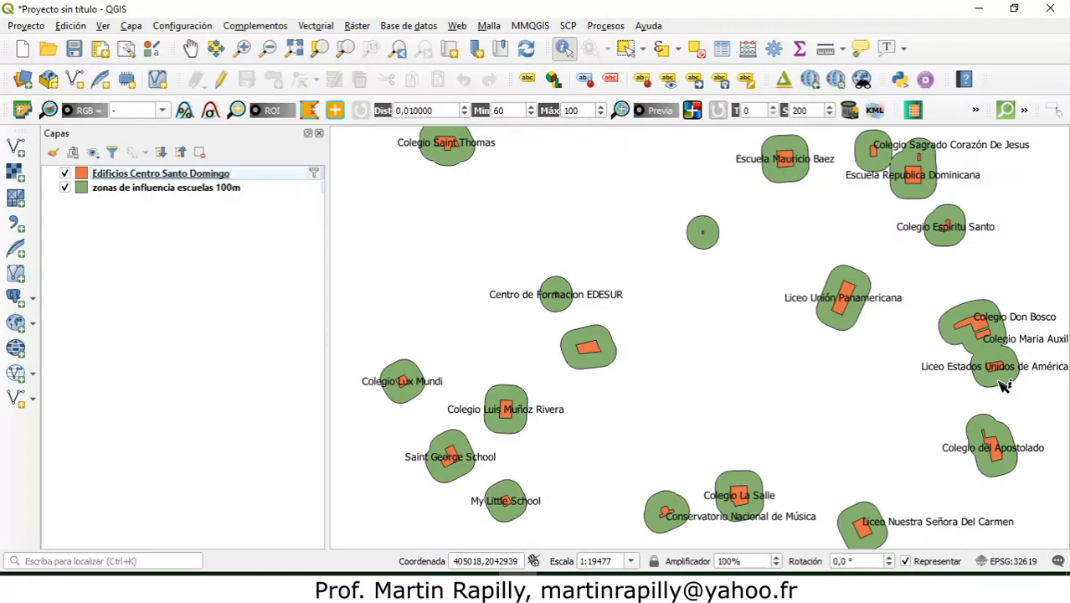
Step: Select the buffer zone around Colegio Don Bosco in the zonas de influencia escuelas 100m layer and clear the selection
left_click(191, 47)
left_click_drag(972, 312, 785, 310)
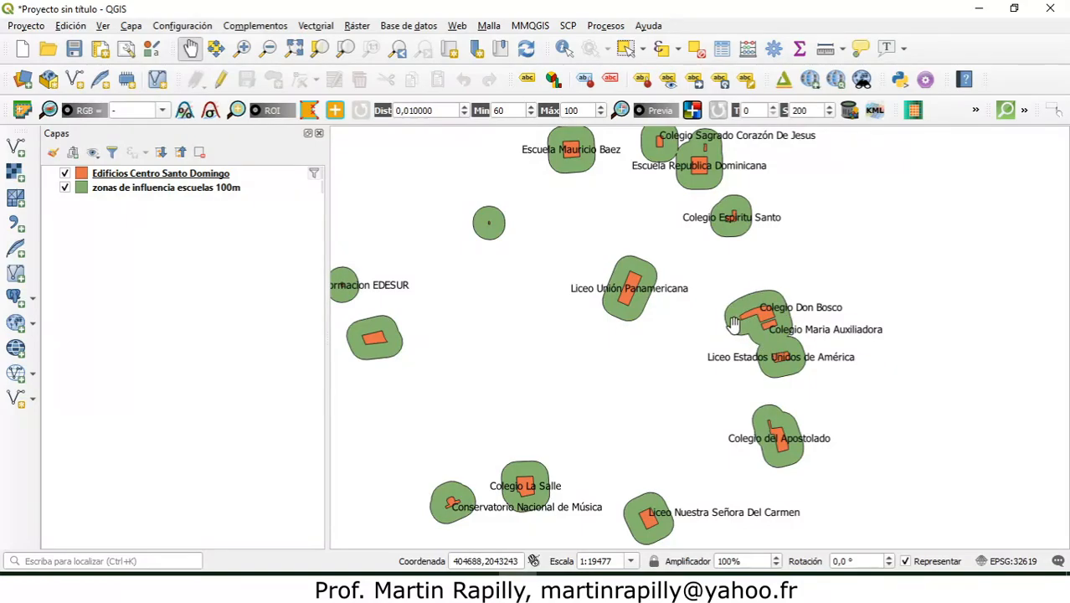
left_click(625, 50)
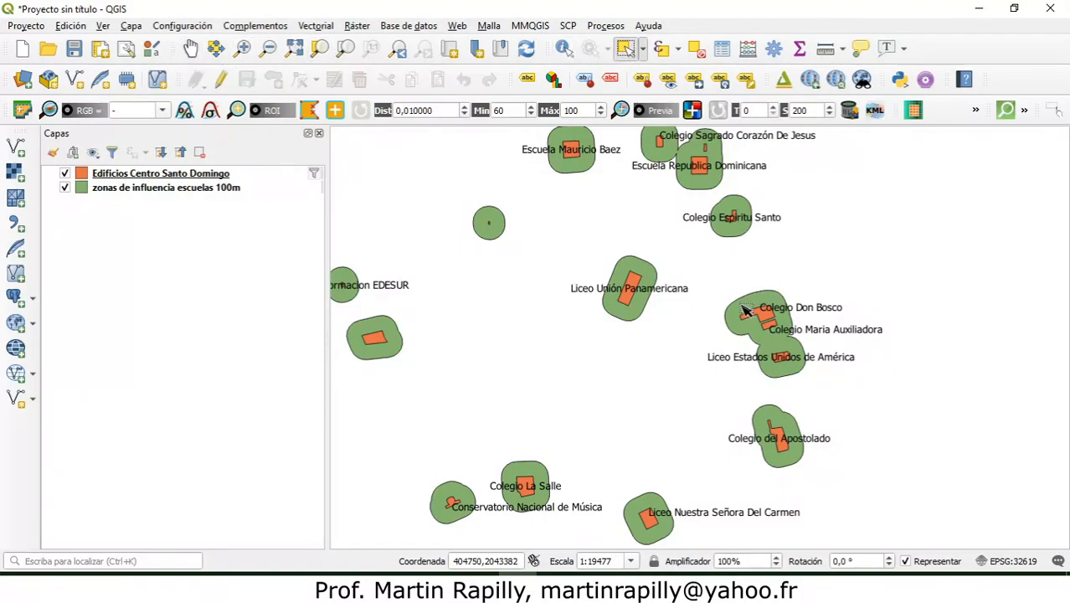
left_click(239, 191)
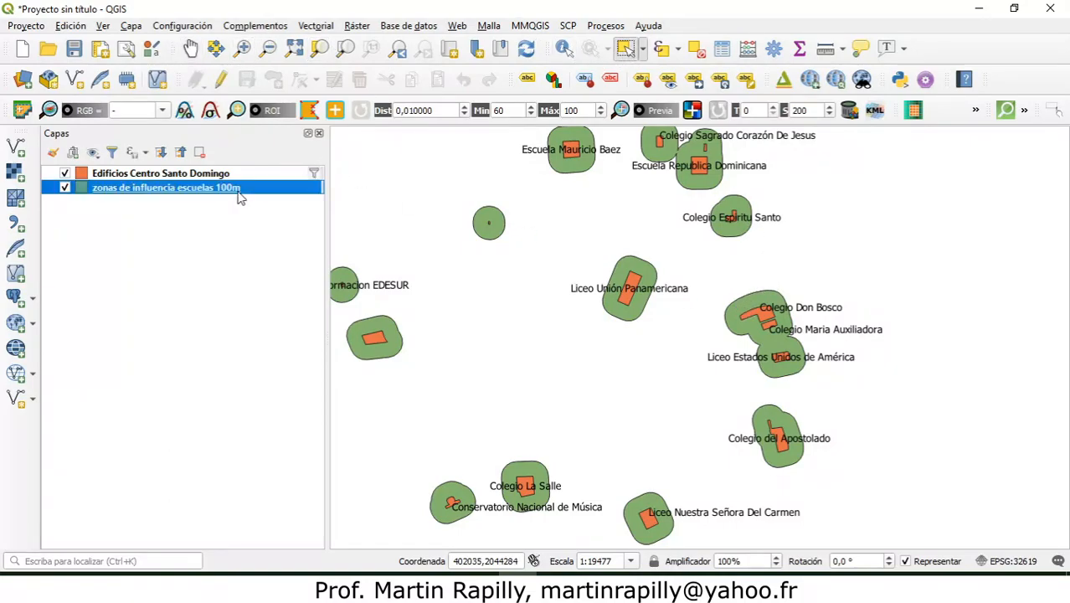
left_click(750, 308)
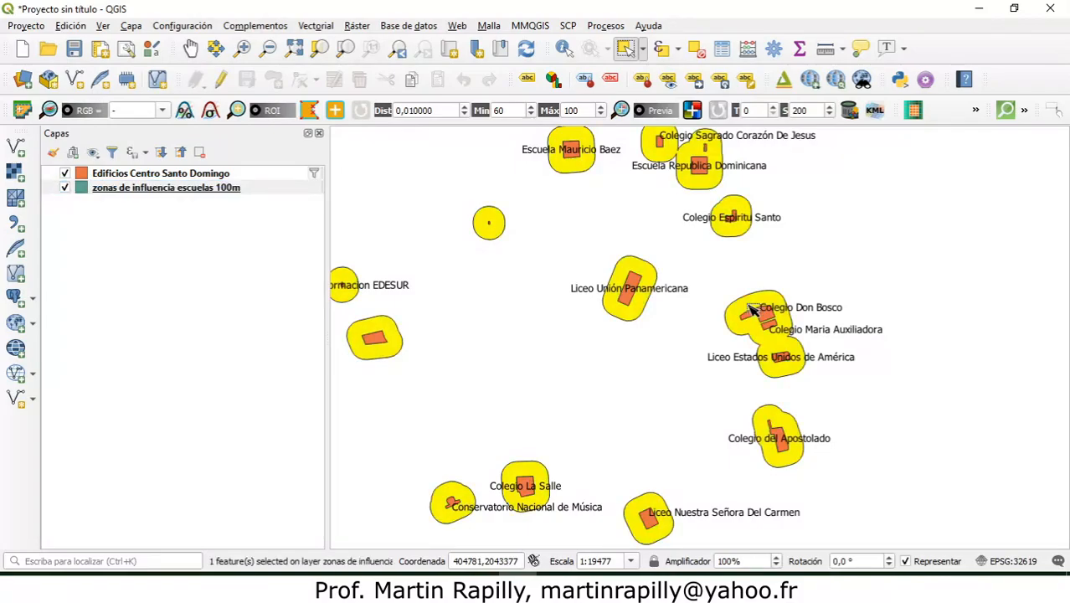
left_click(702, 256)
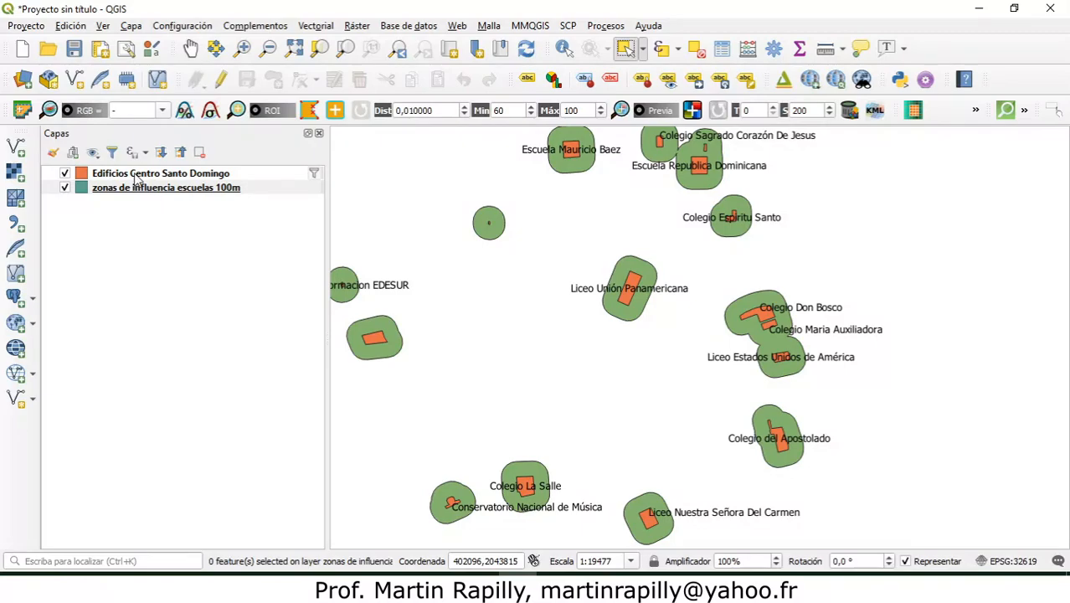
Step: Buffer the Edificios Centro Santo Domingo layer by 100 metres without dissolving the result, as a temporary layer
mouse_move(137, 174)
left_click(328, 28)
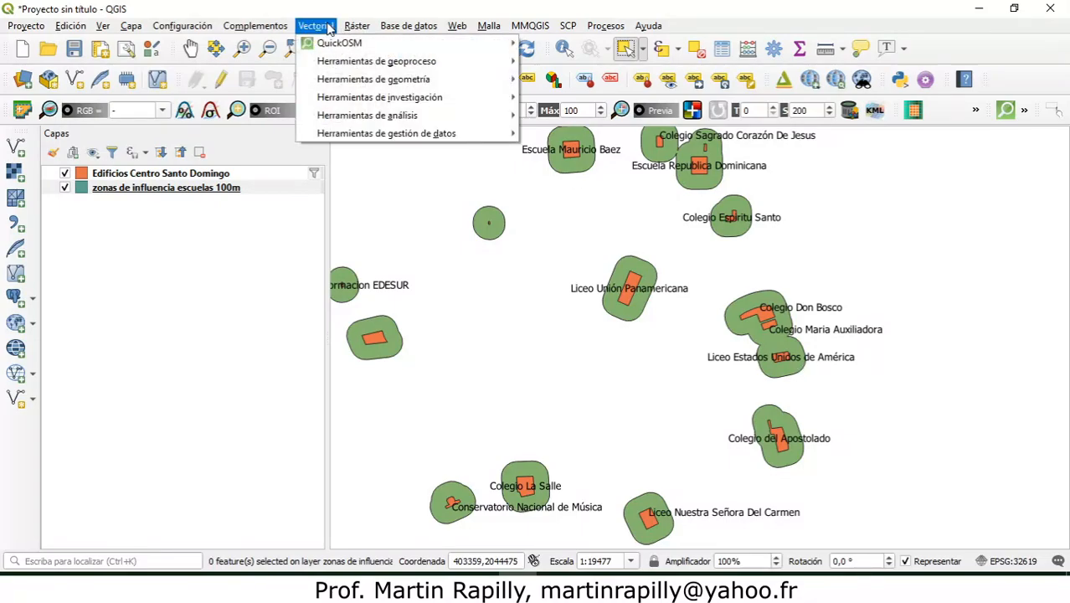
mouse_move(365, 64)
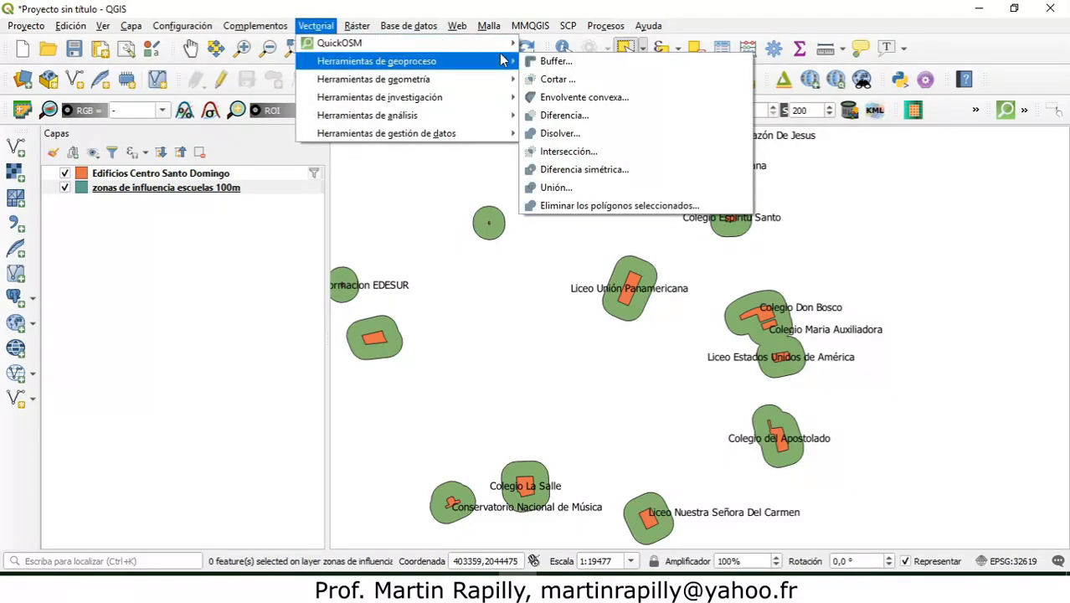
left_click(555, 62)
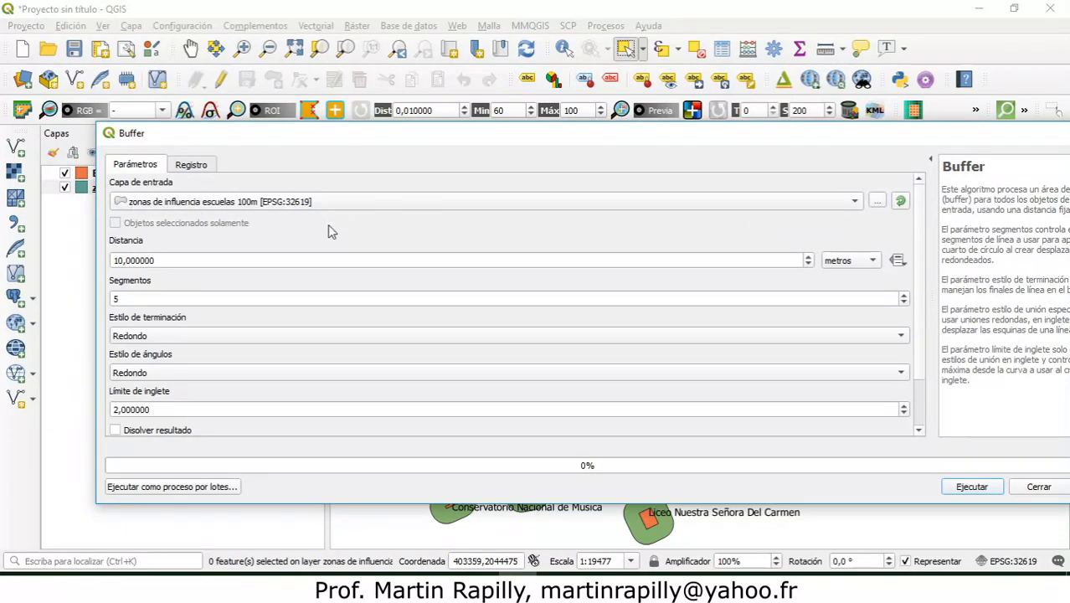
left_click(858, 206)
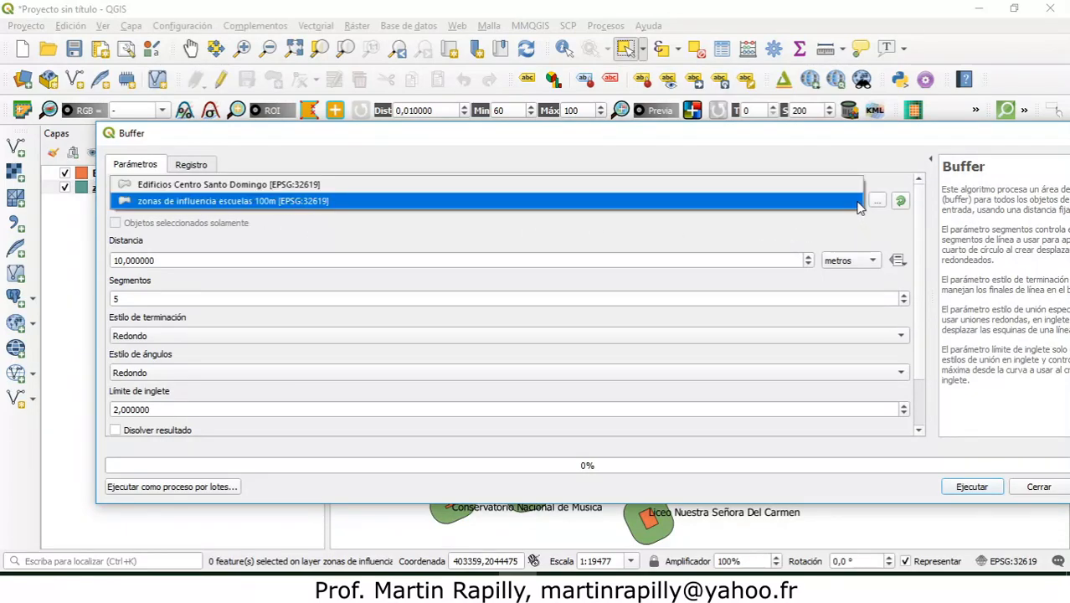
left_click(709, 186)
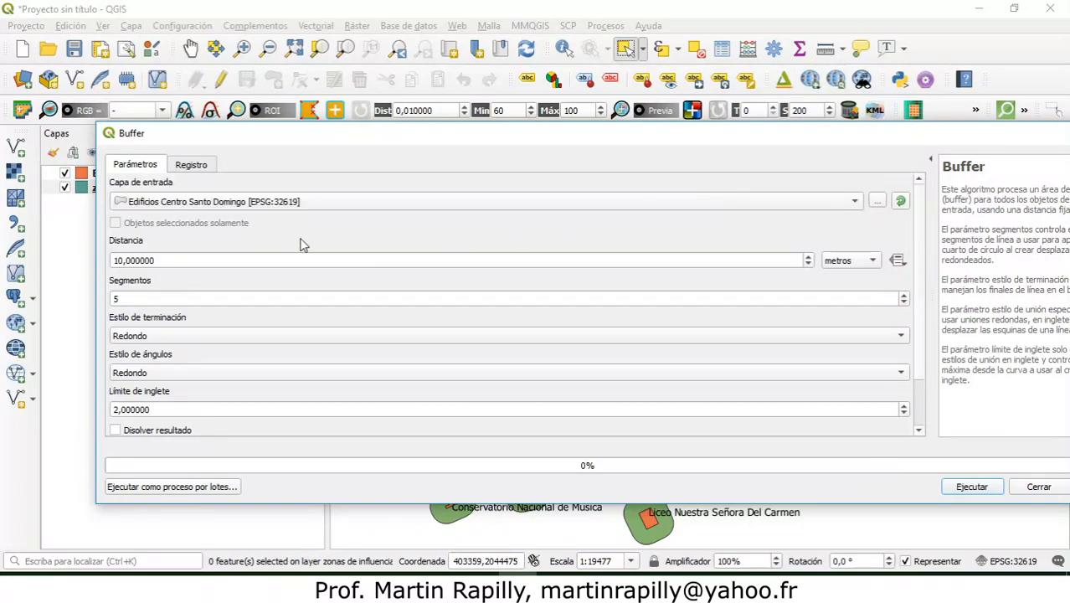
left_click(124, 262)
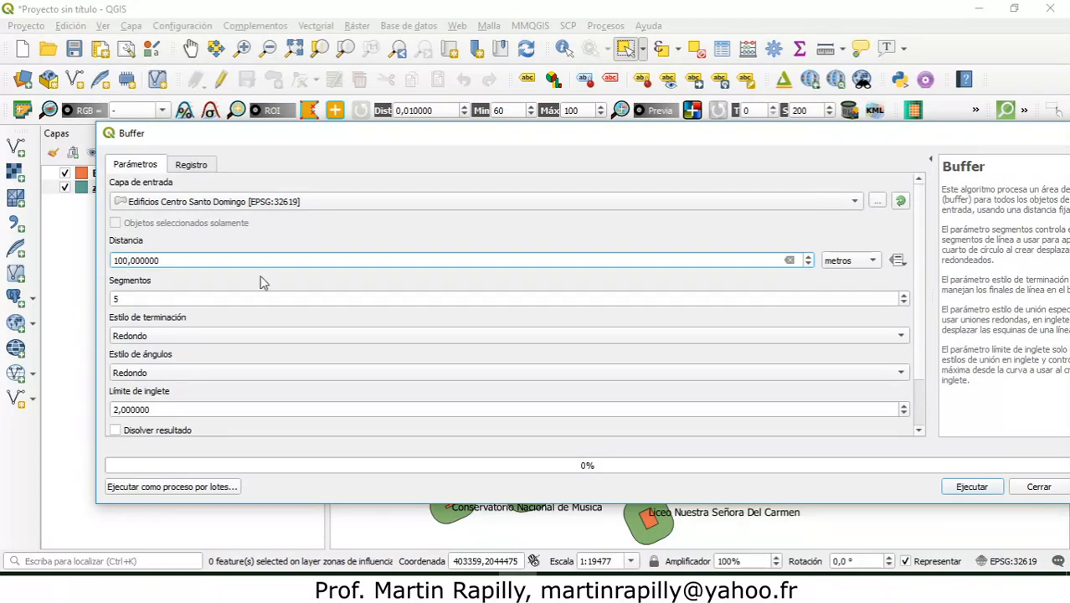
left_click_drag(919, 276, 918, 360)
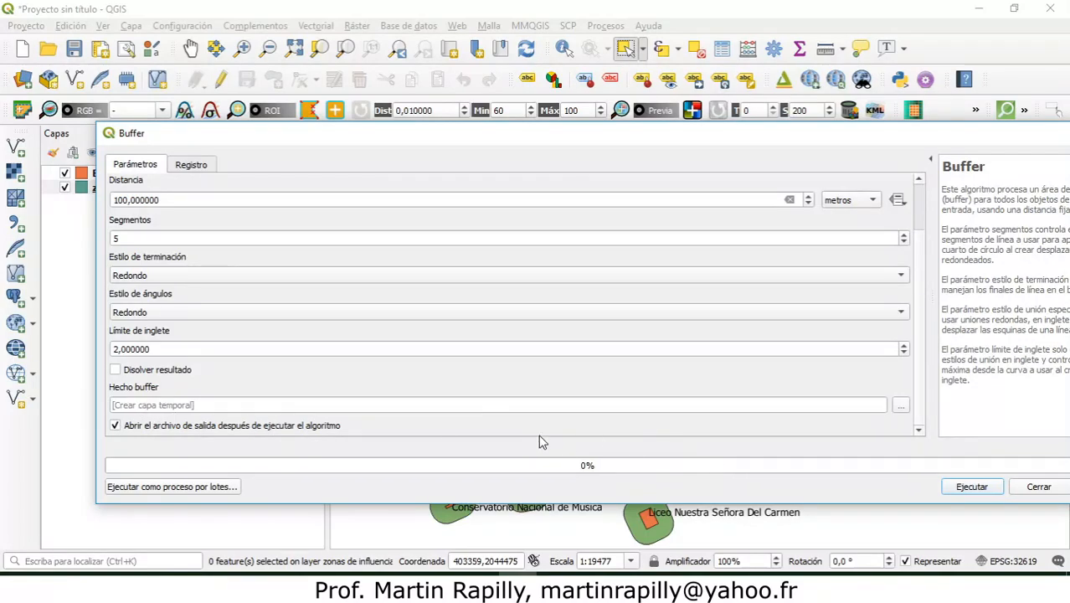
left_click(979, 488)
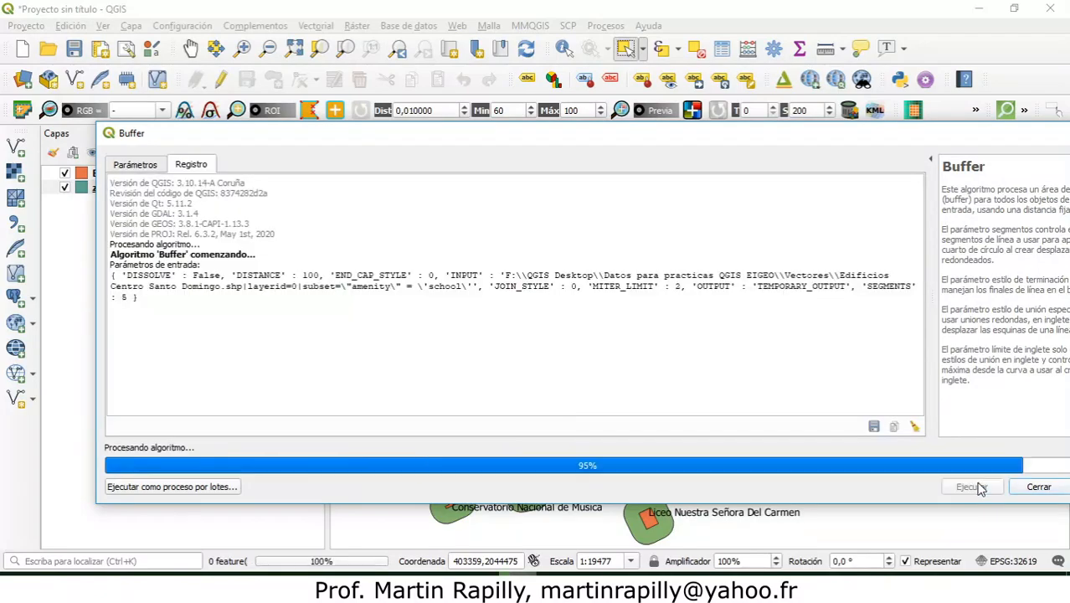
left_click(1037, 487)
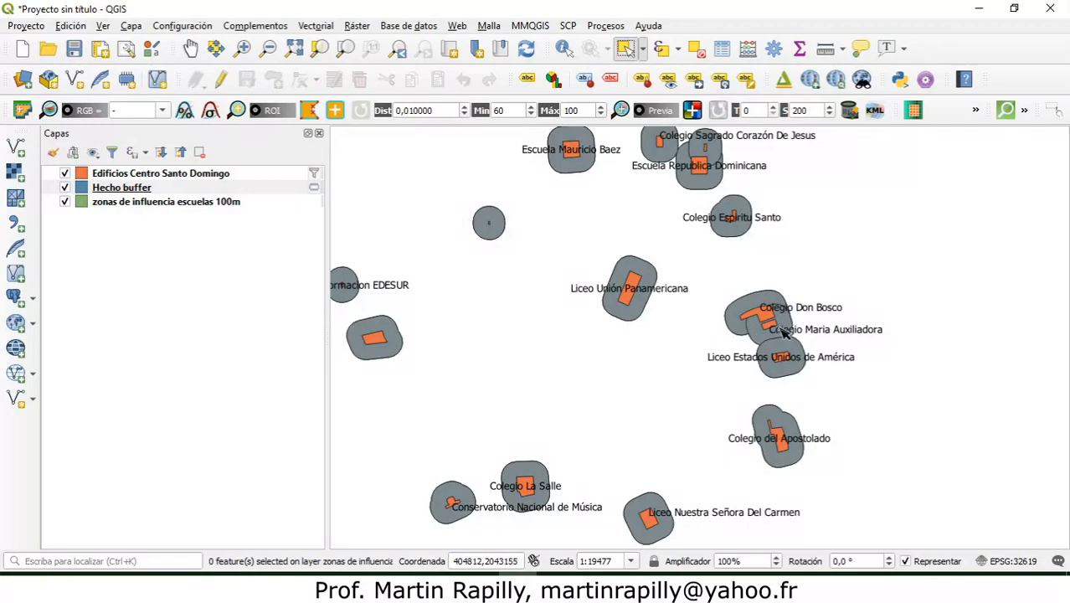
Step: Select one by one the Hecho buffer polygons around Colegio Maria Auxiliadora, Liceo Estados Unidos de América and their neighbour Colegio Don Bosco
left_click(242, 48)
left_click_drag(705, 270, 846, 403)
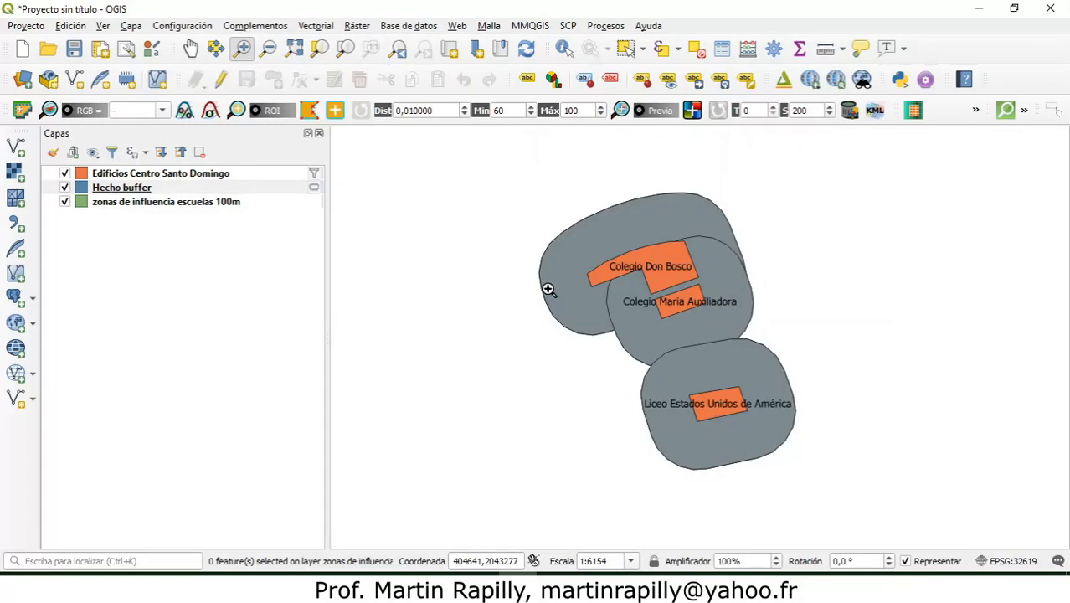
left_click(627, 52)
left_click(682, 234)
left_click(703, 254)
left_click(756, 383)
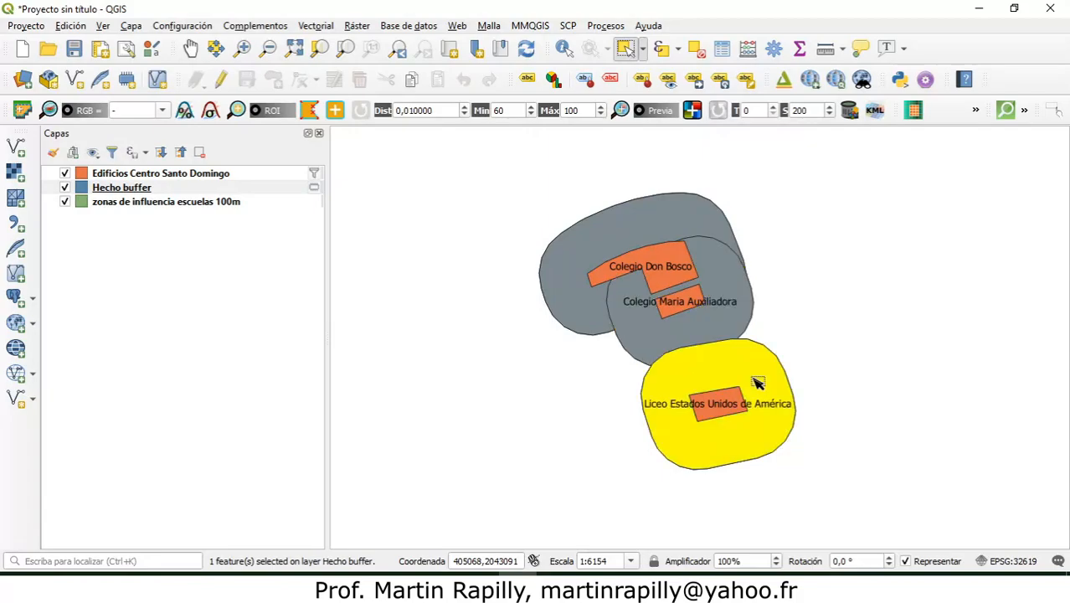
left_click(692, 216)
left_click(711, 258)
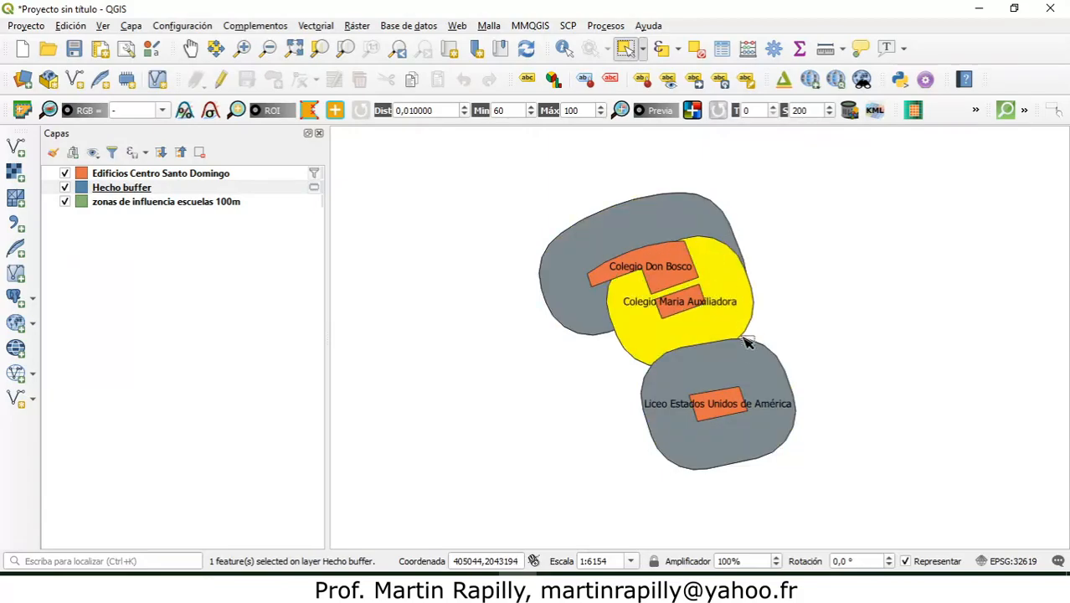
left_click(748, 366)
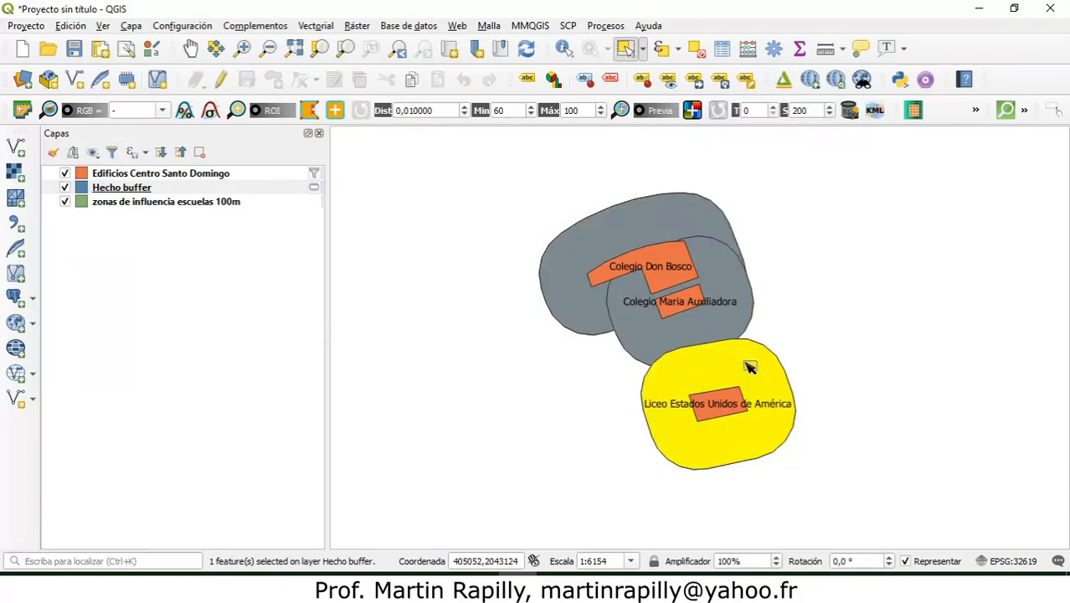
Step: Hide the Hecho buffer layer and select the dissolved polygon around Colegio Don Bosco in the zonas de influencia escuelas 100m layer
left_click(65, 187)
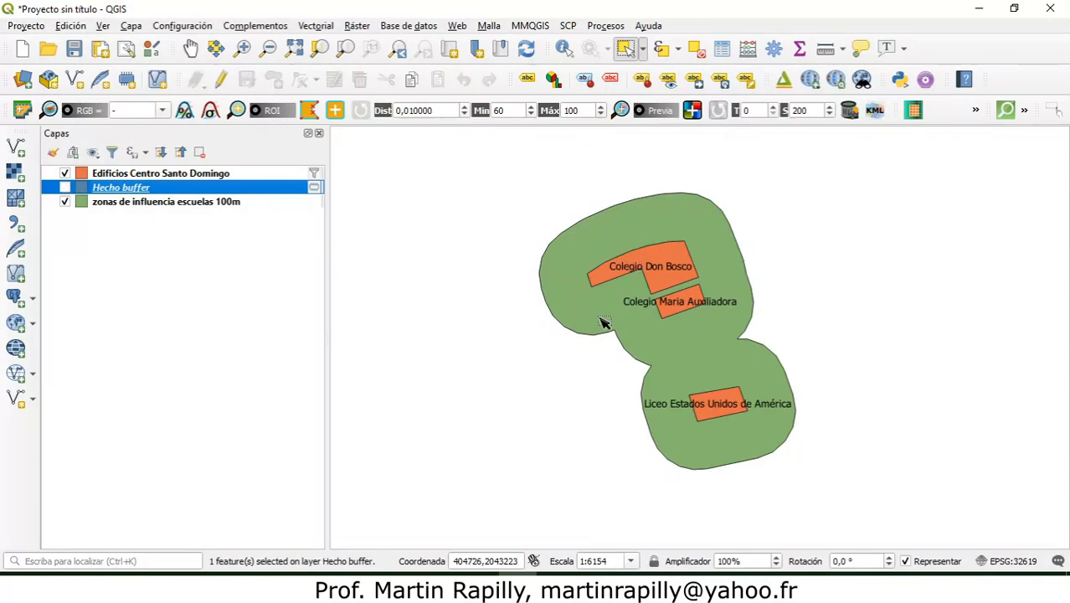
left_click(201, 201)
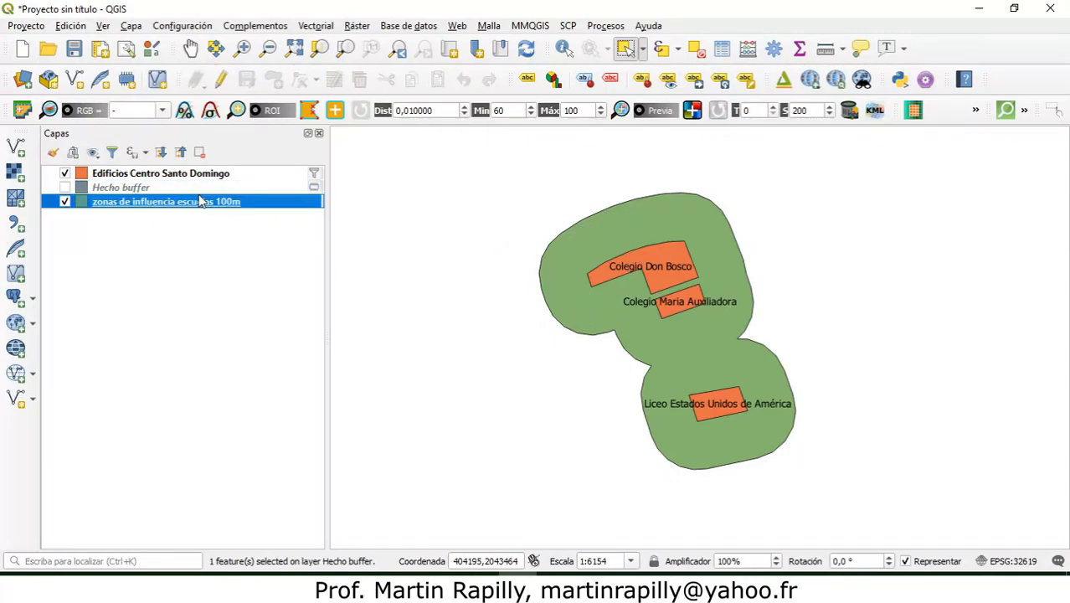
left_click(645, 255)
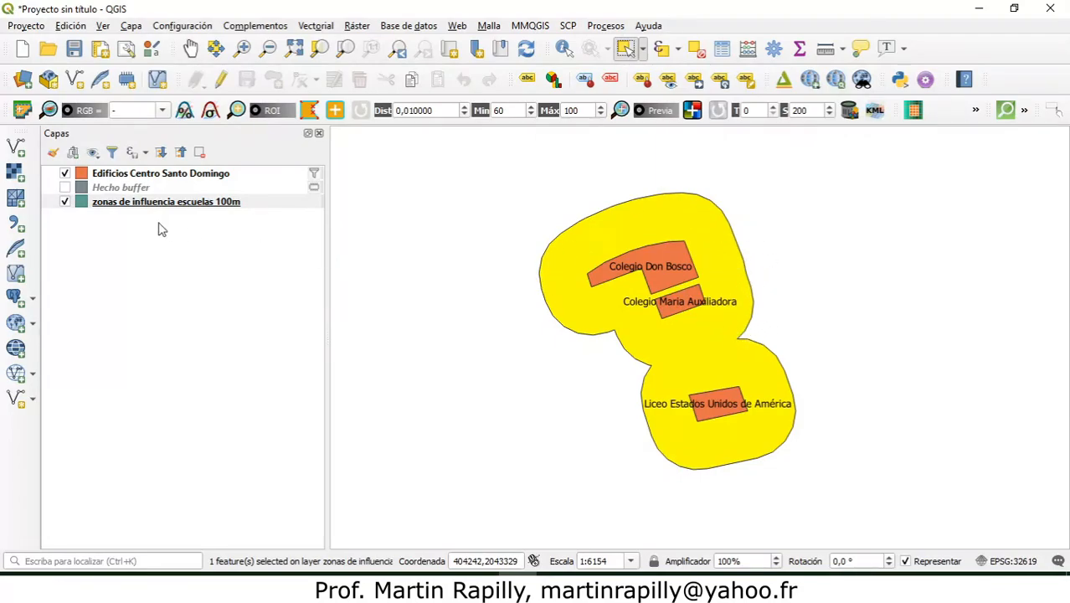
Step: Remove the temporary Hecho buffer layer from the project
left_click(112, 190)
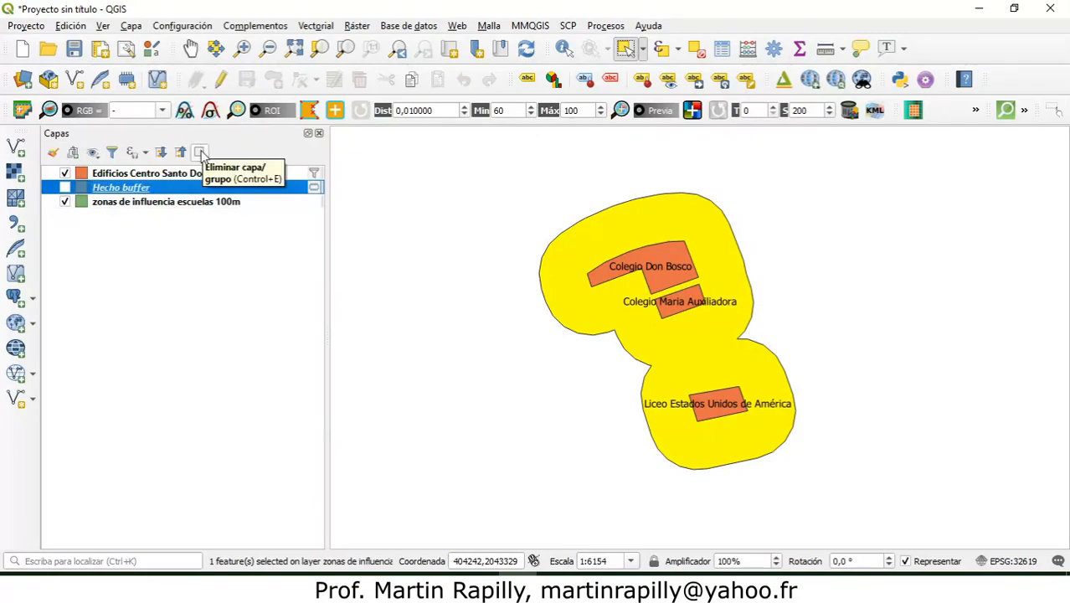
left_click(201, 153)
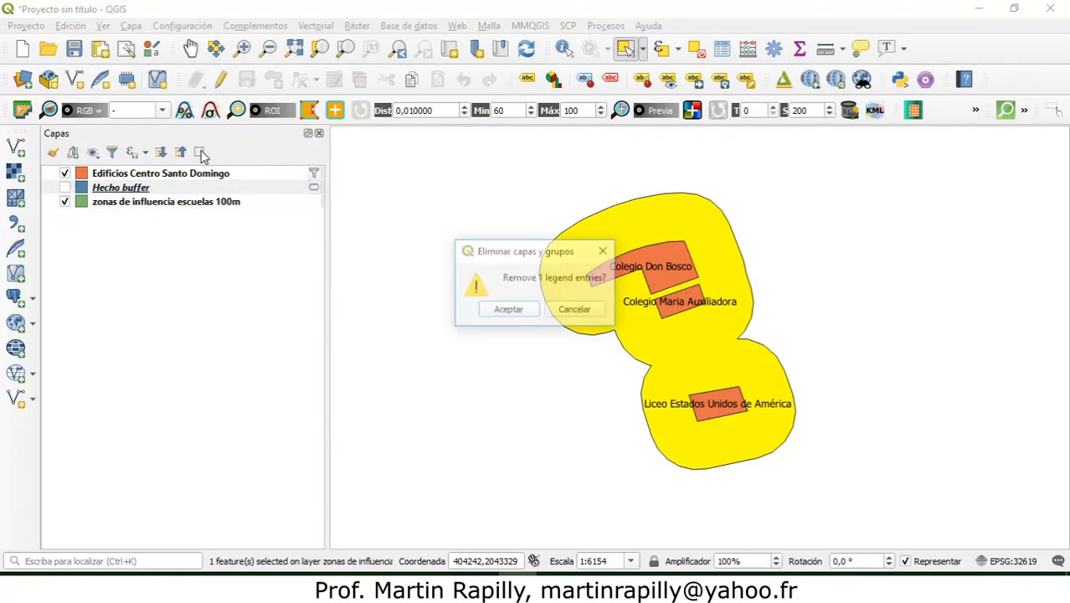
left_click(512, 311)
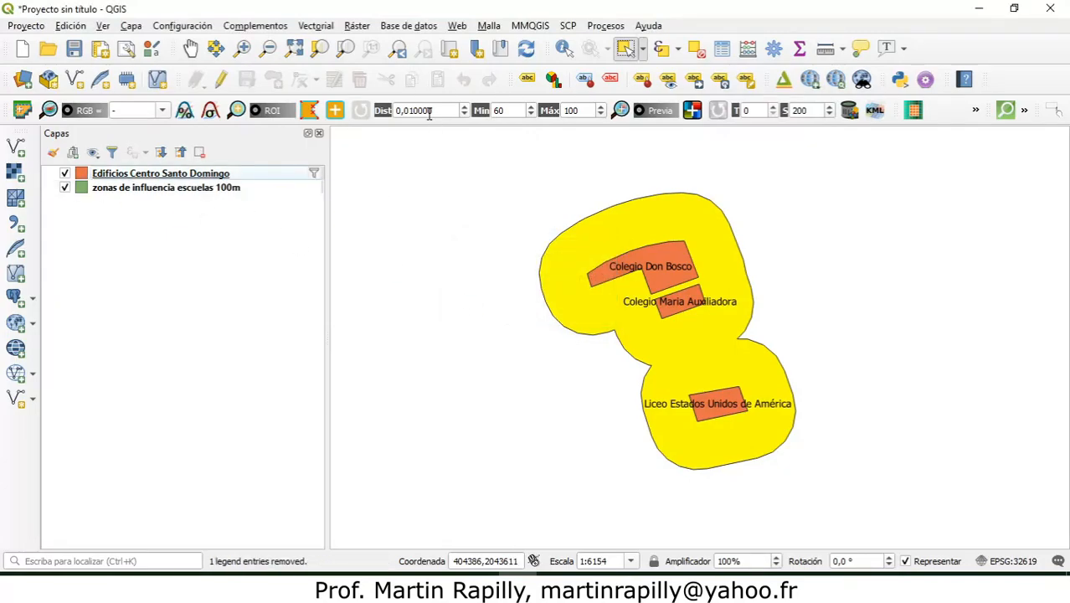
Step: Clear the feature selection on the zonas de influencia escuelas 100m layer
left_click(291, 52)
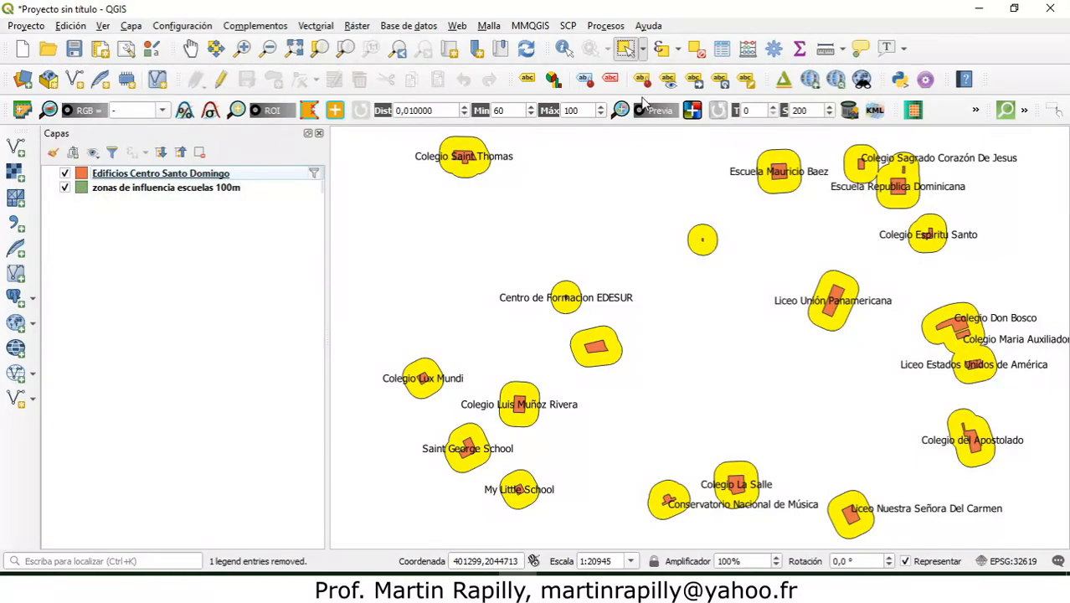
left_click(695, 48)
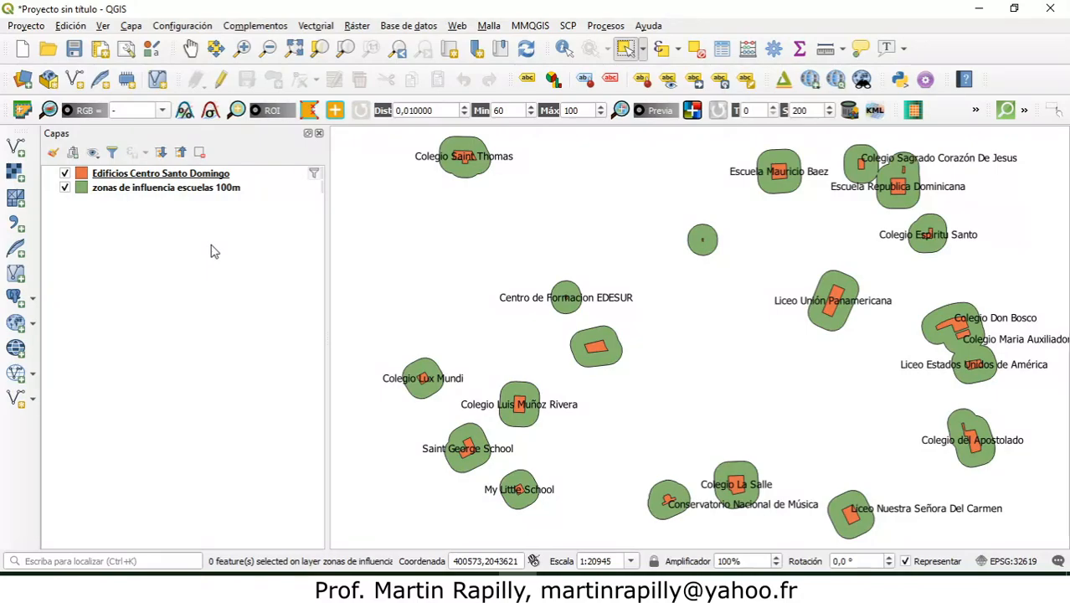
Step: Add the street shapefile calles Centro Santo DomingoUTM19N.shp from the Vectores folder to the project as a vector layer
left_click(16, 149)
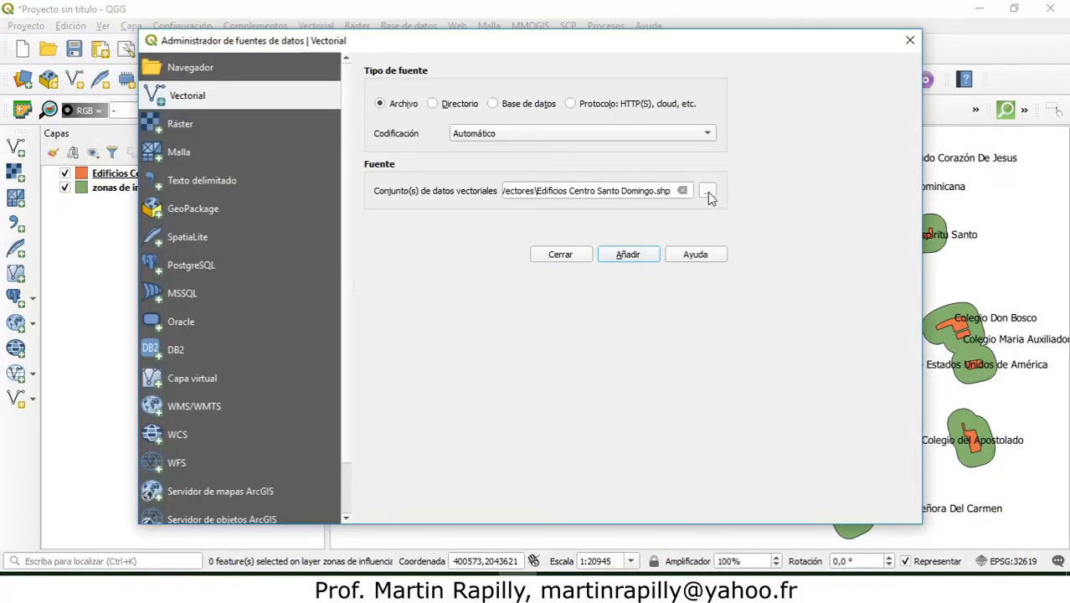
left_click(707, 192)
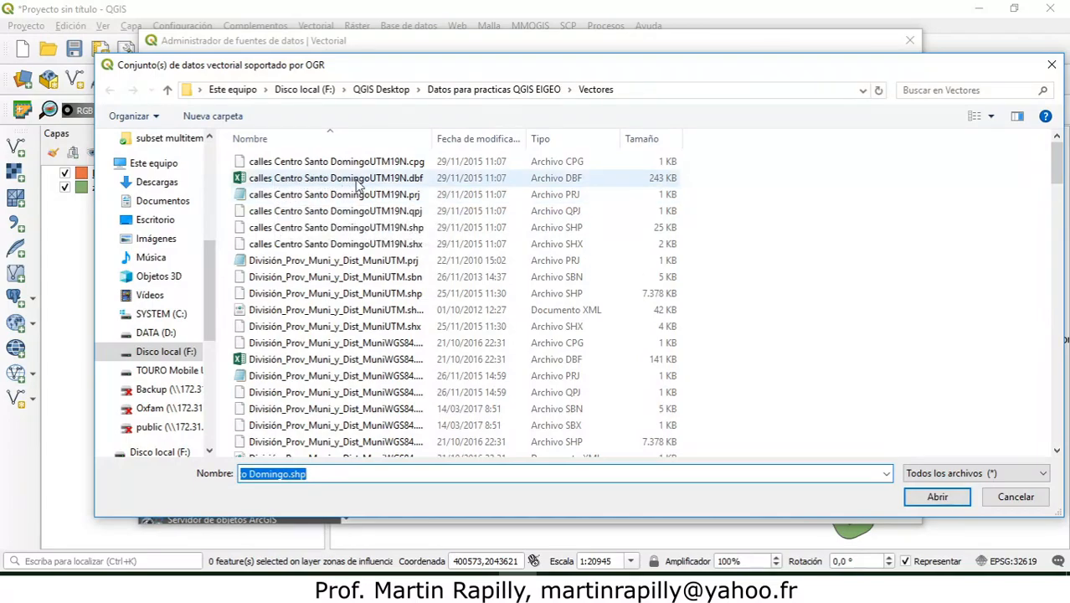
left_click(377, 231)
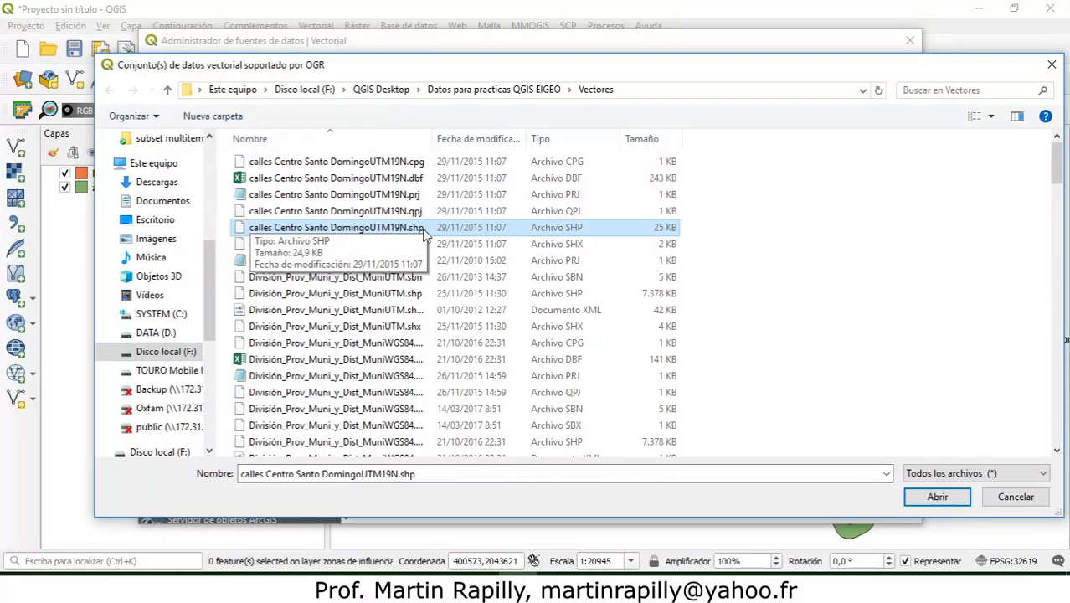
left_click(931, 497)
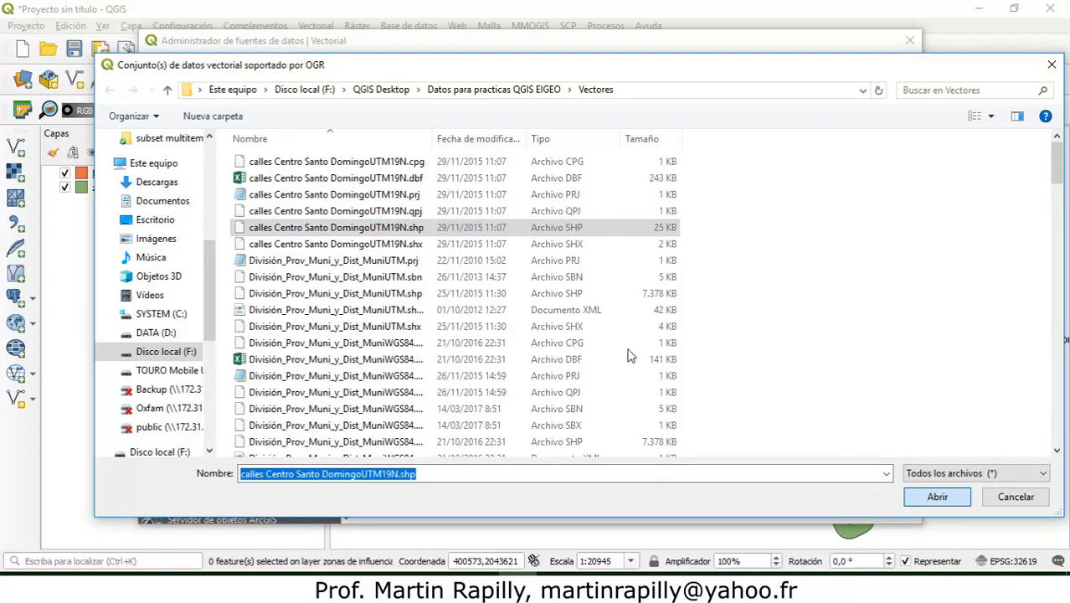
left_click(933, 498)
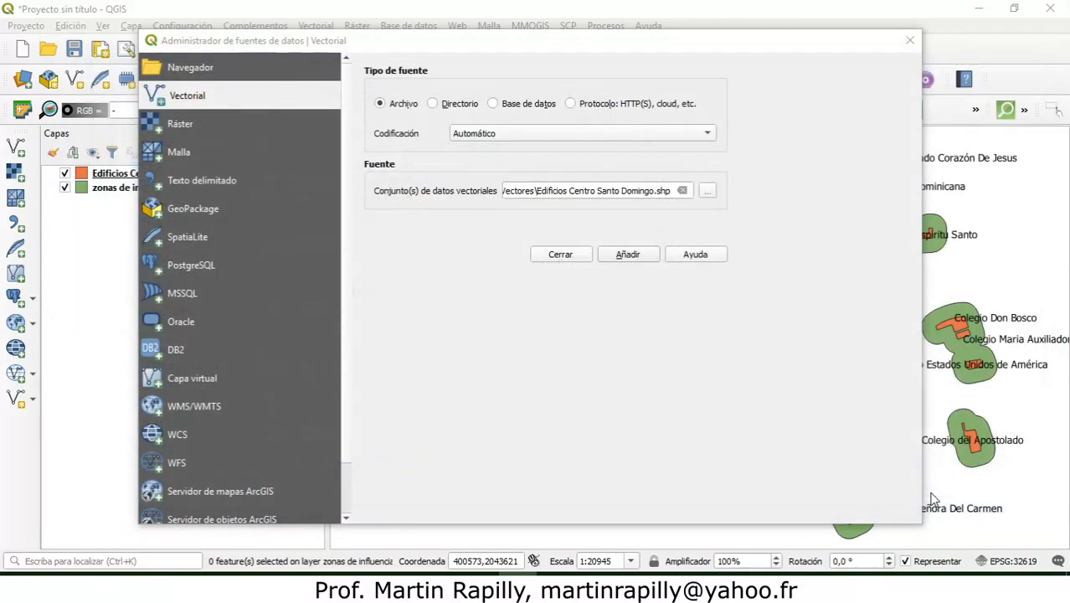
left_click(805, 506)
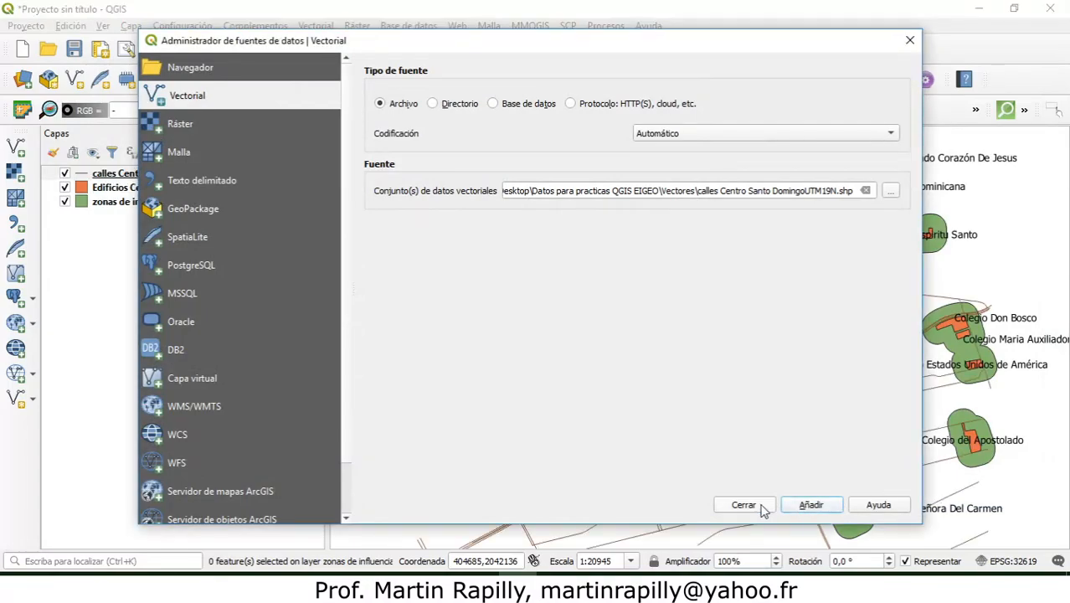
left_click(764, 507)
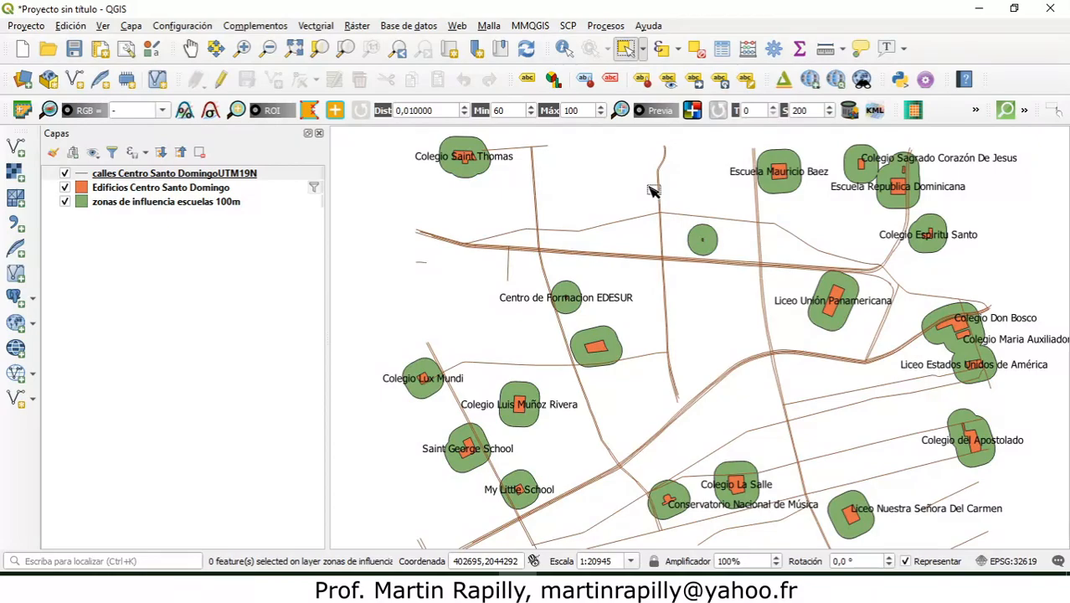
Step: Set up a Buffer of the calles Centro Santo DomingoUTM19N layer with a 50 m distance and dissolved result
left_click(326, 27)
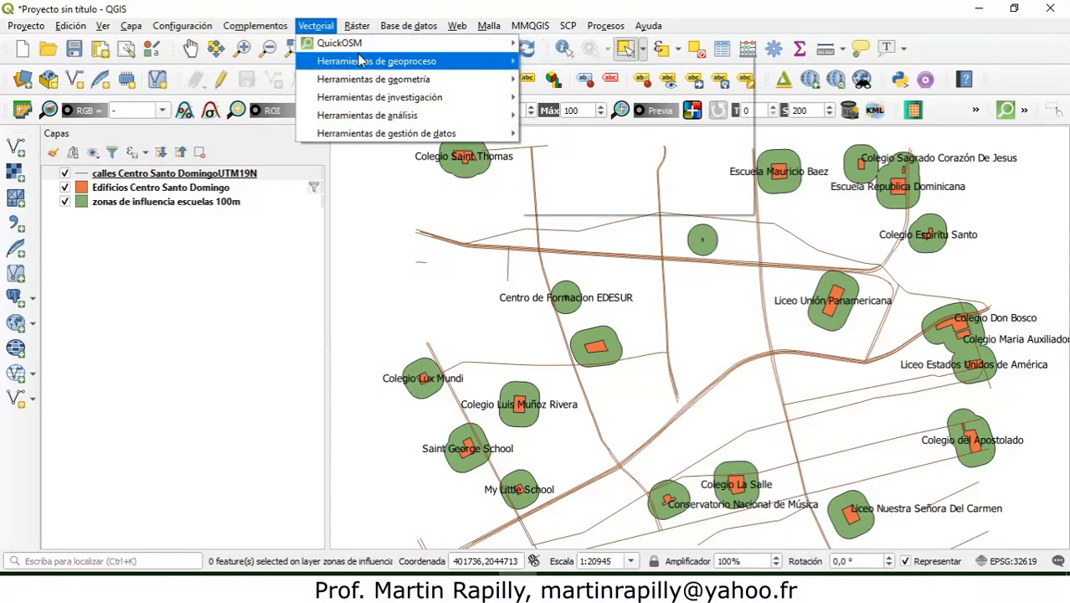
mouse_move(392, 66)
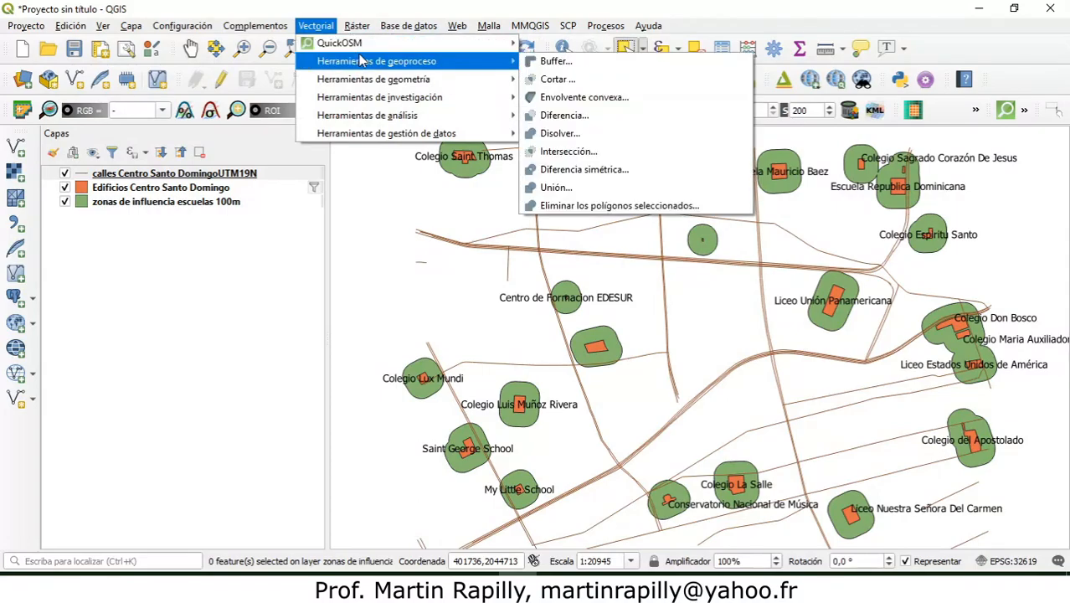
left_click(549, 63)
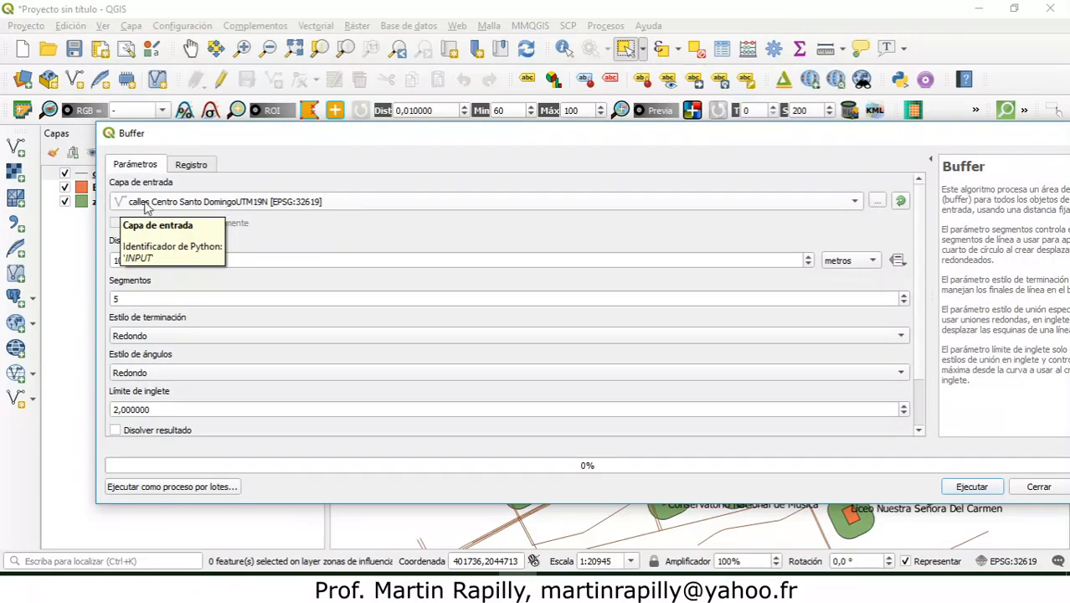
left_click(119, 261)
key("BackSpace")
type("5")
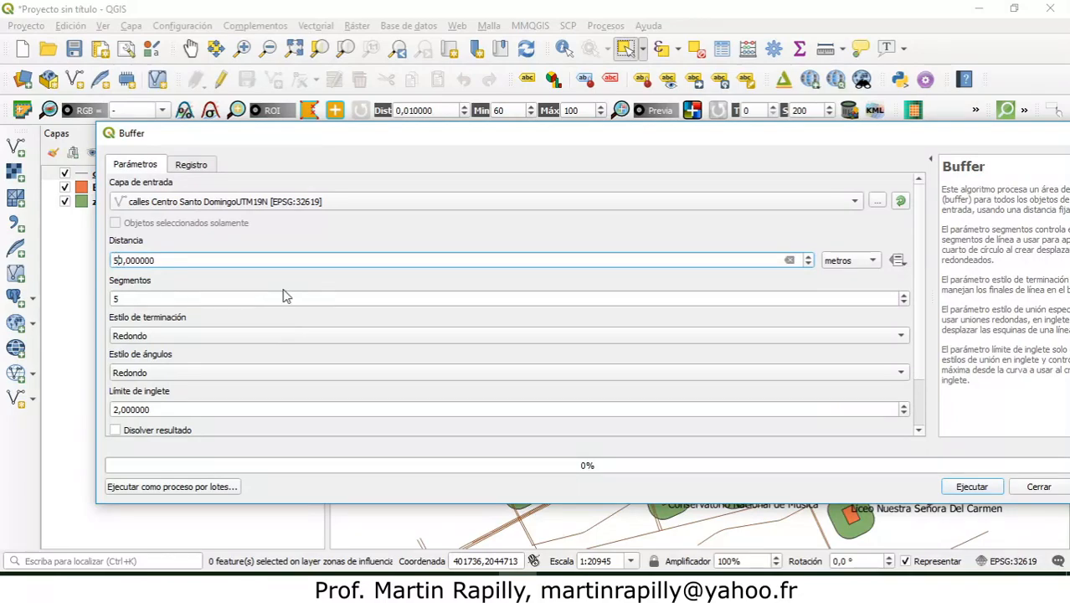
left_click(116, 431)
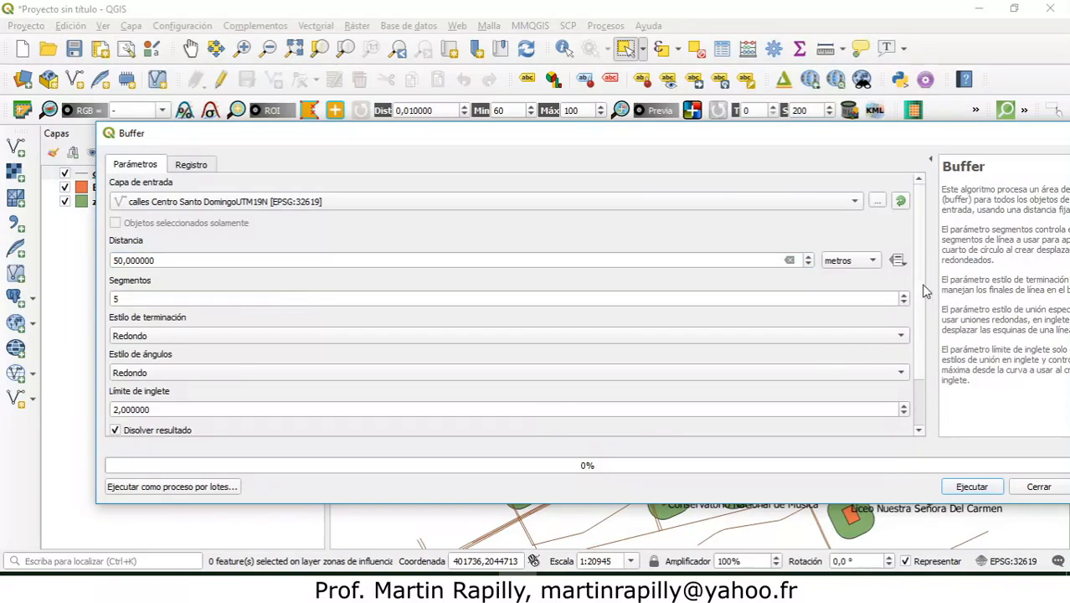
Step: Run the street buffer, saving the output in the temp folder as shapefile zonas de influencia calles 50m
scroll(925, 310, "down", 2)
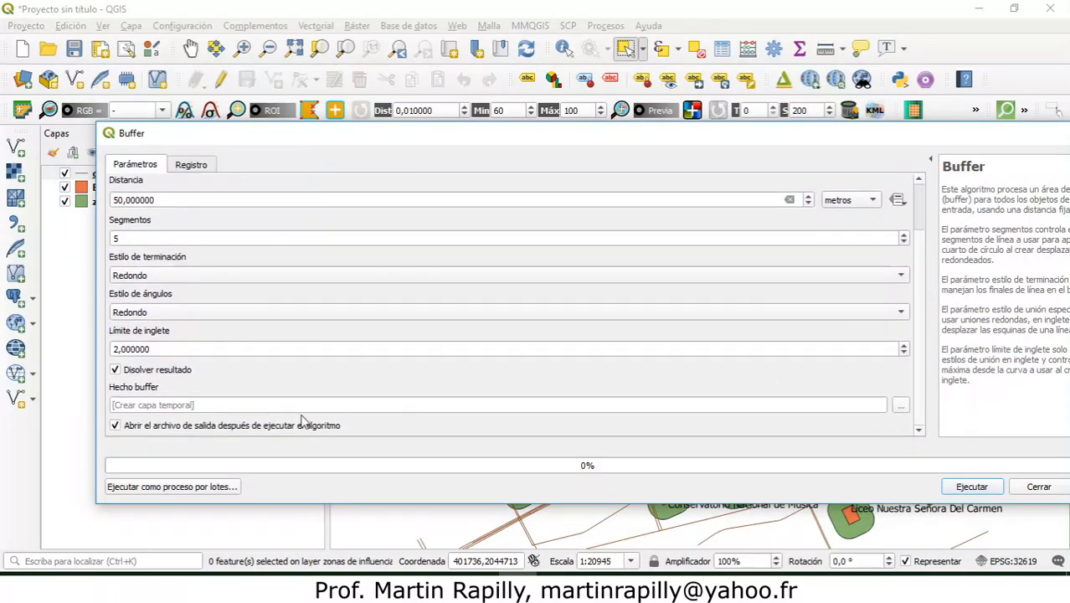
left_click(901, 407)
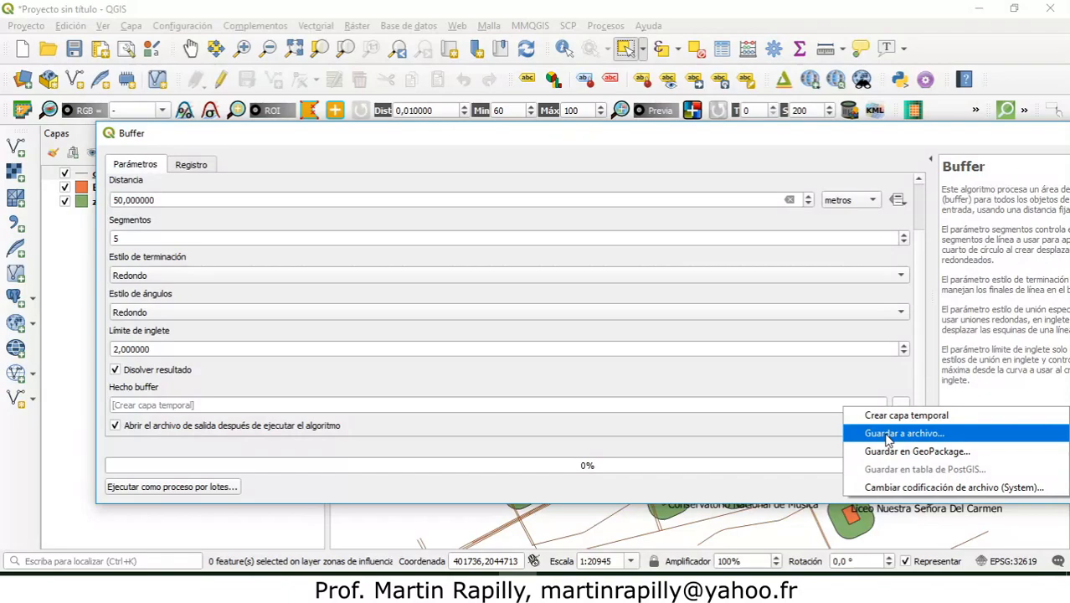
left_click(888, 434)
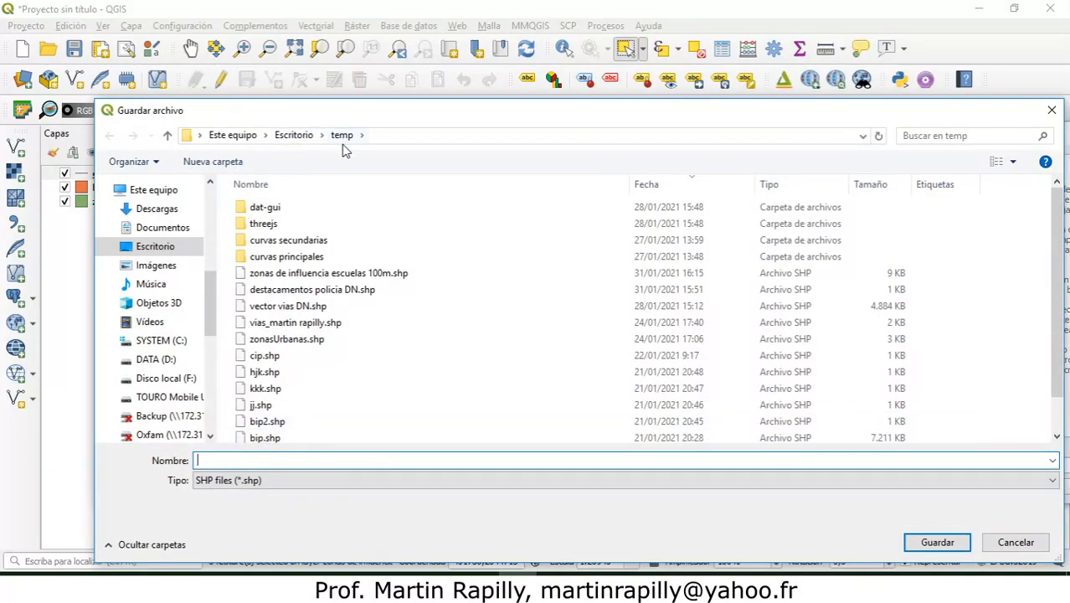
type("calles")
type(" zon")
key("BackSpace")
key("BackSpace")
key("BackSpace")
key("BackSpace")
key("BackSpace")
key("BackSpace")
key("BackSpace")
key("BackSpace")
key("BackSpace")
key("BackSpace")
type("zonas de i")
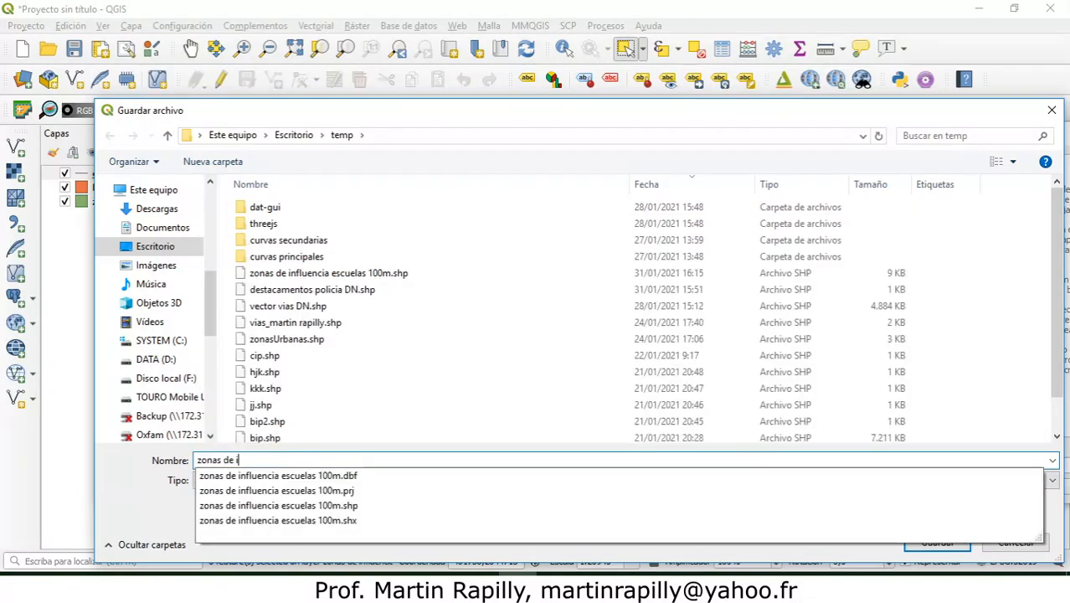
type("nfluencia calles ")
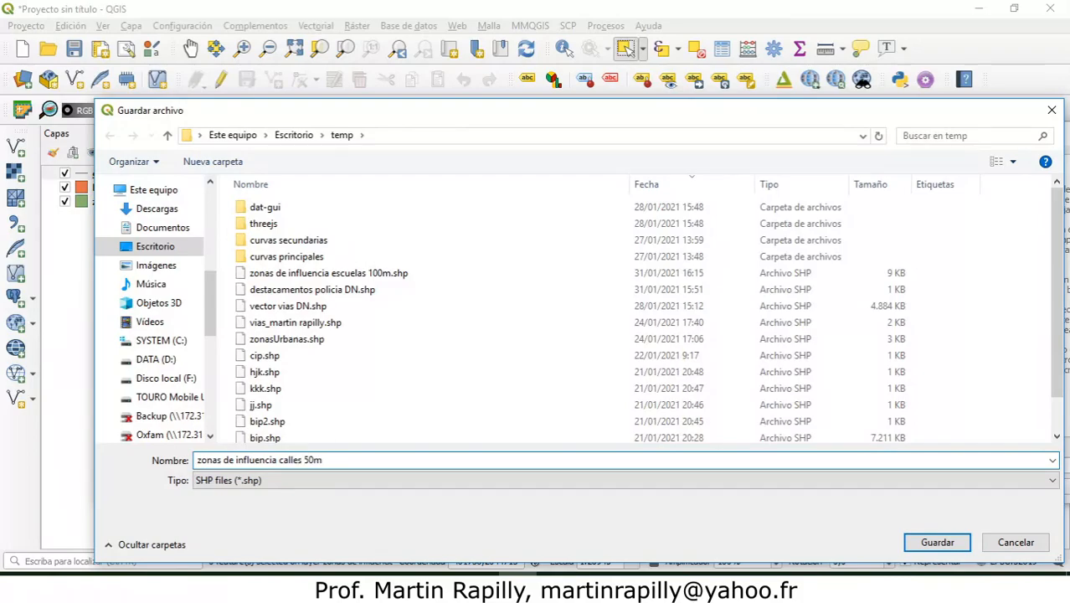
type("50m")
left_click(917, 546)
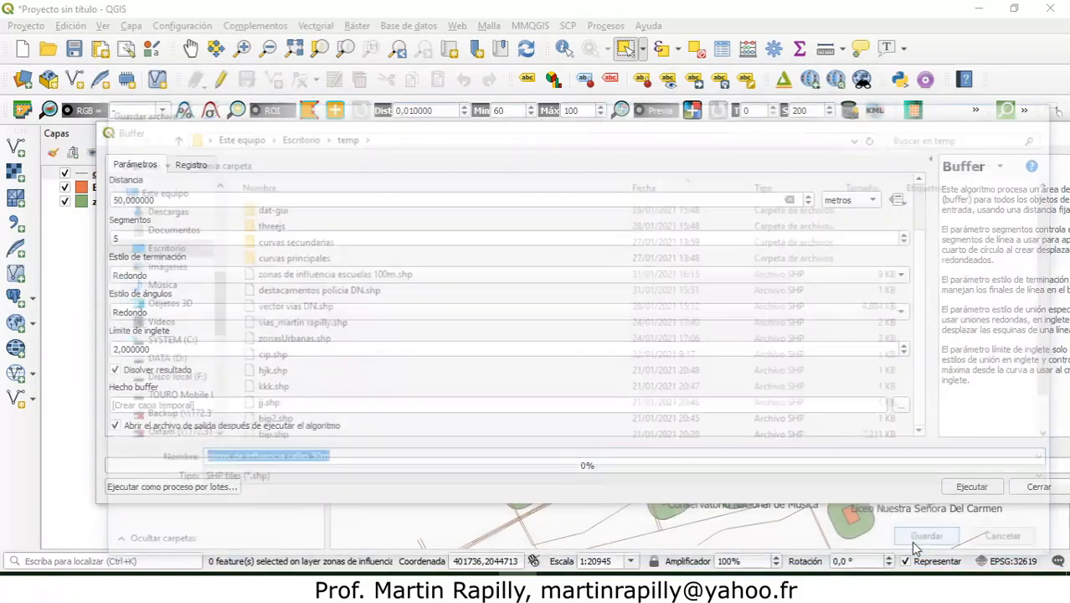
left_click(964, 493)
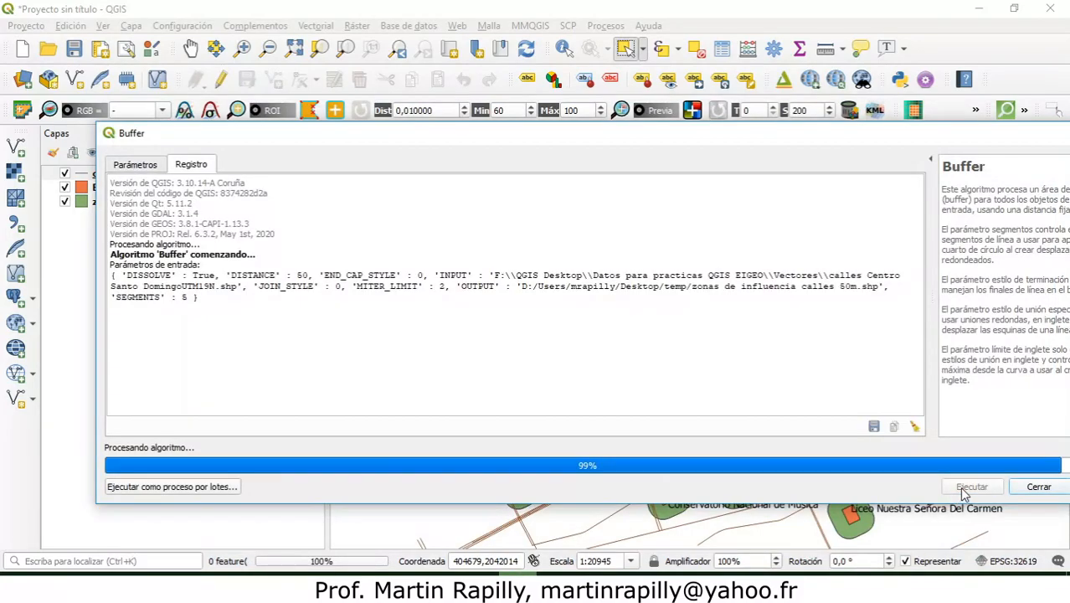
left_click(1033, 485)
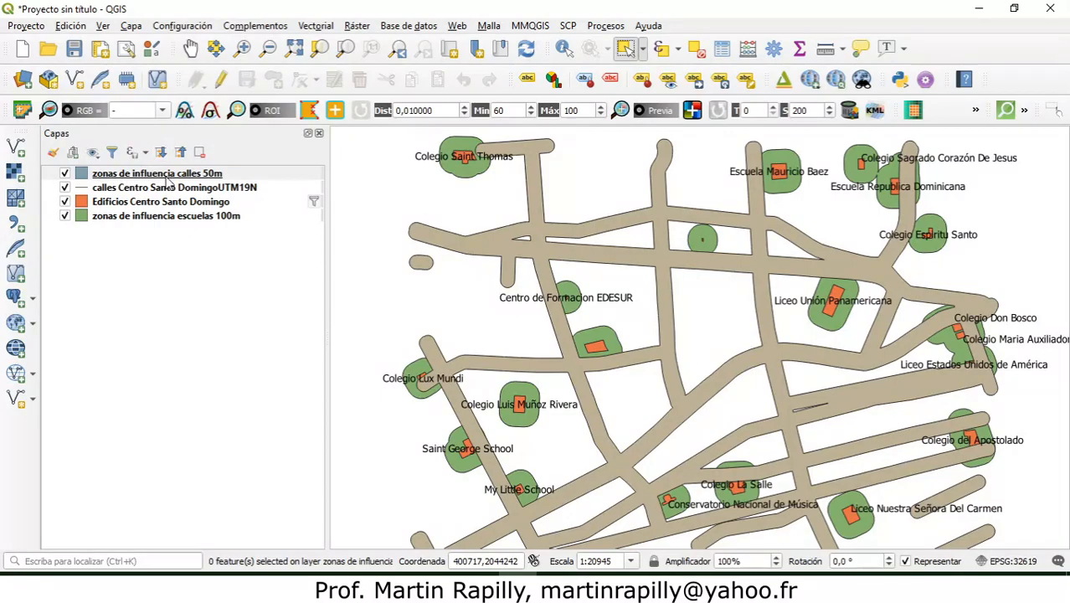
Step: Place the zonas de influencia calles 50m layer below the street lines and inspect its overlap with the school zone at Colegio Lux Mundi
left_click_drag(168, 179, 168, 199)
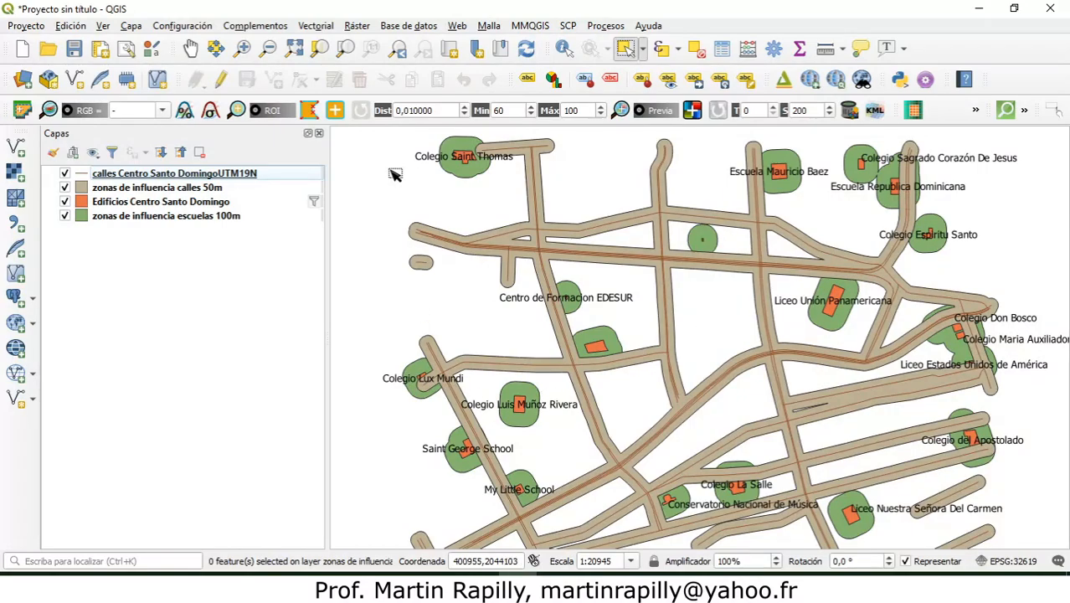
left_click(242, 48)
left_click_drag(391, 343, 471, 407)
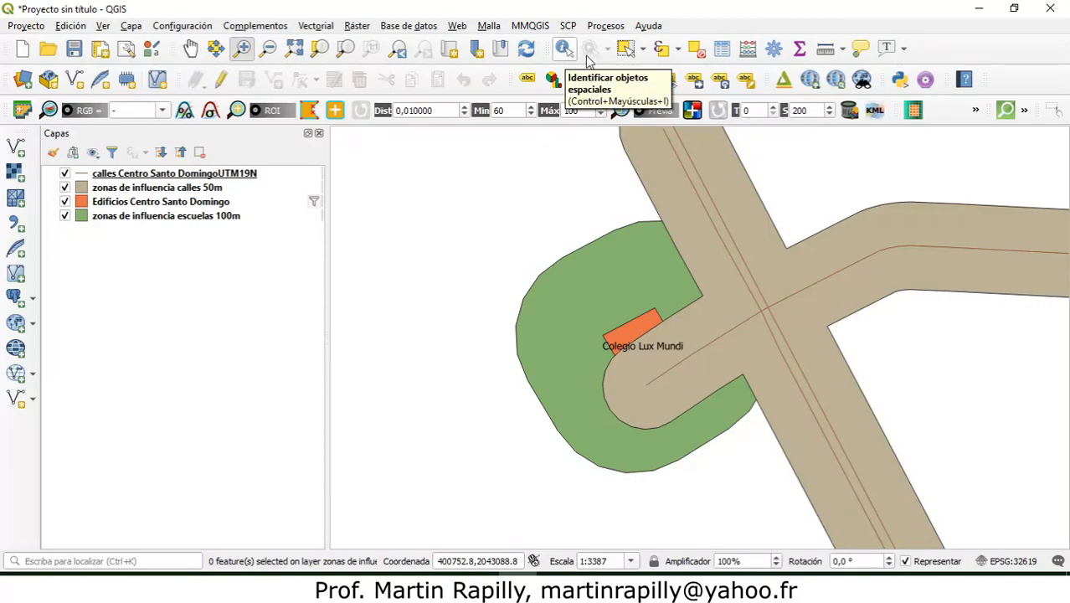
left_click(625, 49)
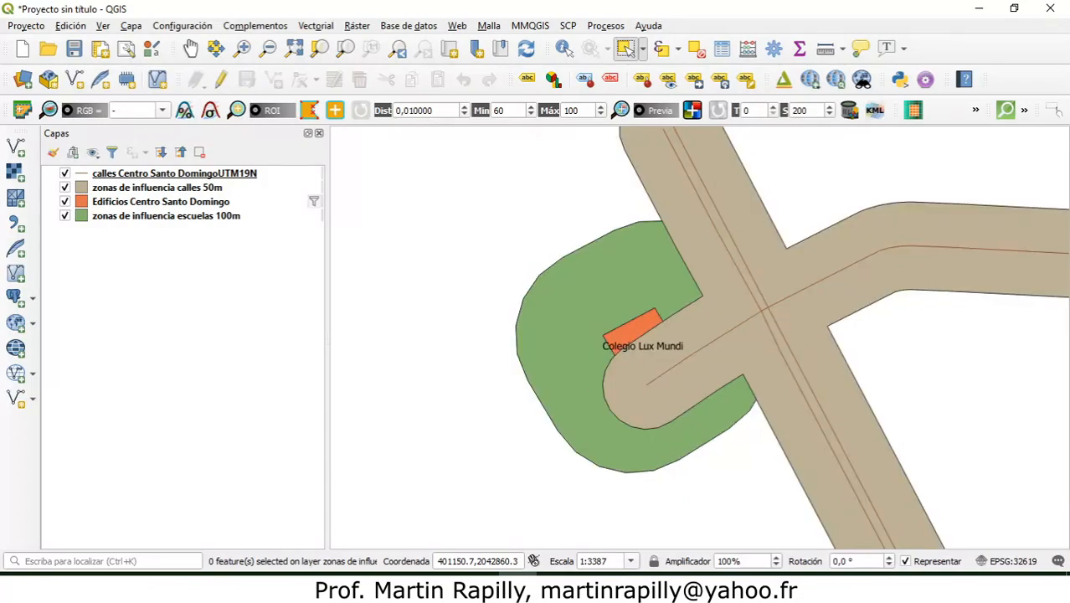
Step: Set up an Intersection with zonas de influencia calles 50m as input and zonas de influencia escuelas 100m as overlay layer
left_click(314, 28)
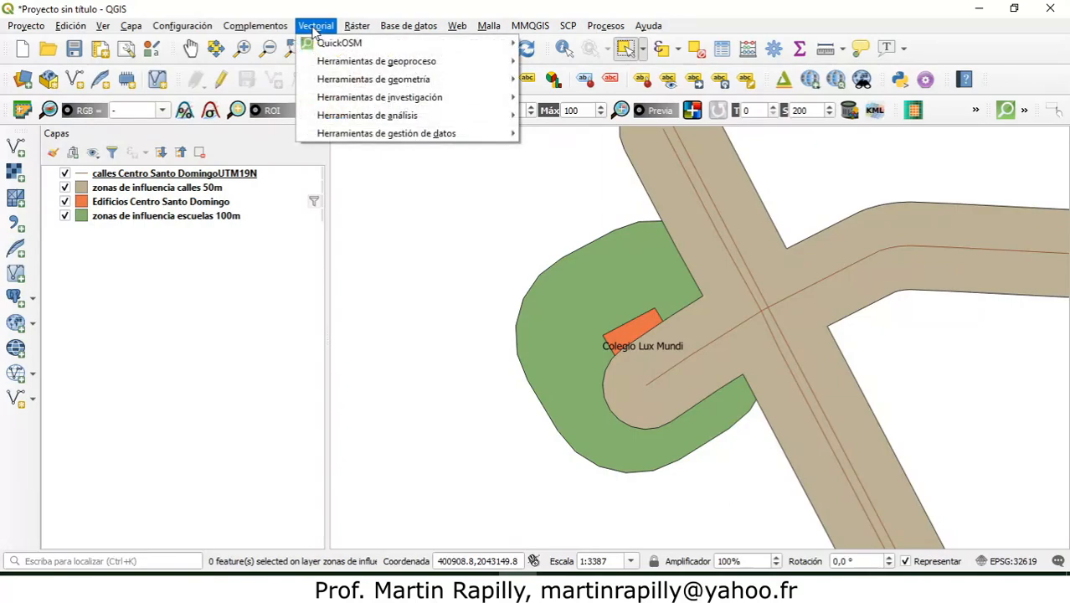
mouse_move(379, 67)
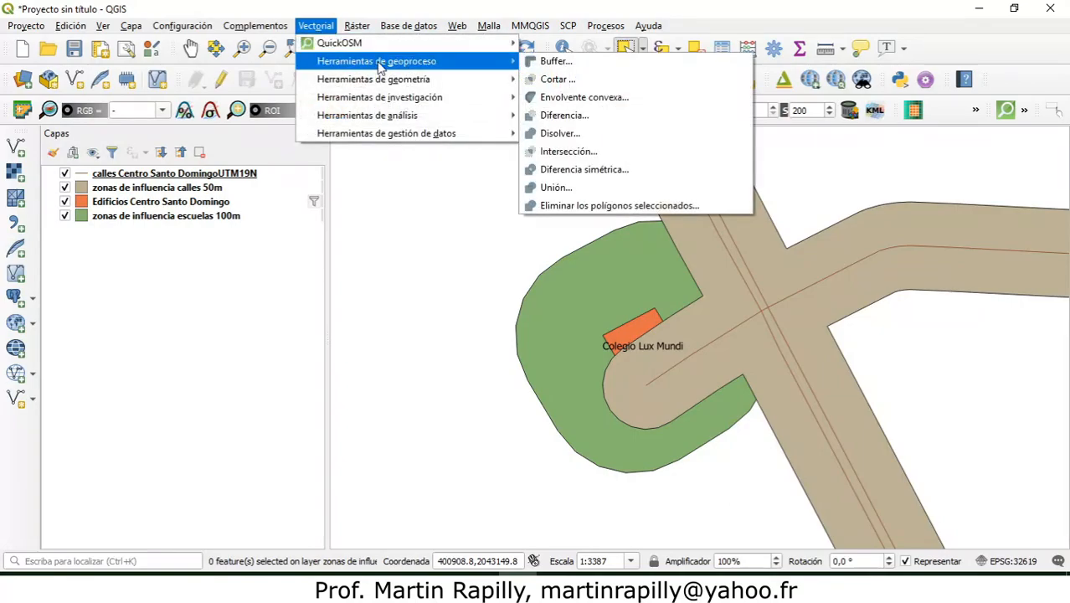
left_click(609, 155)
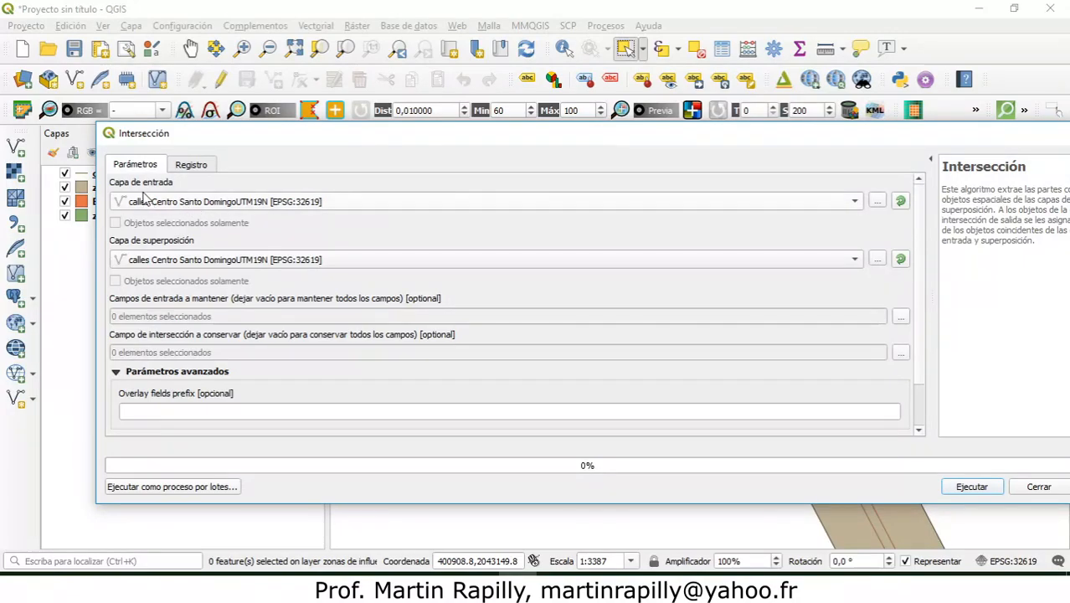
left_click(855, 207)
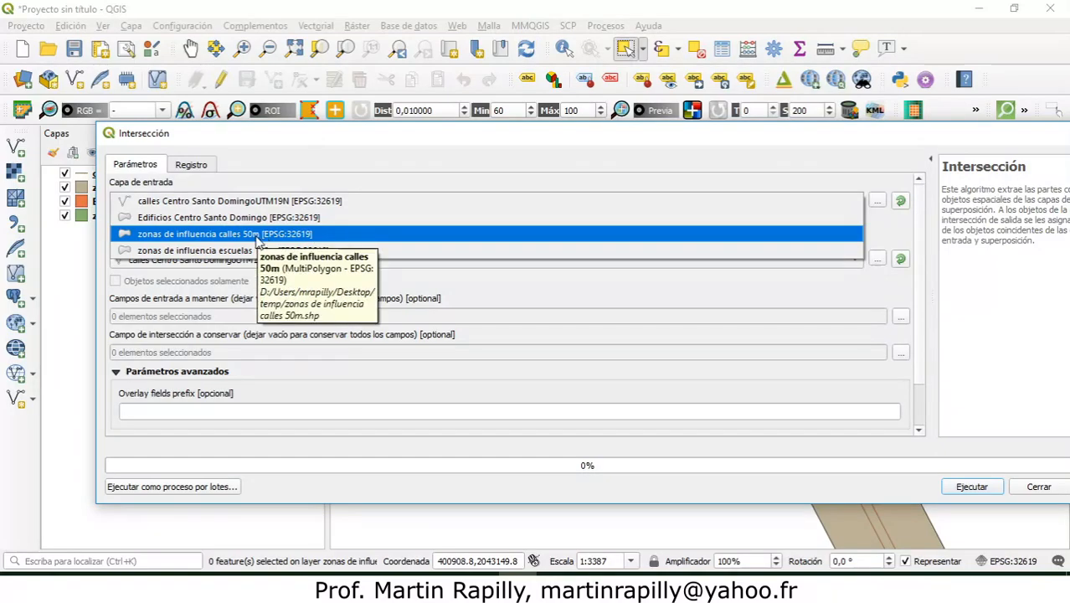
left_click(257, 235)
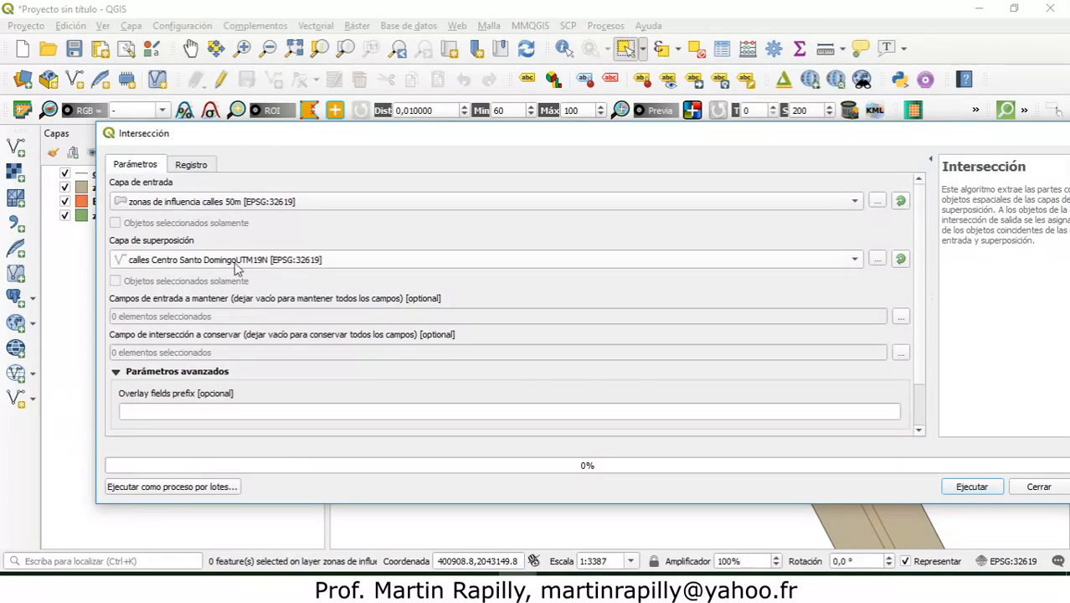
left_click(855, 260)
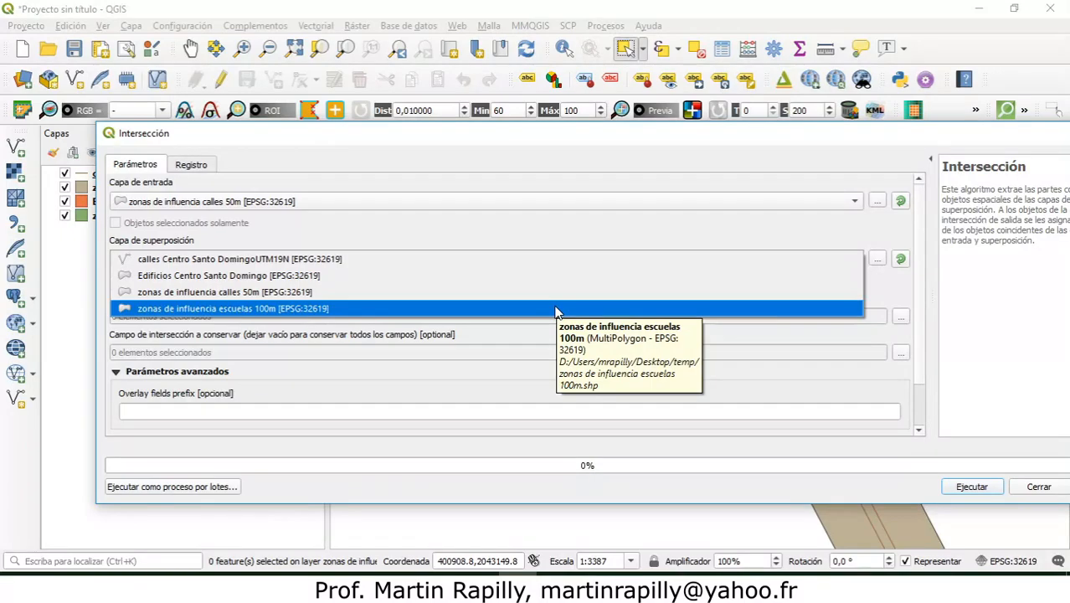
left_click(555, 309)
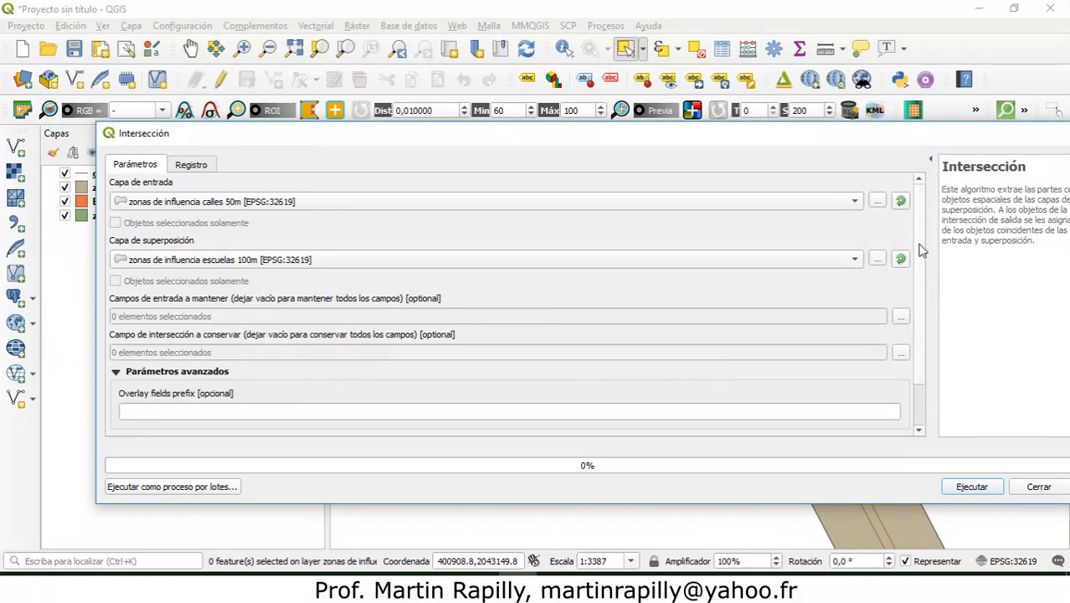
Step: Run the intersection, saving the output in the temp folder as shapefile zonas de compra o alquiler de mi casa
left_click_drag(920, 251, 922, 300)
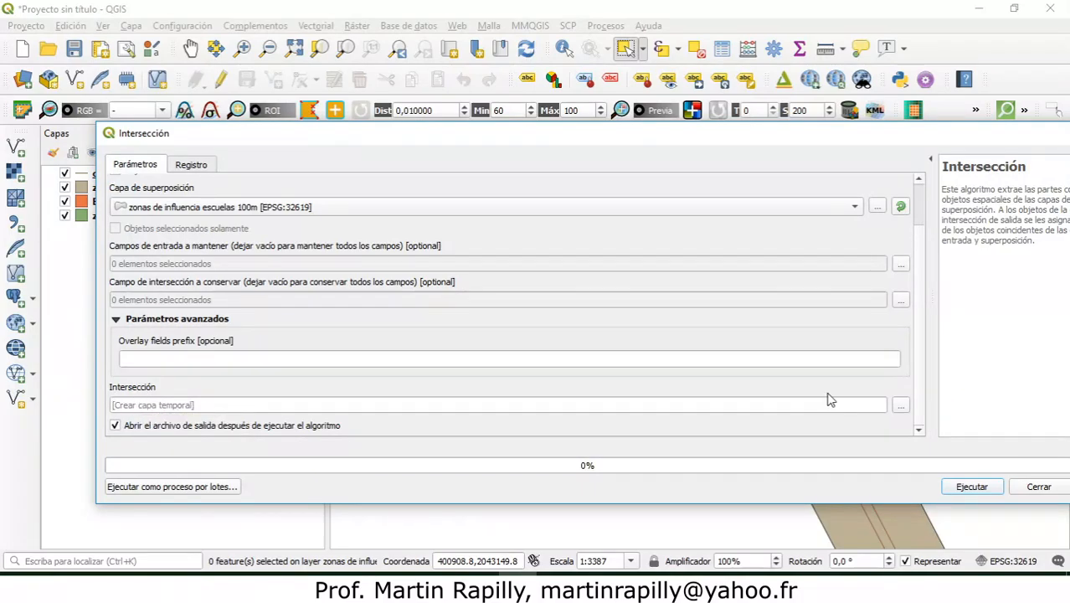
left_click(901, 405)
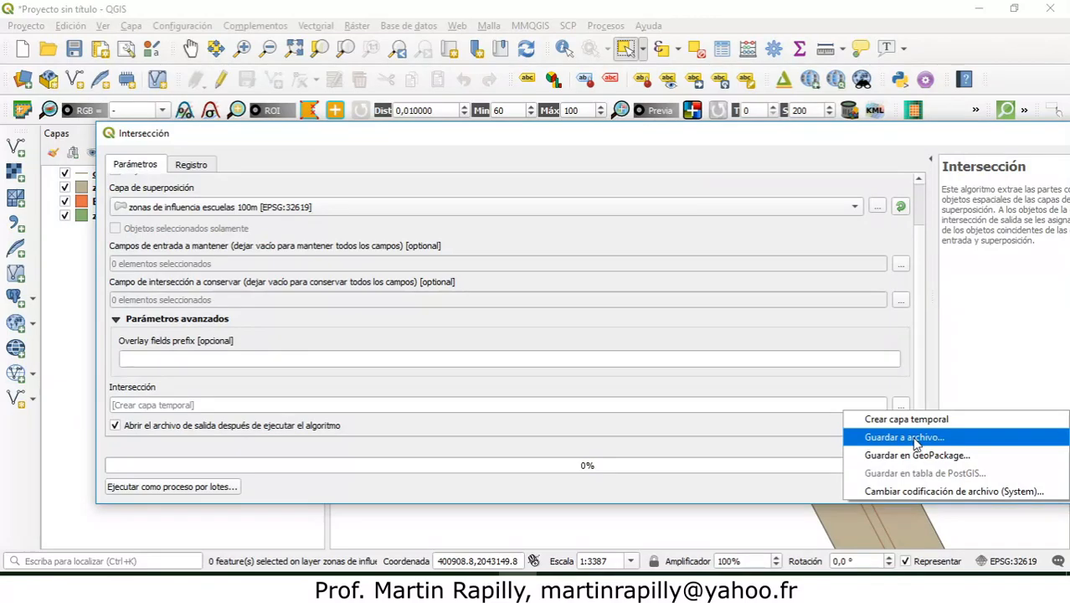
left_click(915, 443)
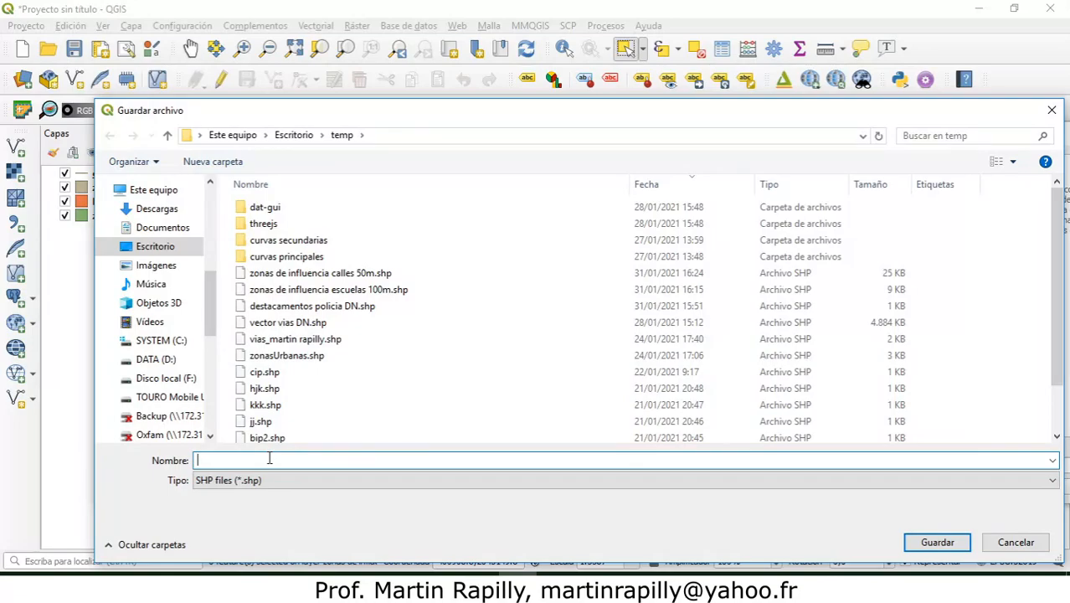
type("zonas")
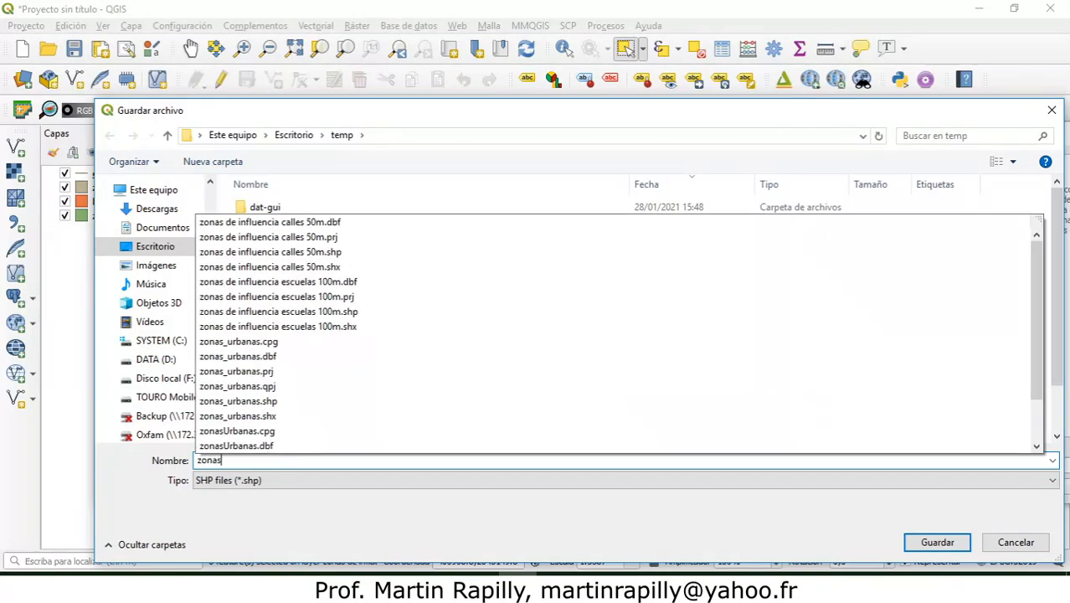
type(" de ")
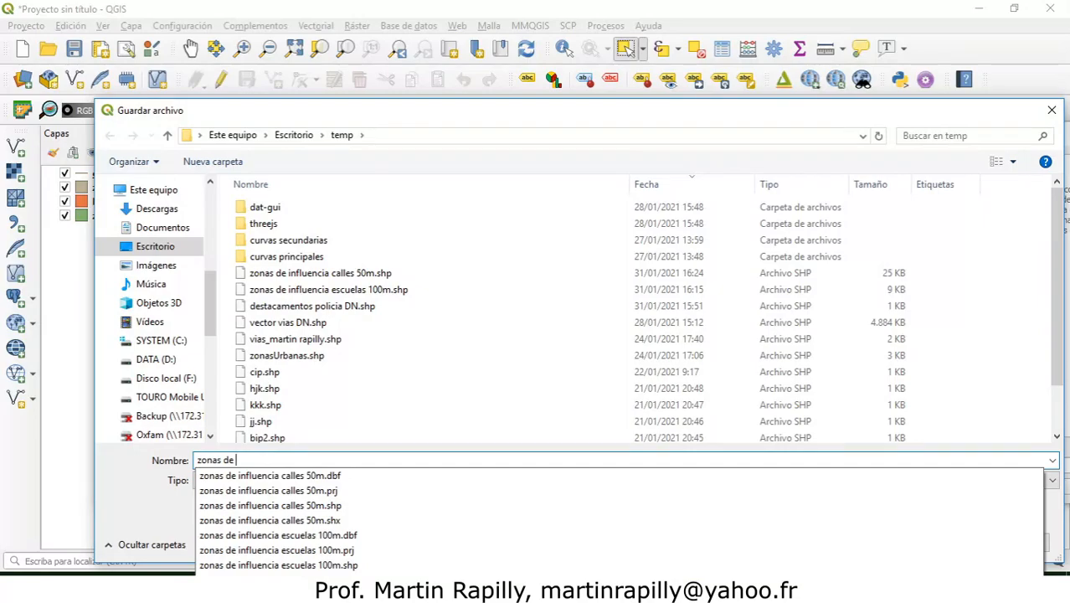
type("compra ")
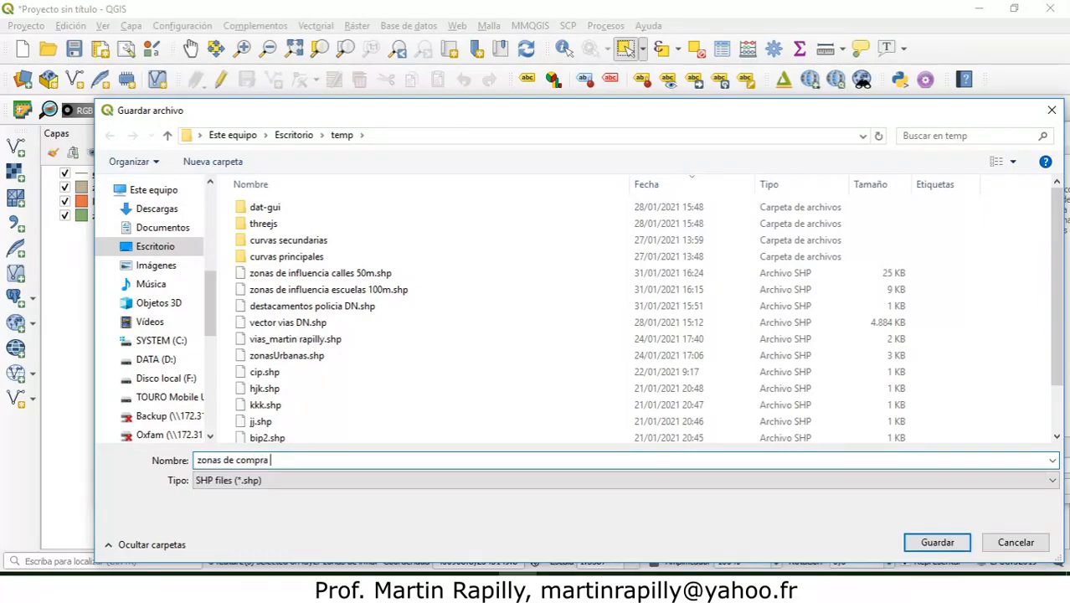
type("o alquiler de mi casa")
left_click(936, 542)
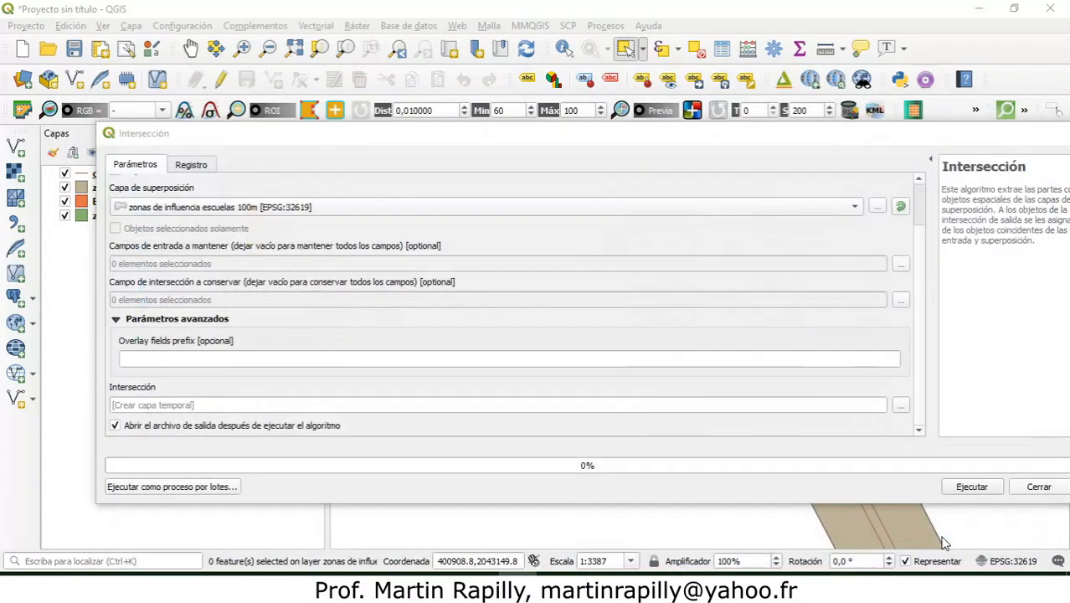
left_click(973, 486)
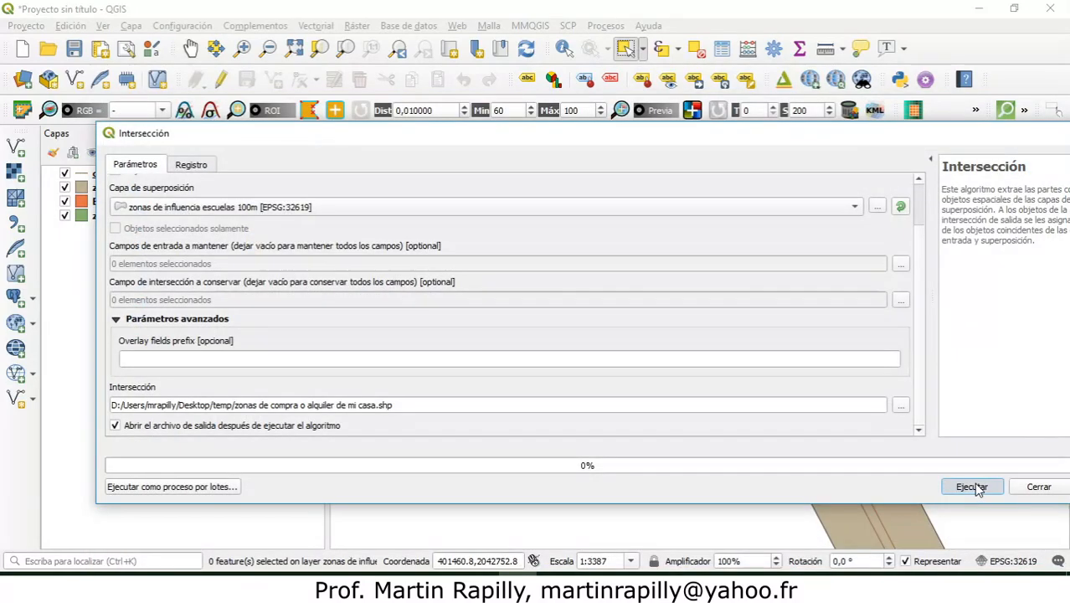
left_click(1021, 488)
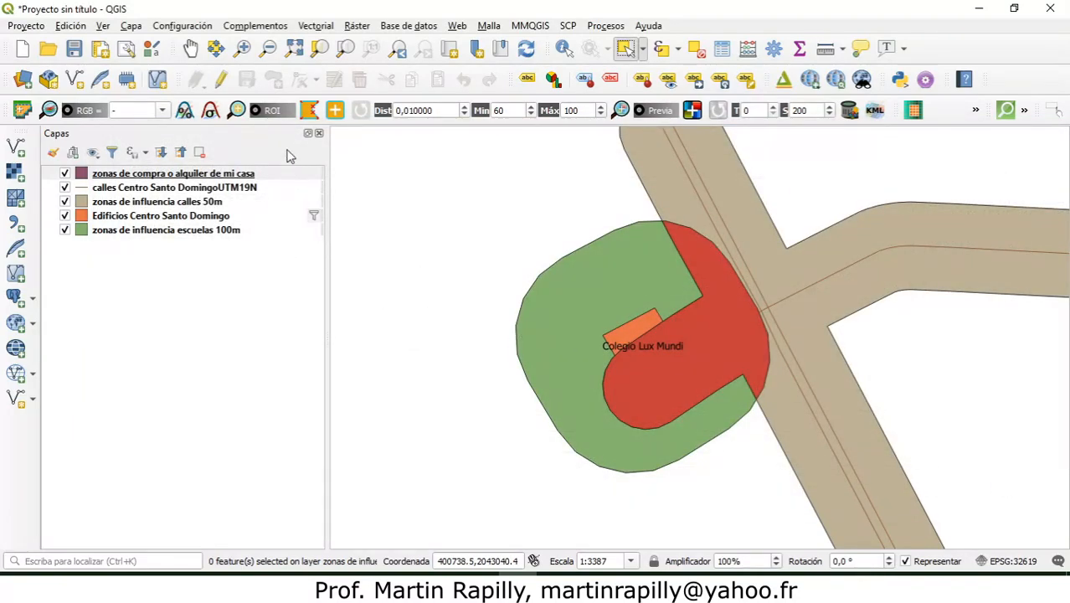
Step: Inspect the intersection zone around Colegio Lux Mundi with the zonas de influencia escuelas 100m layer hidden
left_click(294, 49)
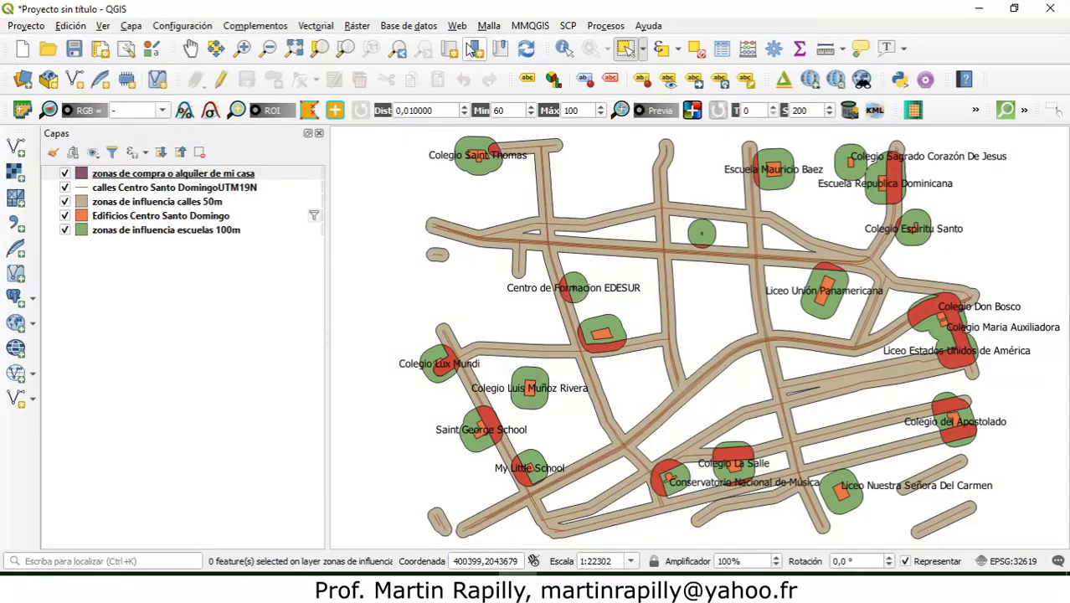
left_click(243, 48)
left_click_drag(401, 326, 499, 404)
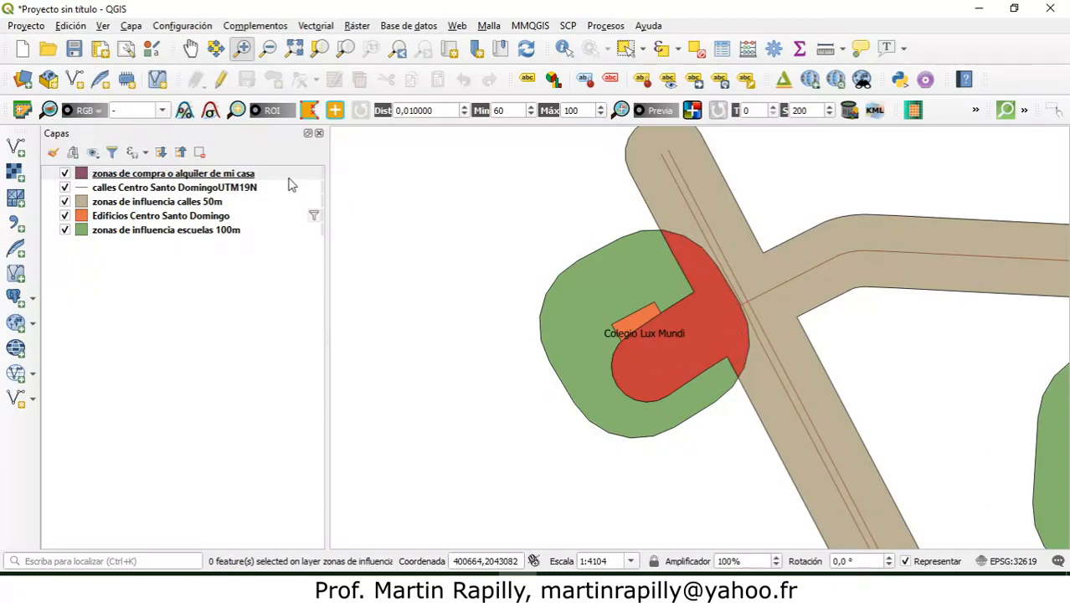
left_click(65, 231)
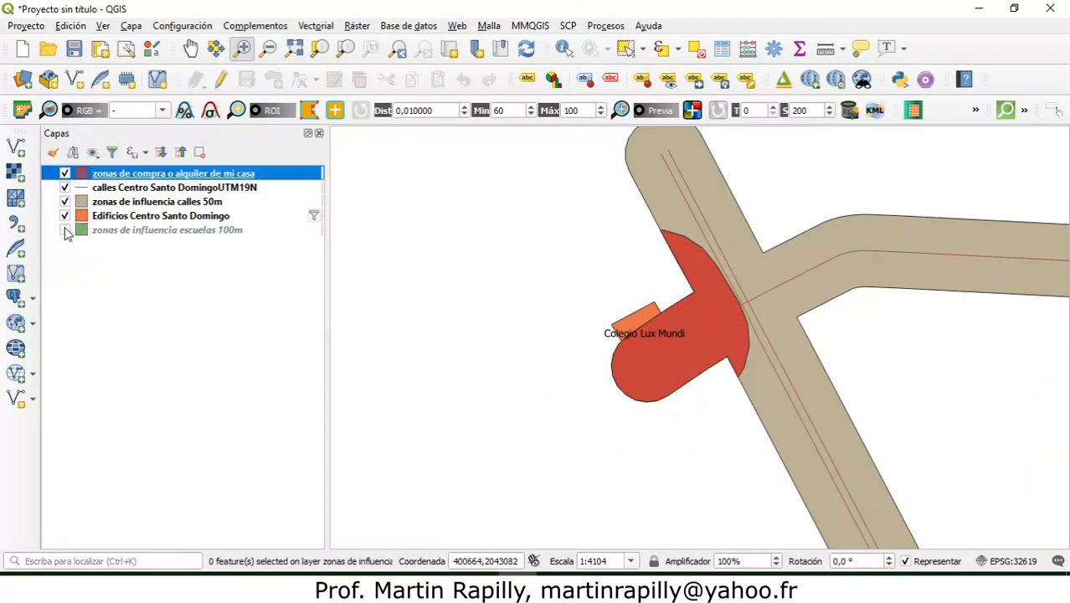
Step: Hide the zonas de influencia calles 50m and street line layers and view the intersection zones over the full map extent
left_click(65, 201)
left_click(65, 187)
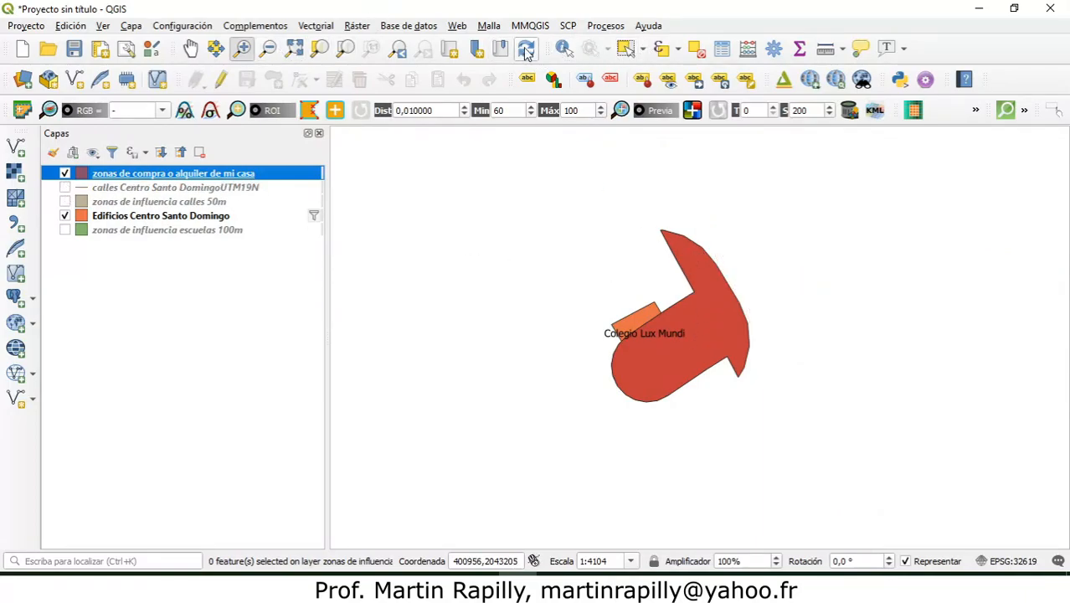
left_click(293, 48)
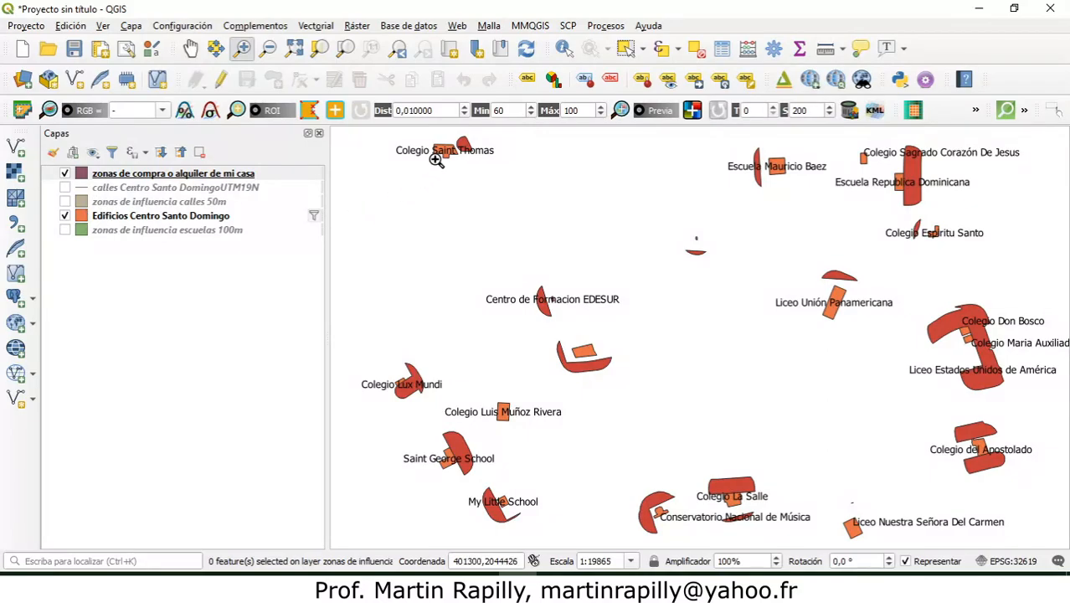
Step: Show the calles Centro Santo DomingoUTM19N layer and hide zonas de compra o alquiler de mi casa
left_click(66, 187)
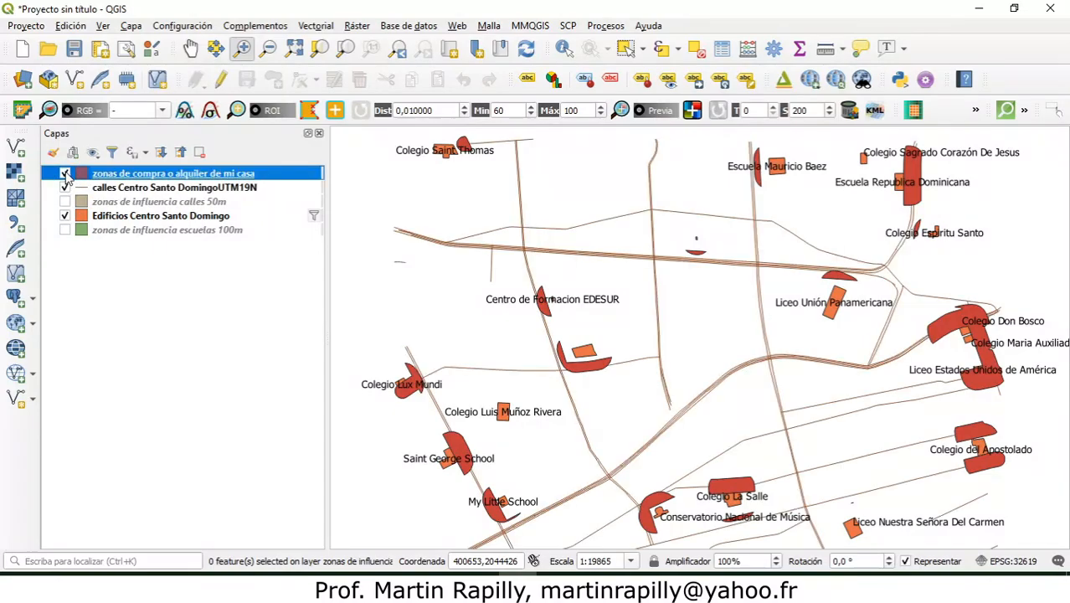
left_click(65, 173)
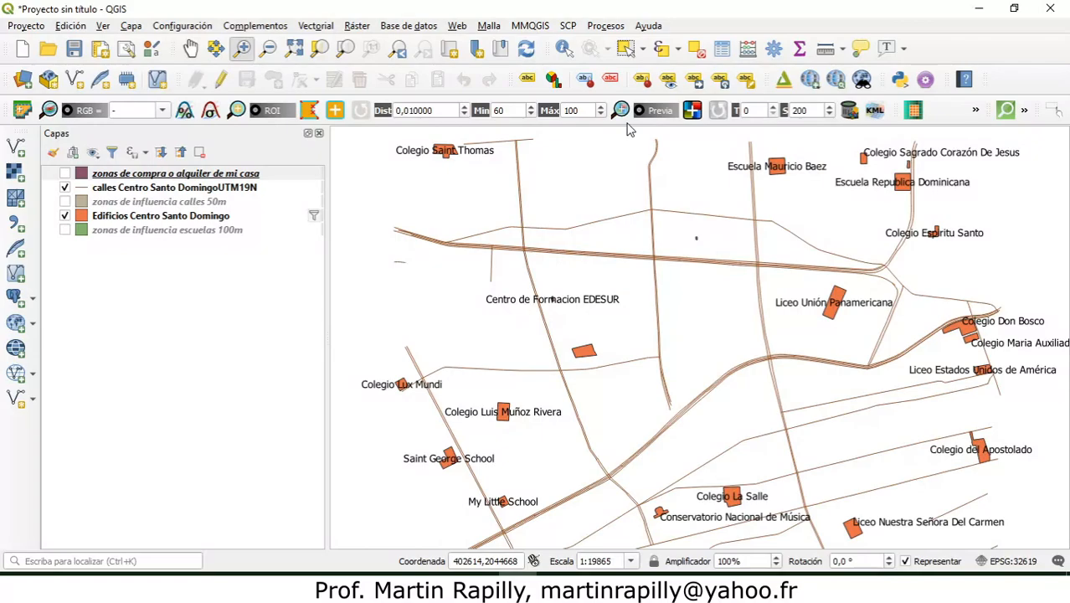
left_click(322, 26)
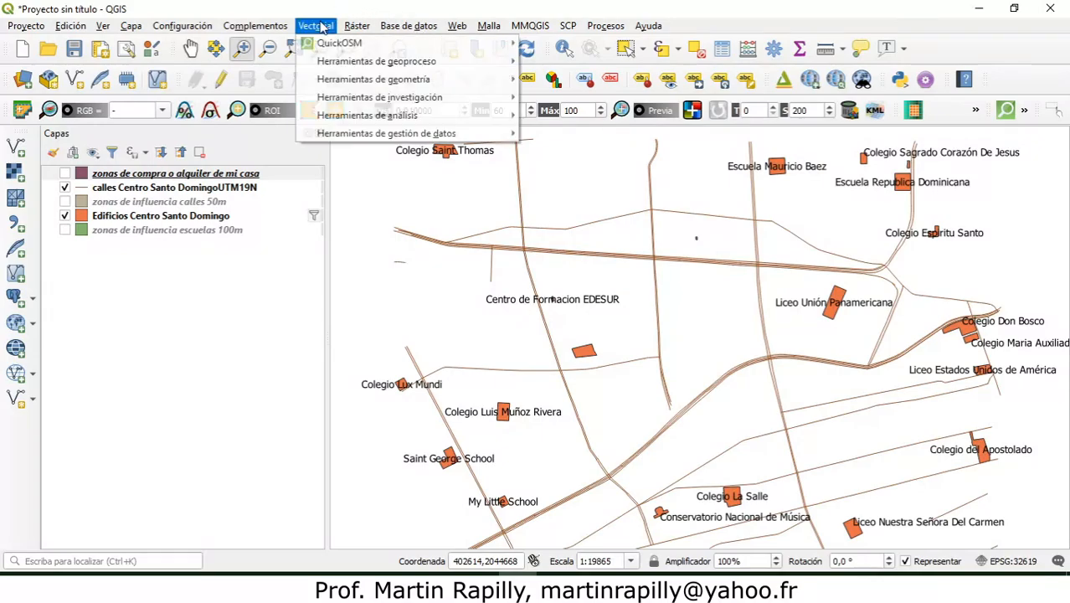
mouse_move(350, 29)
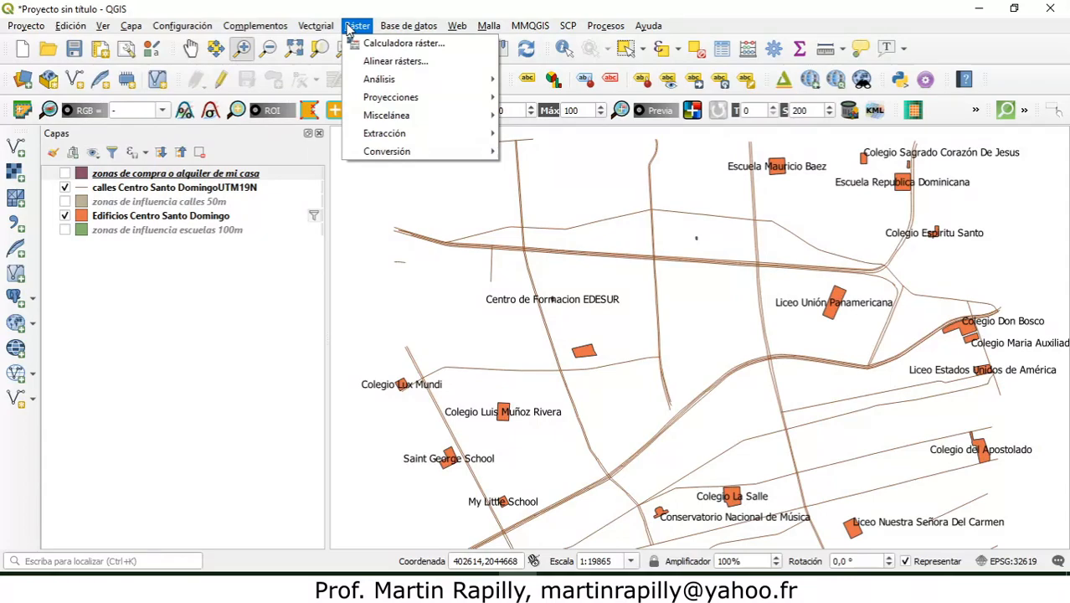
left_click(536, 10)
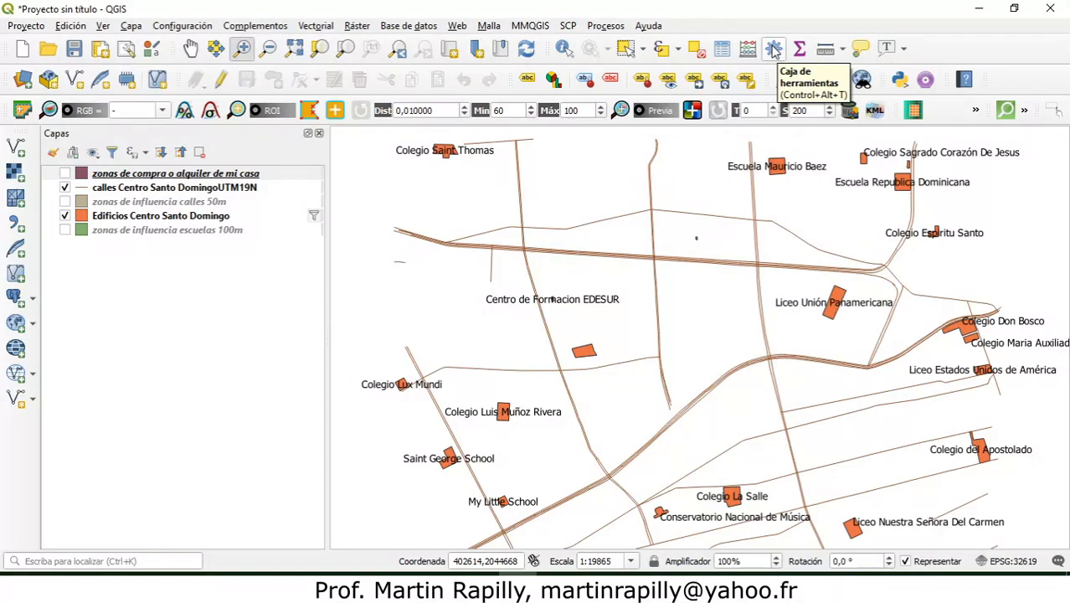
Step: Search the processing toolbox for "ruta" and open the Ruta más corta (punto a punto) algorithm
left_click(774, 49)
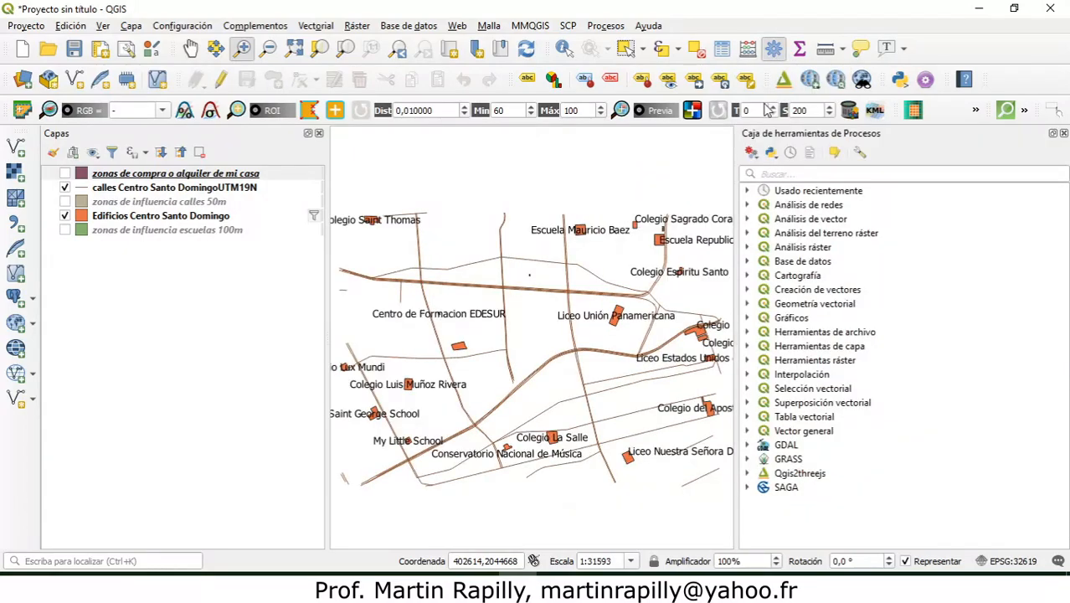
left_click(775, 174)
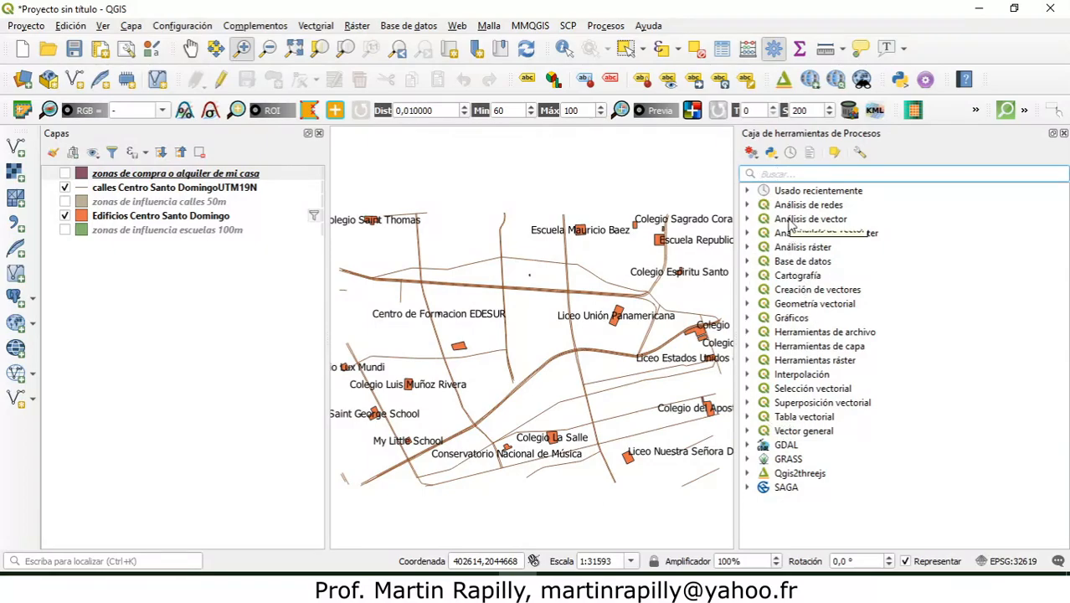
type("ruta")
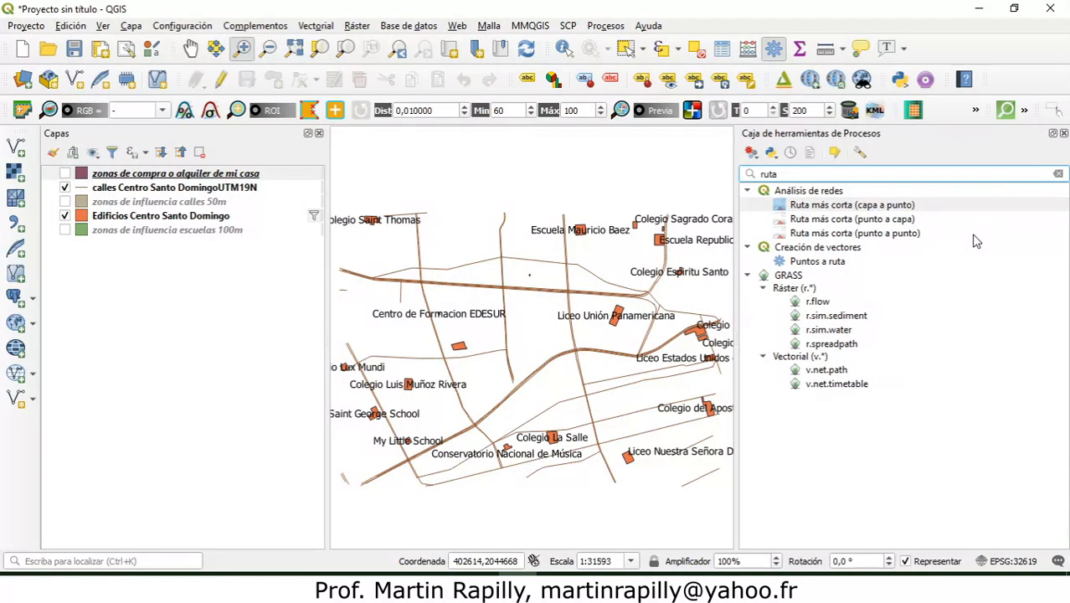
left_click(806, 235)
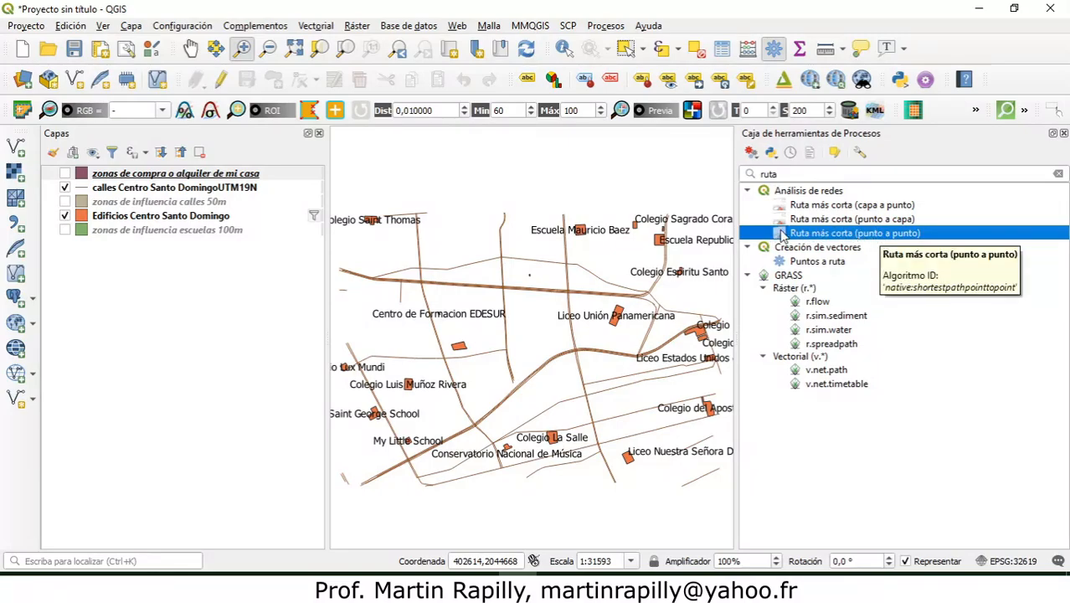
double_click(832, 233)
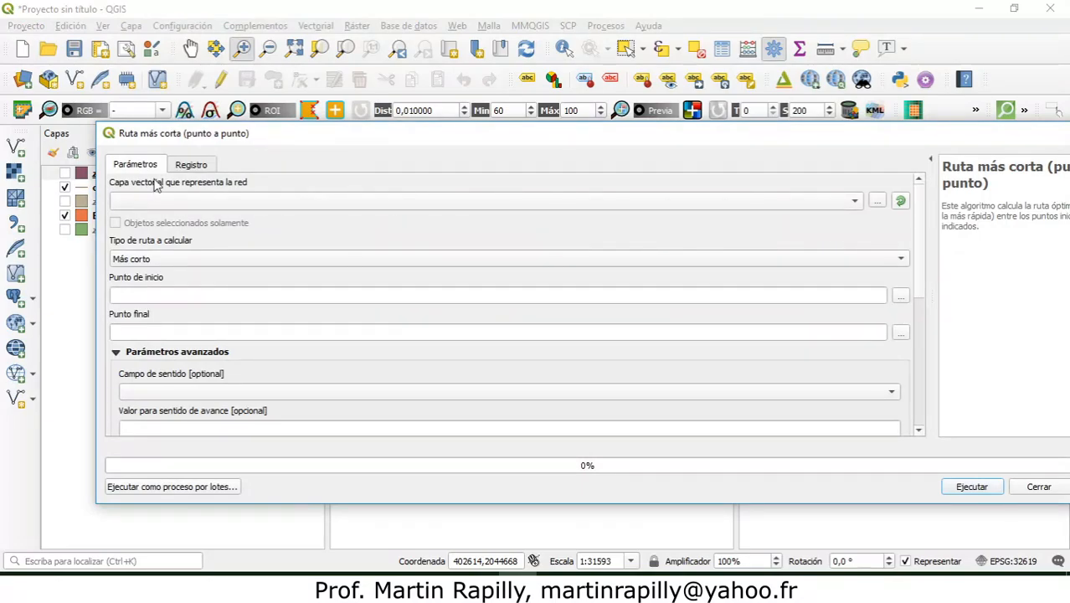
Step: Use calles Centro Santo DomingoUTM19N as the network layer and Más corto as the route type
left_click(856, 200)
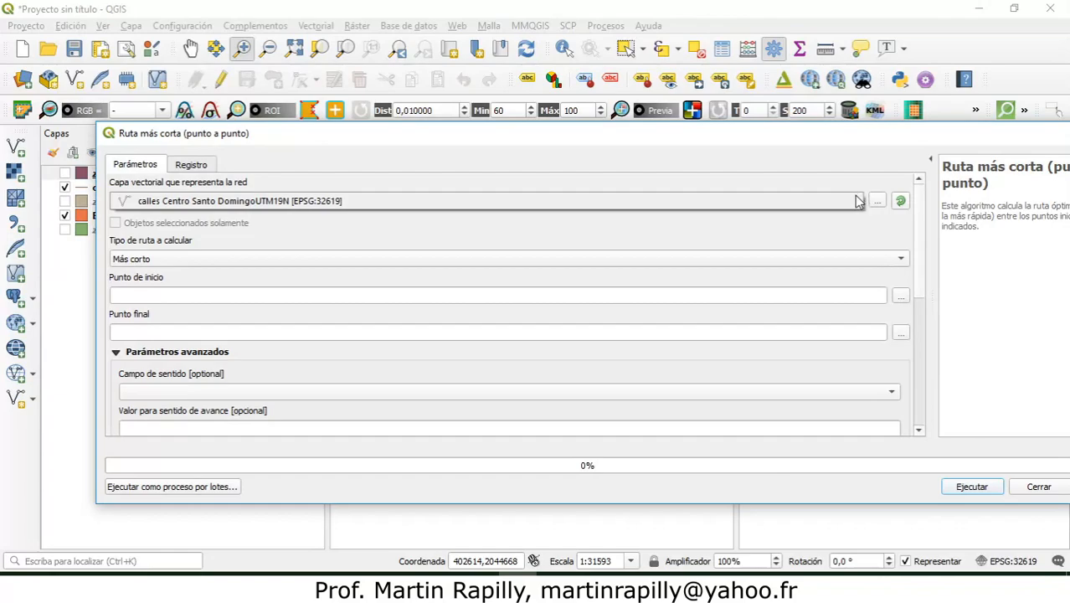
left_click(791, 207)
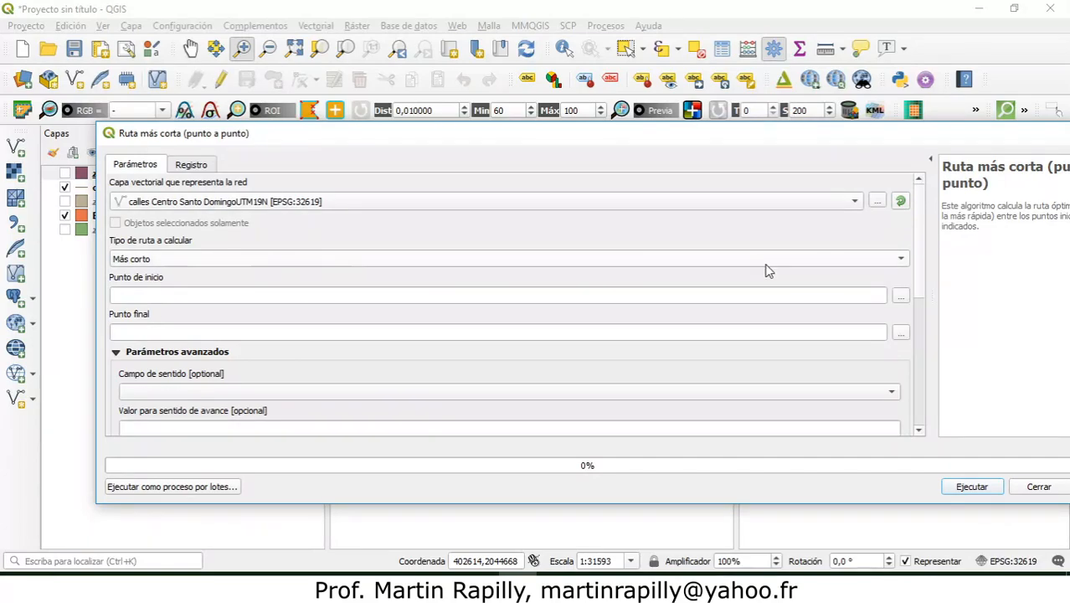
left_click(901, 260)
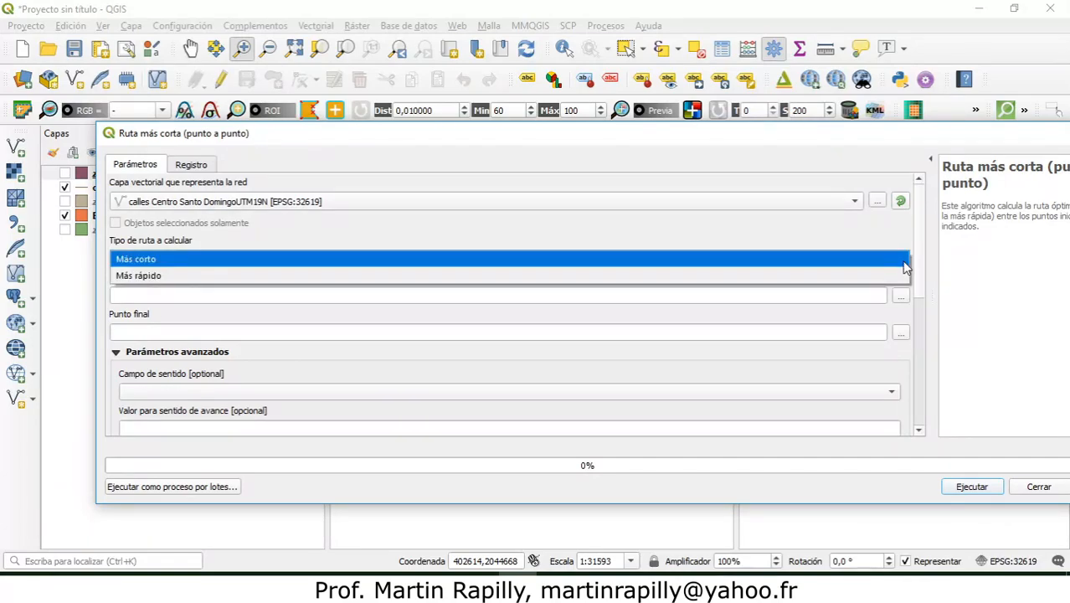
left_click(893, 266)
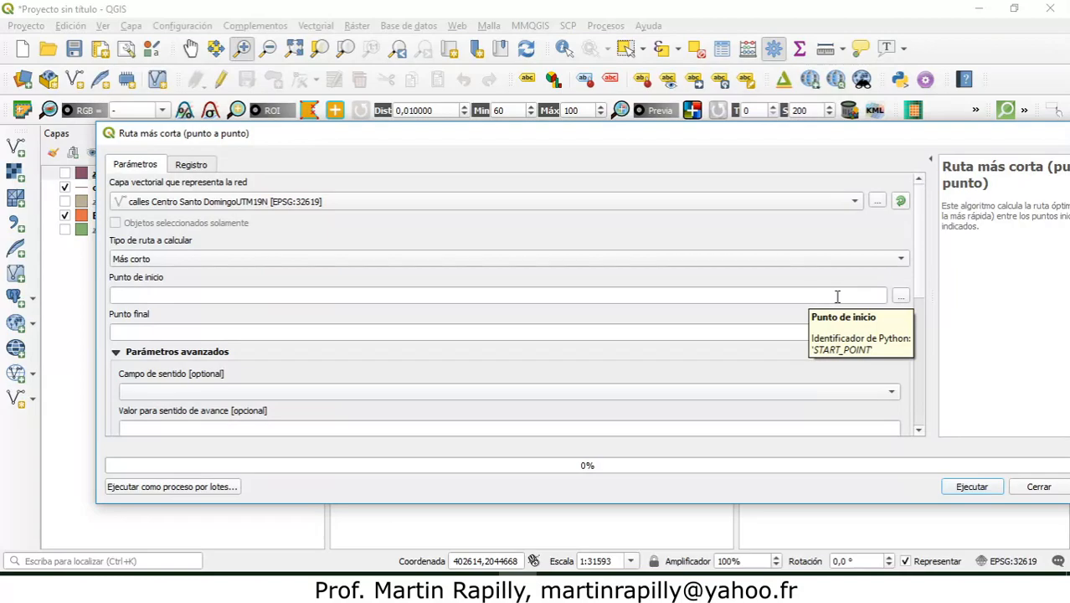
Step: Widen the map area and pick the route's start point on the map at Colegio Lux Mundi
left_click(901, 299)
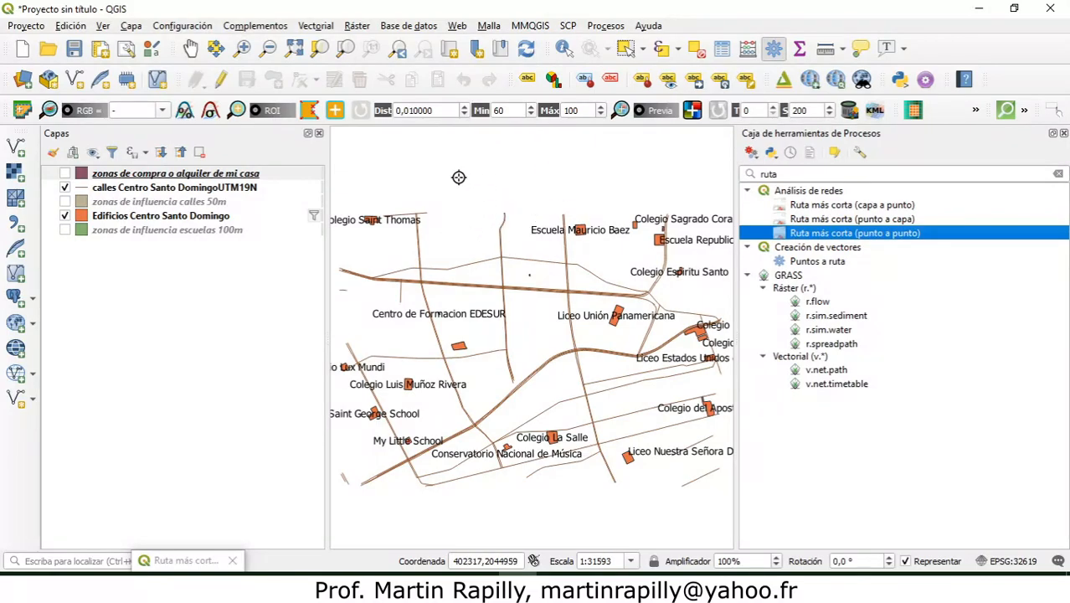
left_click(544, 440)
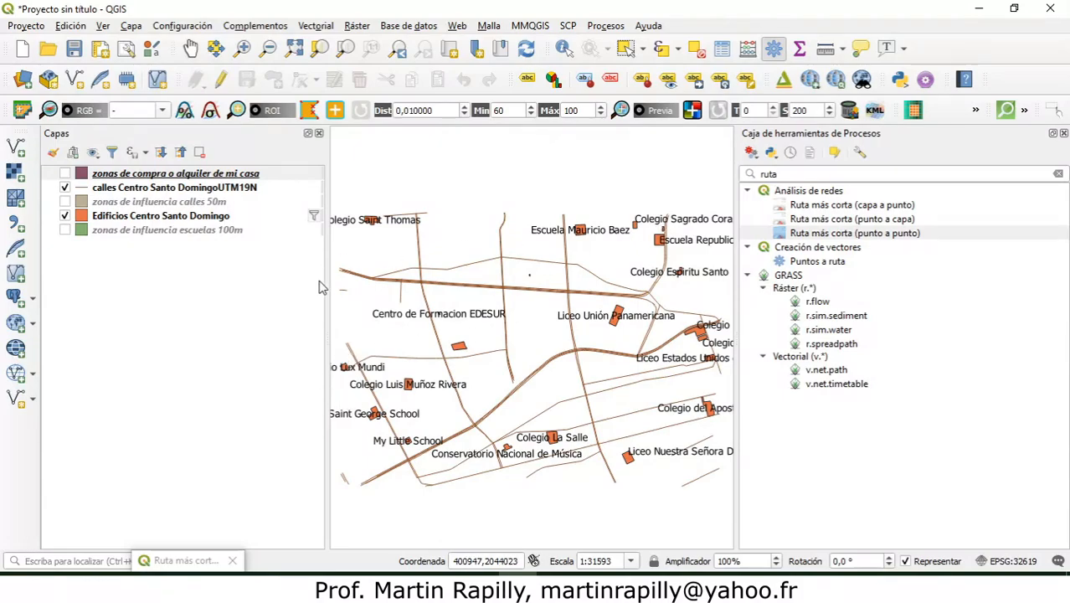
left_click_drag(329, 284, 265, 271)
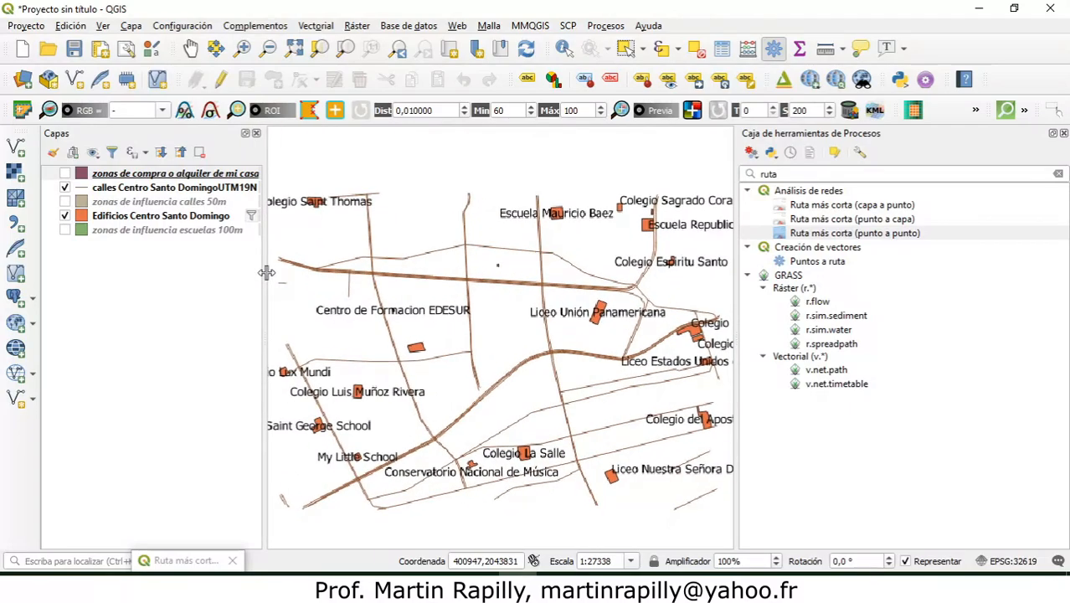
left_click_drag(732, 308, 867, 309)
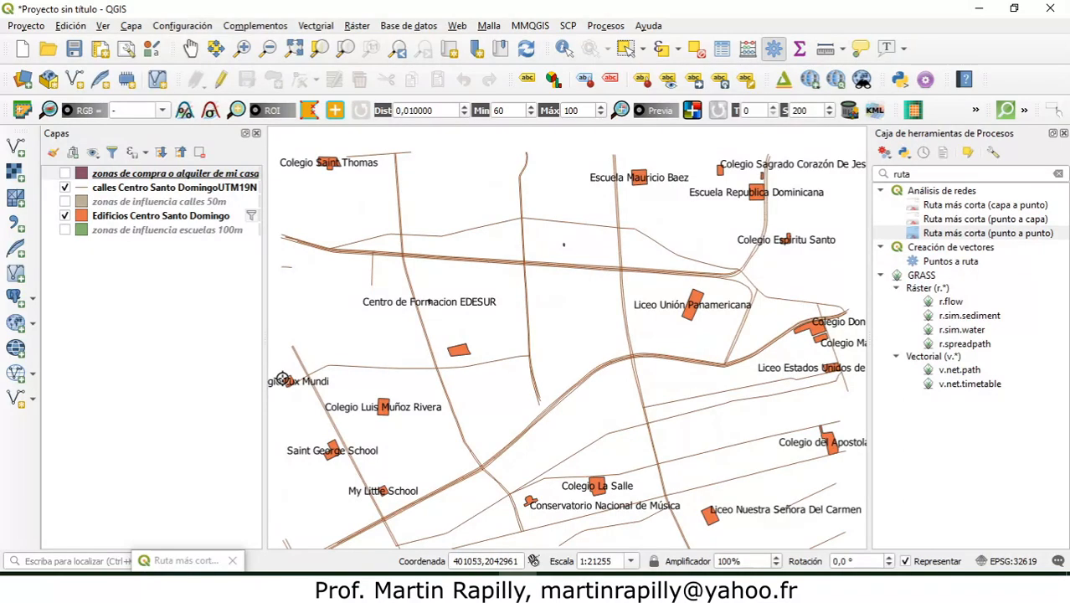
left_click(293, 381)
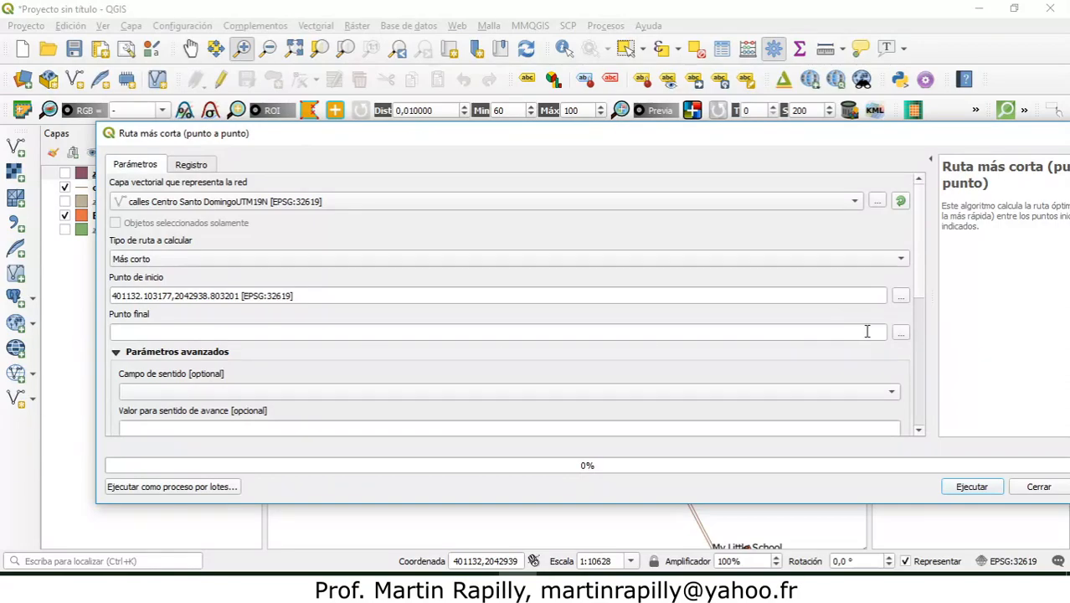
Step: Pick the route's end point on the map at Colegio Maria Auxiliadora
left_click(903, 336)
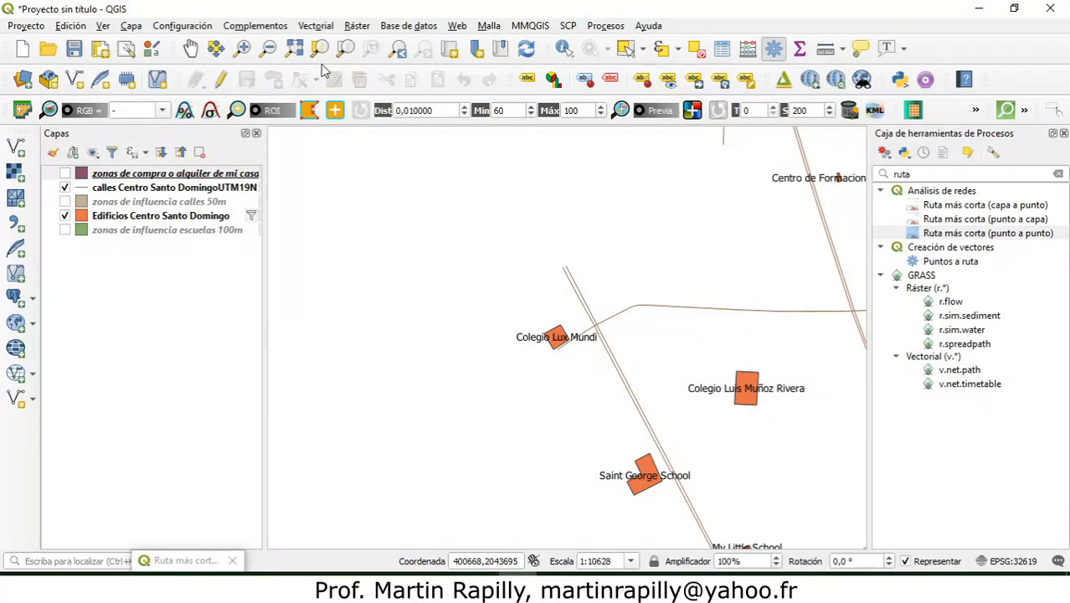
key("Right")
key("Right")
key("Right")
key("Left")
key("Left")
key("Right")
key("Left")
key("Left")
key("Right")
key("Right")
key("Right")
key("Right")
key("Right")
key("Right")
key("Right")
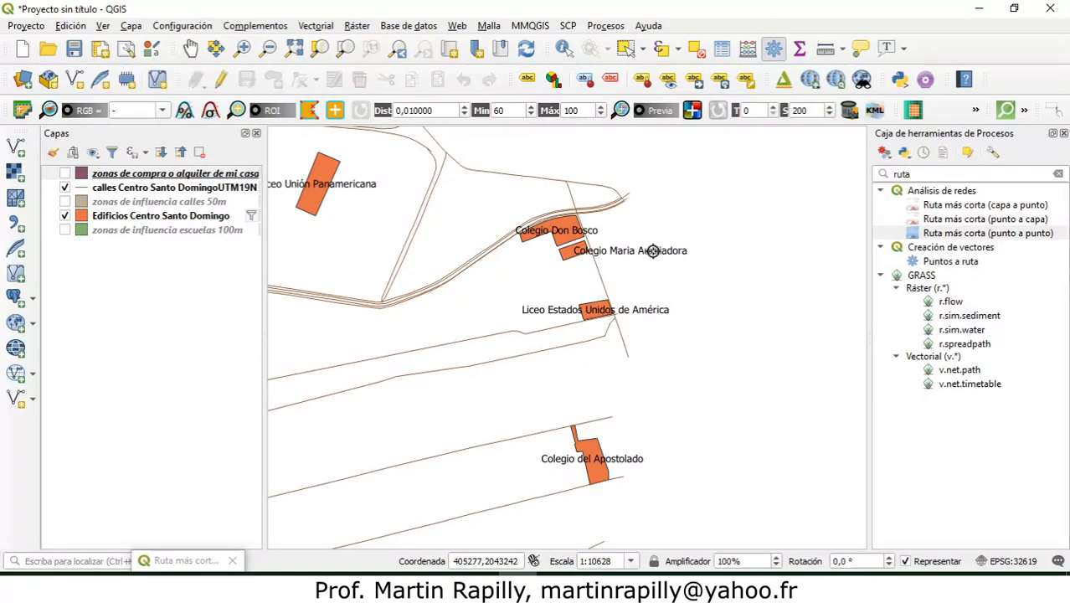
left_click(584, 249)
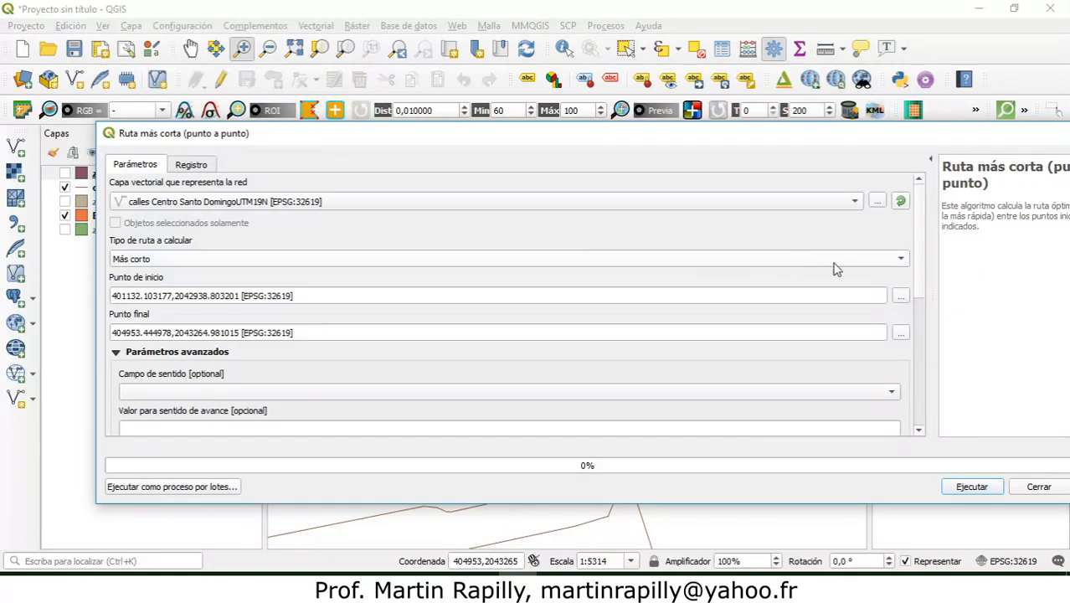
Step: Set the route output to a shapefile named ruta mas corta colegio Lux Mundi a colegia Maria Auxiliadora in the temp folder
scroll(921, 256, "down", 1)
scroll(921, 256, "down", 6)
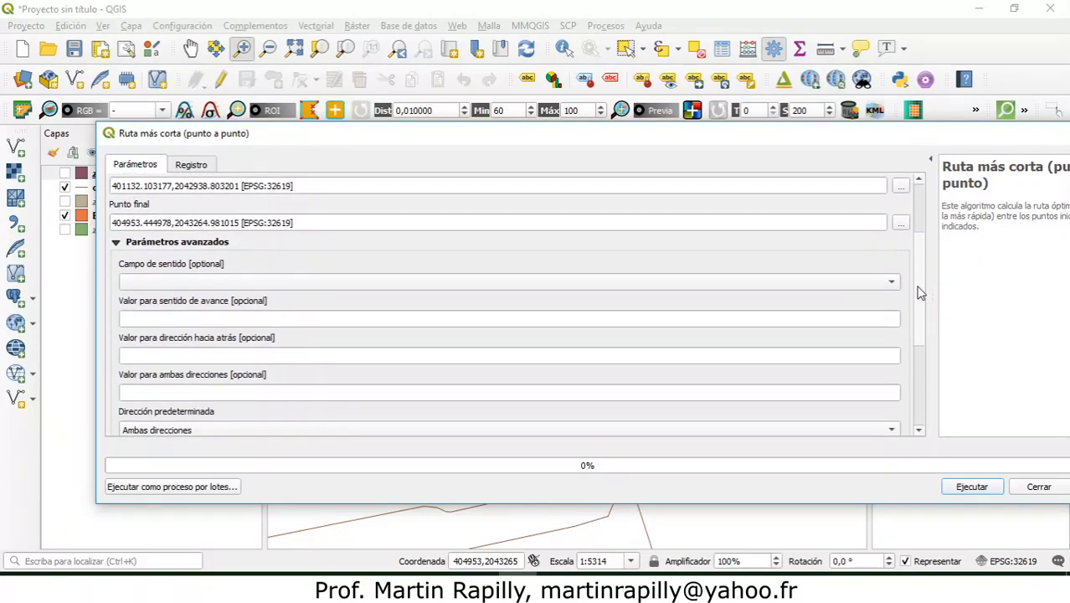
left_click_drag(919, 292, 918, 318)
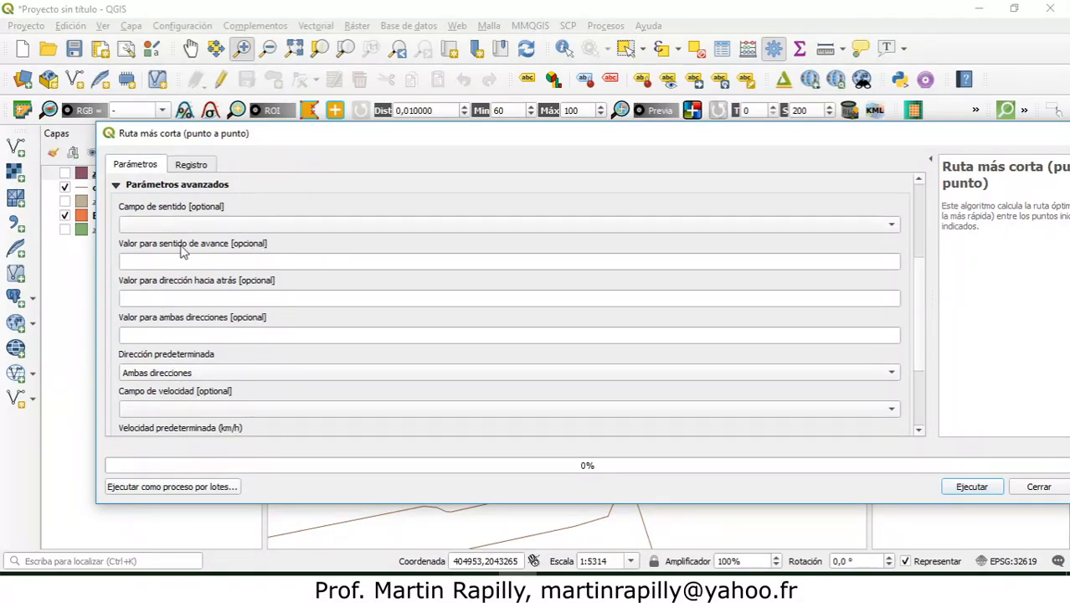
scroll(443, 248, "down", 3)
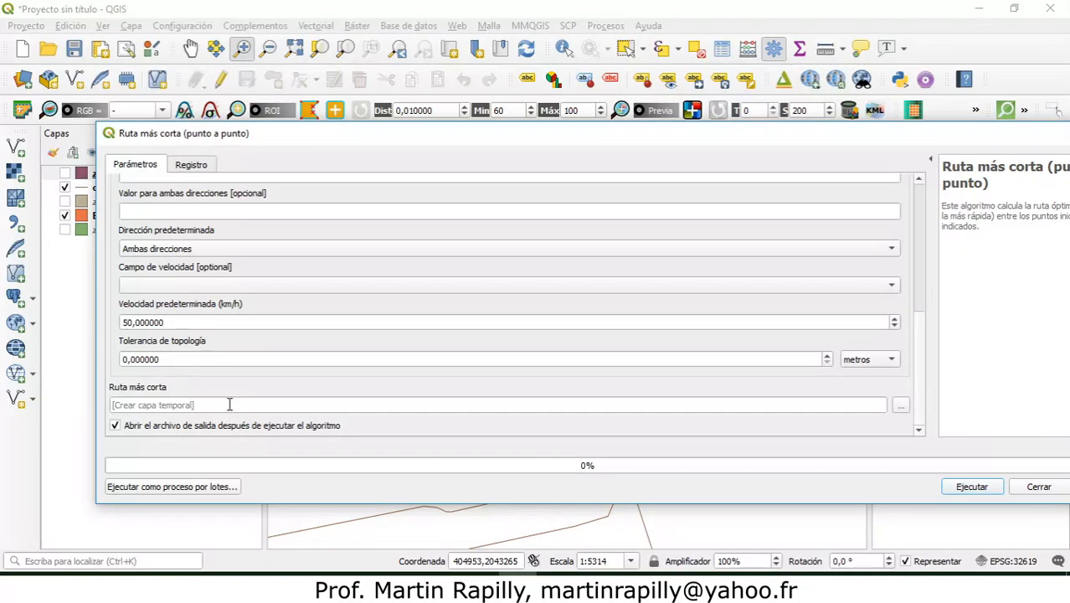
left_click(901, 410)
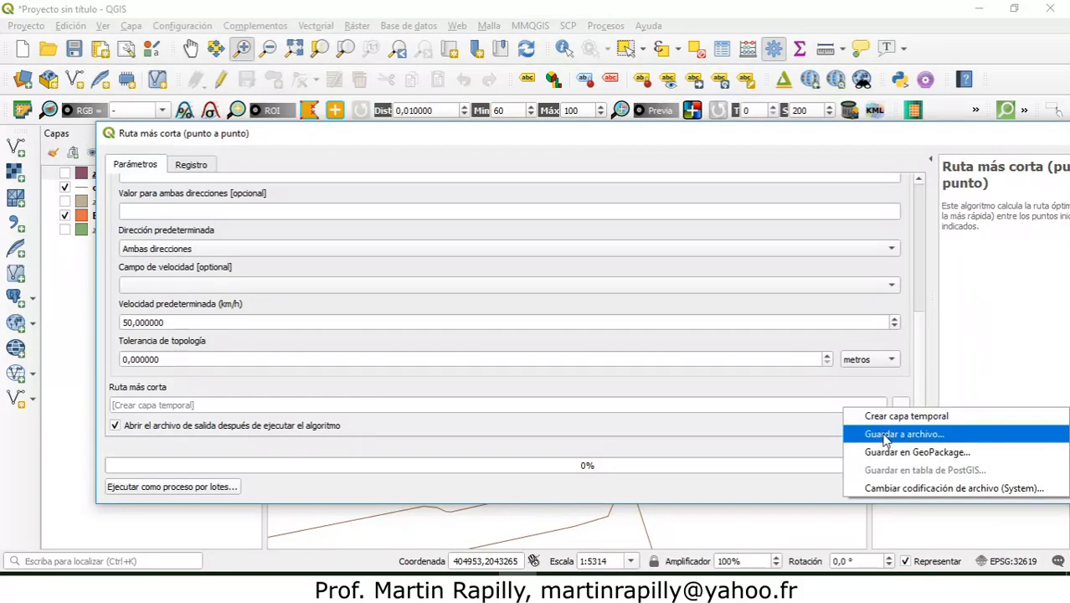
left_click(884, 435)
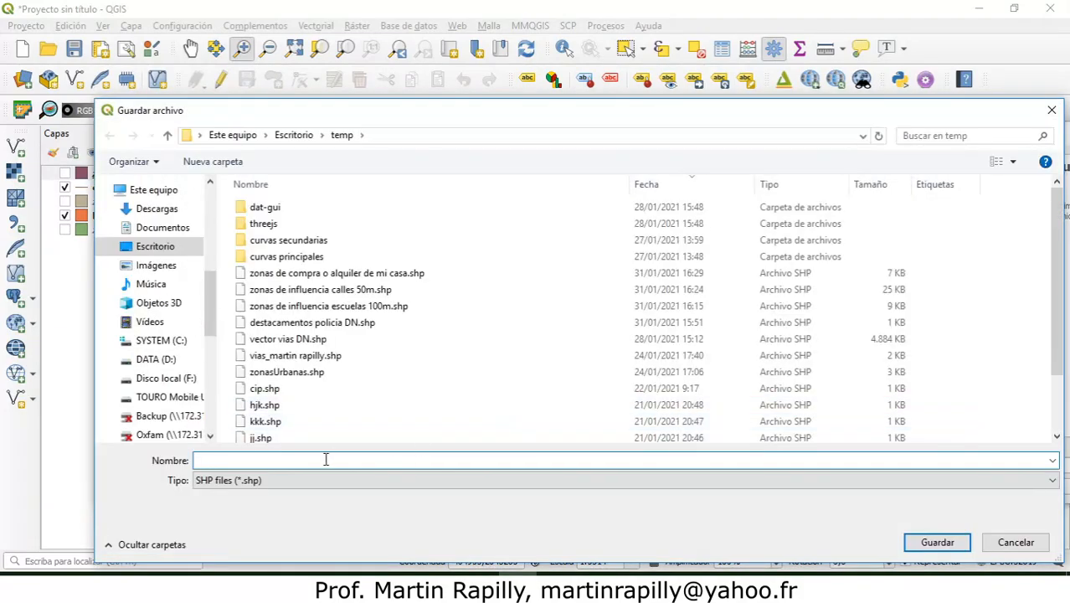
type("ruta mas corta colegio Luz")
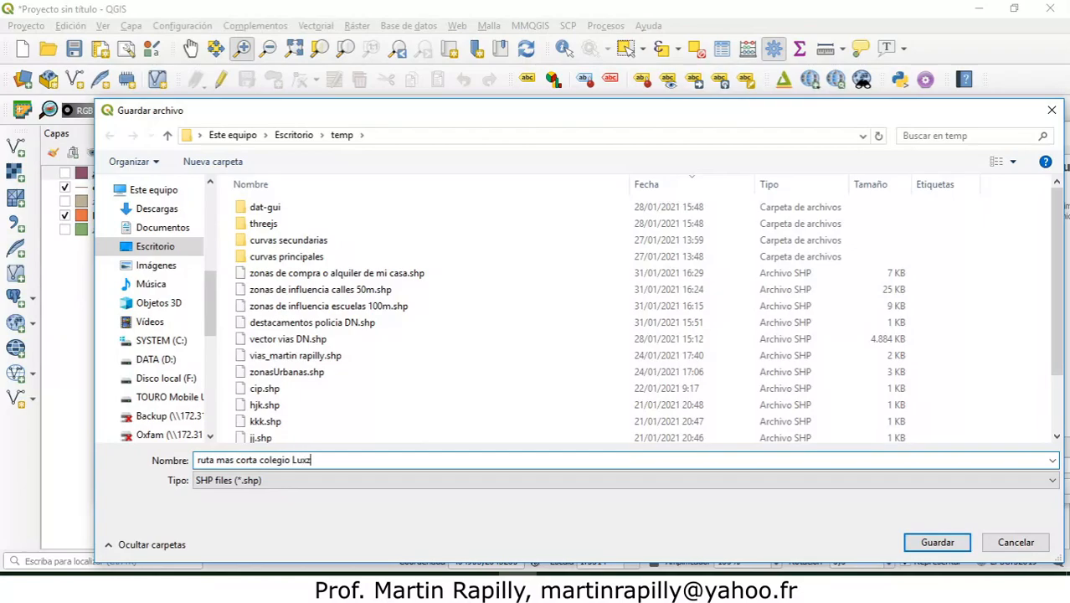
type(" Mundi a")
key("BackSpace")
key("BackSpace")
type("olegia Mar")
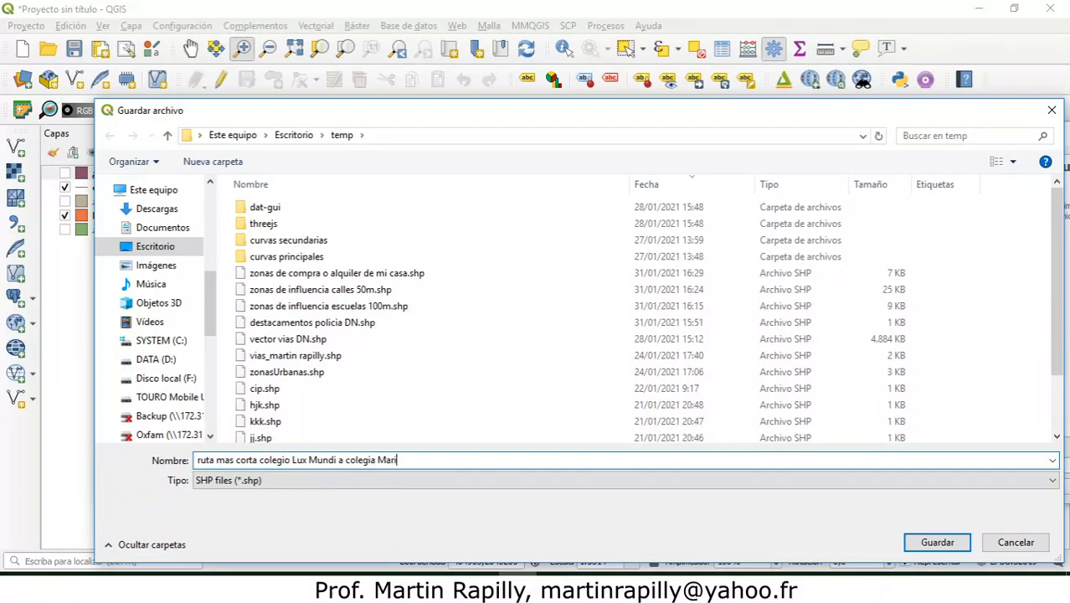
type("ía Auxiliadora")
left_click(936, 543)
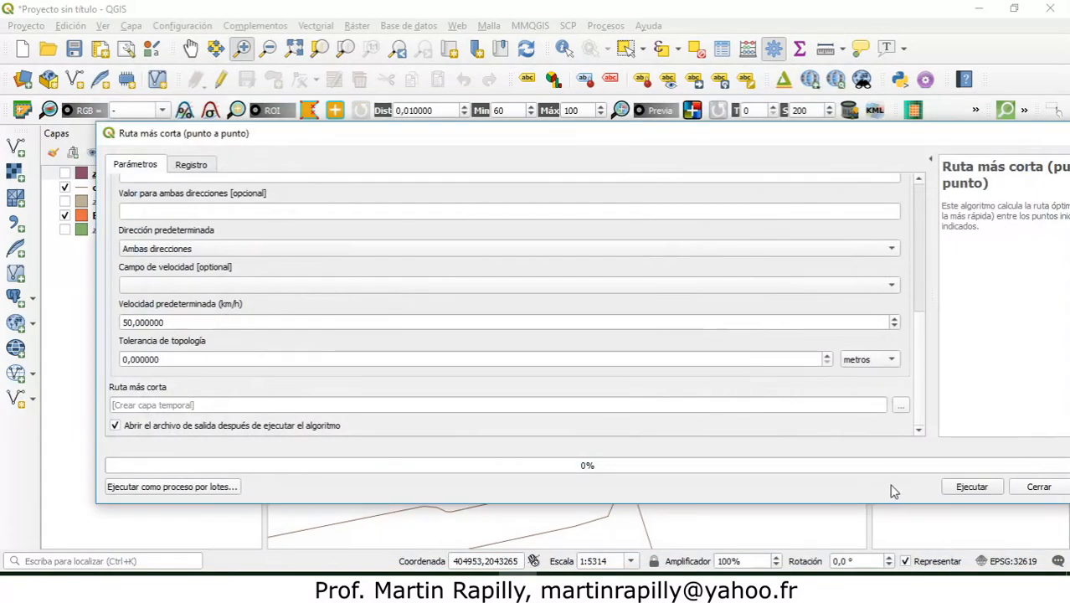
Step: Run the shortest route algorithm, close its dialog and view the resulting route over the full map extent
left_click(968, 489)
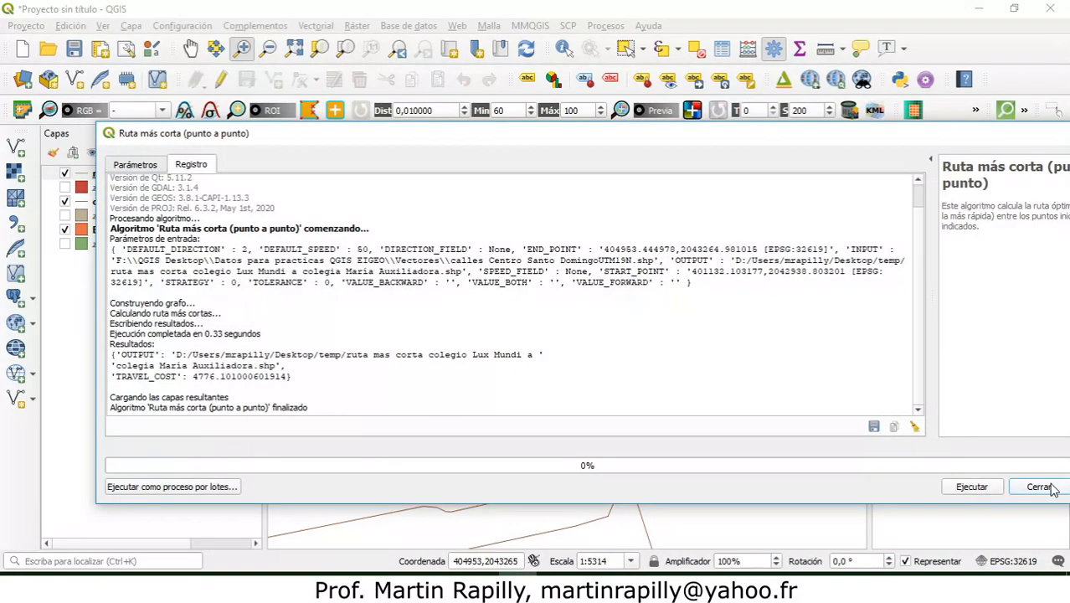
left_click(1050, 488)
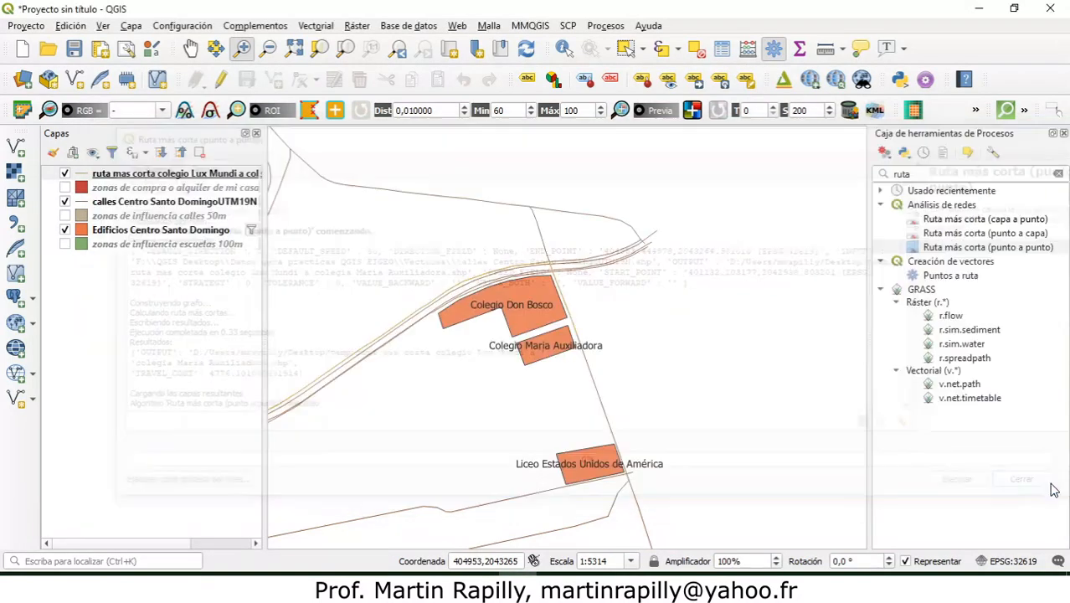
left_click(294, 49)
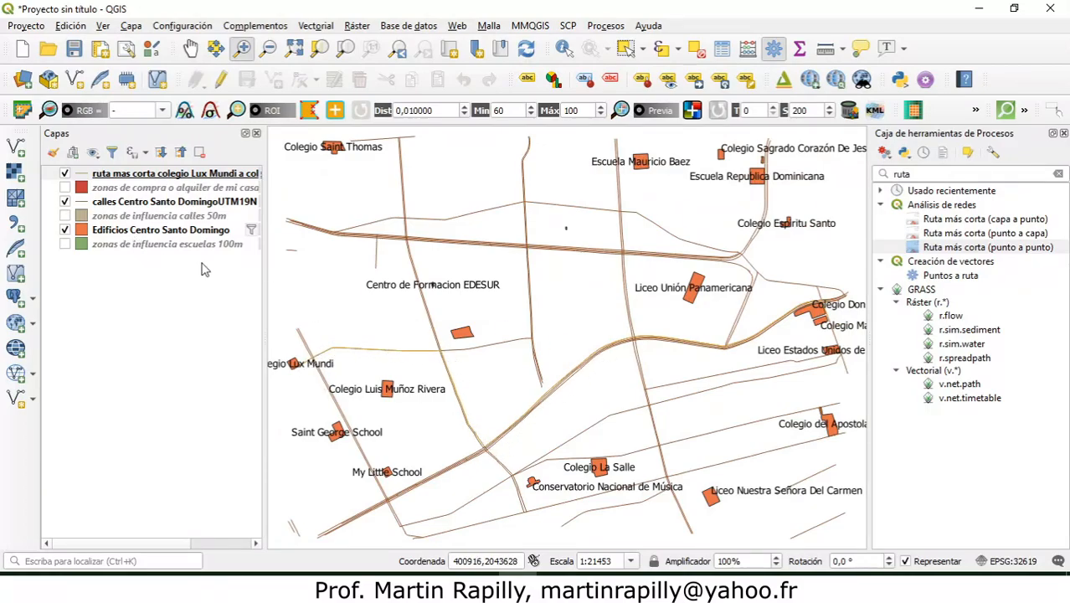
Step: Zoom to the shortest route layer and hide the calles Centro Santo DomingoUTM19N layer to compare the route against the streets
left_click(131, 173)
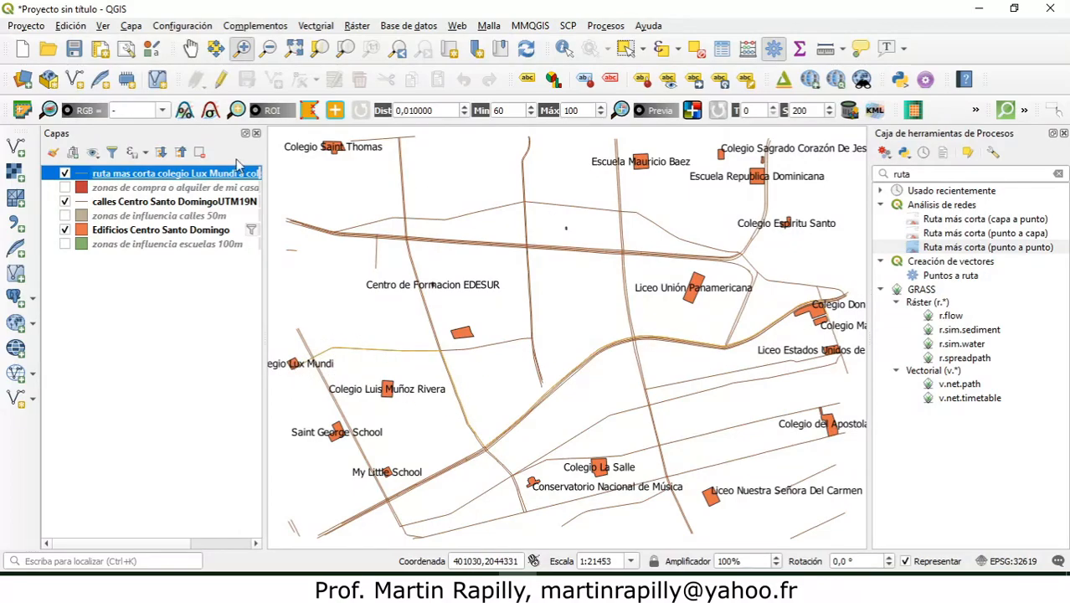
right_click(115, 177)
left_click(117, 180)
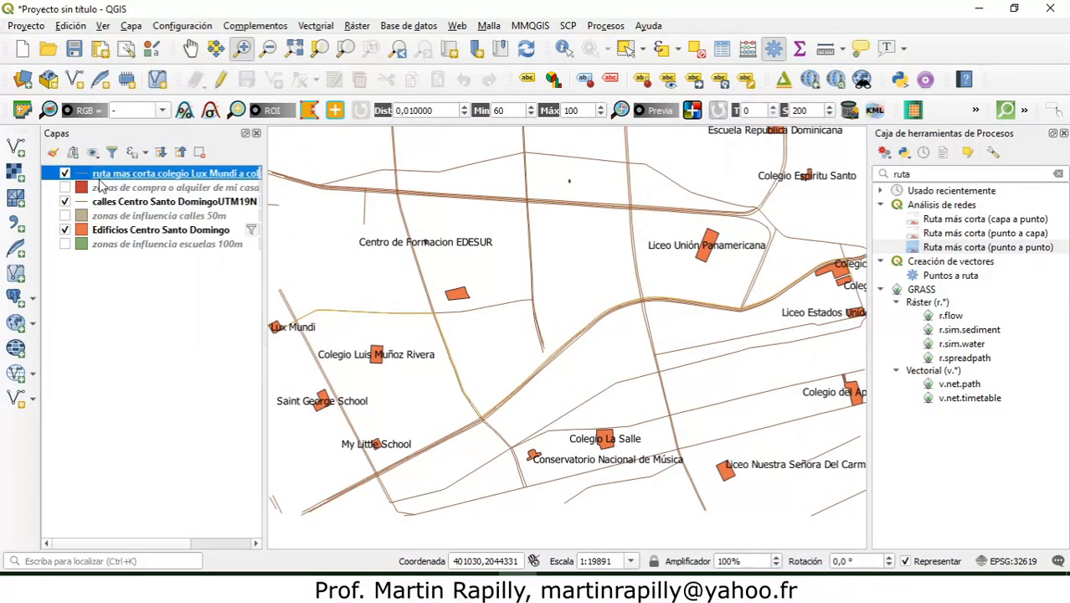
left_click(65, 202)
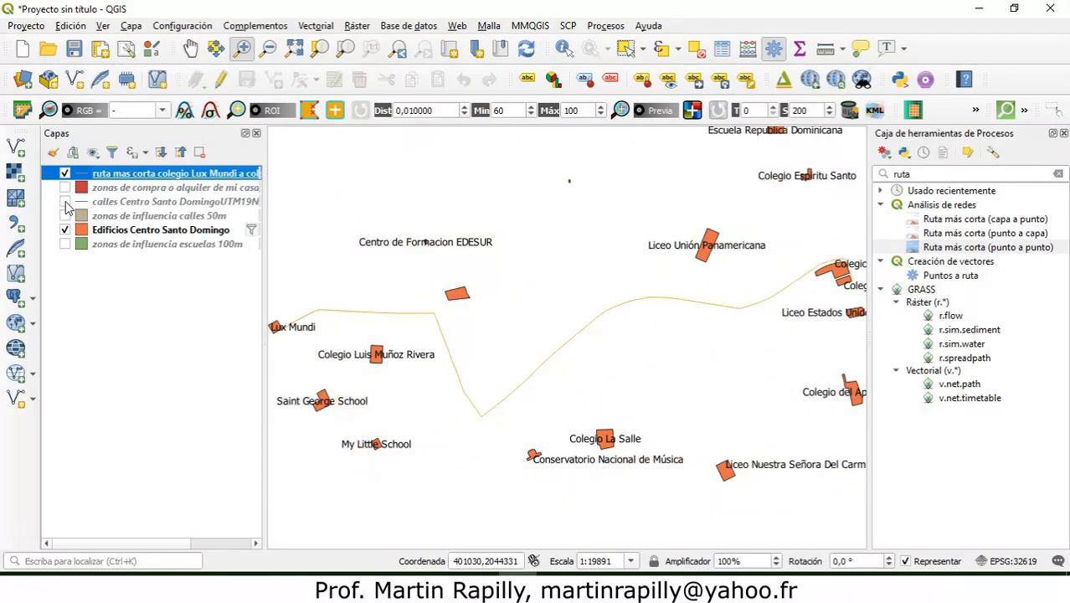
left_click(65, 201)
left_click(65, 202)
left_click(65, 203)
left_click(65, 202)
Step: Examine the start, end and cost values in the route layer's attribute table and select its record
key("ctrl+shift+i")
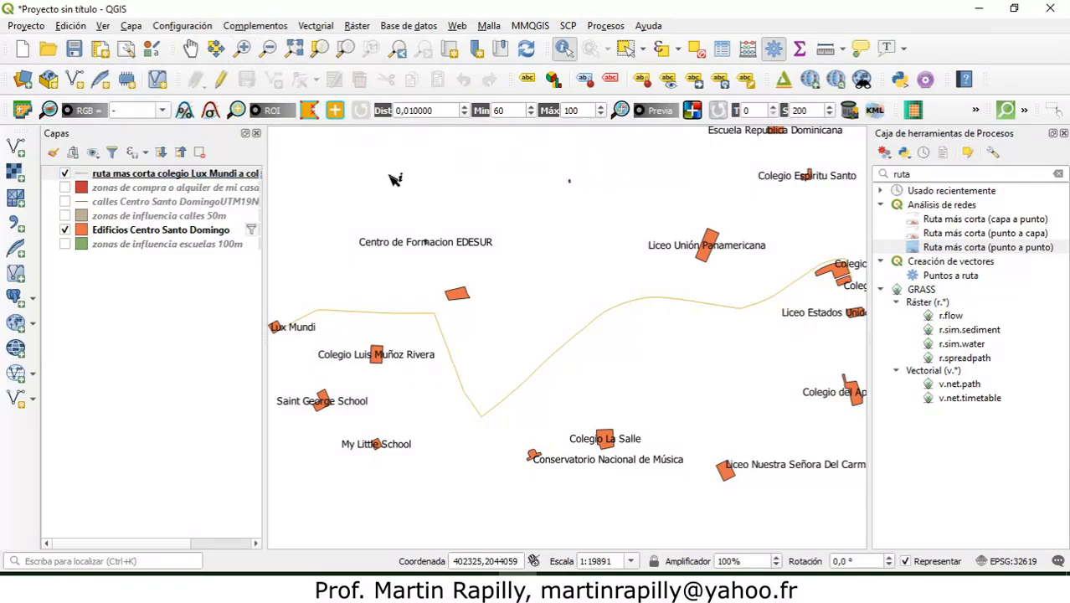
left_click(153, 179)
right_click(150, 177)
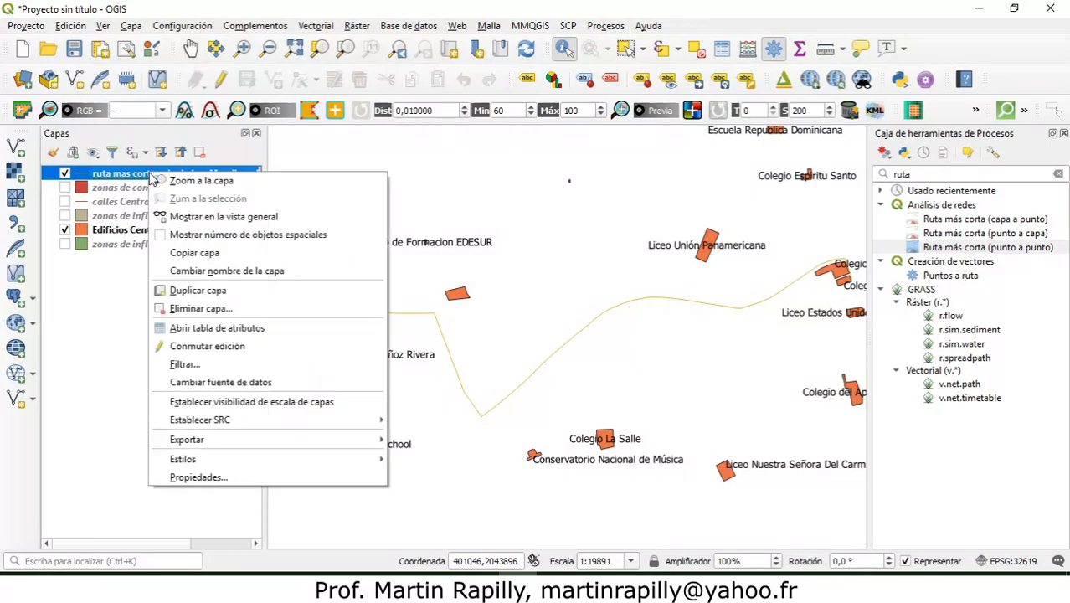
left_click(181, 327)
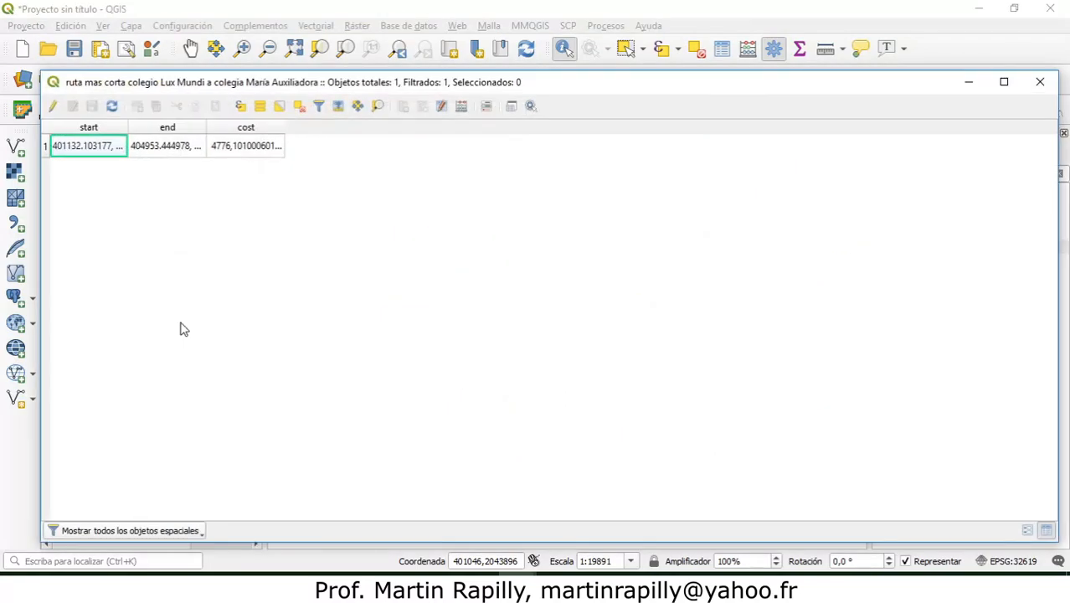
left_click(46, 146)
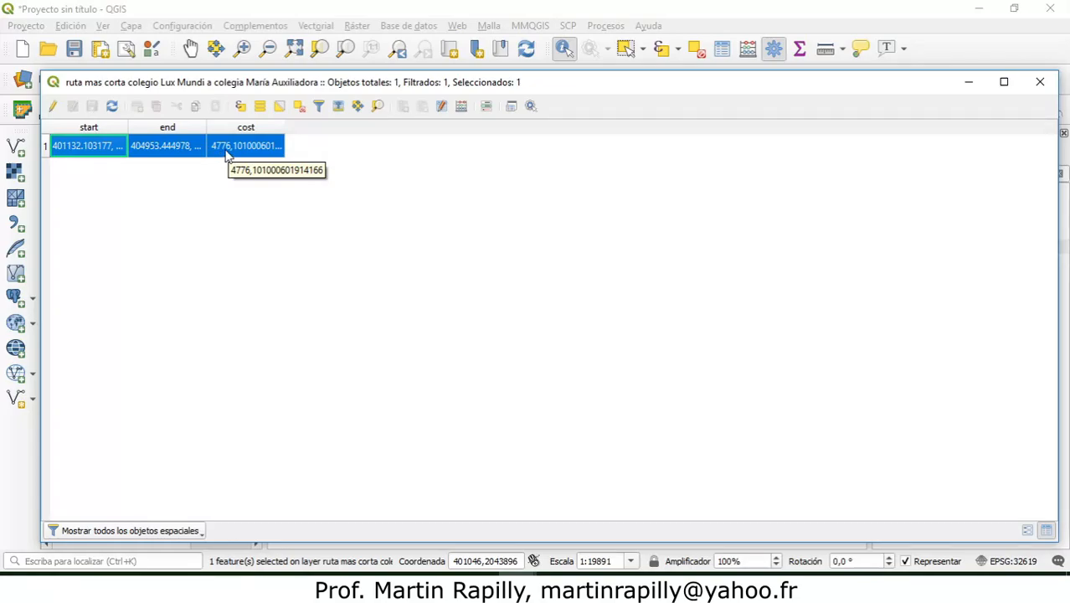
left_click(1040, 81)
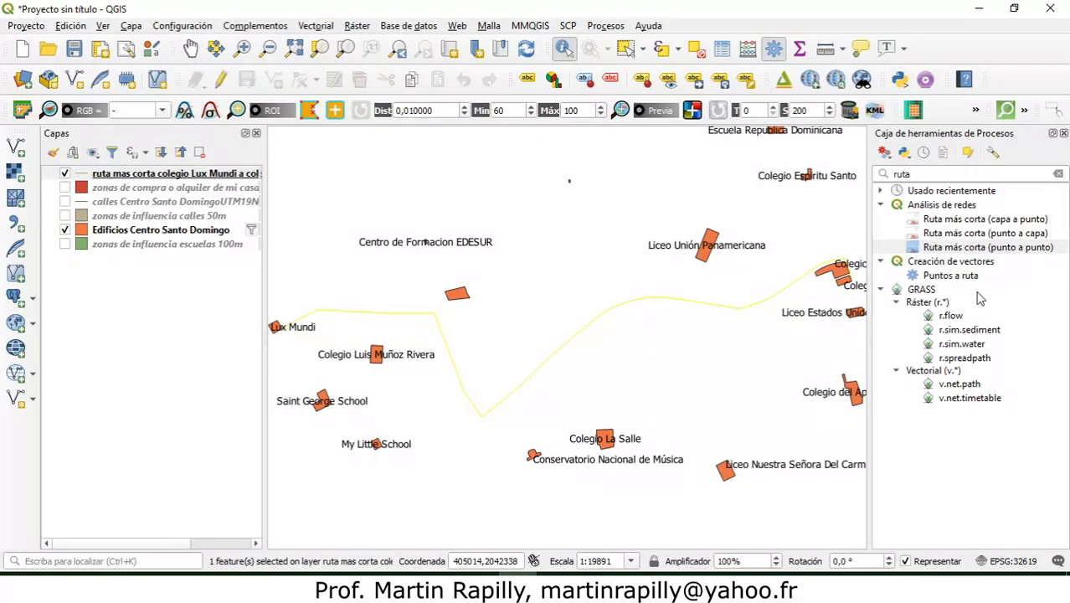
Step: Close the processing toolbox and remove all layers from the project
left_click(1065, 134)
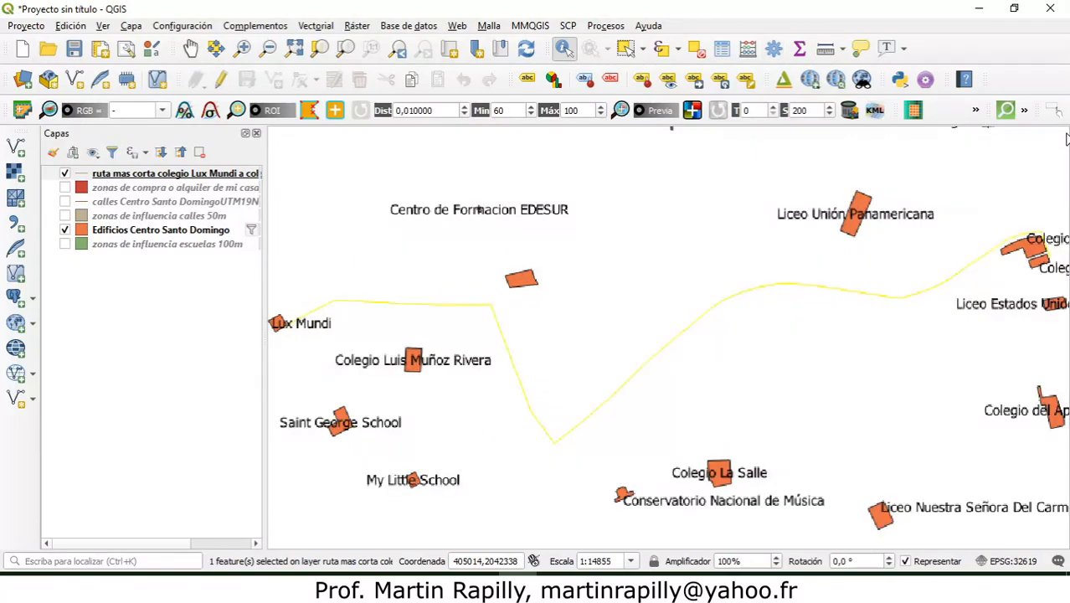
left_click(96, 177)
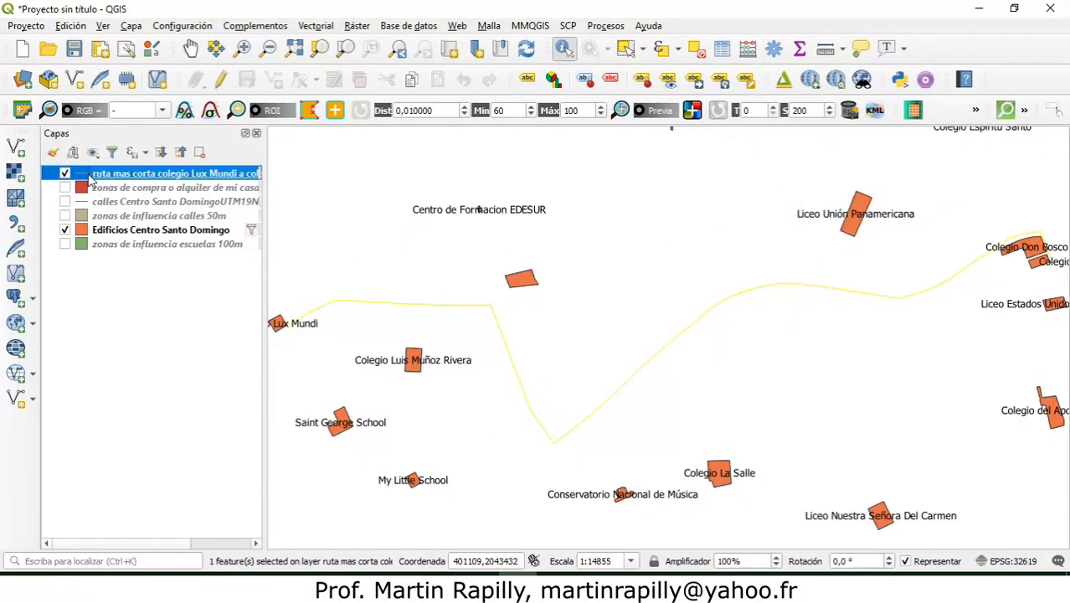
left_click(131, 246, "shift")
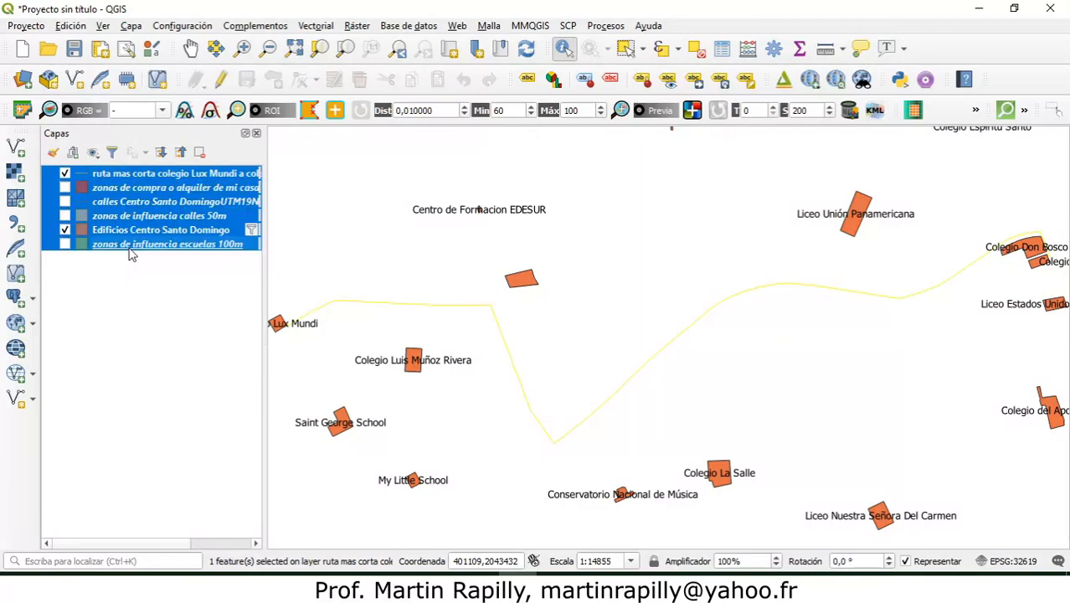
left_click(199, 153)
left_click(508, 310)
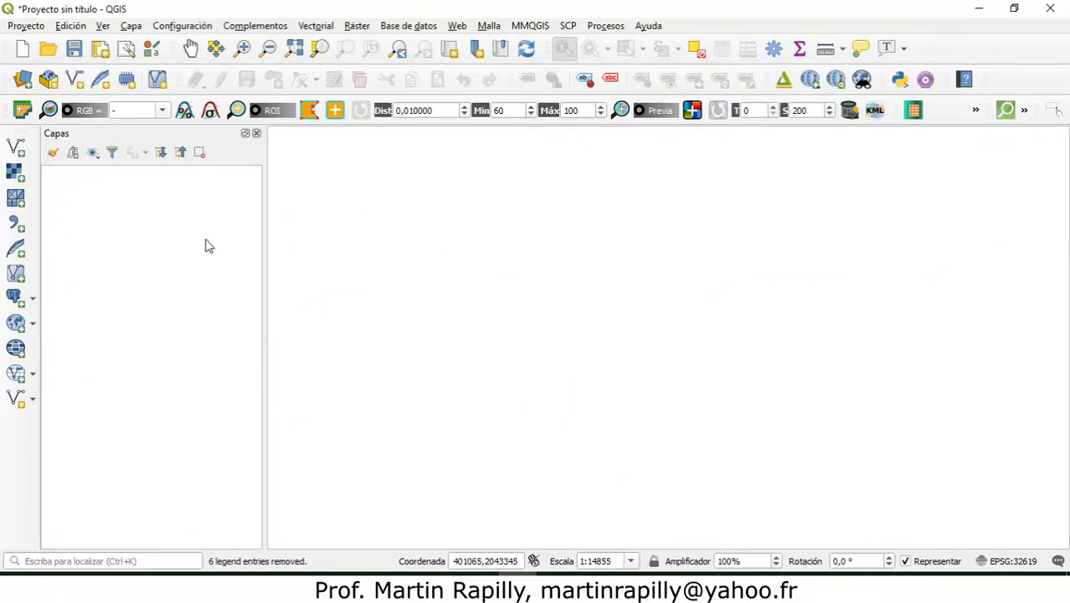
Step: Add PROVINCIAS.shp from the Vectores folder to the project as a vector layer
left_click(17, 147)
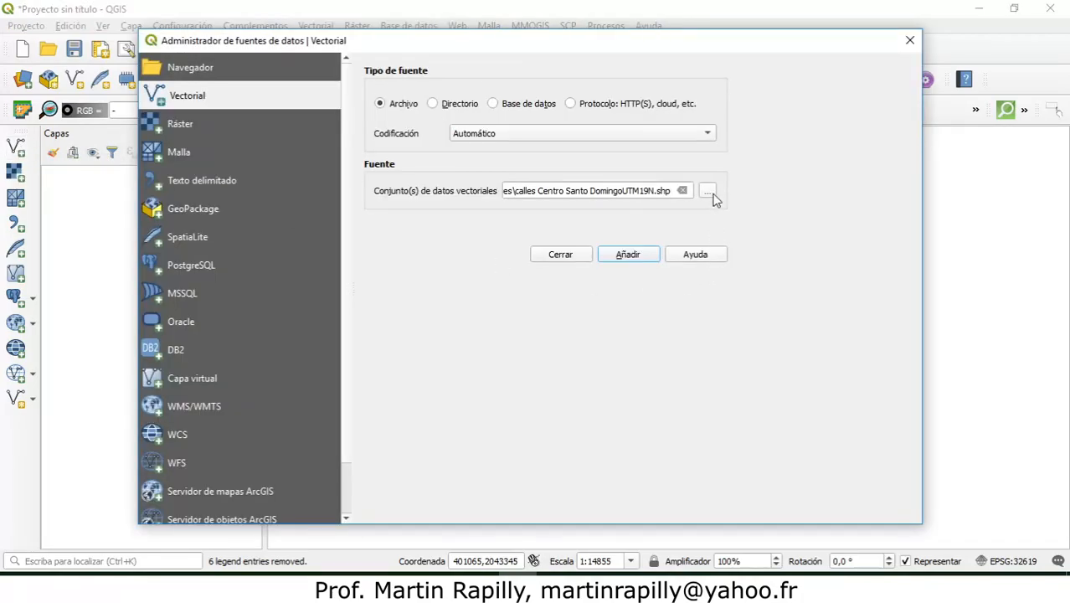
left_click(707, 193)
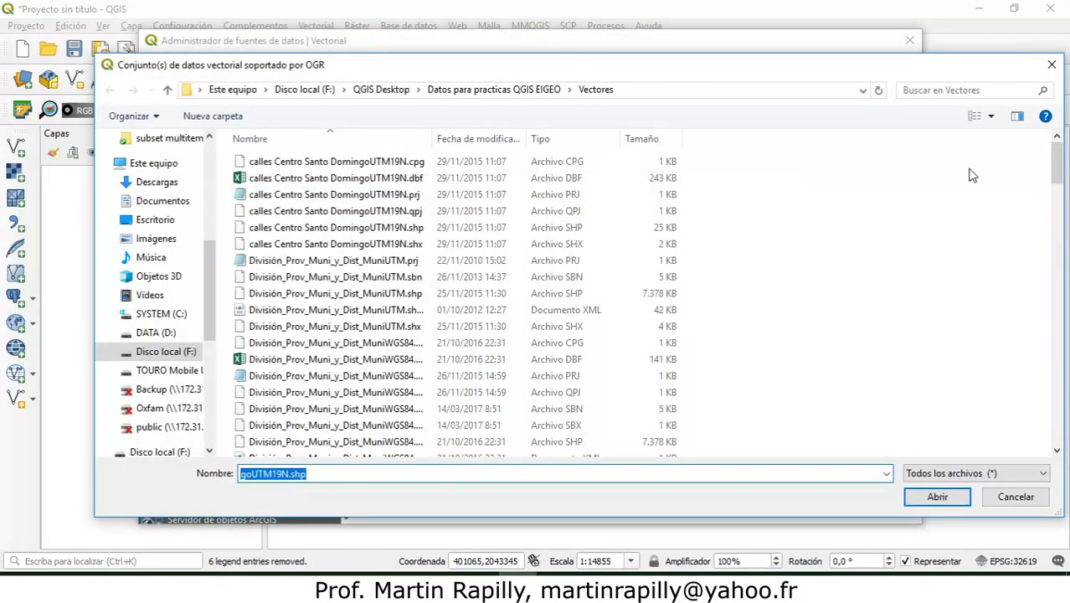
left_click_drag(1056, 164, 1059, 264)
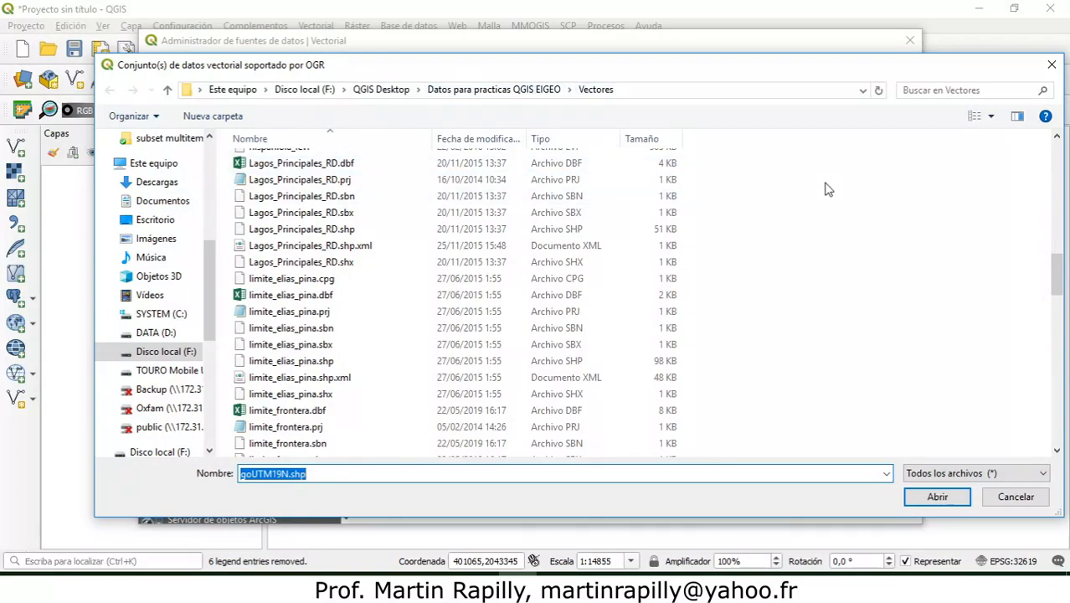
left_click_drag(1059, 275, 1059, 361)
left_click(301, 329)
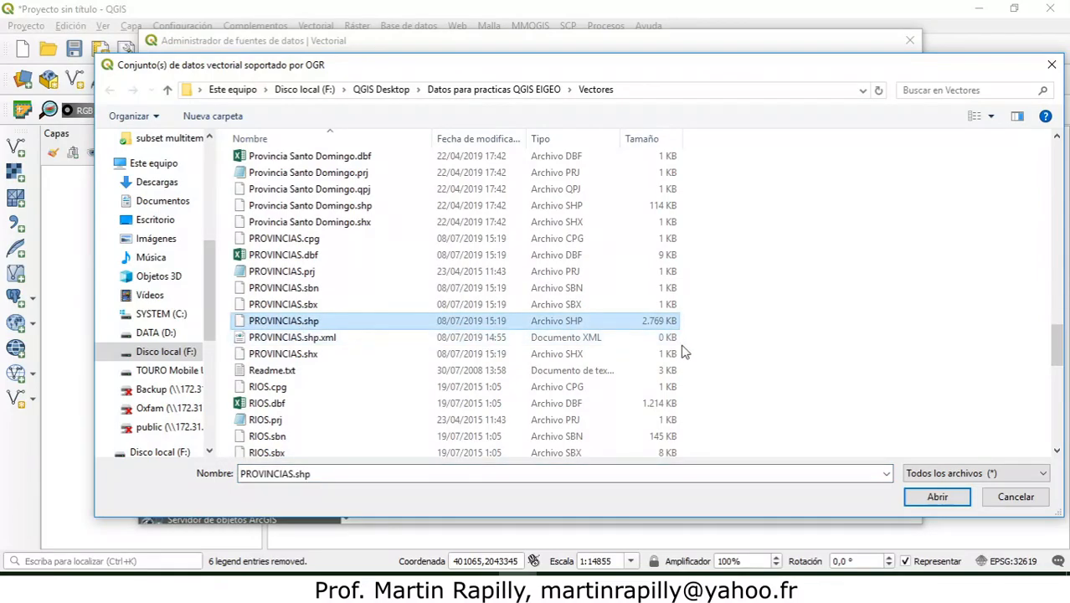
left_click(937, 499)
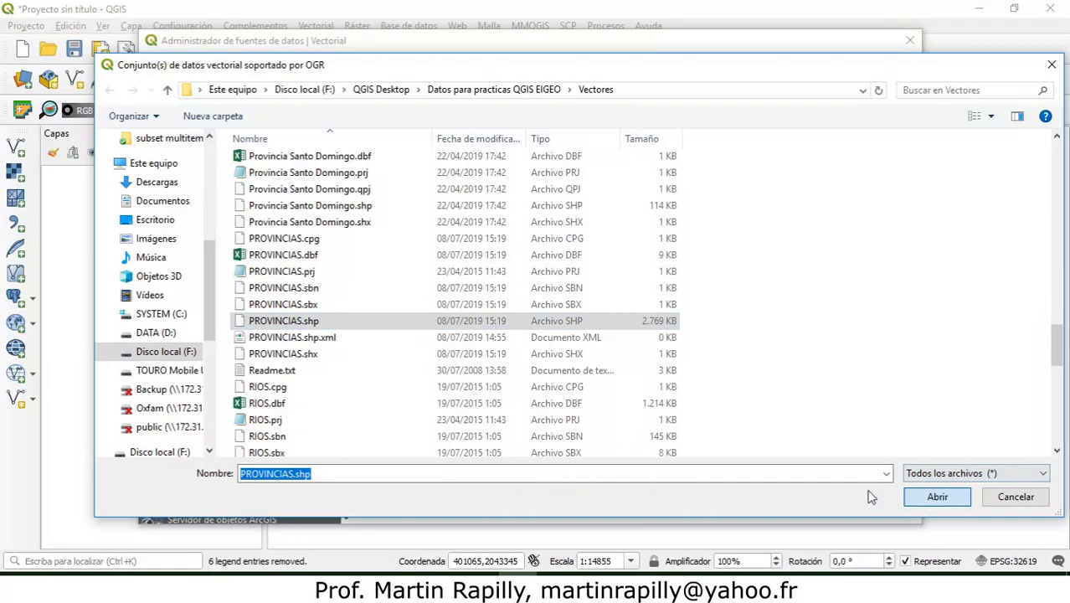
key("Return")
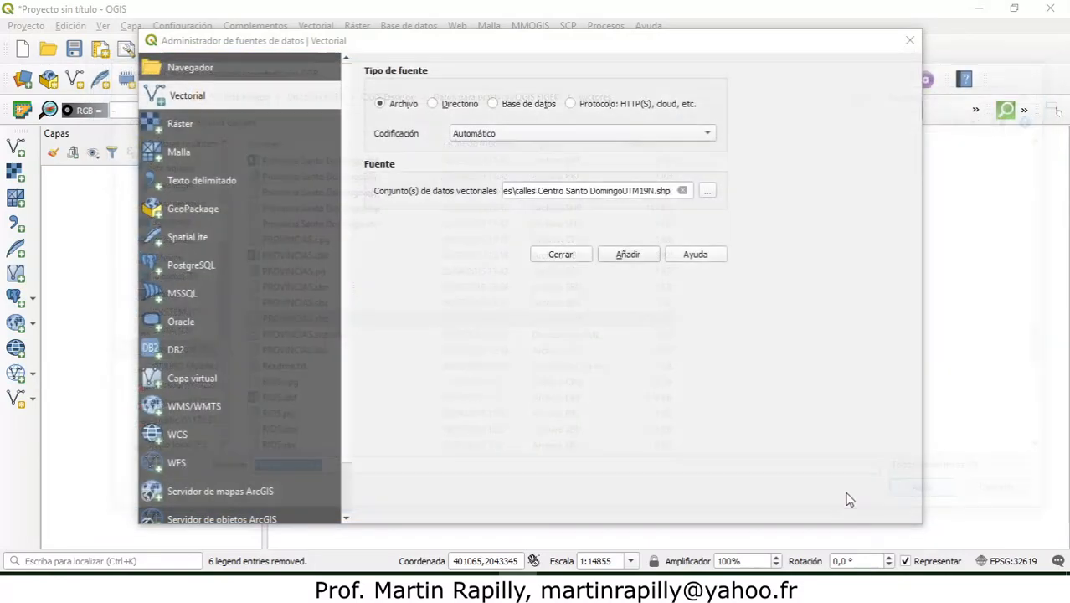
left_click(812, 505)
left_click(764, 508)
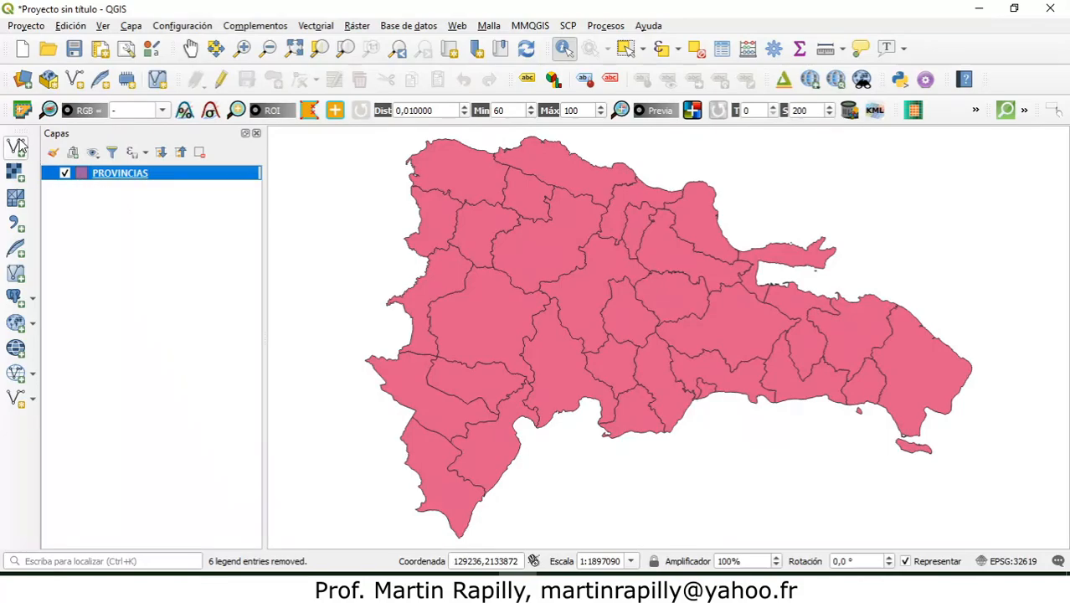
Step: Load pluviometría_sept 2017.csv from the pluviometría folder as the source for a delimited text layer
left_click(14, 230)
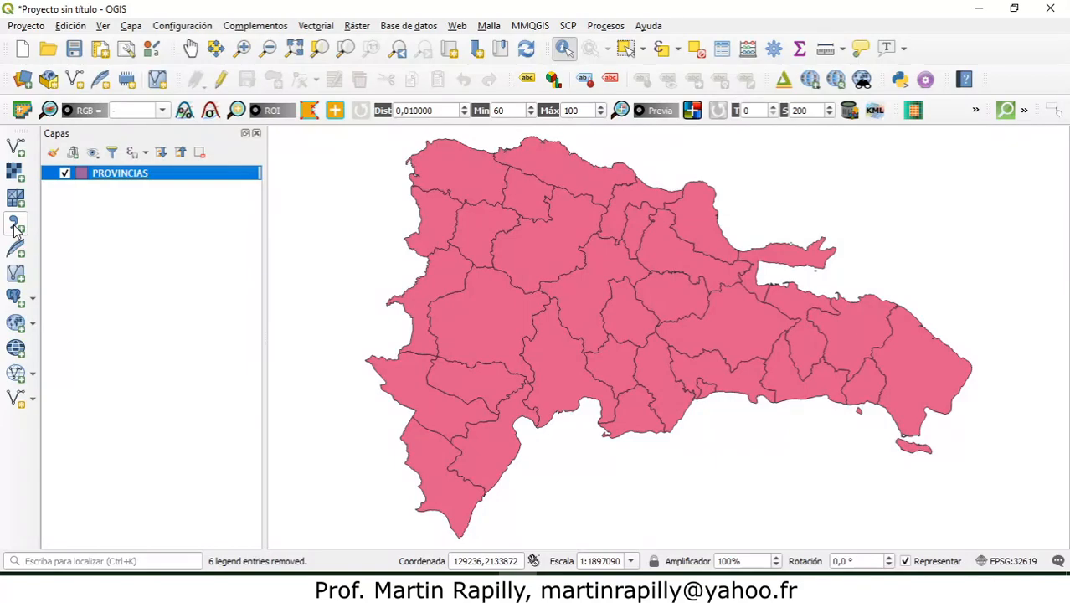
left_click(14, 228)
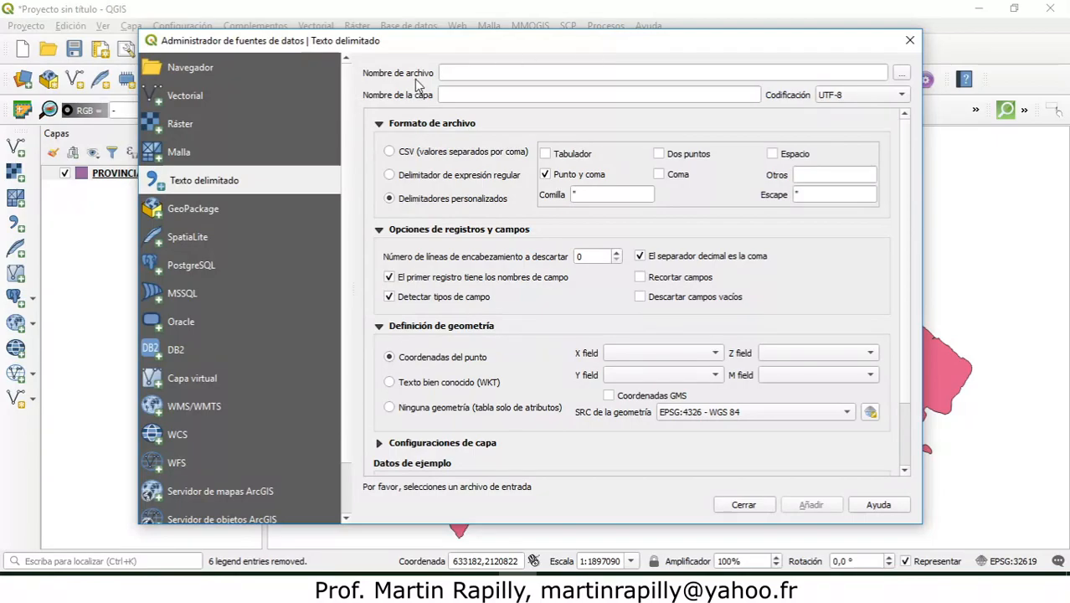
left_click(903, 76)
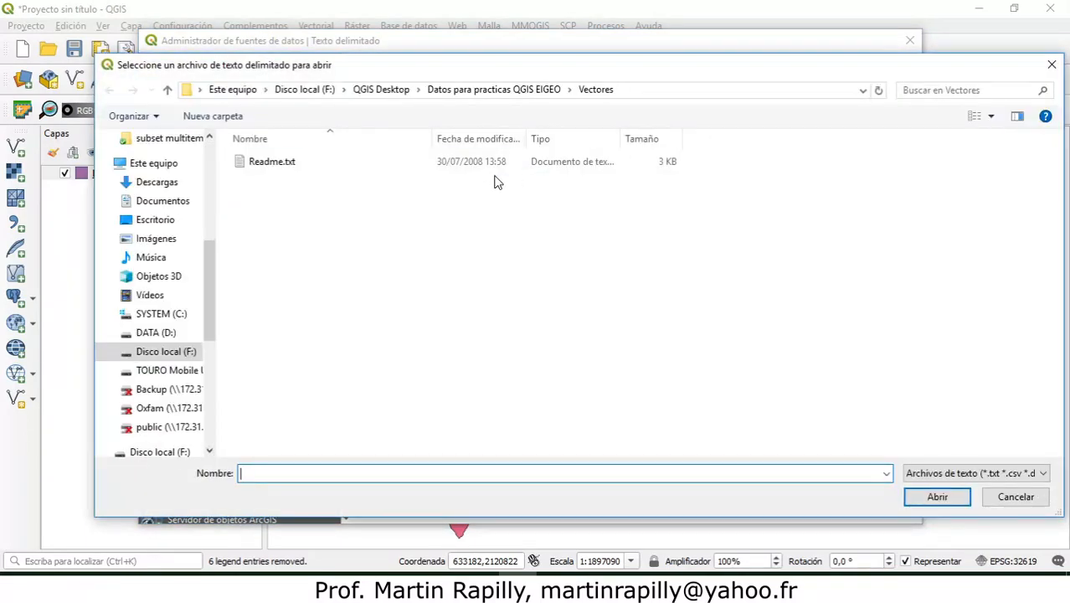
left_click(382, 96)
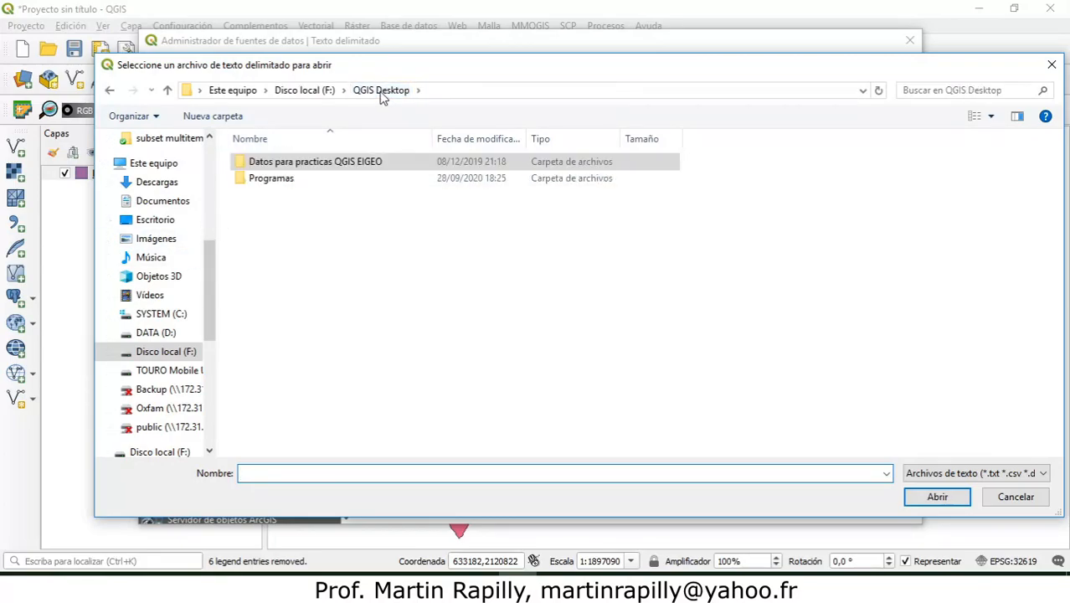
double_click(298, 165)
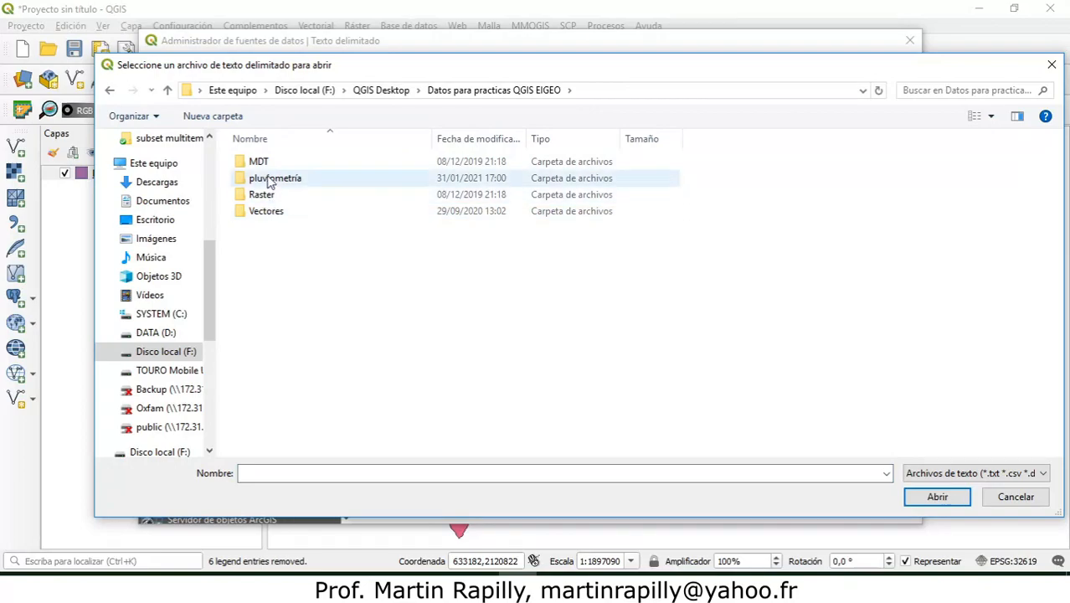
double_click(270, 180)
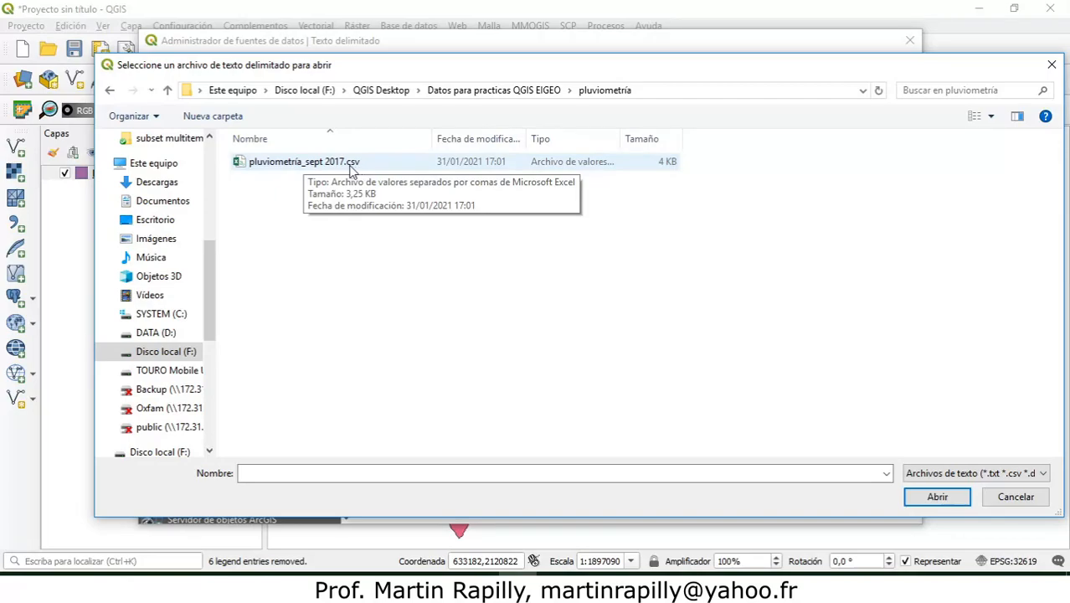
left_click(352, 170)
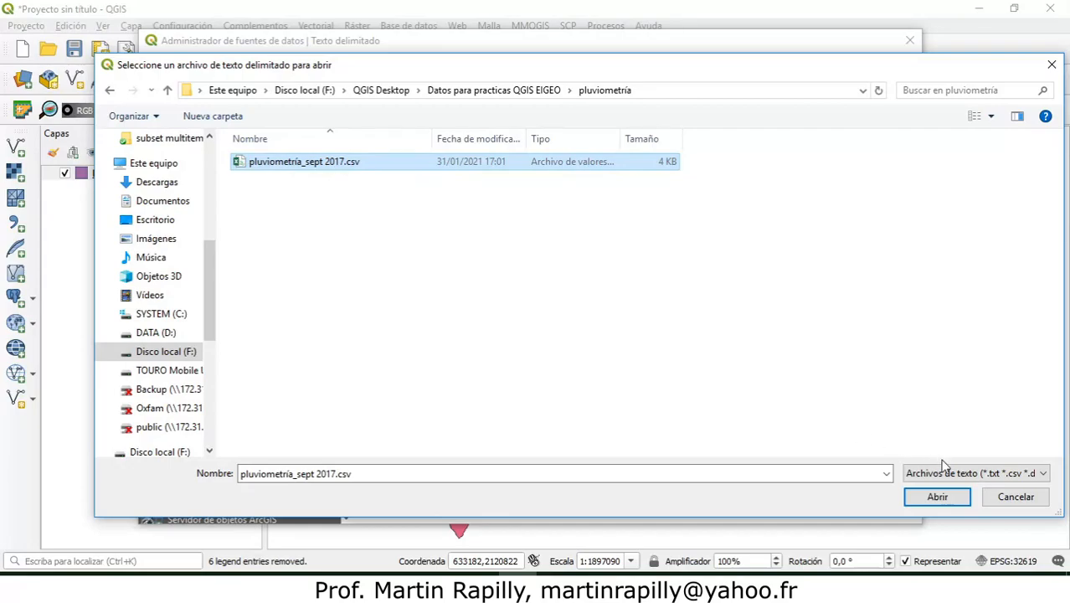
left_click(936, 496)
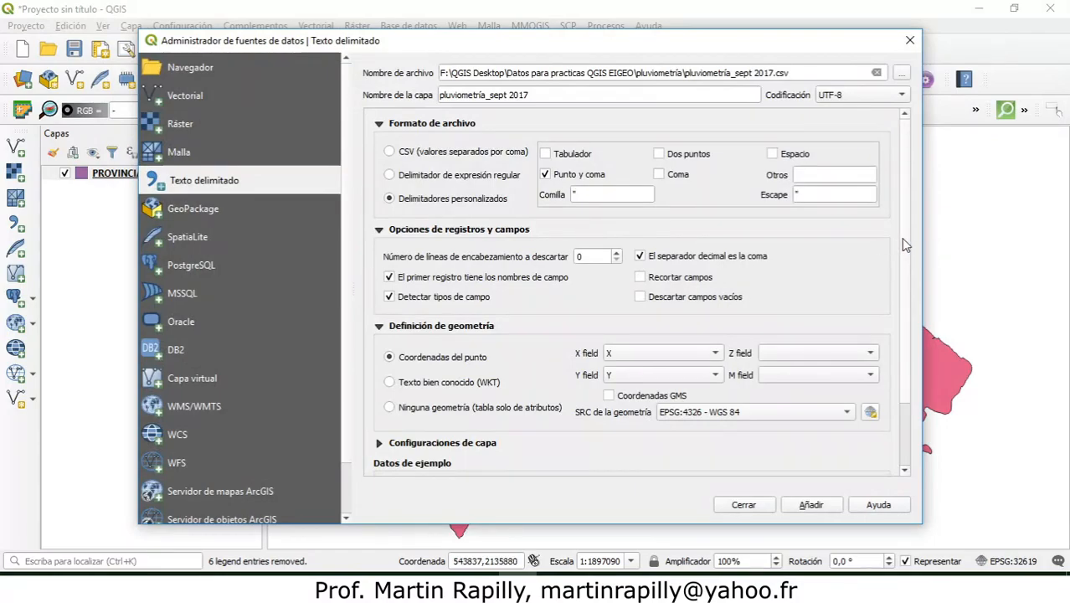
Step: Compare how the CSV and regular expression formats split the sample data, and return to custom delimiters
scroll(900, 243, "down", 2)
scroll(914, 251, "up", 2)
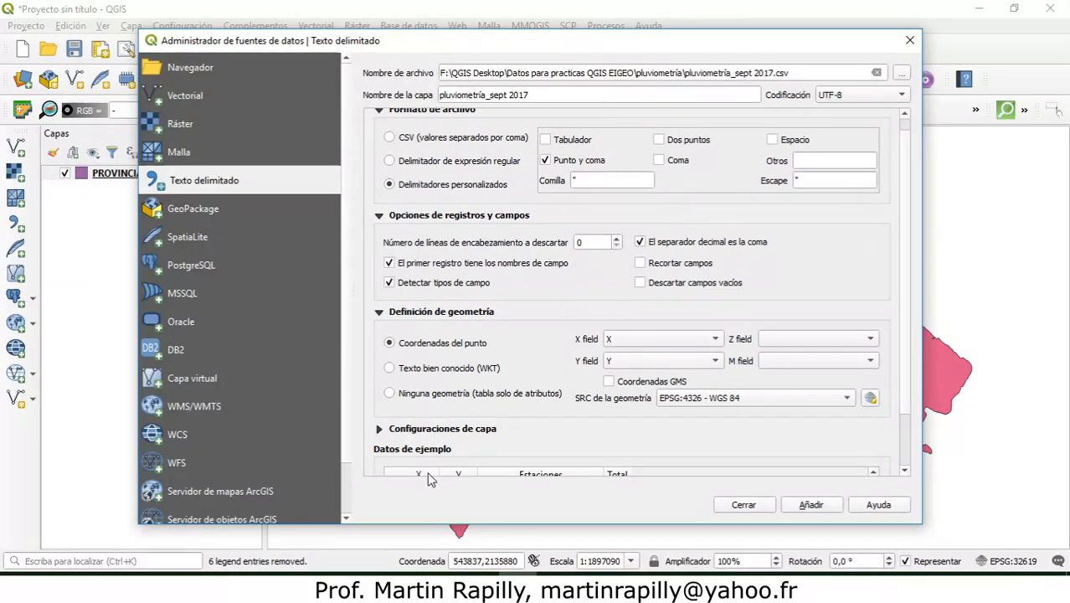
scroll(904, 299, "down", 3)
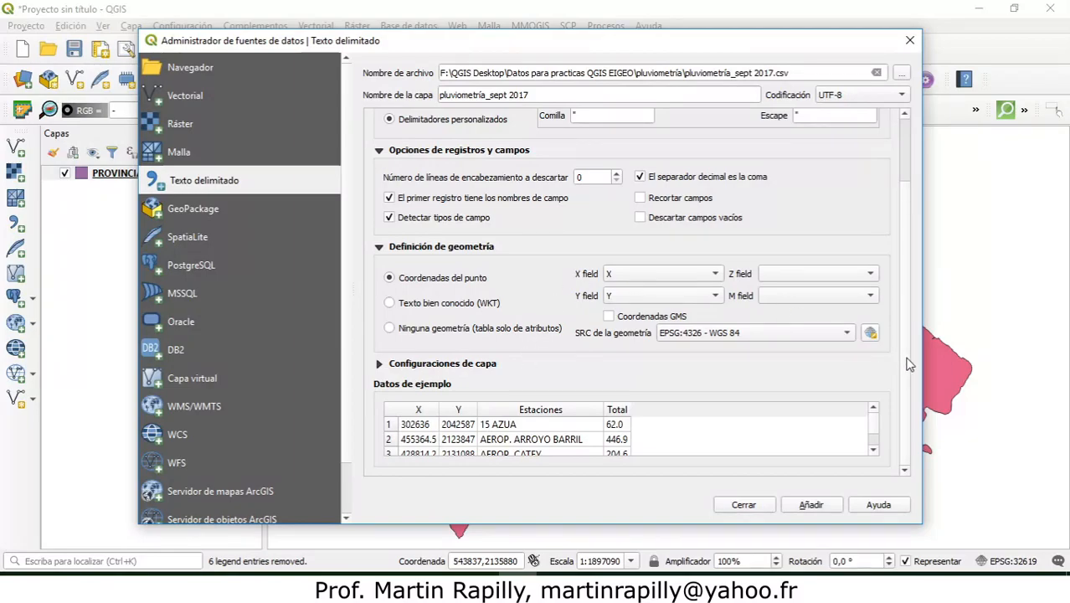
scroll(910, 364, "up", 3)
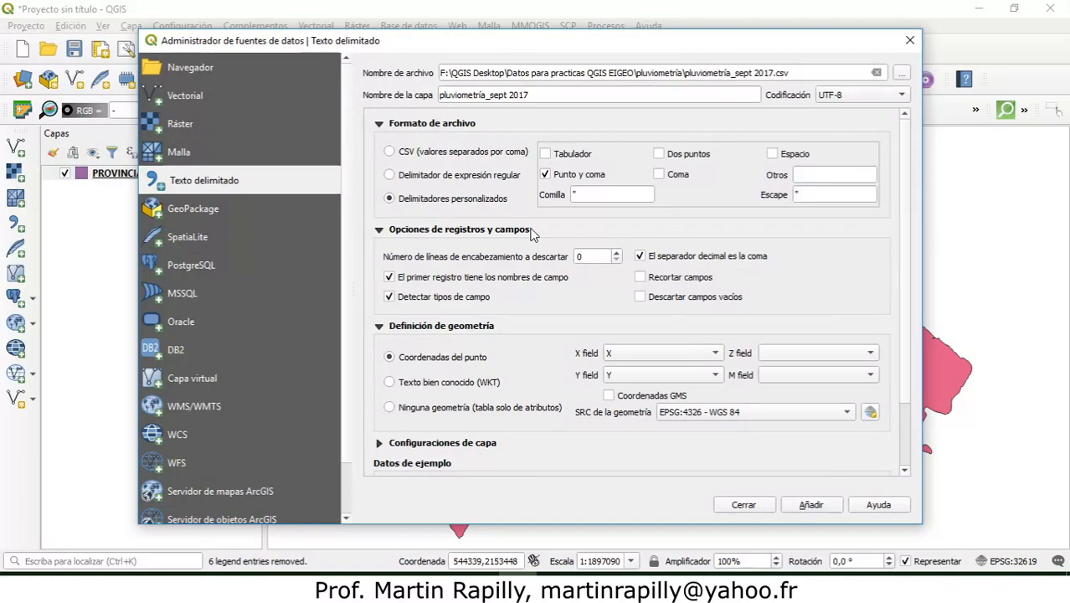
left_click(389, 152)
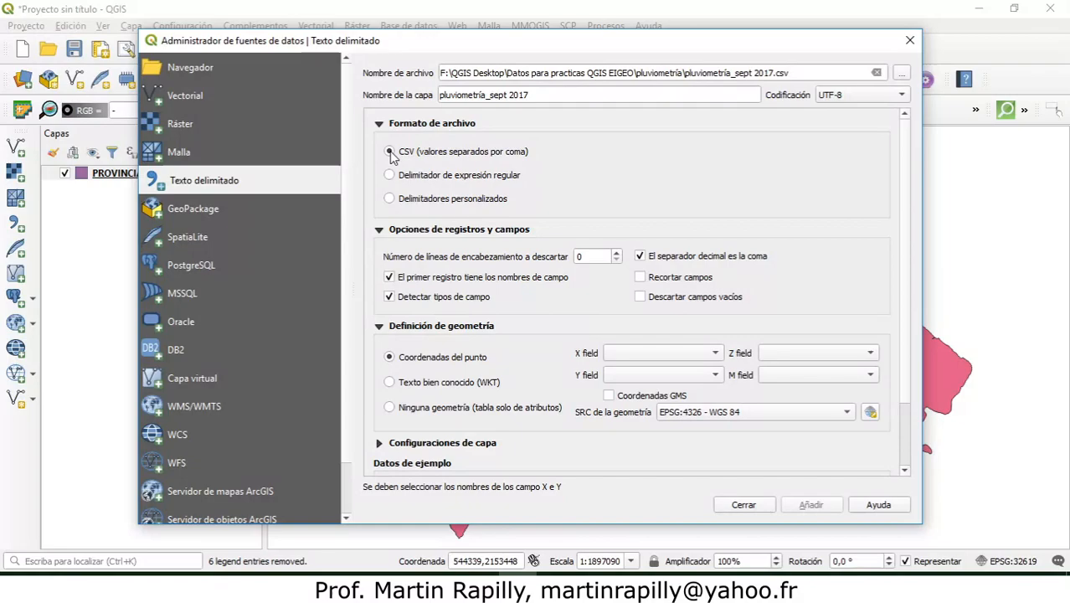
left_click_drag(905, 187, 915, 266)
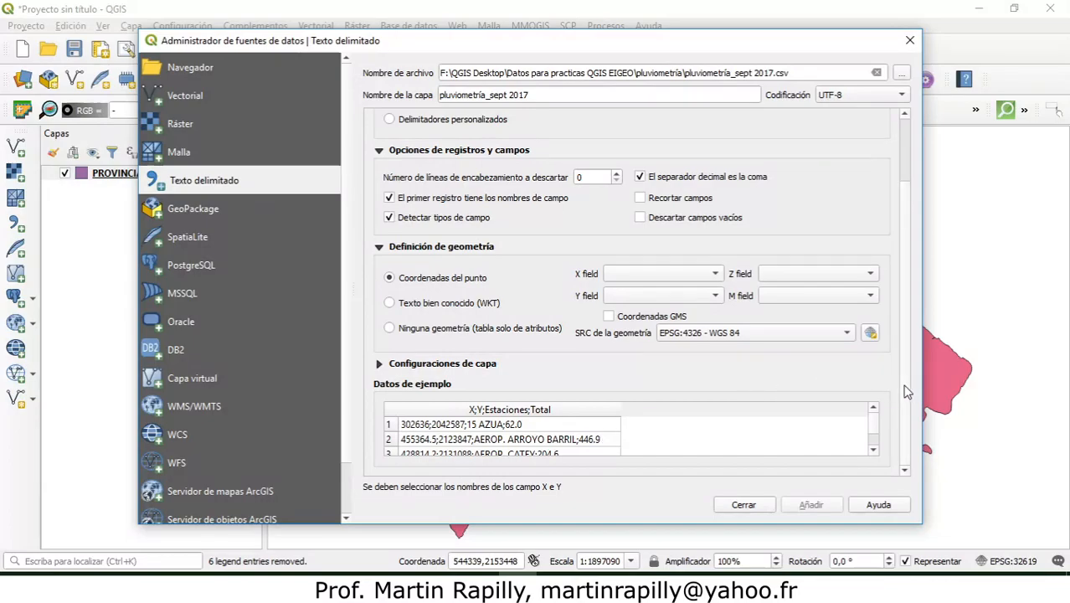
scroll(906, 392, "up", 2)
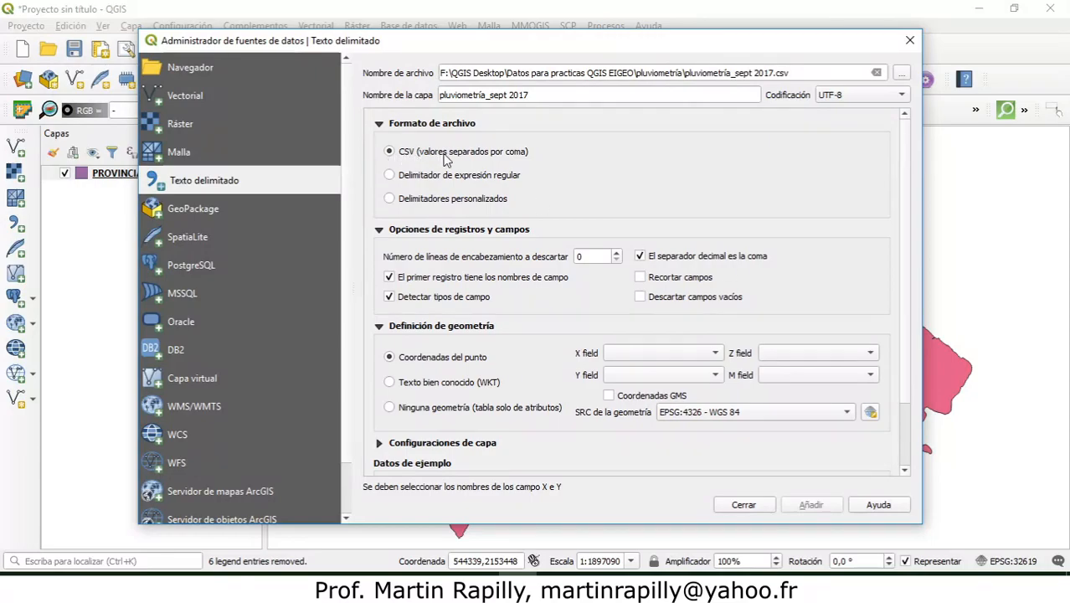
left_click(389, 175)
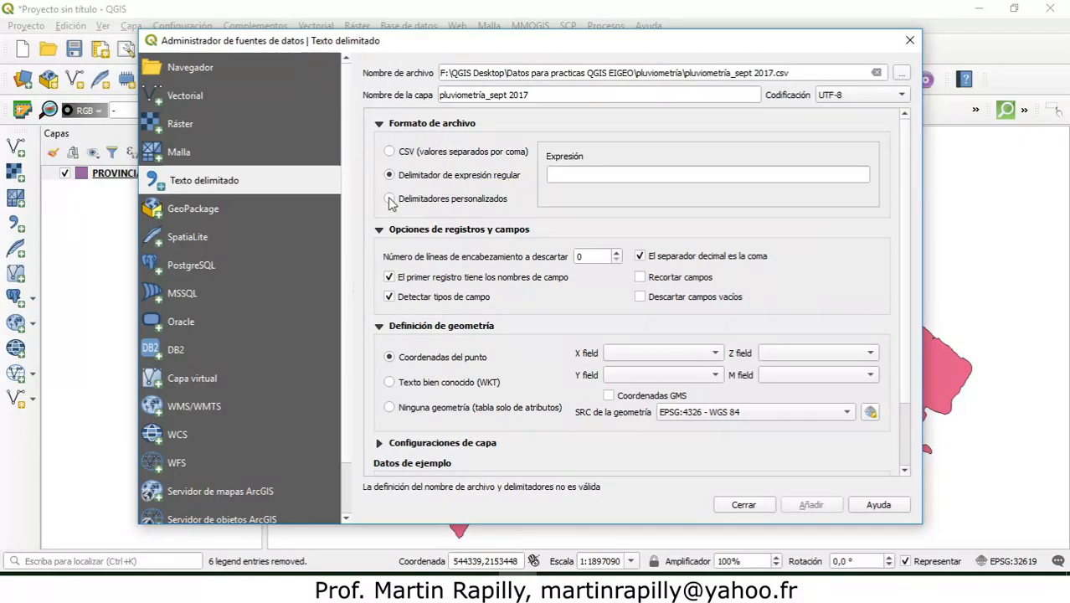
left_click(389, 198)
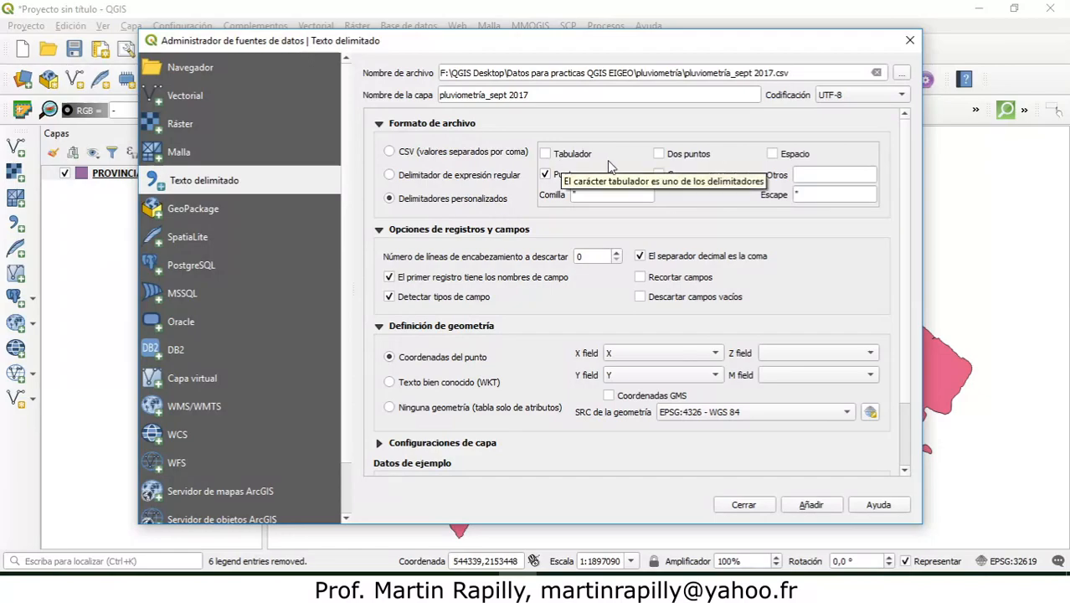
Step: Try comma instead of semicolon as the custom delimiter, and restore semicolon as the only delimiter
left_click(659, 174)
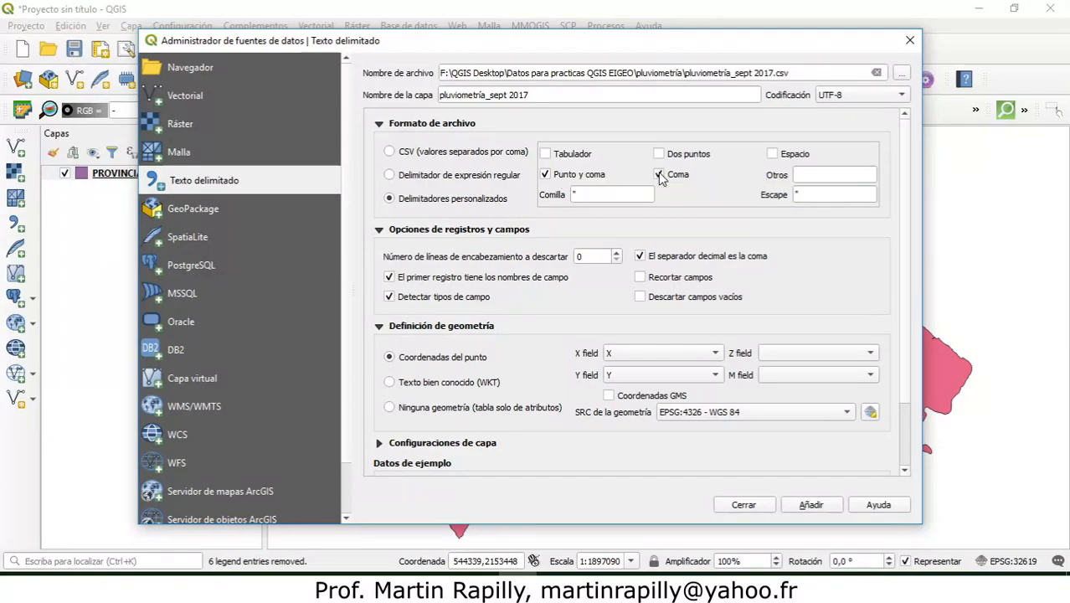
left_click(544, 174)
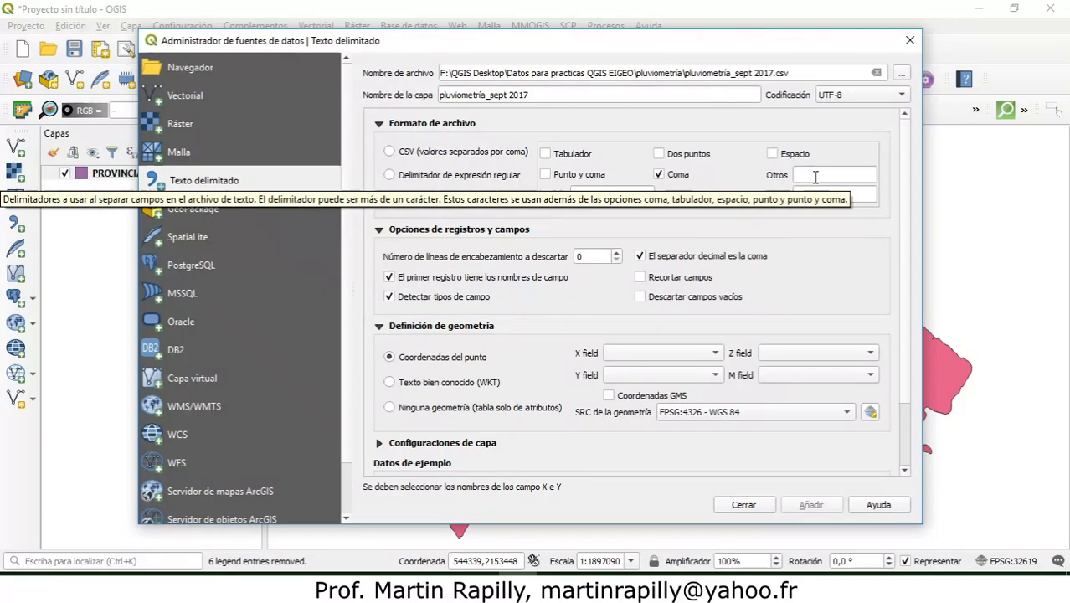
left_click(548, 176)
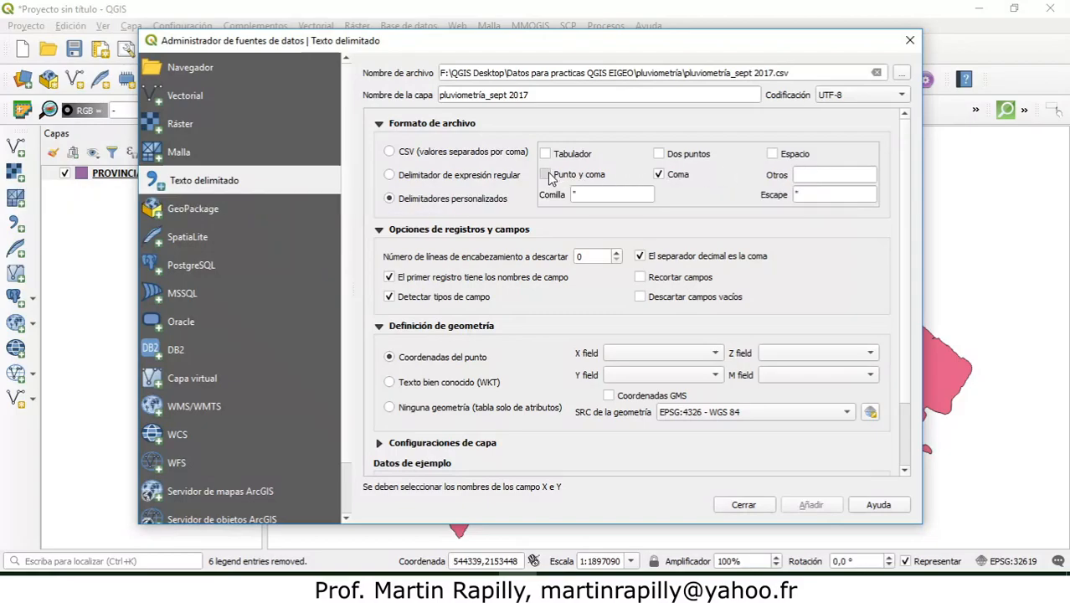
left_click(659, 176)
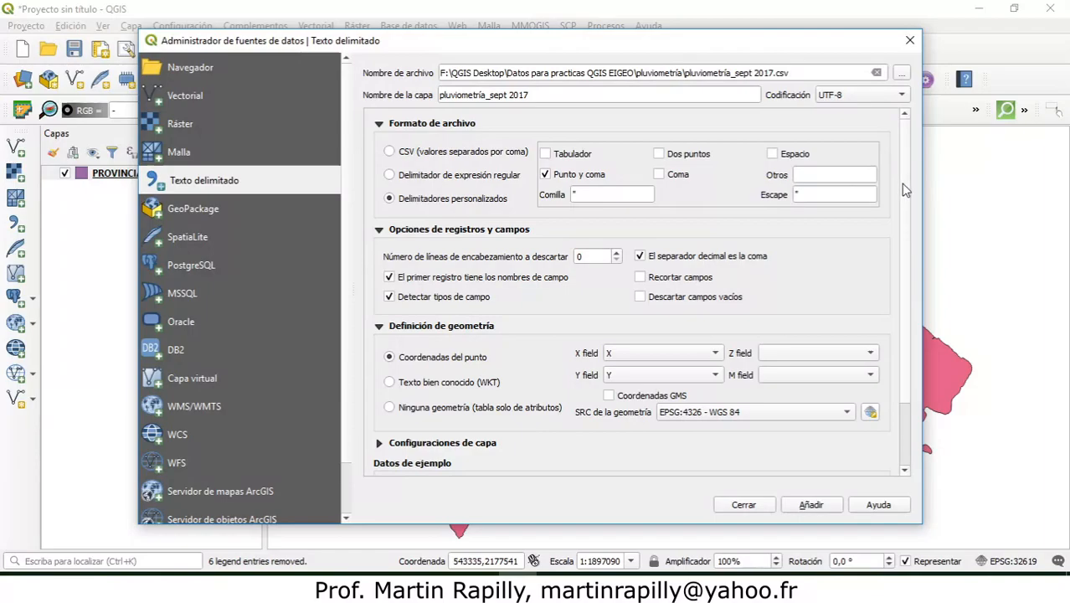
Step: Examine the X, Y, Estaciones and Total columns in the sample data of the rainfall file
left_click_drag(905, 191, 915, 254)
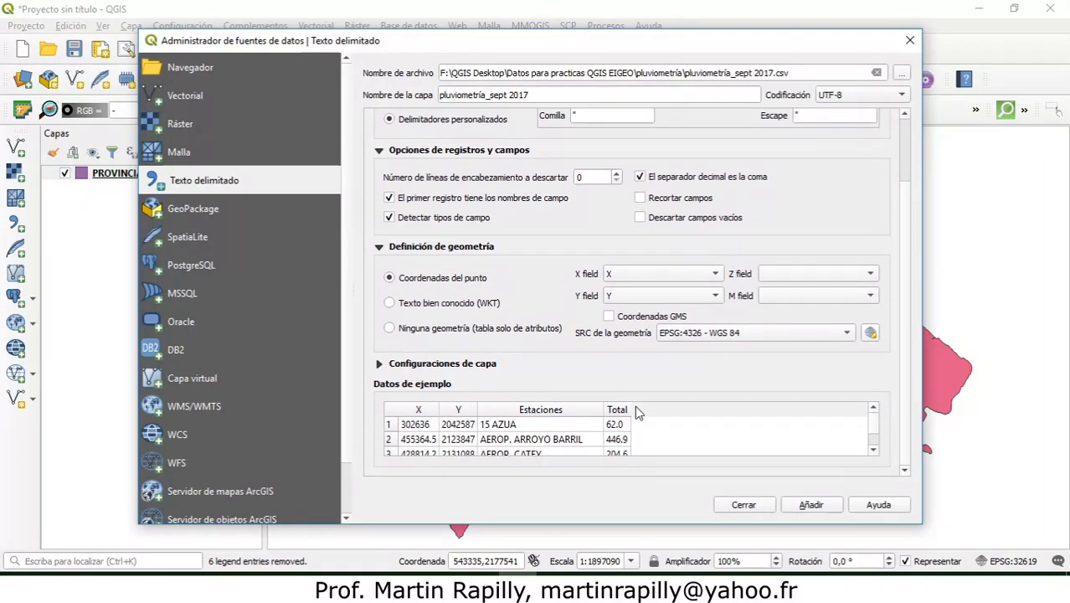
left_click(424, 412)
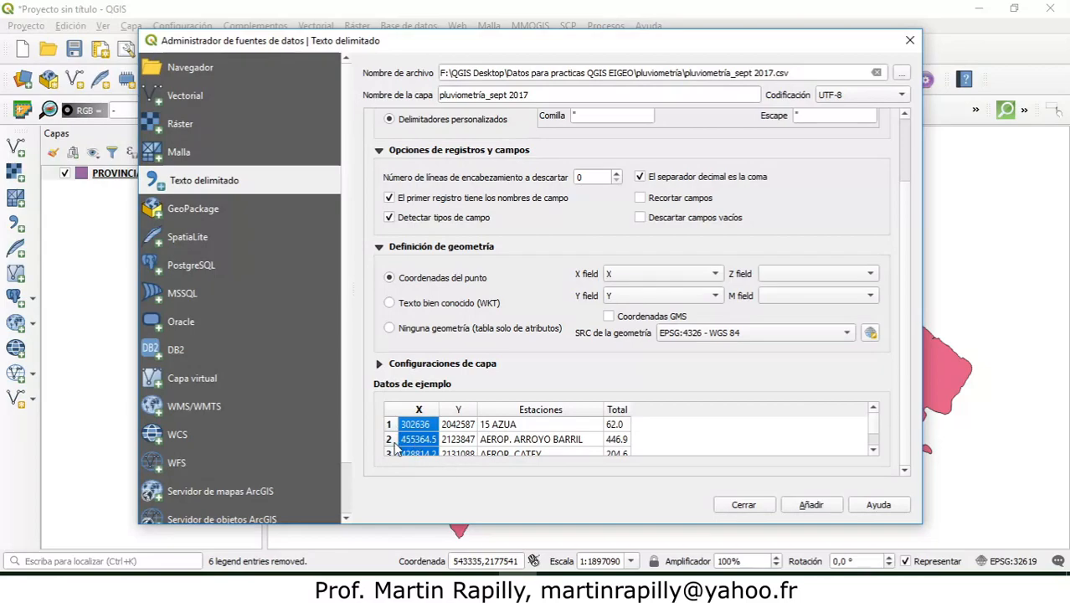
left_click(459, 410)
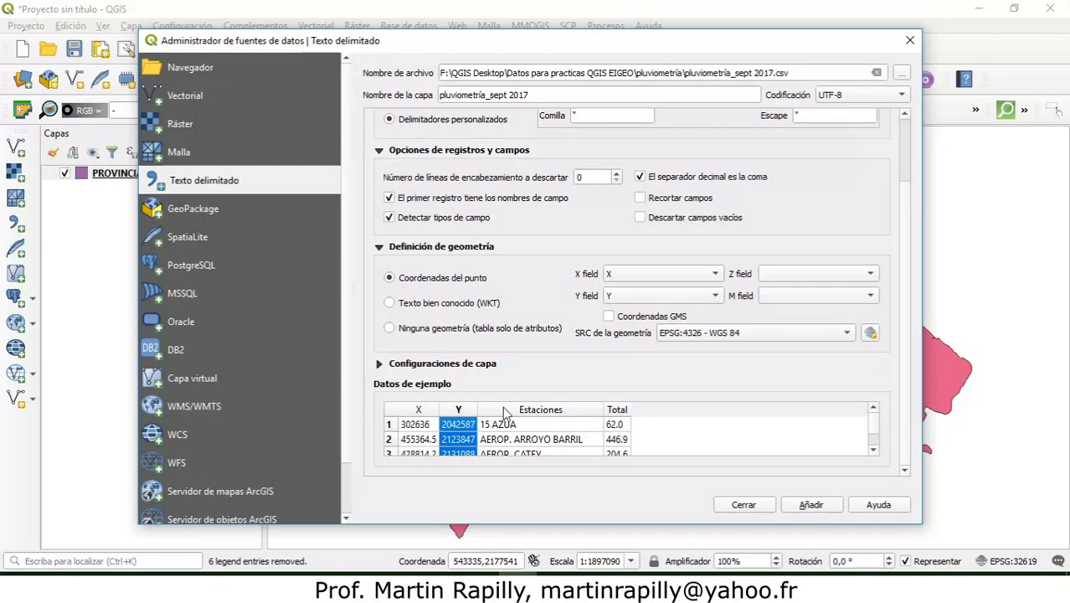
left_click(536, 410)
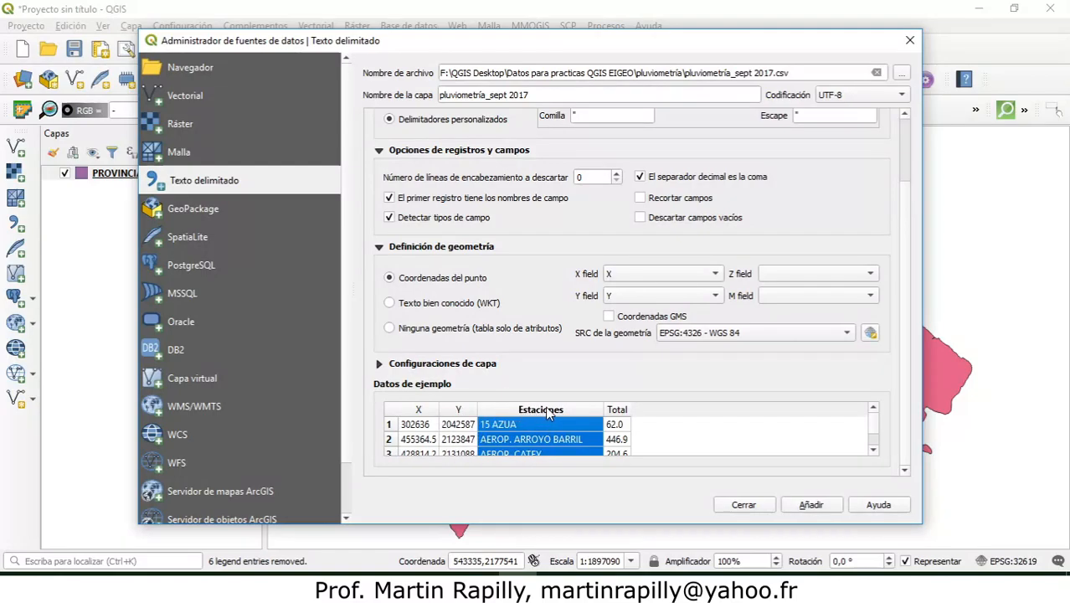
left_click(617, 410)
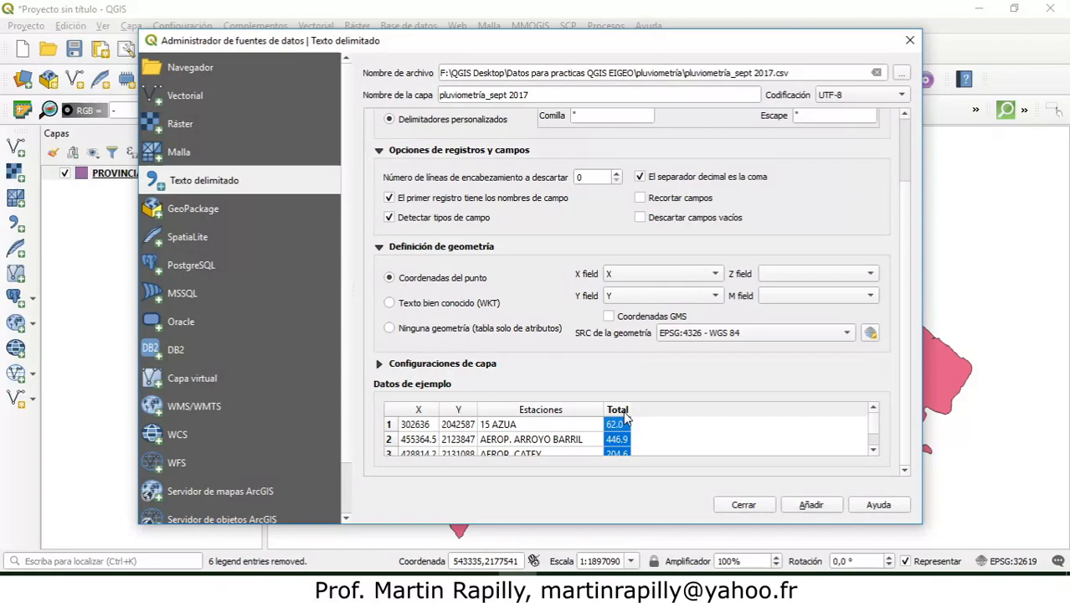
scroll(901, 337, "up", 3)
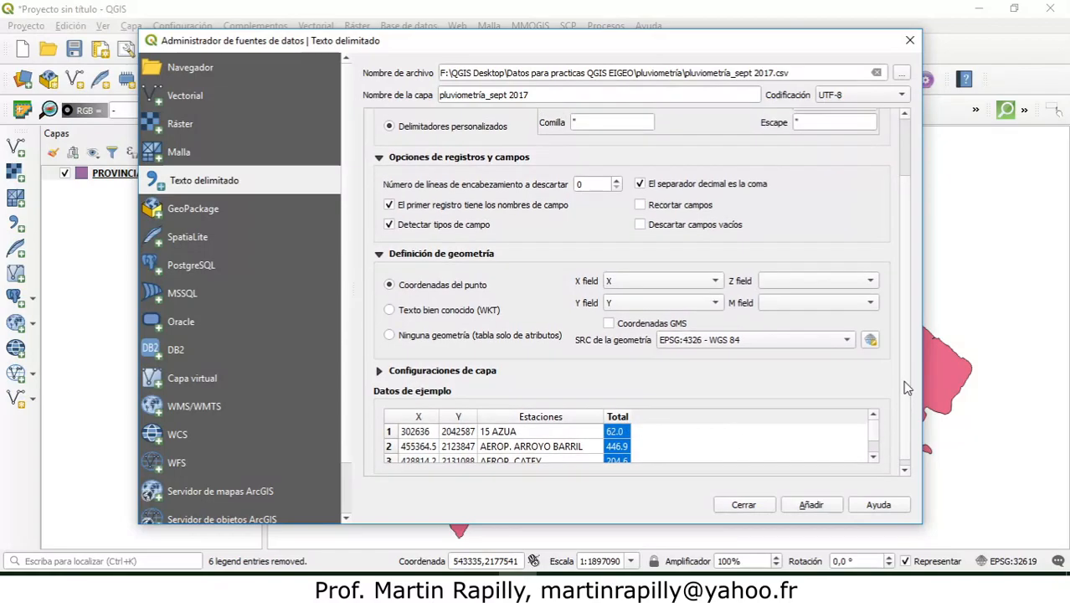
scroll(902, 342, "down", 3)
scroll(900, 402, "up", 3)
scroll(900, 406, "down", 3)
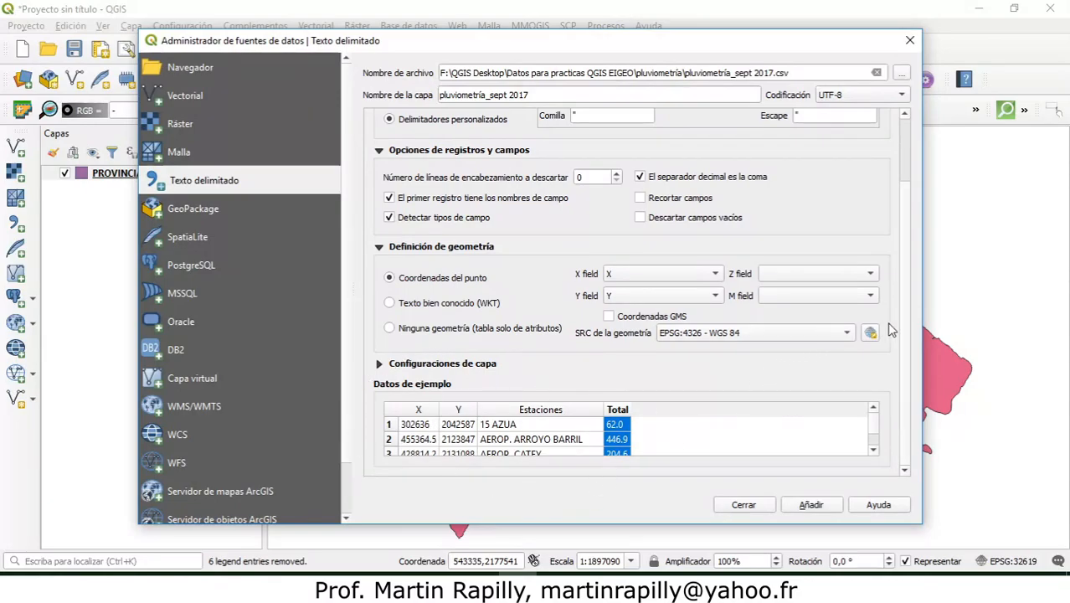
Step: Try discarding 2 header lines from the rainfall file, and restore the number to 0
scroll(910, 318, "up", 3)
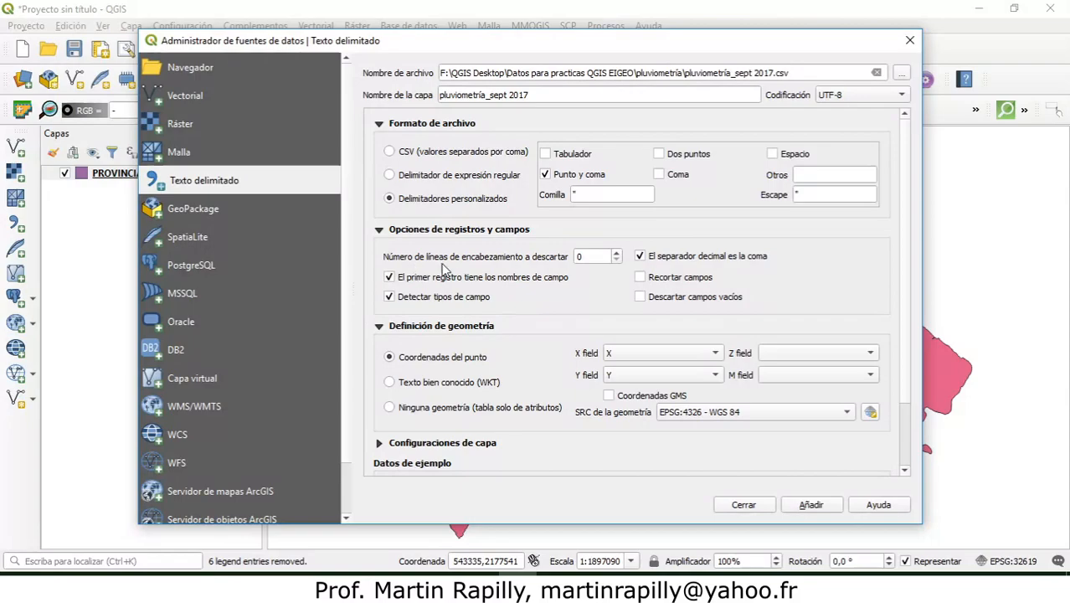
left_click(616, 253)
left_click(616, 253)
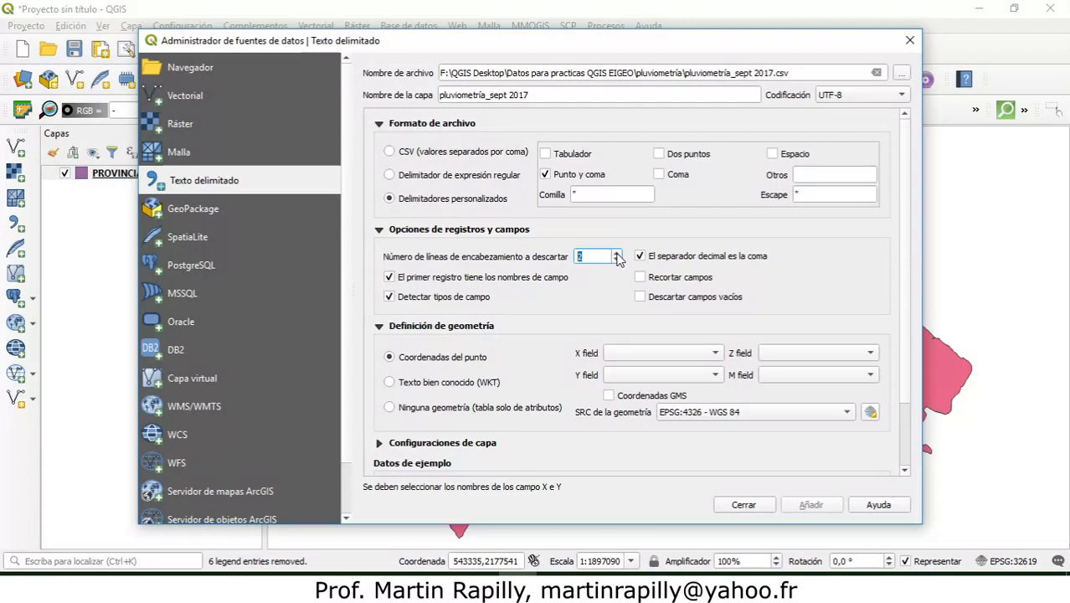
left_click(616, 253)
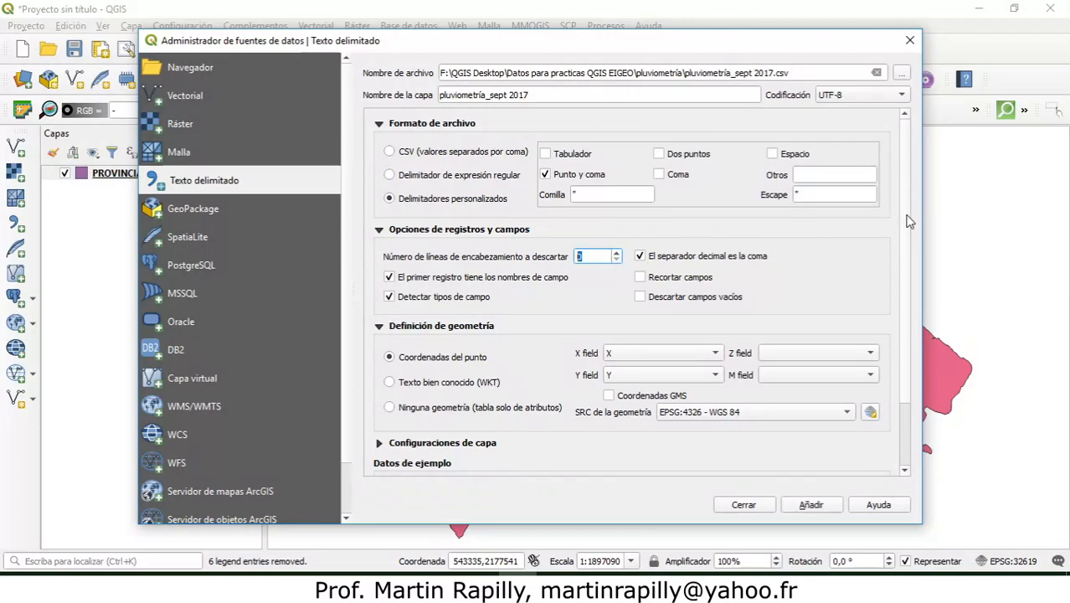
scroll(911, 276, "down", 2)
scroll(912, 337, "up", 2)
scroll(904, 250, "down", 2)
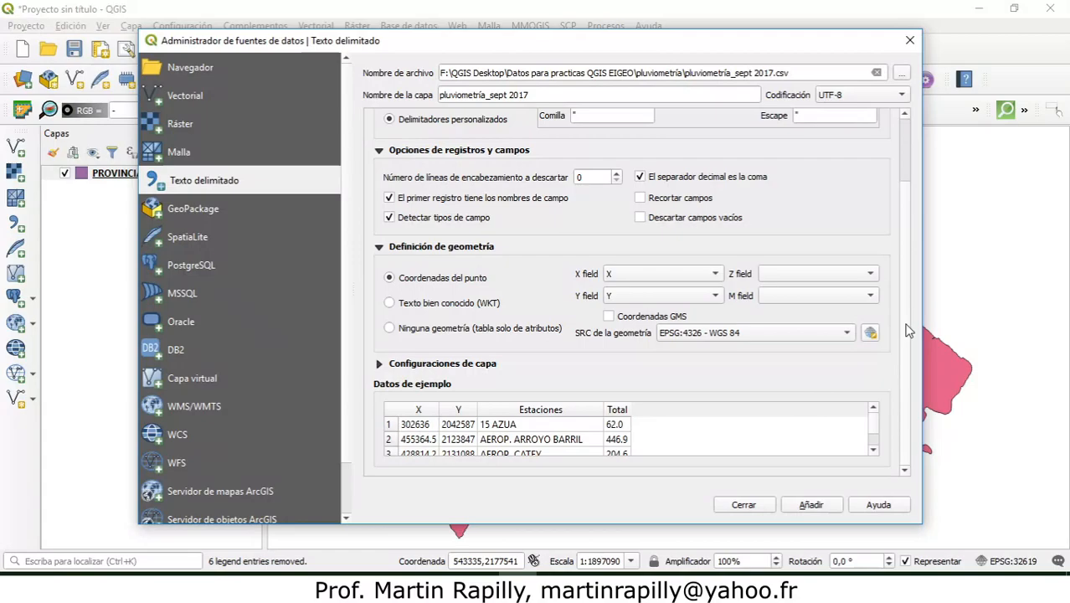
Step: Select column X as the X field and column Y as the Y field for the point coordinates
scroll(909, 331, "up", 1)
scroll(910, 326, "down", 1)
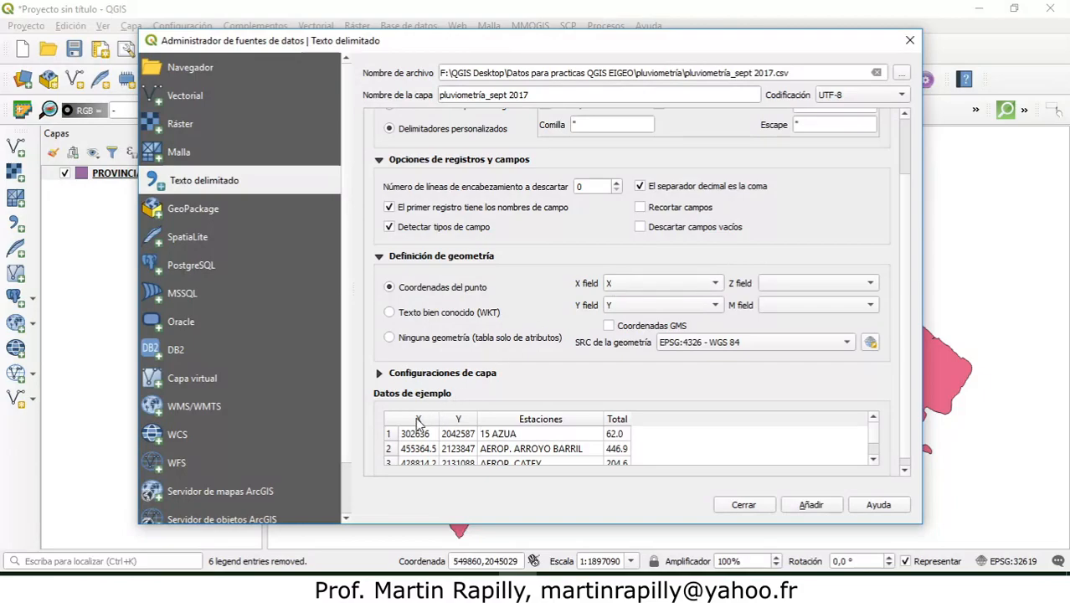
left_click(633, 285)
left_click(632, 286)
left_click(630, 307)
left_click(631, 310)
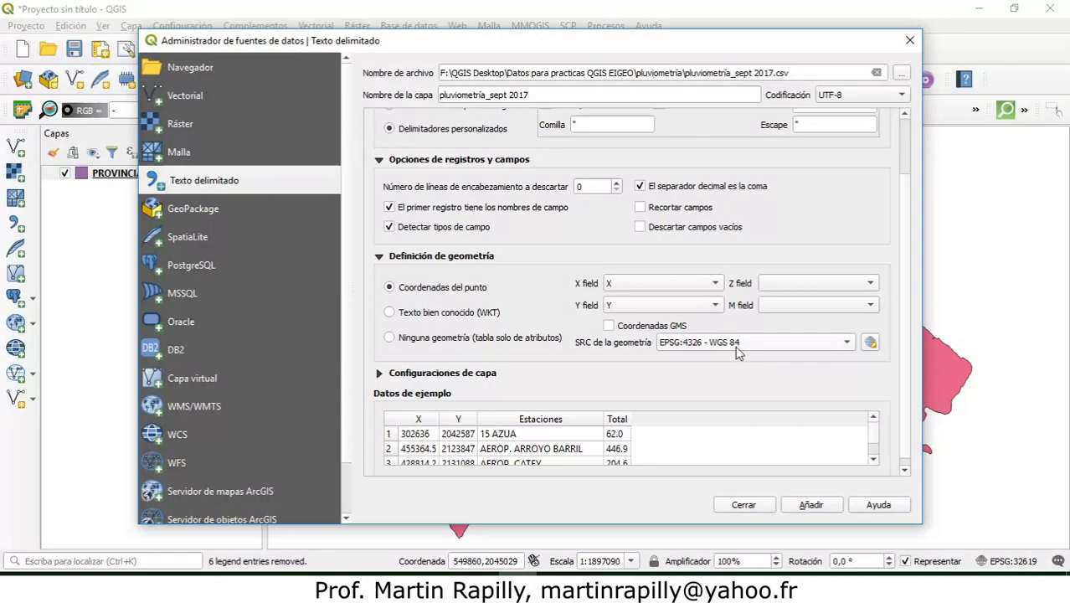
Step: Set the geometry's reference system to EPSG:32619 (WGS 84 / UTM zone 19N) and add the rainfall points to the map
mouse_move(740, 353)
left_click(416, 434)
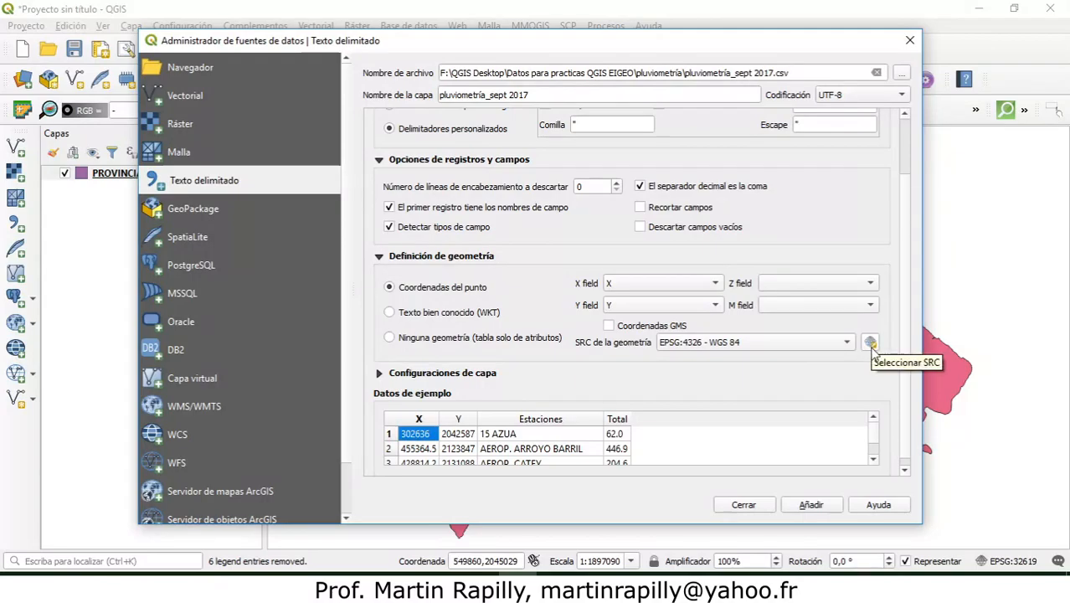
left_click(870, 343)
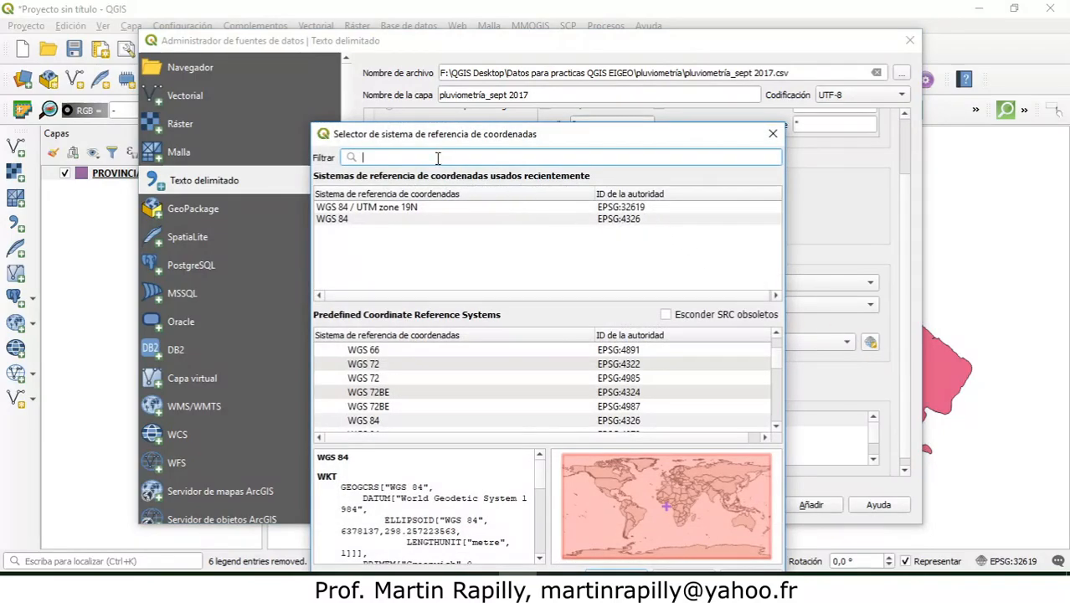
type("32")
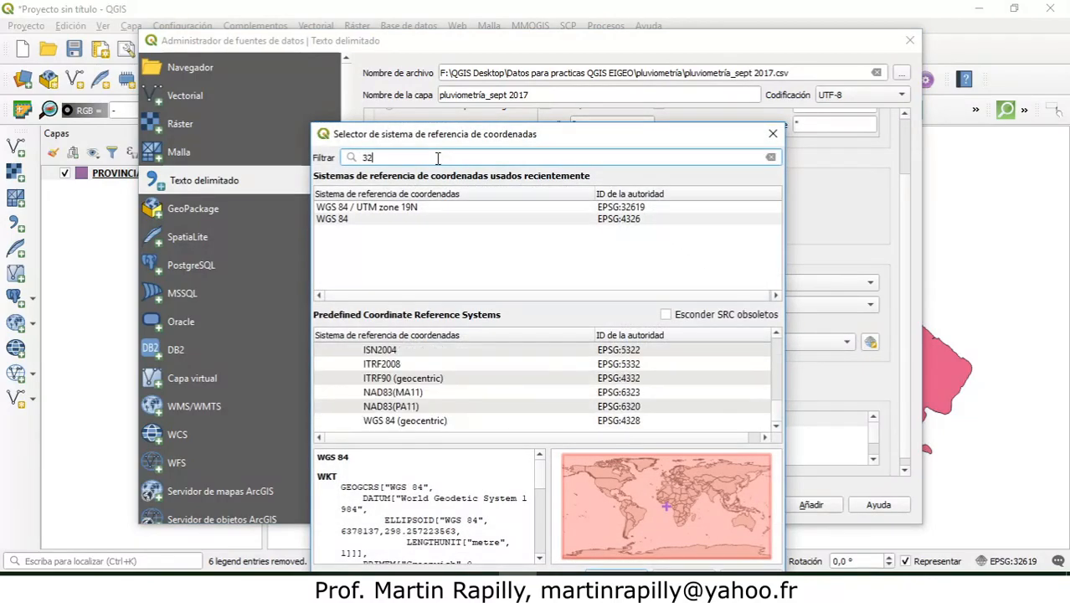
type("619")
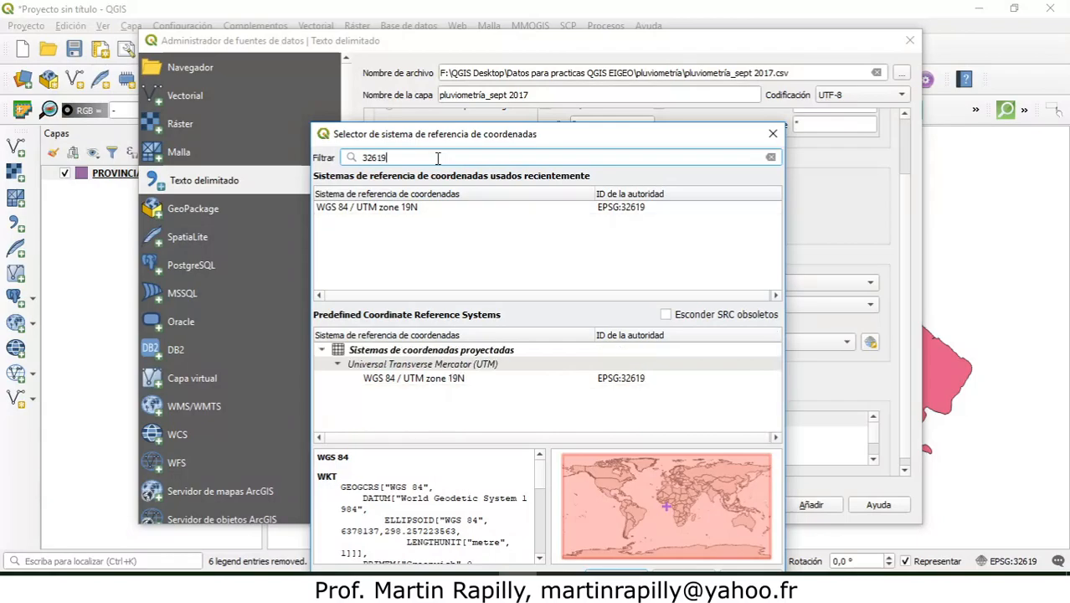
left_click(423, 383)
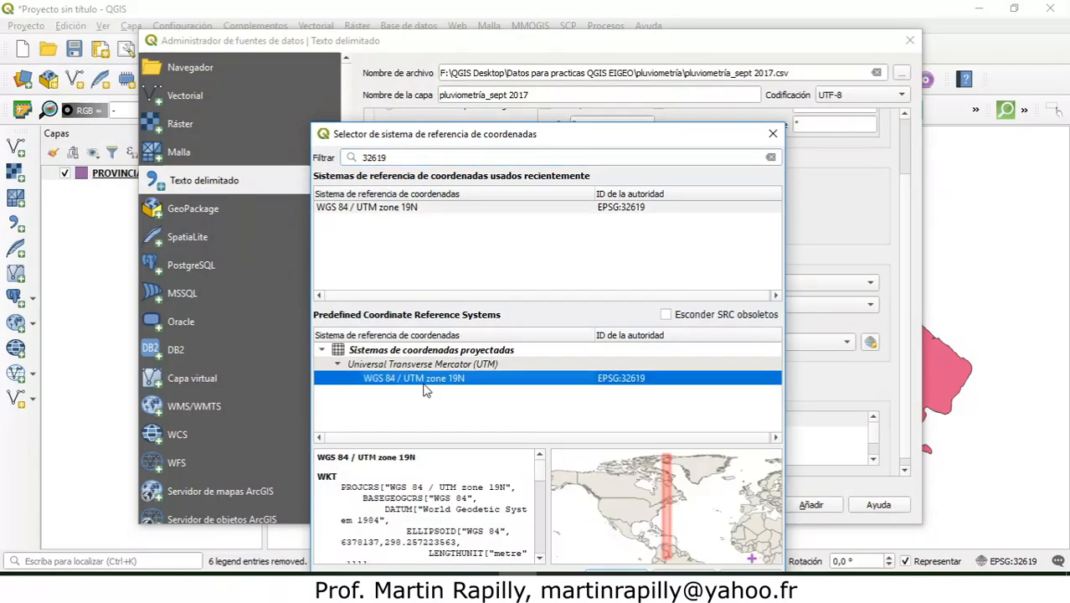
left_click_drag(544, 137, 550, 63)
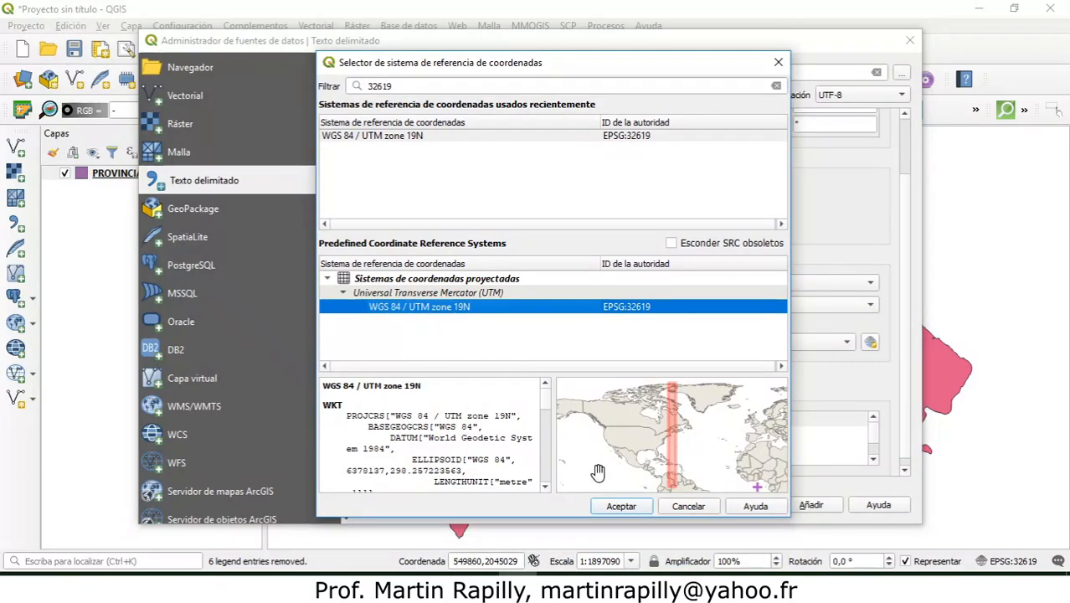
left_click(625, 506)
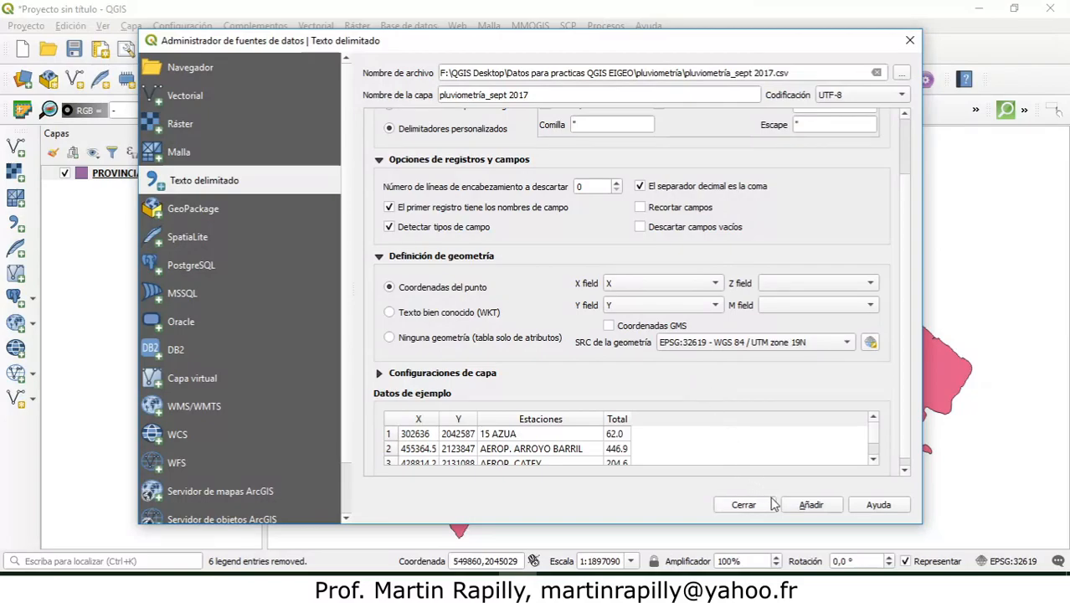
left_click(804, 506)
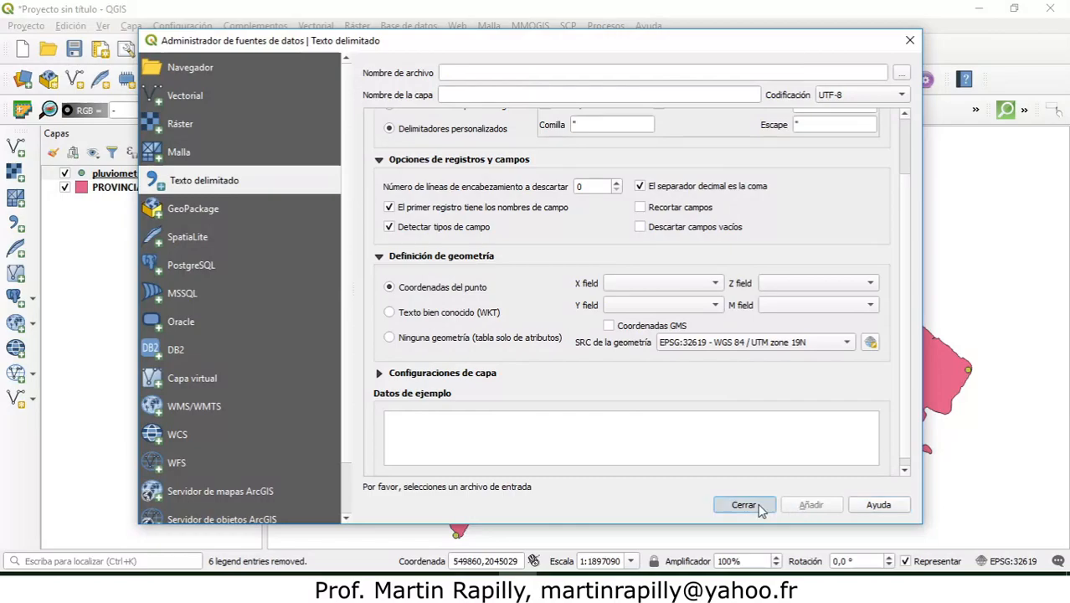
left_click(744, 504)
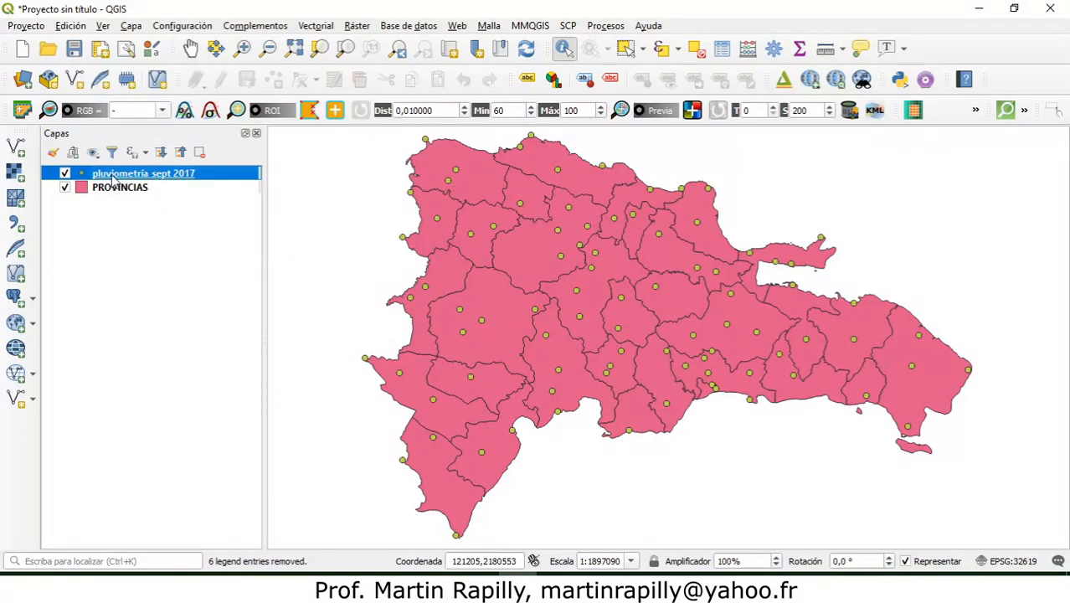
Step: Export the pluviometría_sept 2017 layer as an ESRI shapefile named "estaciones pluviométricas datos sept 2017" in the temp folder
right_click(194, 177)
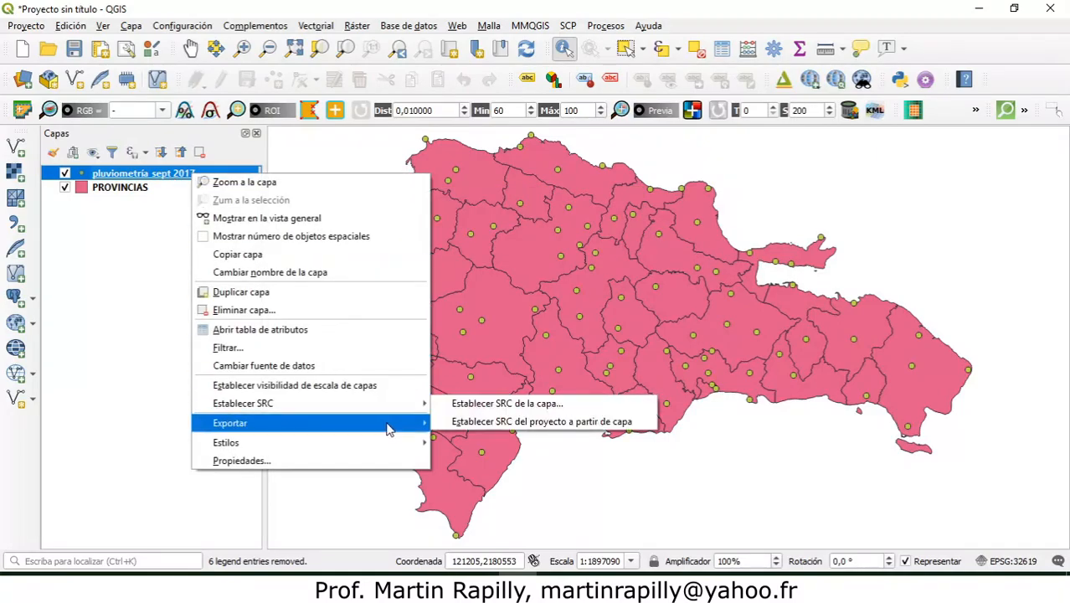
mouse_move(390, 423)
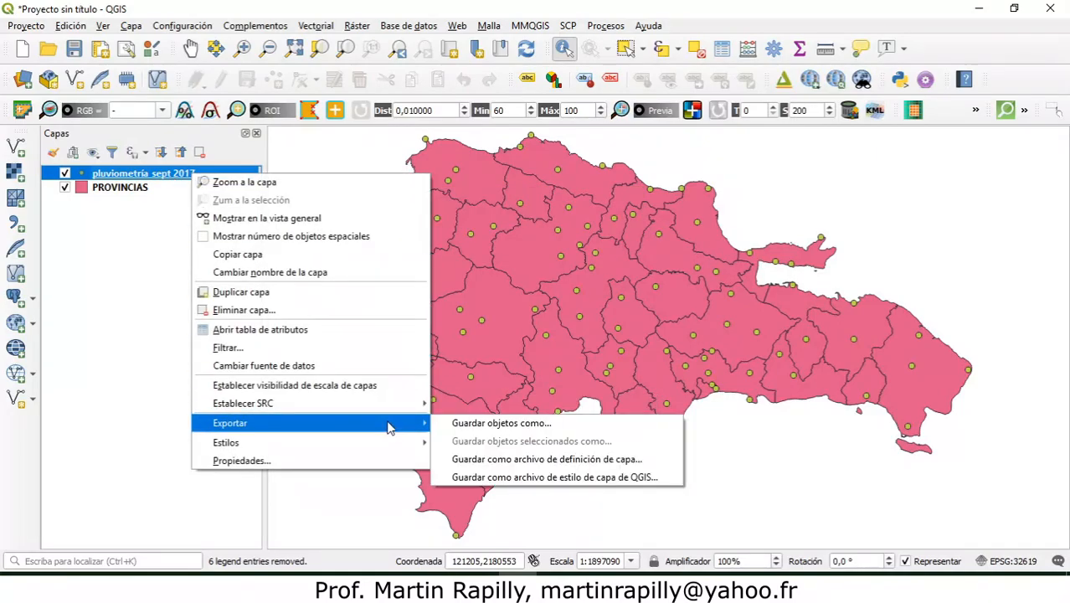
left_click(559, 425)
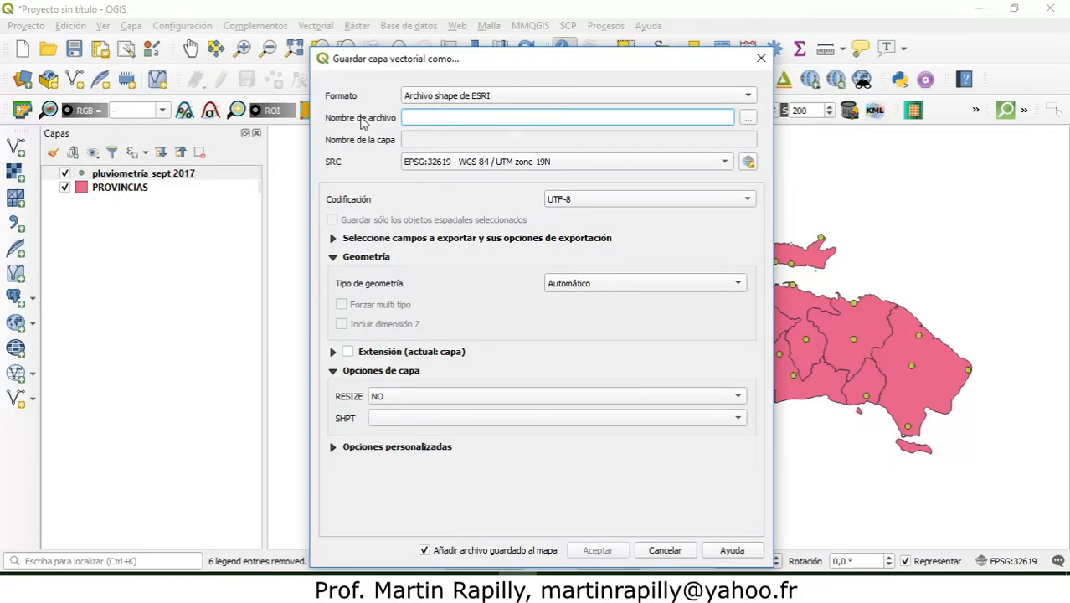
left_click(748, 120)
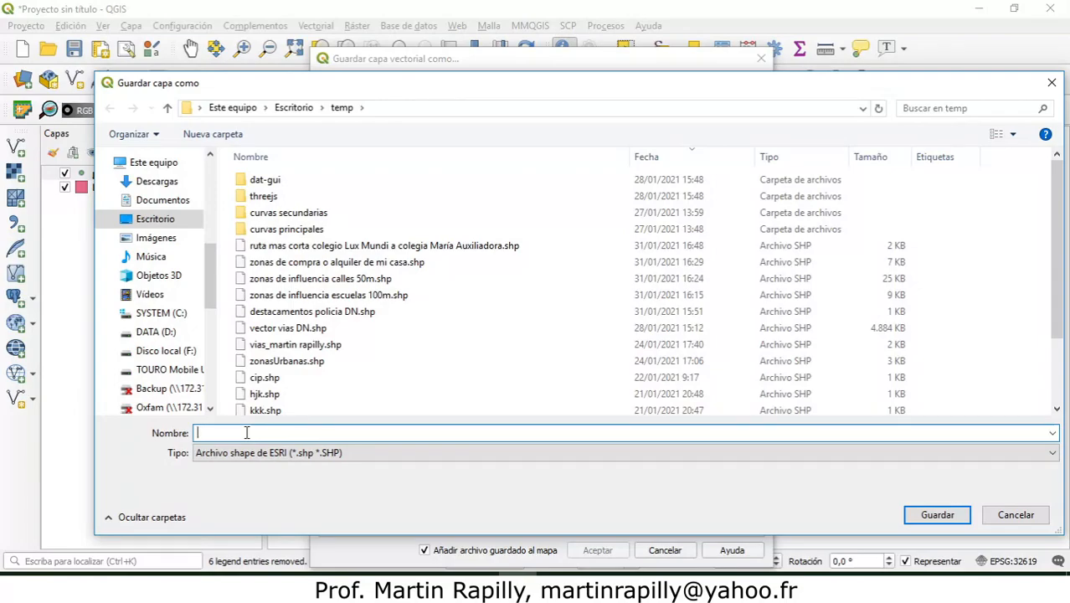
type("esta")
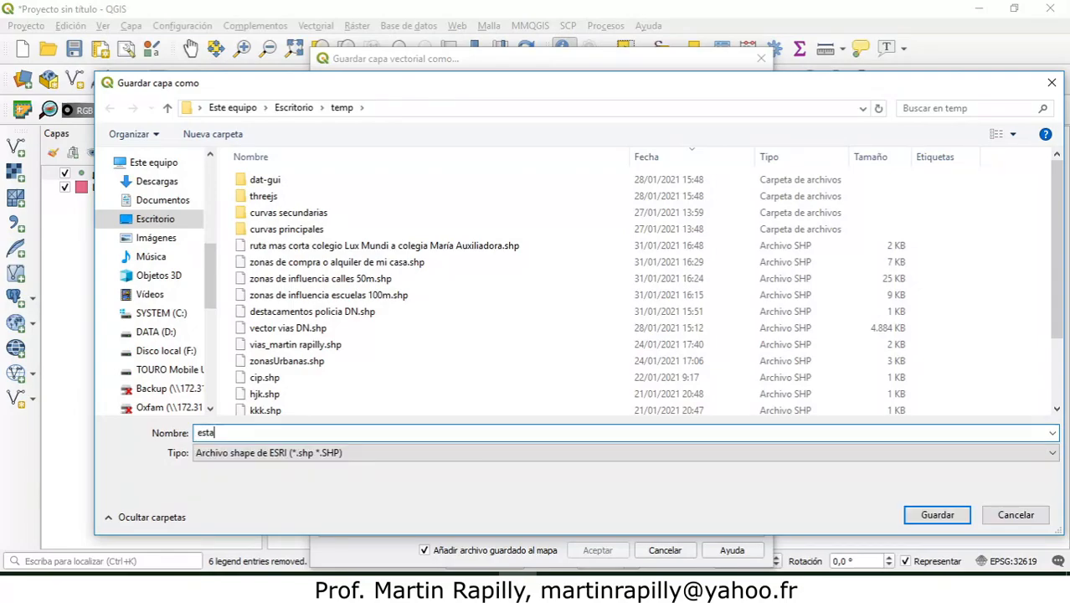
type("ciones pluviométricas")
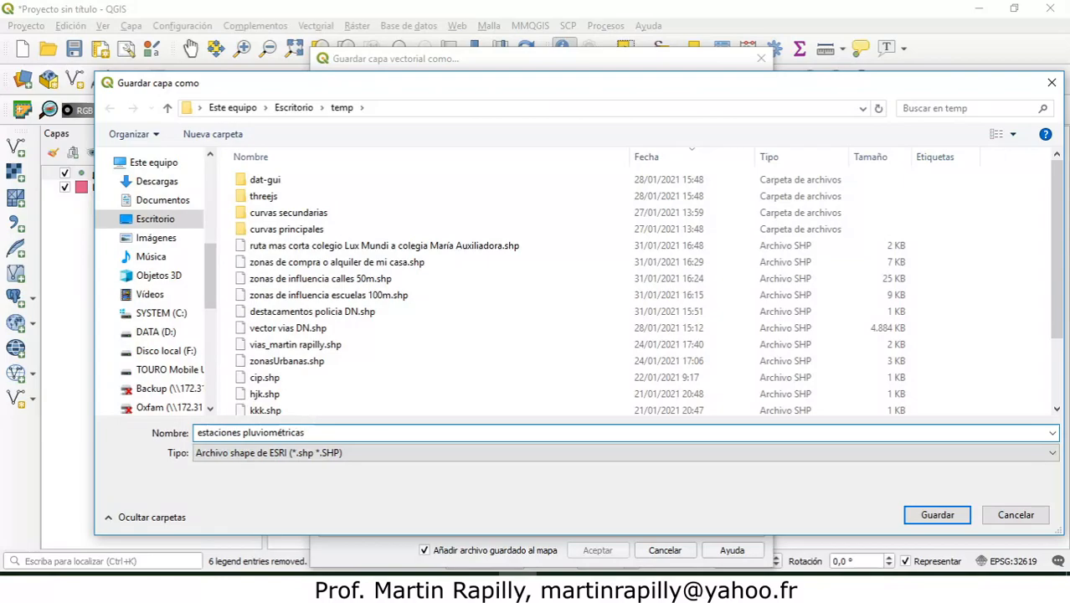
type(" datos se")
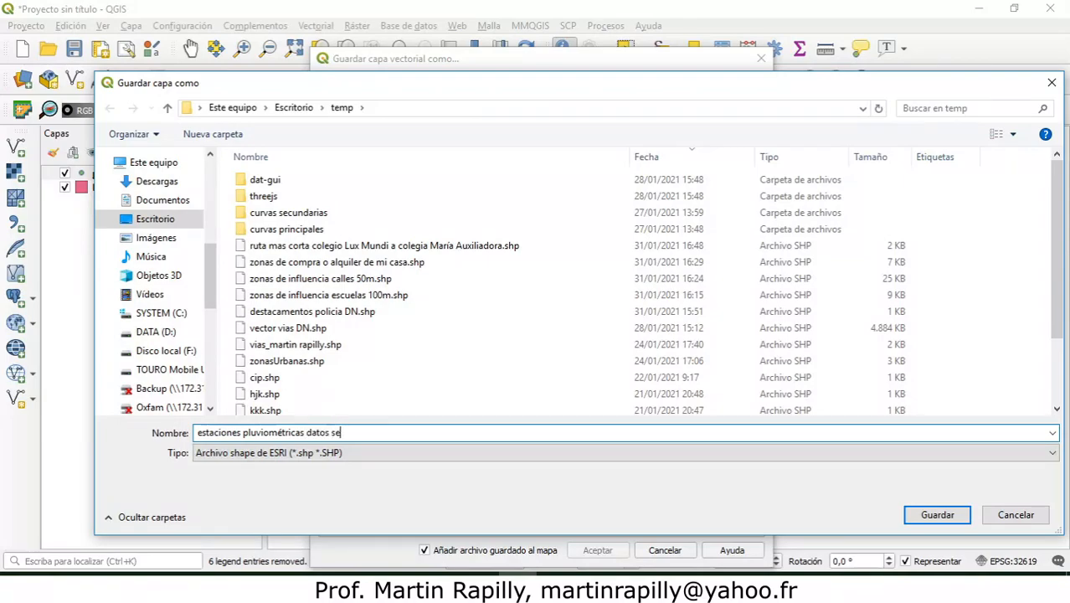
type("pt 2017")
left_click(952, 515)
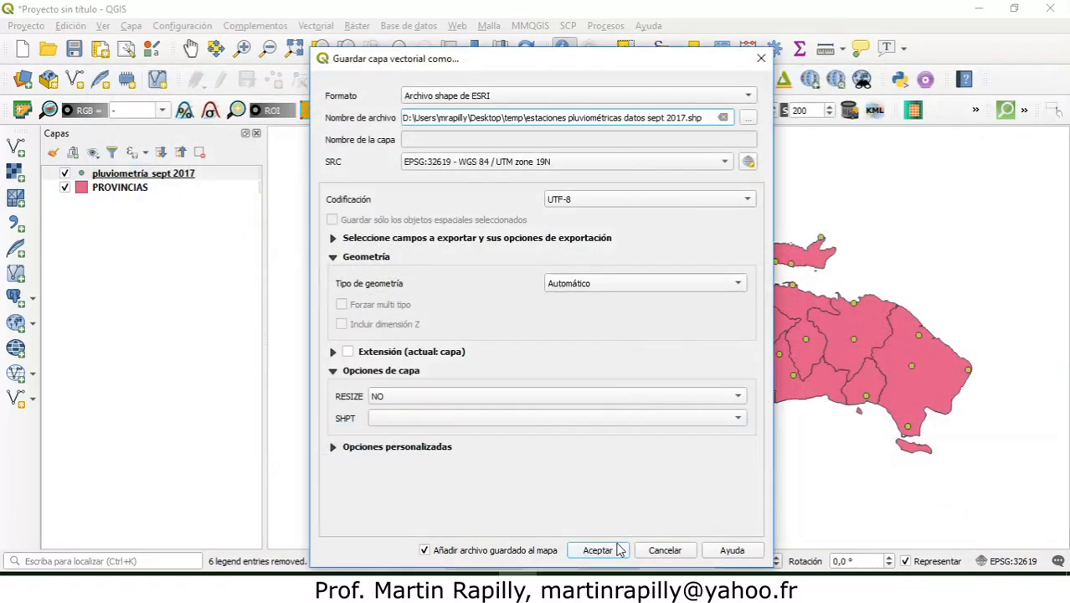
left_click(611, 552)
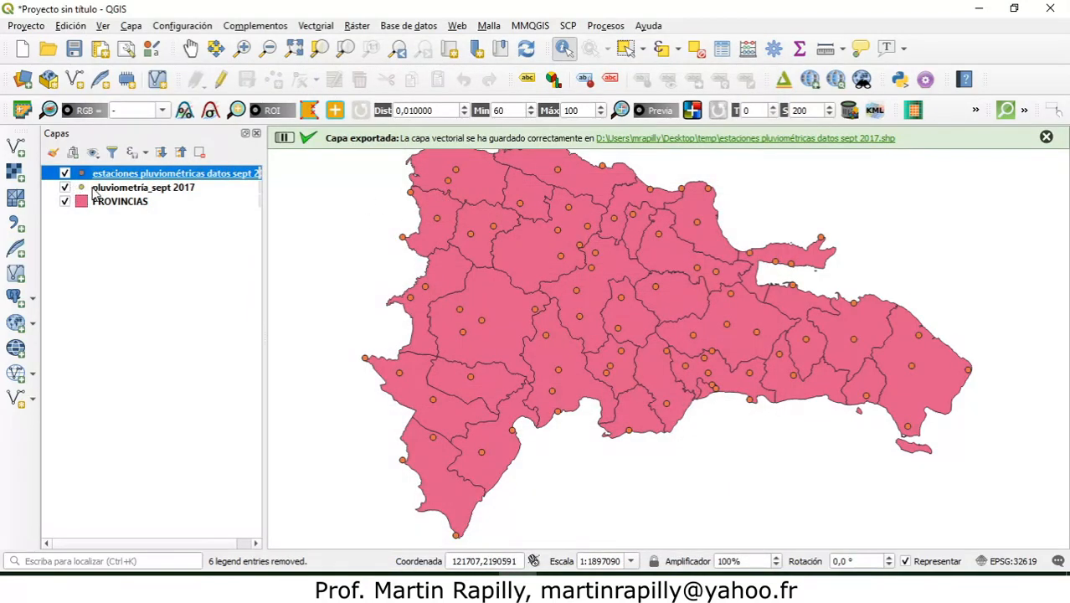
Step: Remove the original pluviometría_sept 2017 layer from the project
left_click(105, 192)
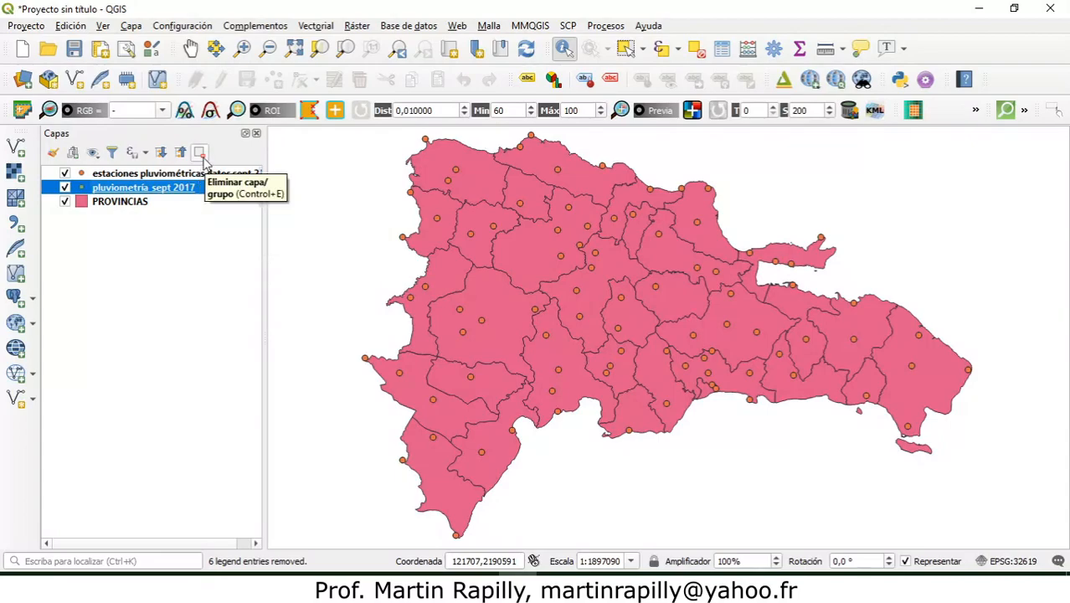
right_click(174, 188)
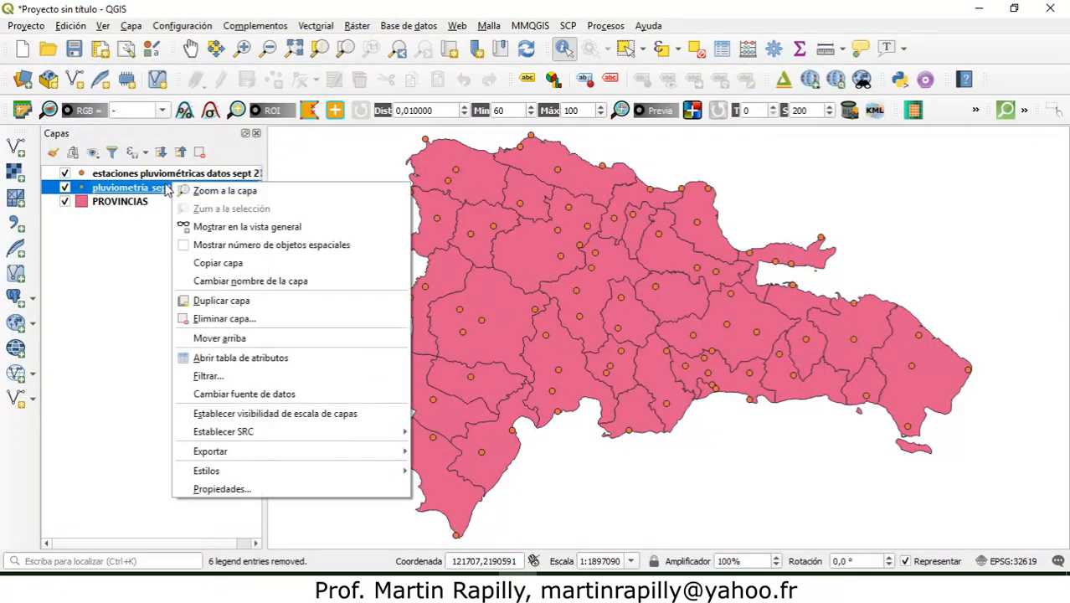
left_click(224, 323)
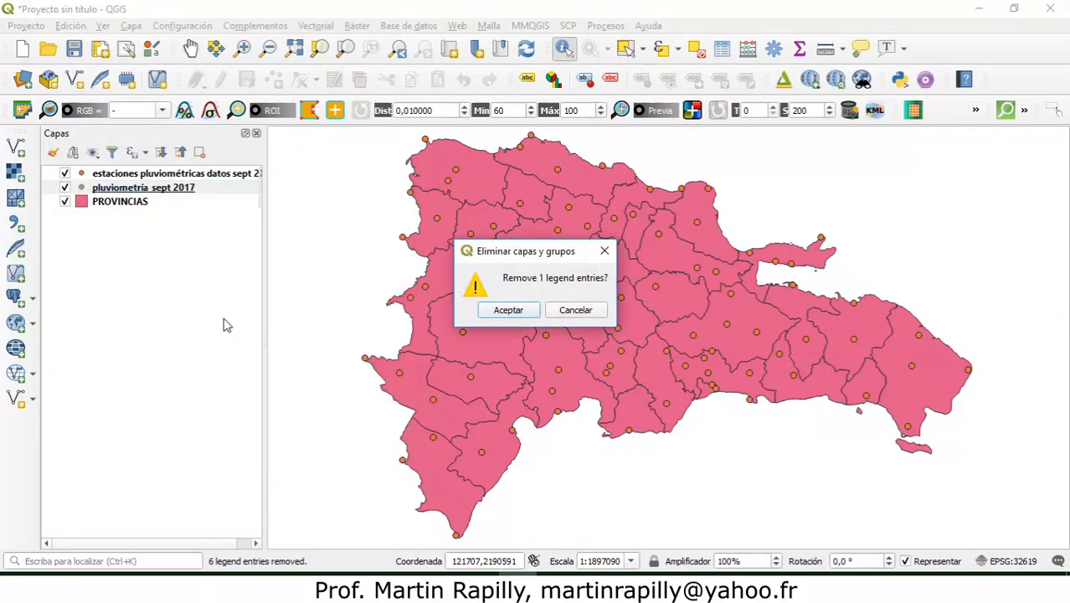
left_click(508, 309)
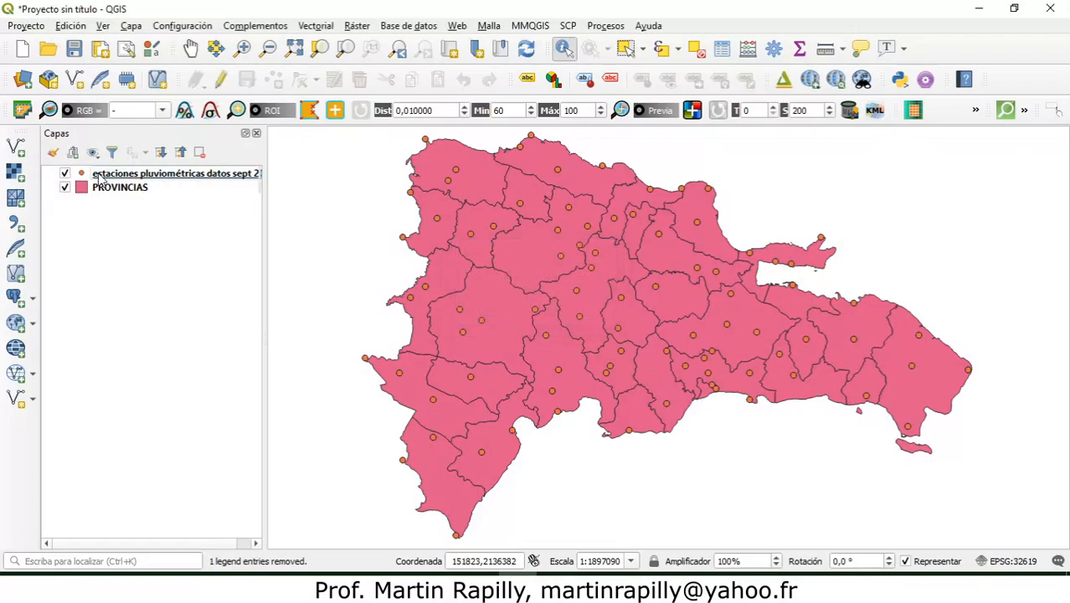
Step: Hide the PROVINCIAS layer and label the exported rainfall stations with simple labels from the Estaciones field
left_click(65, 188)
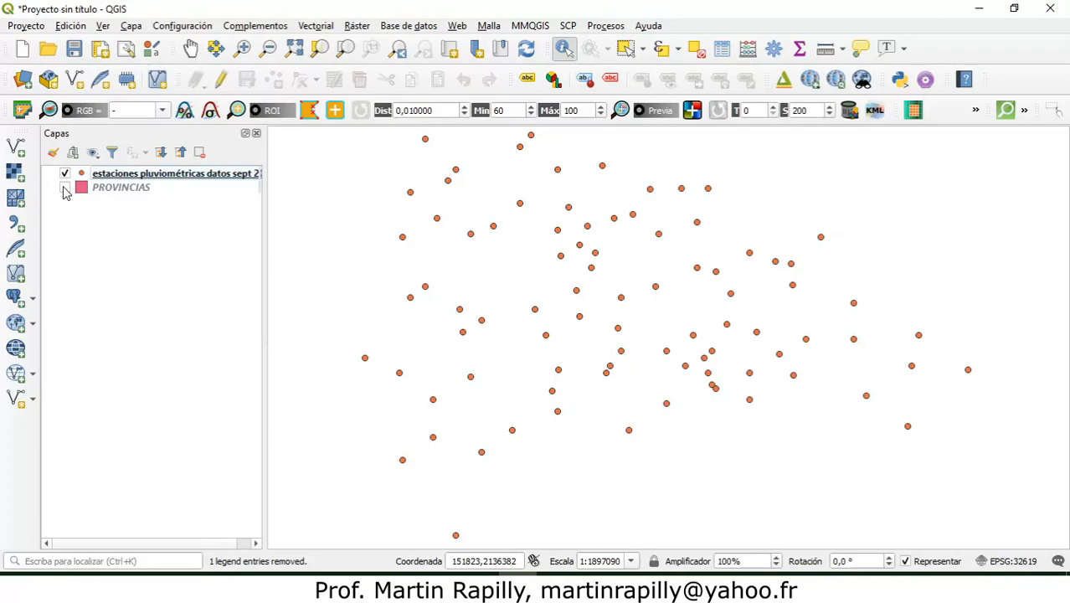
right_click(117, 179)
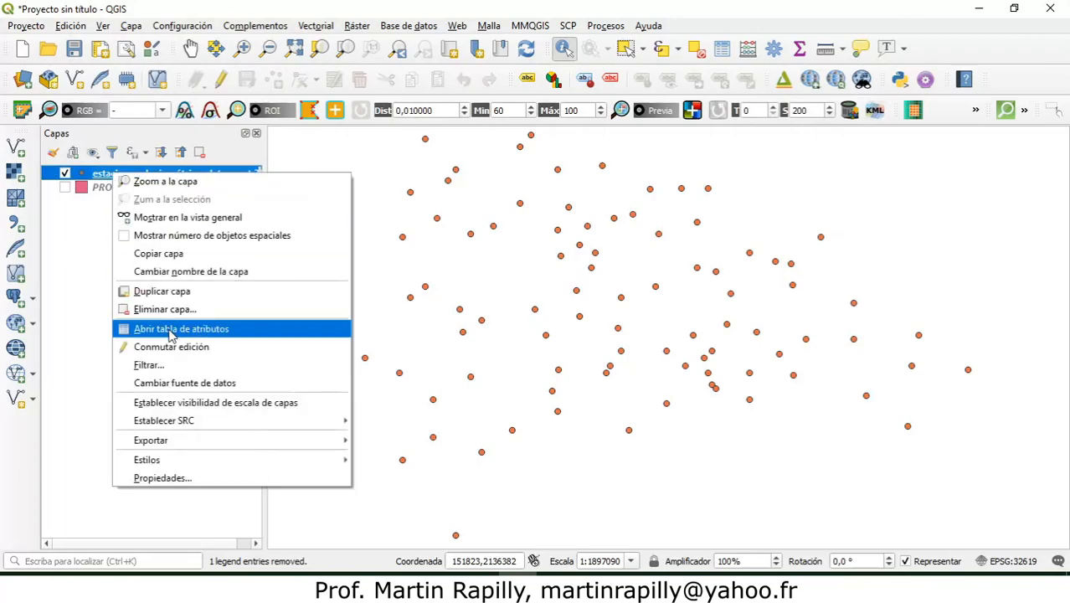
left_click(163, 478)
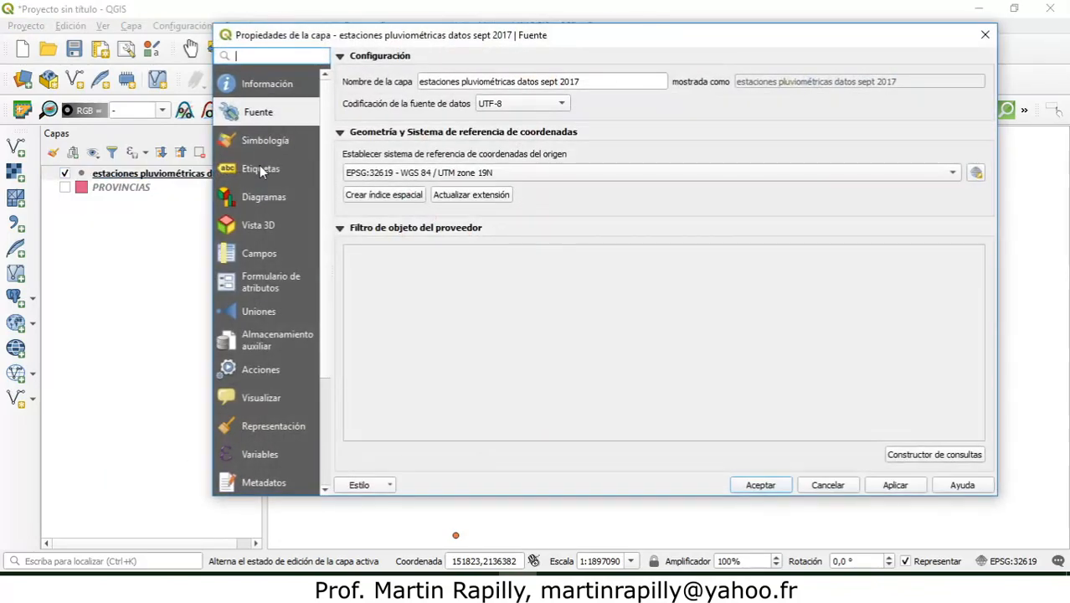
left_click(261, 170)
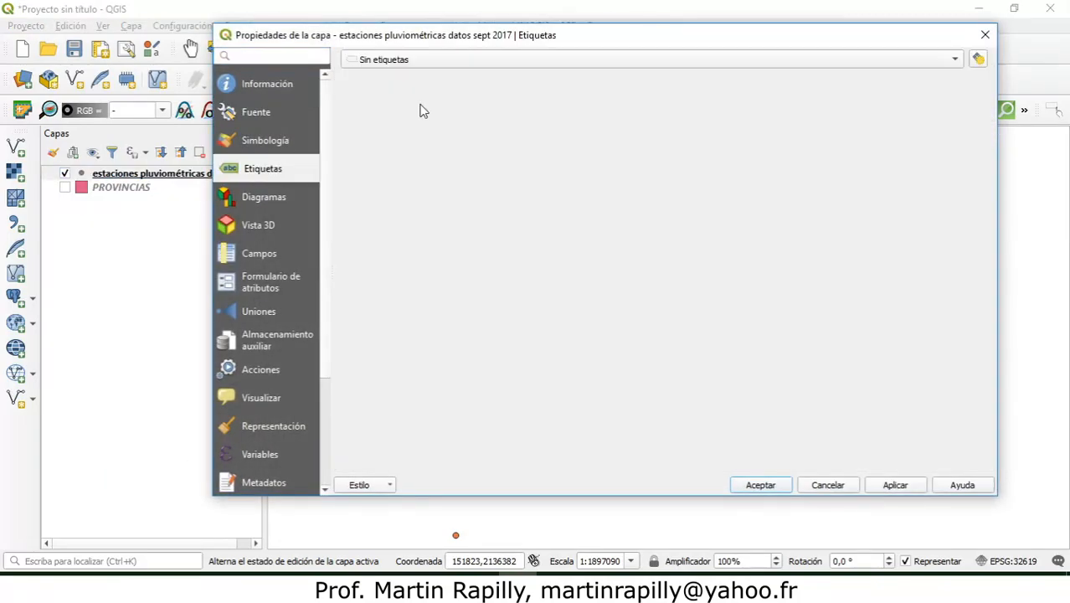
left_click(960, 60)
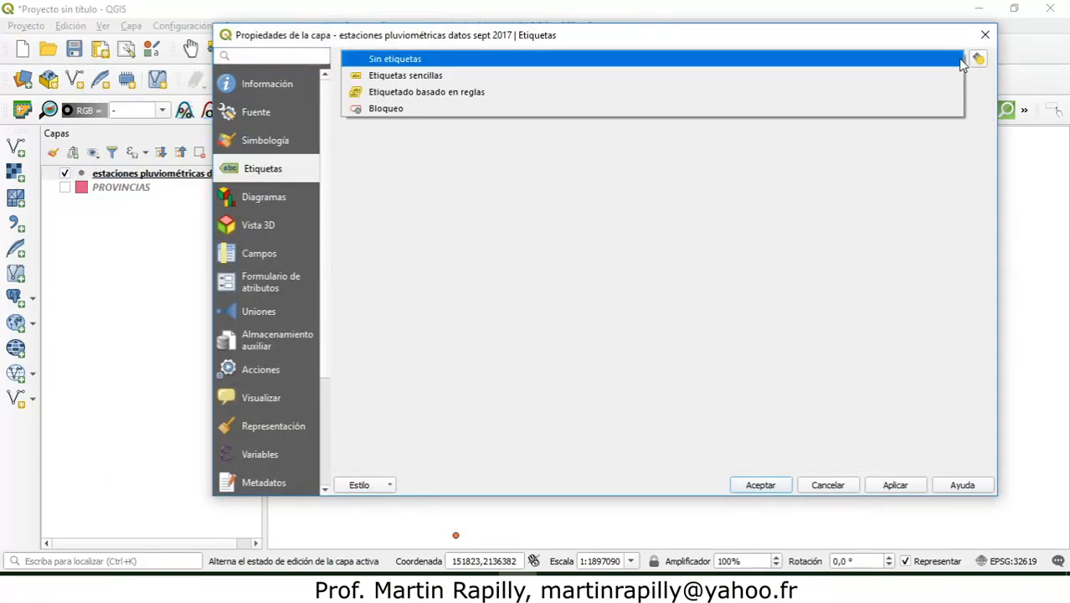
left_click(777, 77)
type("o")
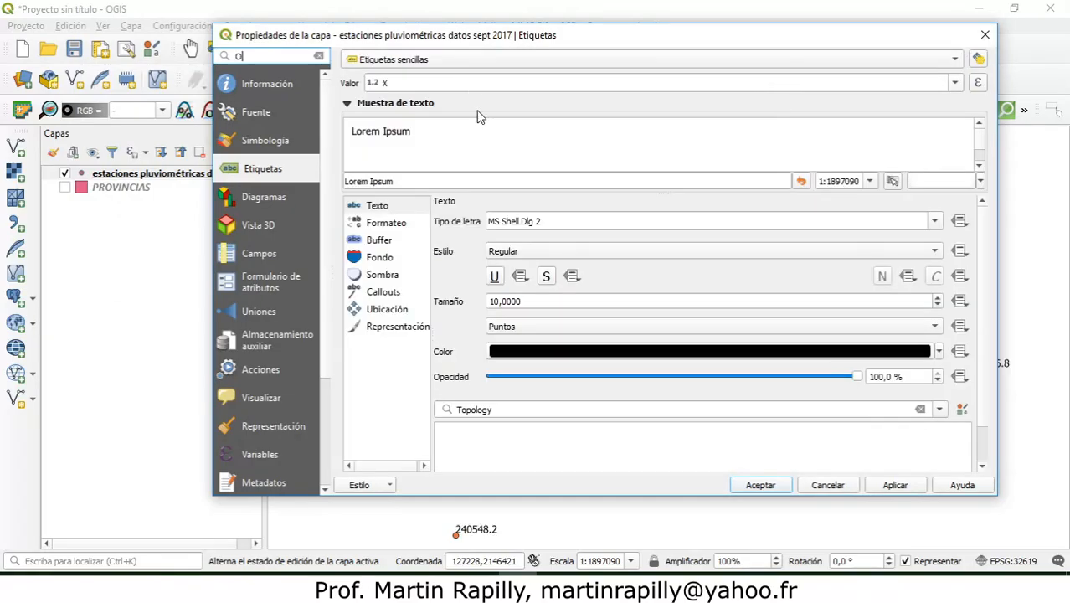
left_click(955, 87)
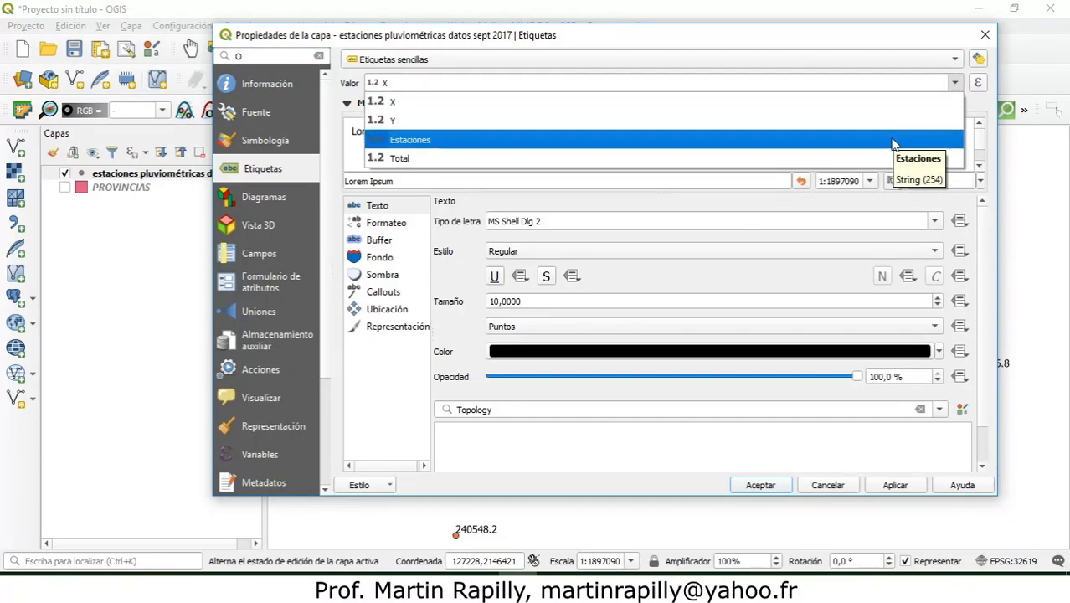
left_click(555, 139)
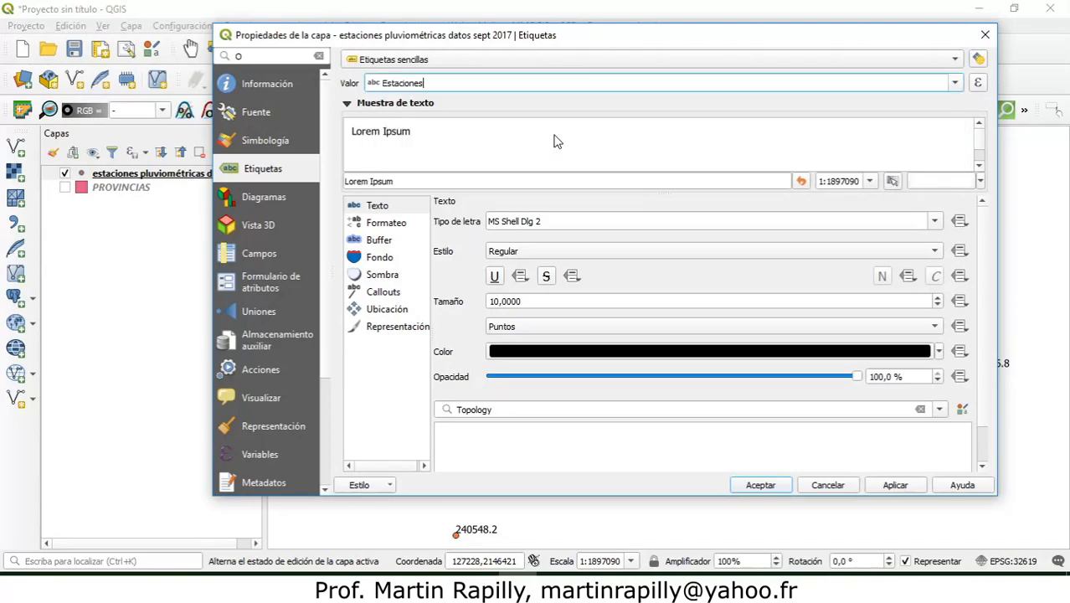
left_click(892, 485)
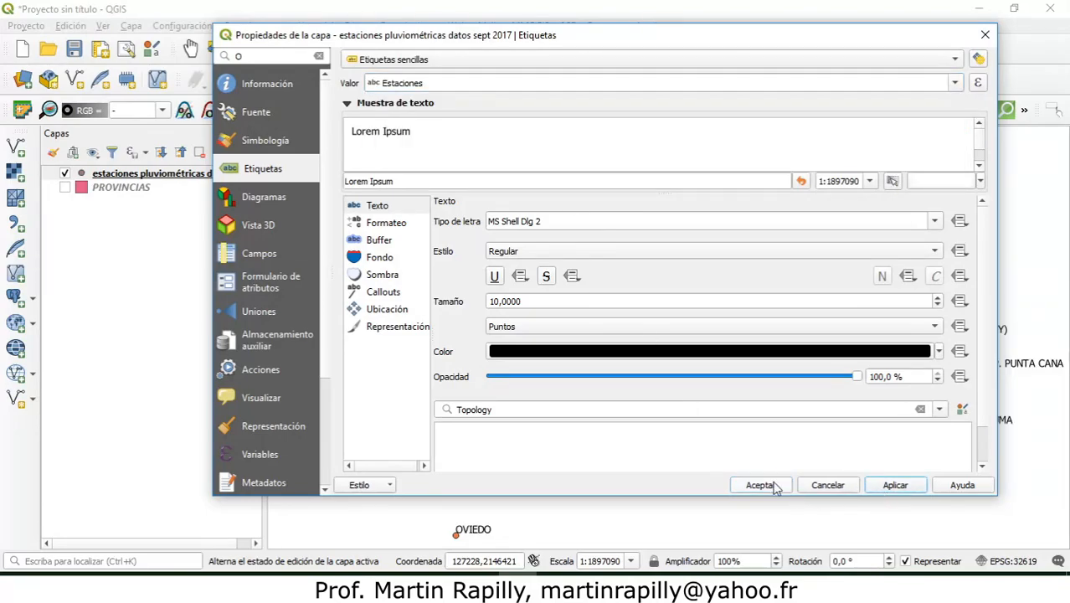
left_click(766, 485)
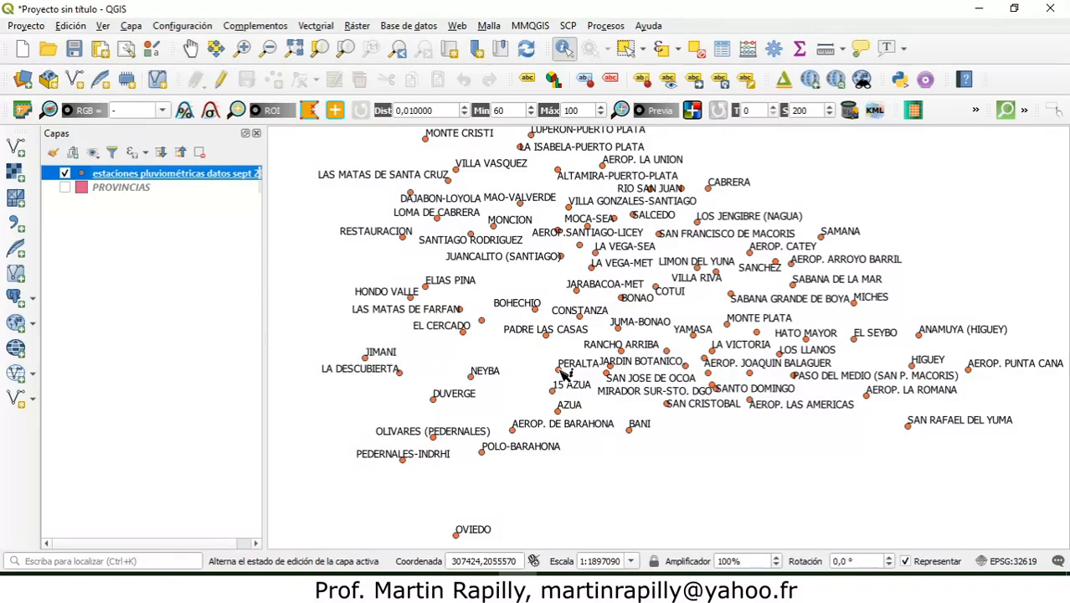
Step: Identify the BANI station on the map and read its total rainfall attribute
left_click(635, 434)
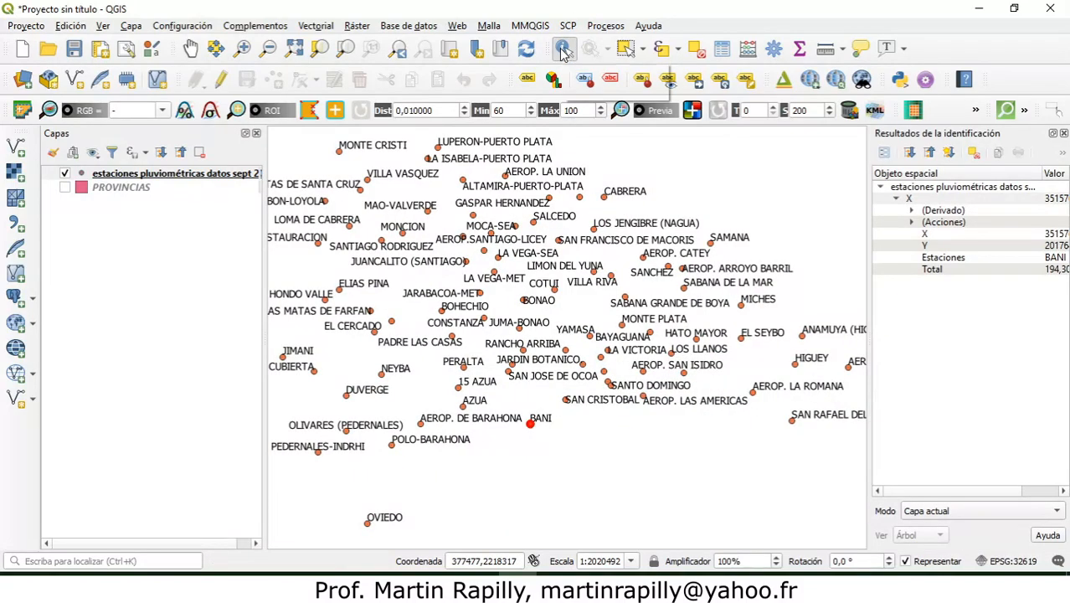
left_click(910, 493)
left_click_drag(912, 493, 949, 493)
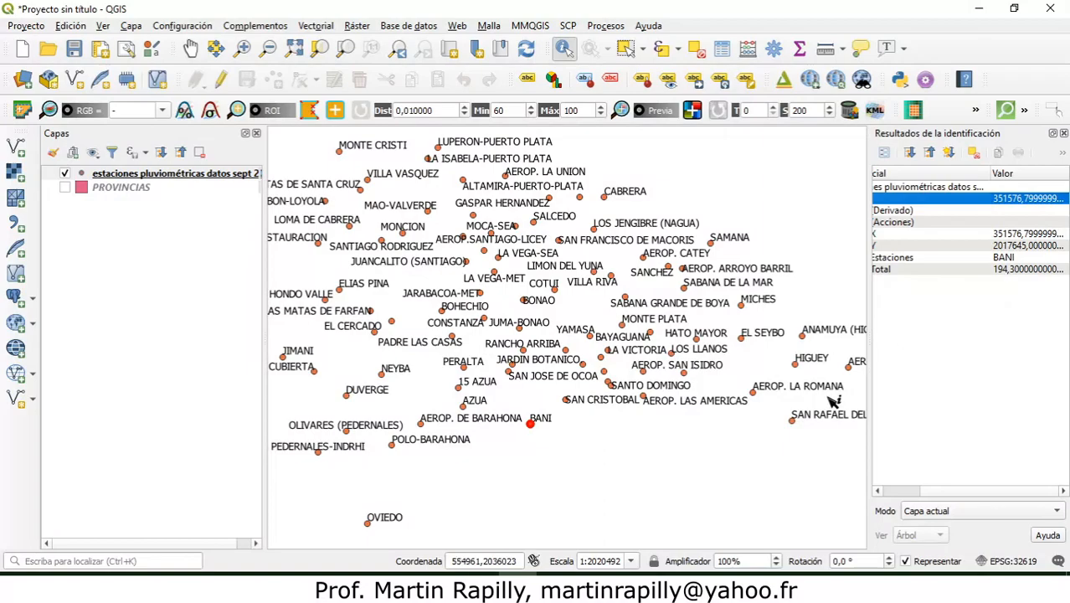
Step: Identify the CABRERA station to read its total rainfall, and make the PROVINCIAS layer visible again
left_click(606, 198)
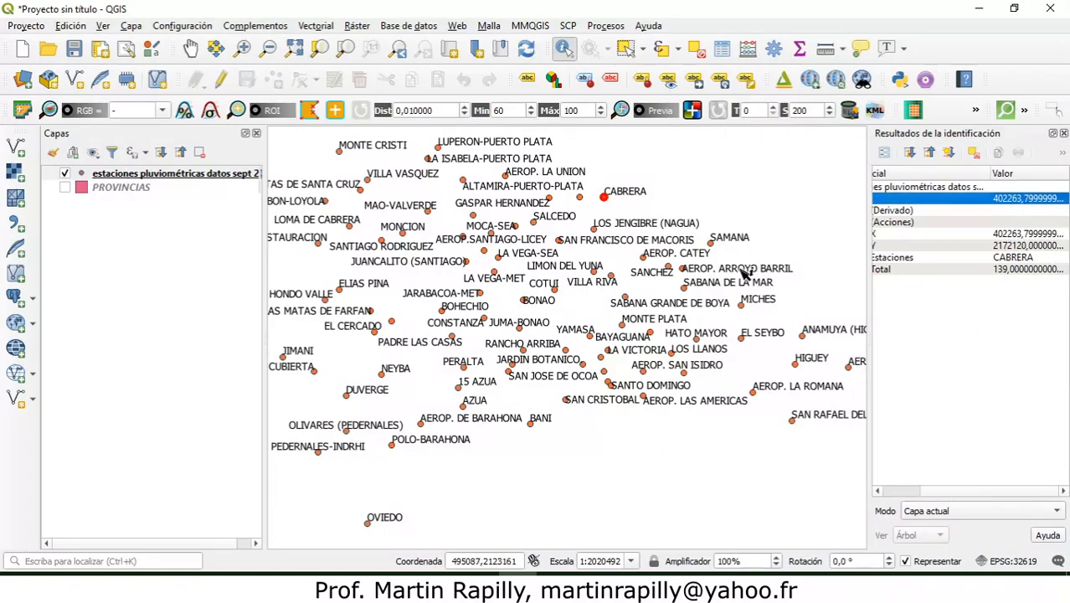
left_click(62, 190)
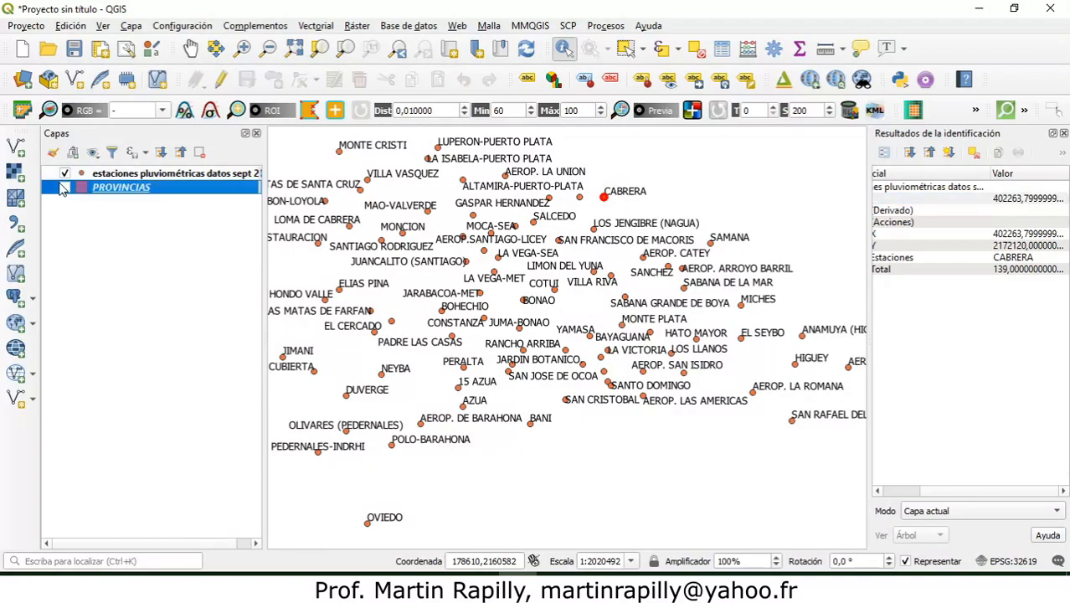
left_click(64, 188)
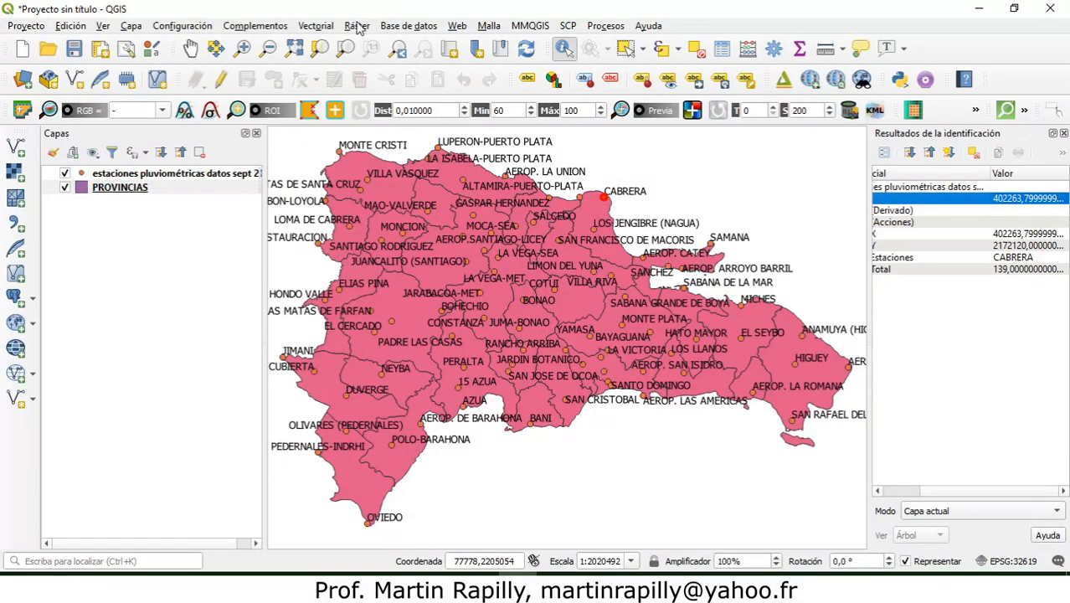
Step: Open the raster analysis tool for gridding by inverse distance to a power, Cuadrícula (Distancia inversa a una potencia)
left_click(356, 26)
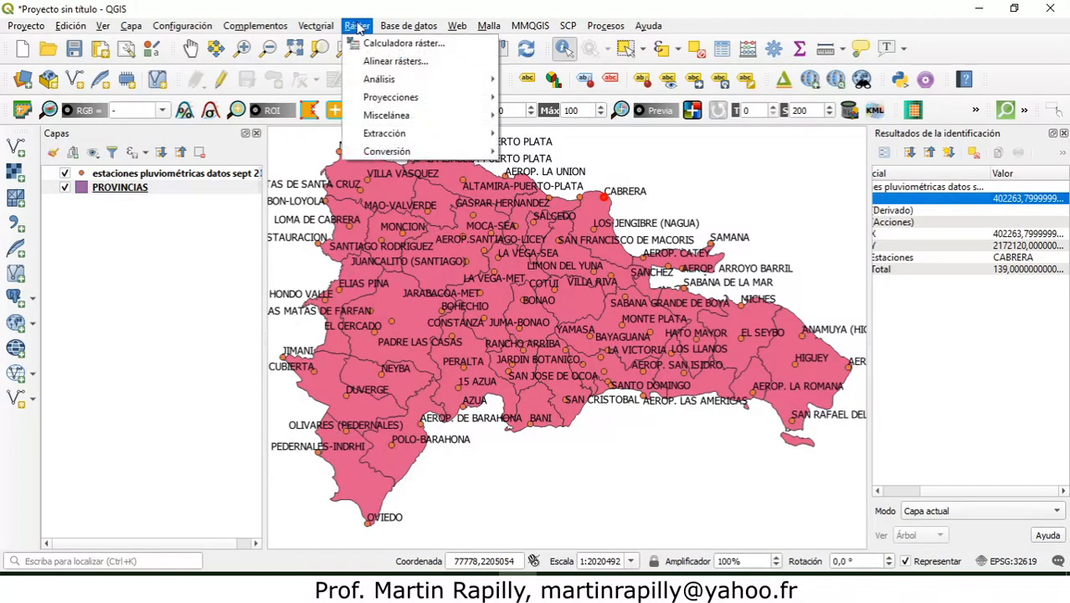
mouse_move(392, 79)
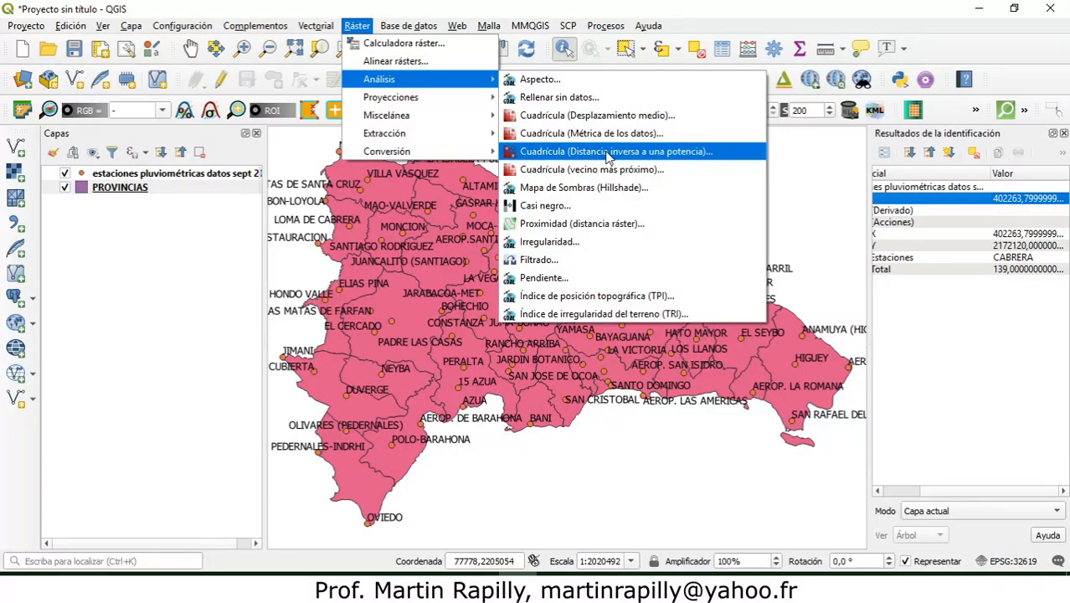
left_click(609, 152)
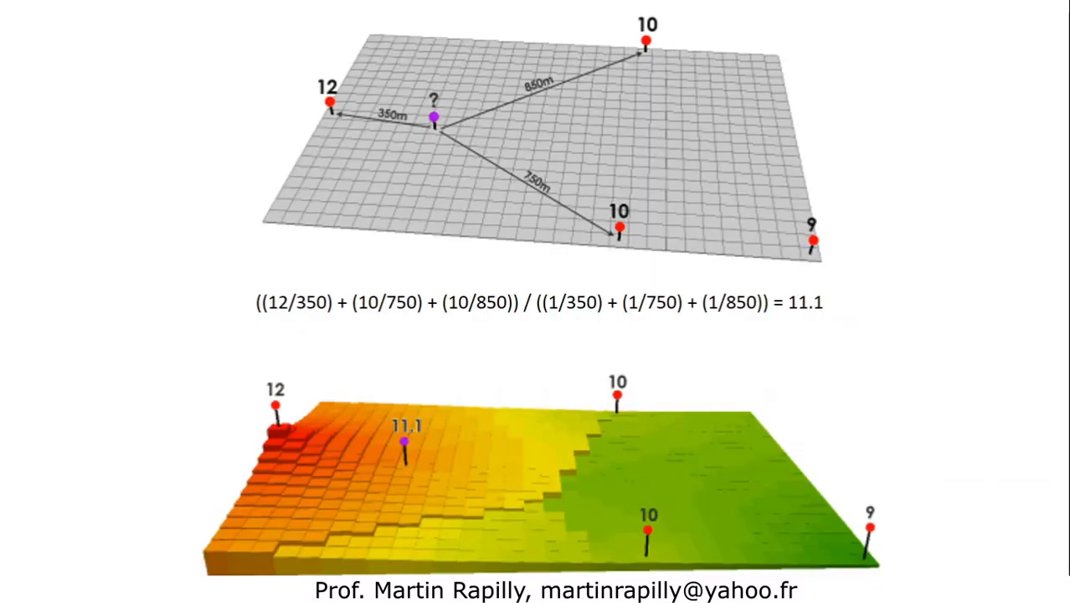
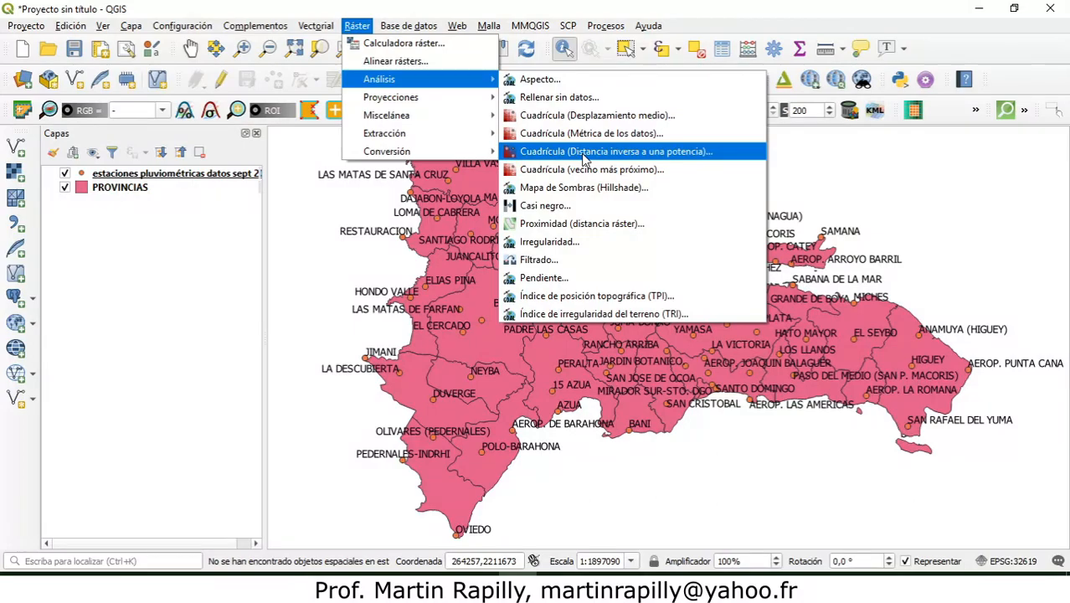
Step: In the inverse-distance grid tool, use the Total field of the September 2017 rainfall stations as the Z value
left_click(584, 154)
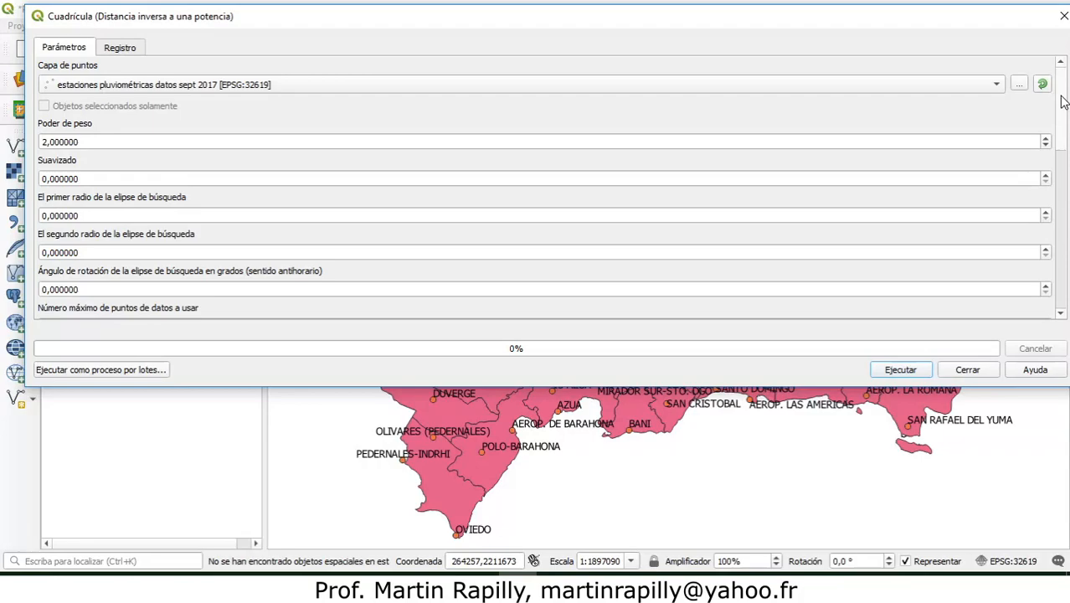
left_click_drag(1064, 101, 1068, 192)
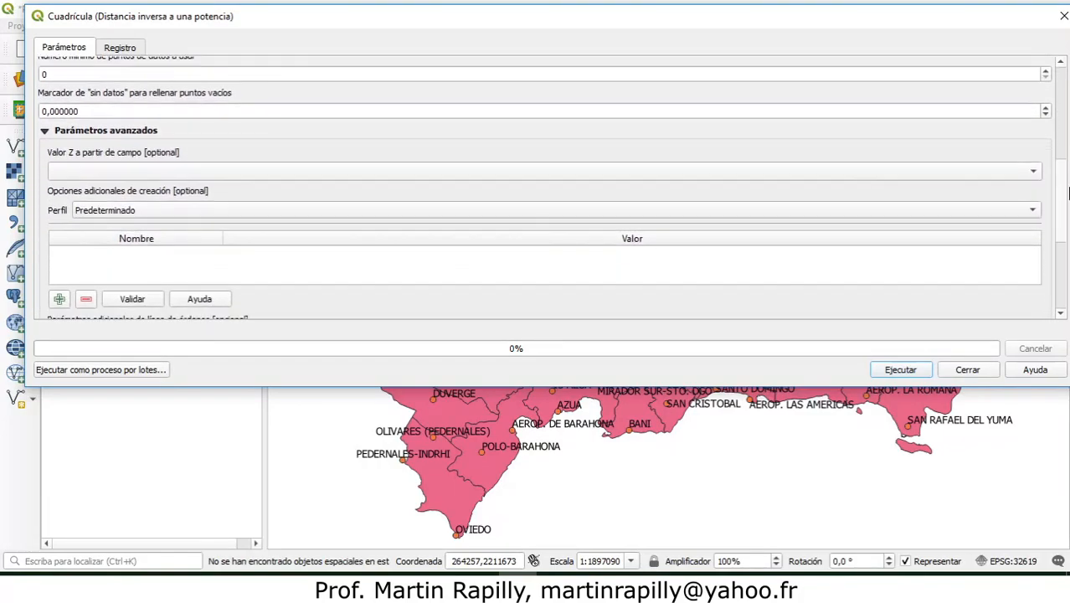
left_click(123, 165)
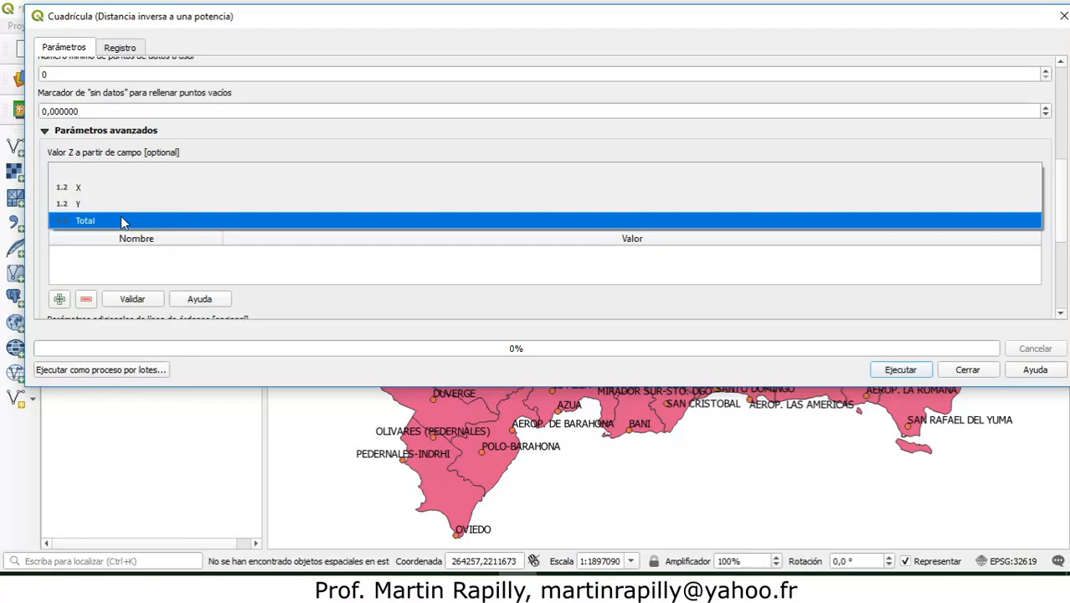
left_click(120, 220)
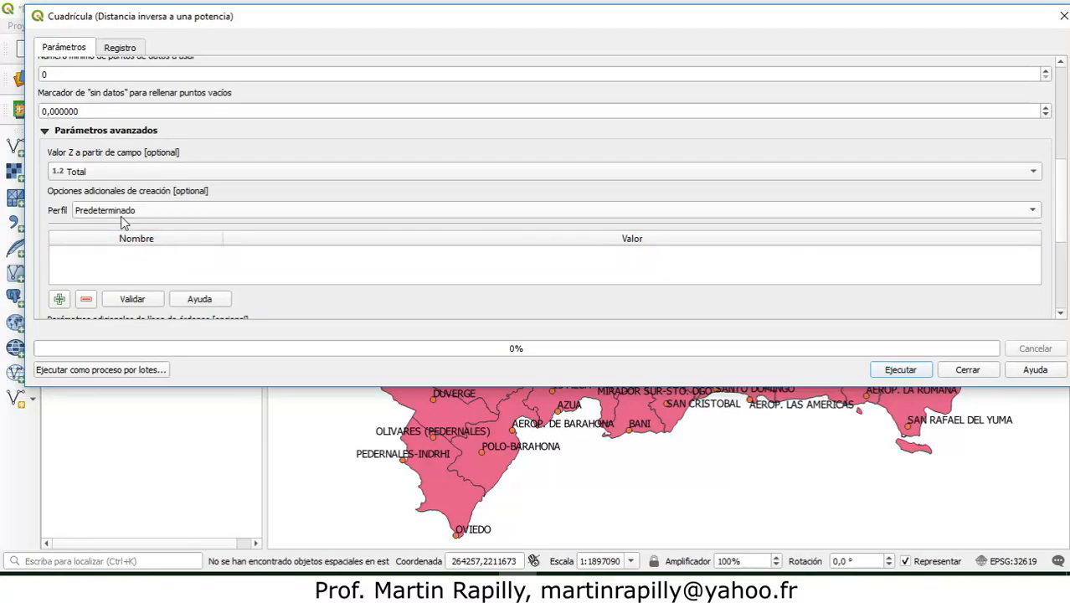
Step: Set the interpolated output to be saved as interpolación pluviometría sept 2017.tif in the temp folder
scroll(1059, 194, "down", 3)
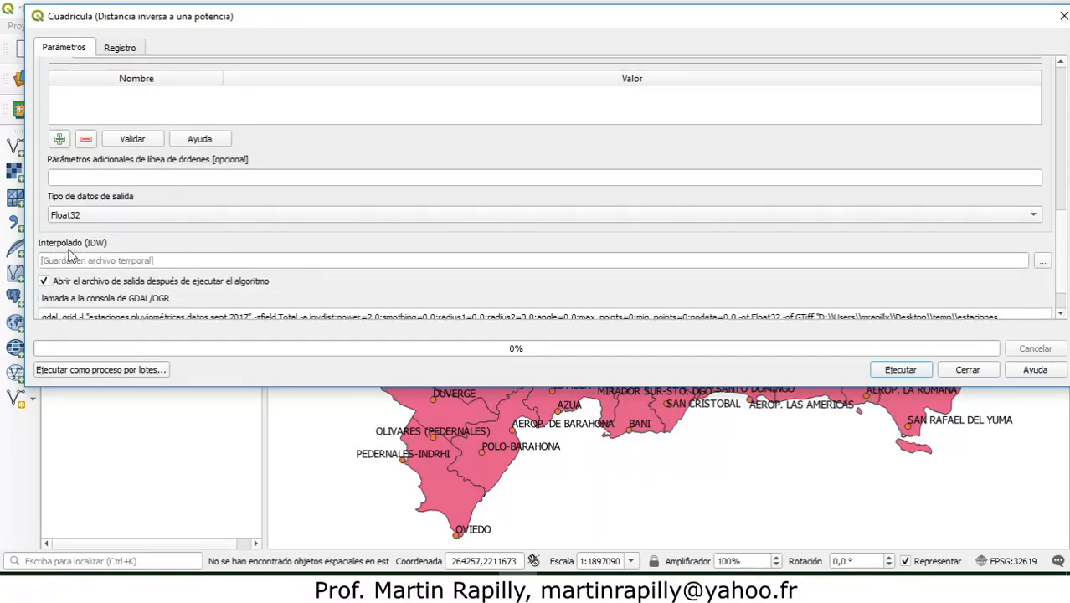
left_click(1043, 261)
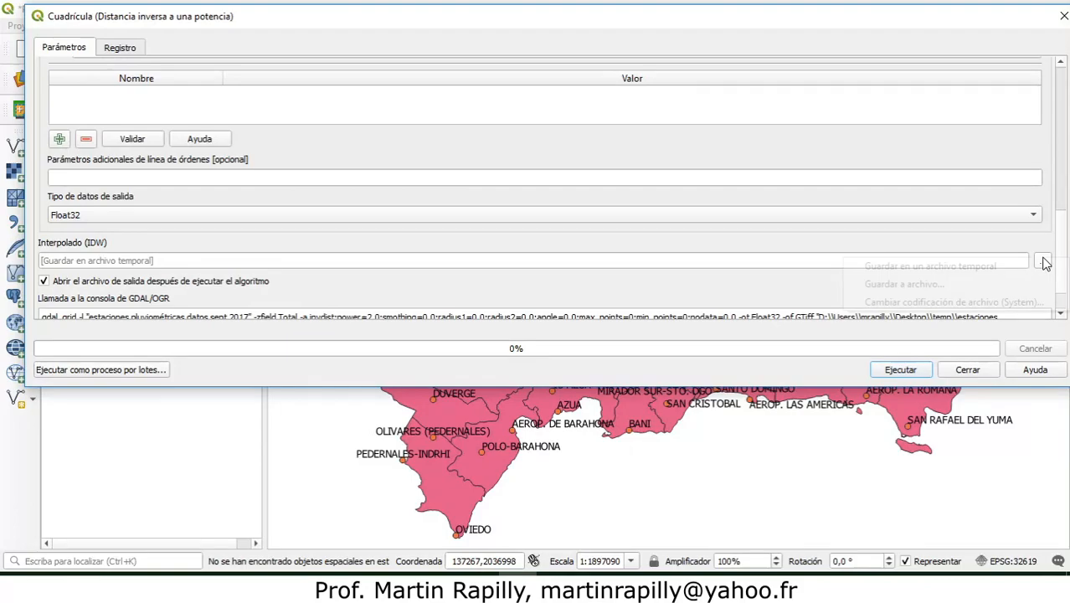
left_click(985, 289)
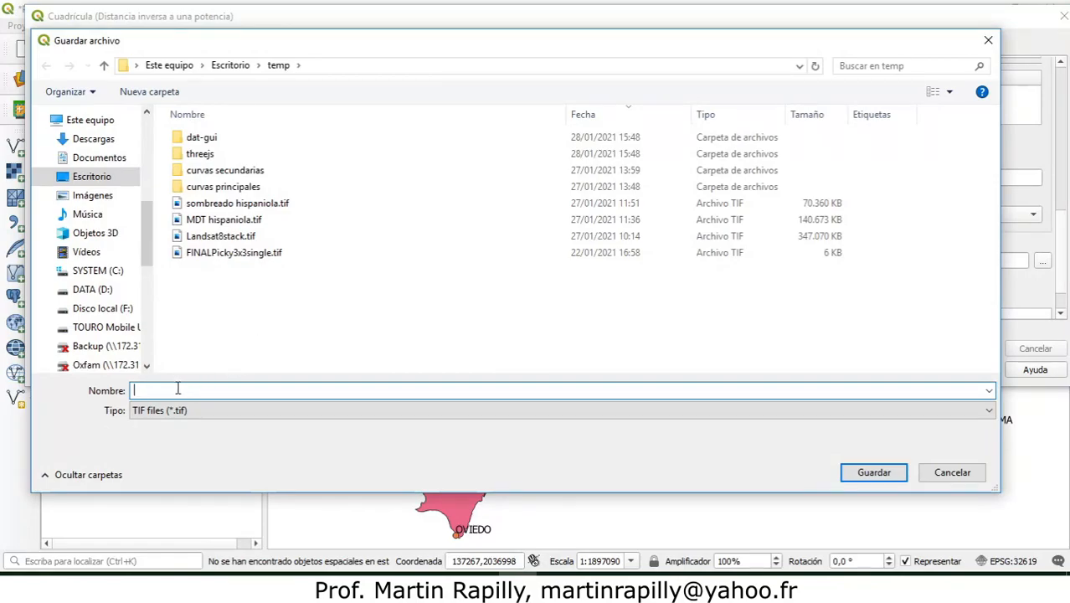
type("interpolación pluviome")
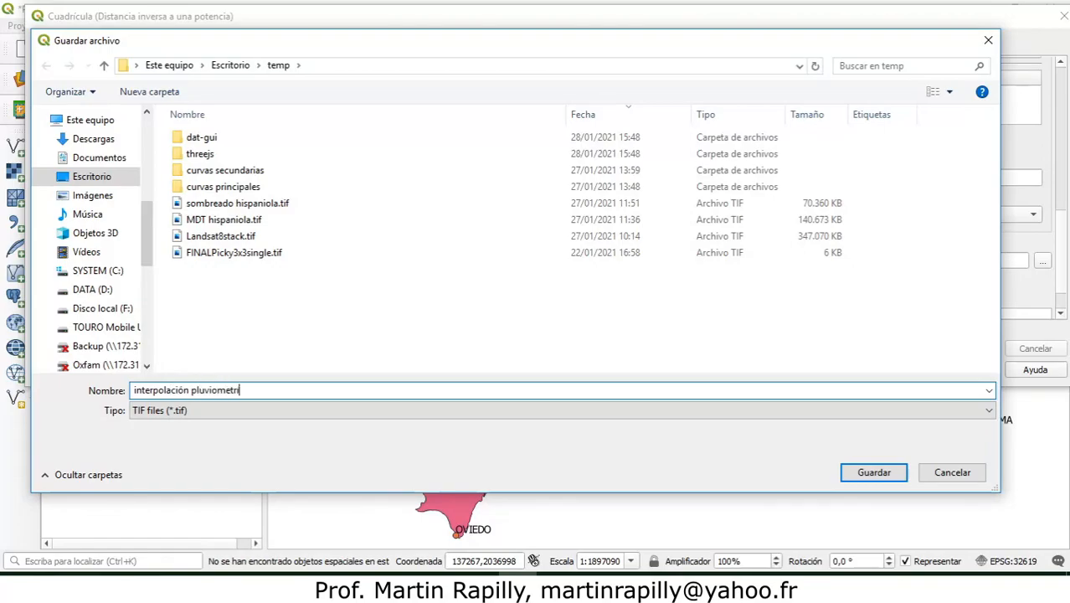
type("tría sept 2017")
left_click(874, 473)
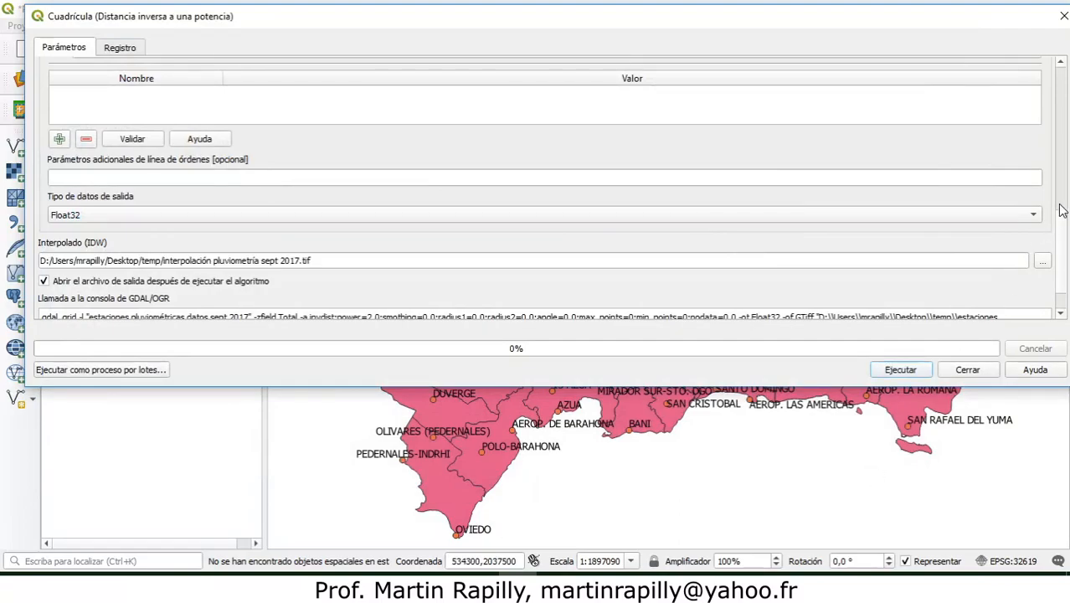
Step: Run the inverse-distance interpolation and close the tool
scroll(1062, 234, "down", 2)
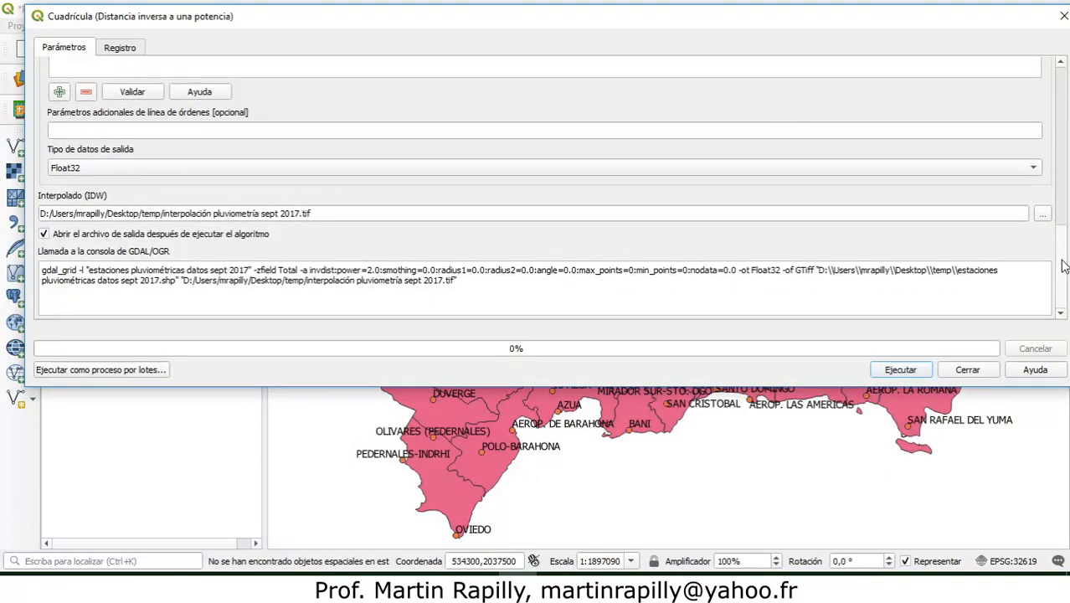
left_click(894, 373)
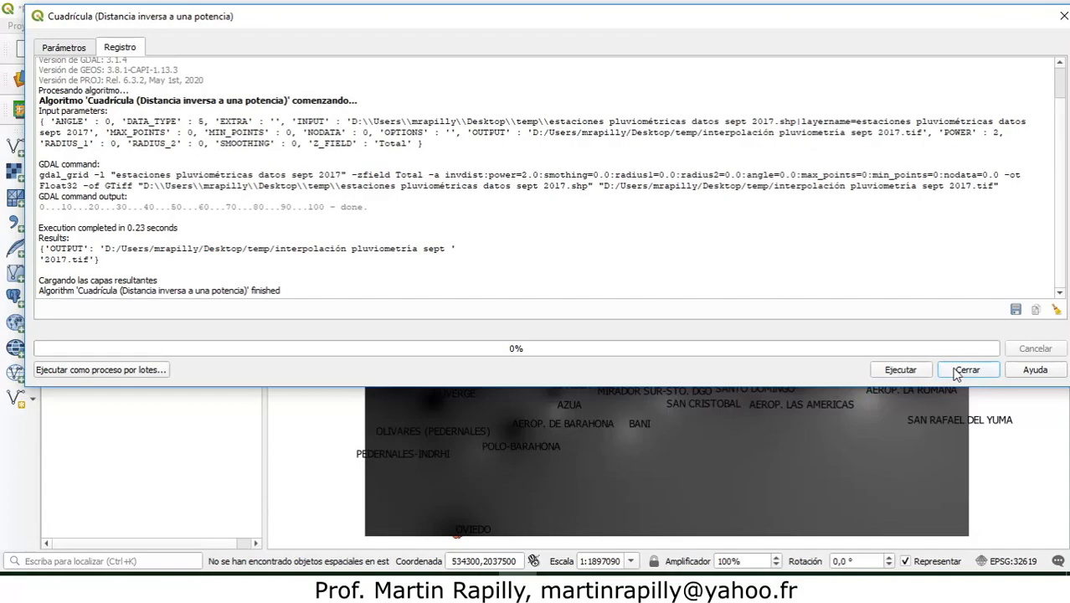
left_click(963, 370)
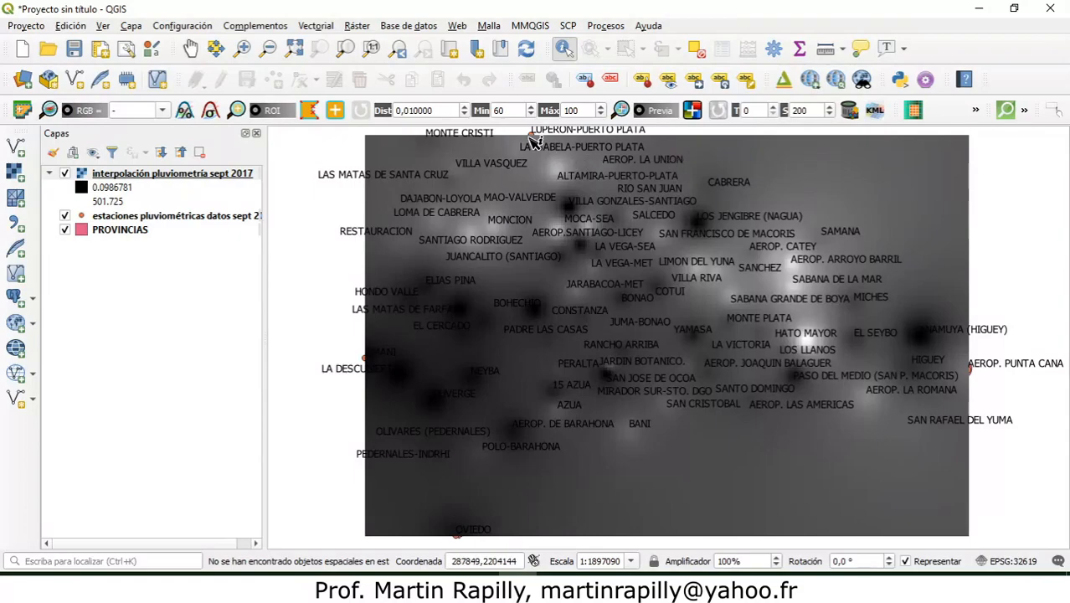
left_click(191, 48)
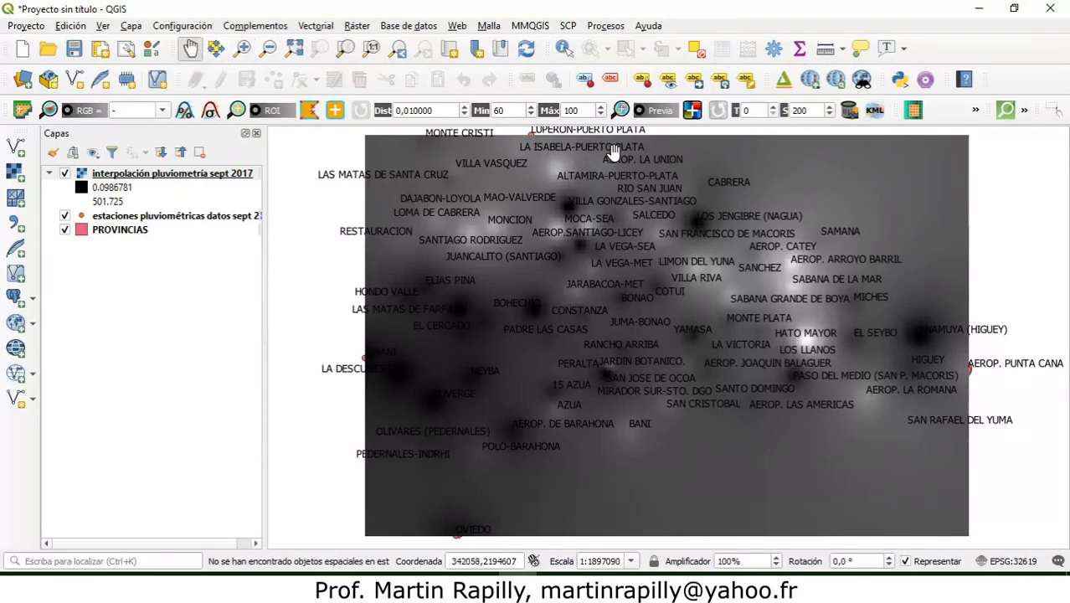
left_click_drag(611, 154, 612, 318)
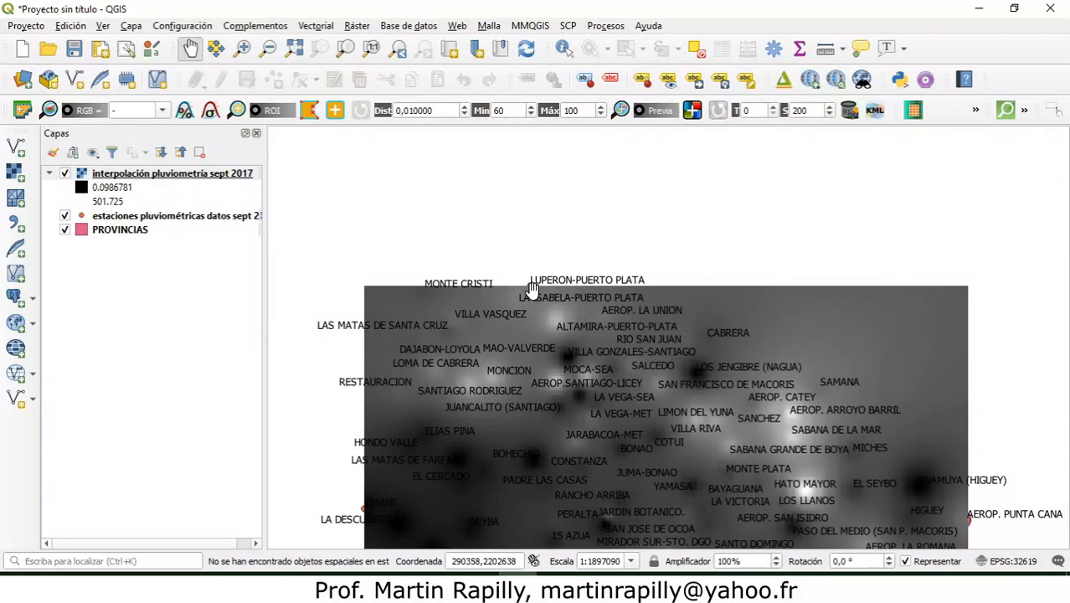
left_click_drag(547, 487, 525, 188)
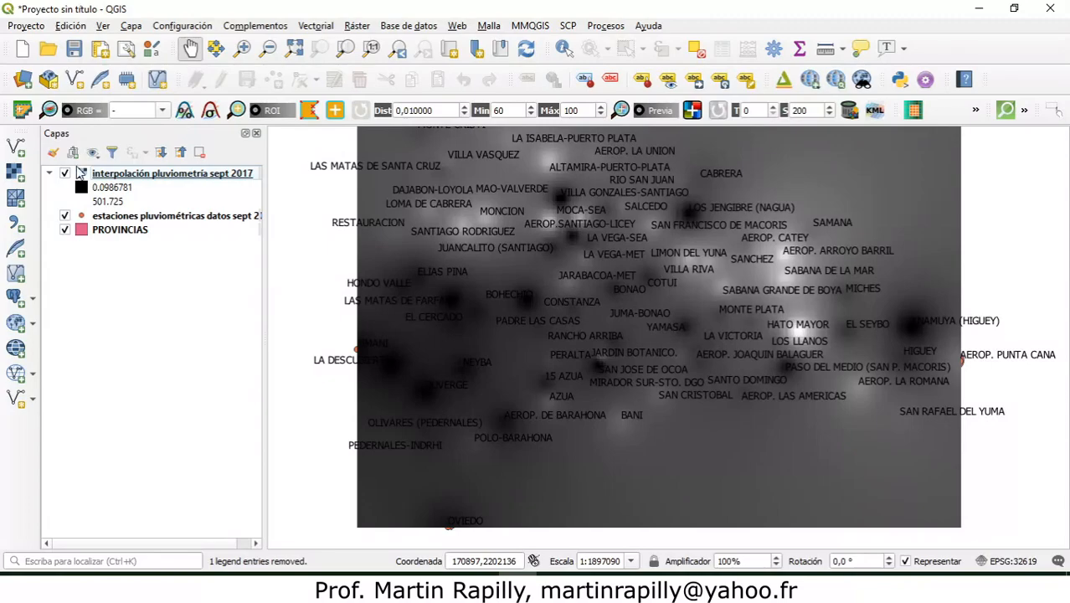
Step: Add the hispaniola.shp vector layer from the Vectores folder, accepting the proposed NAD27 to WGS 84 (3) UTM zone 19N transformation
left_click(16, 147)
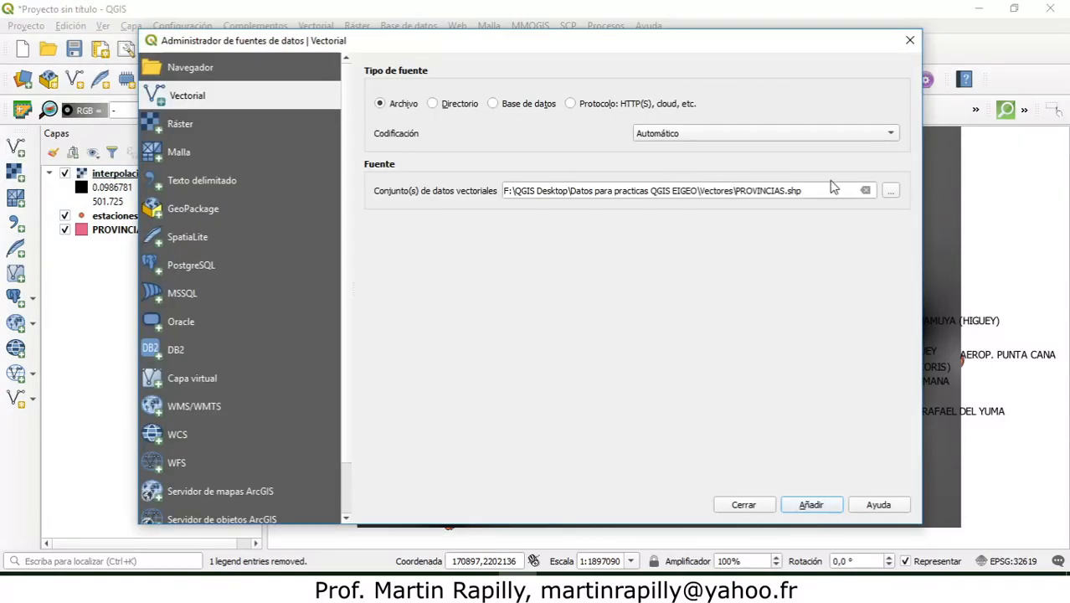
left_click(890, 192)
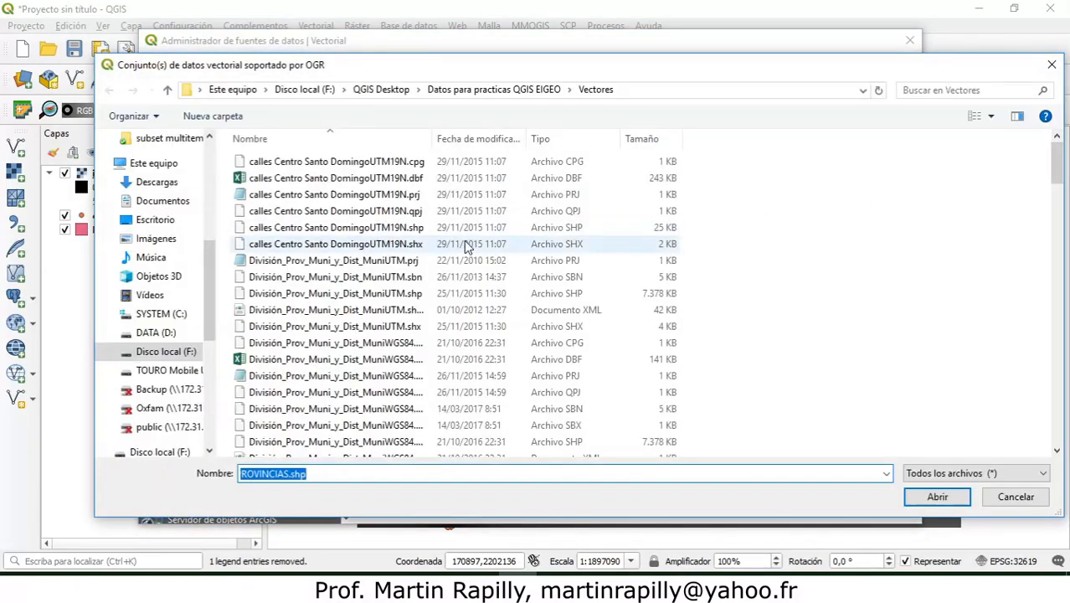
left_click_drag(1062, 154, 1064, 254)
left_click(278, 219)
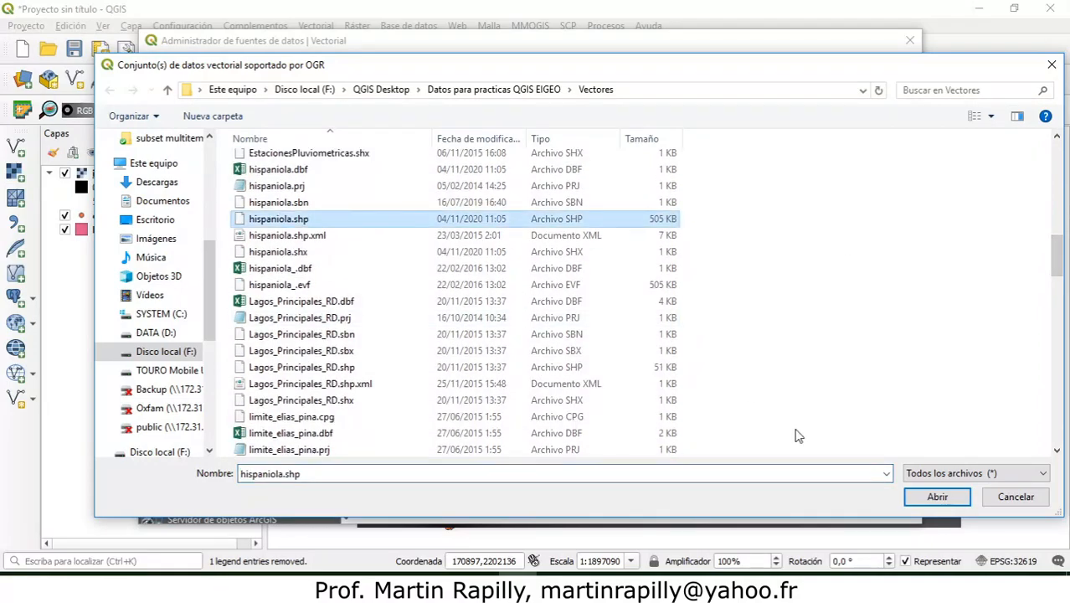
left_click(937, 496)
left_click(810, 506)
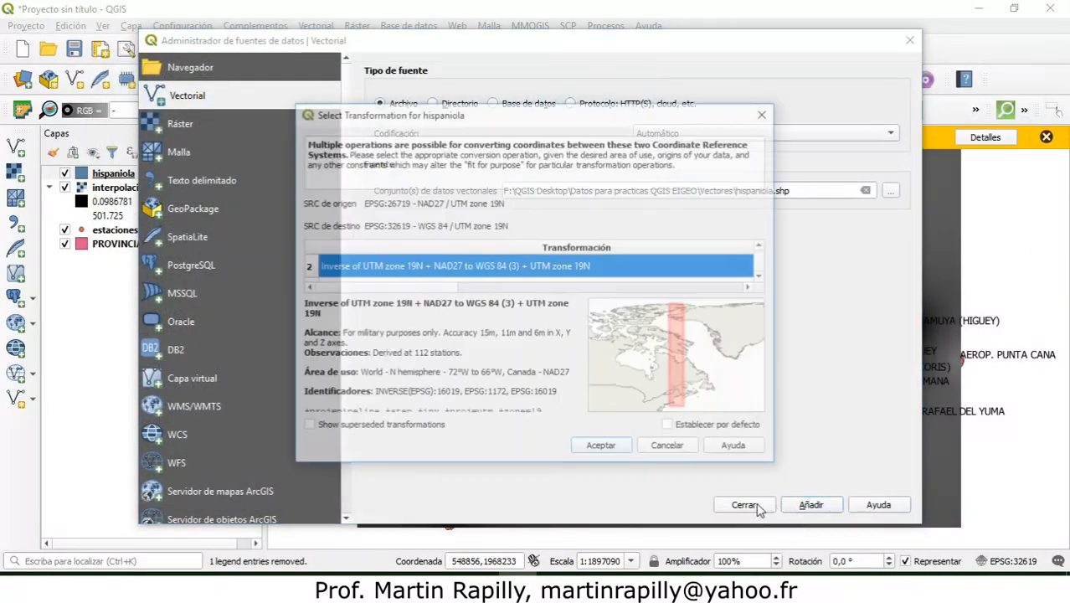
left_click(603, 448)
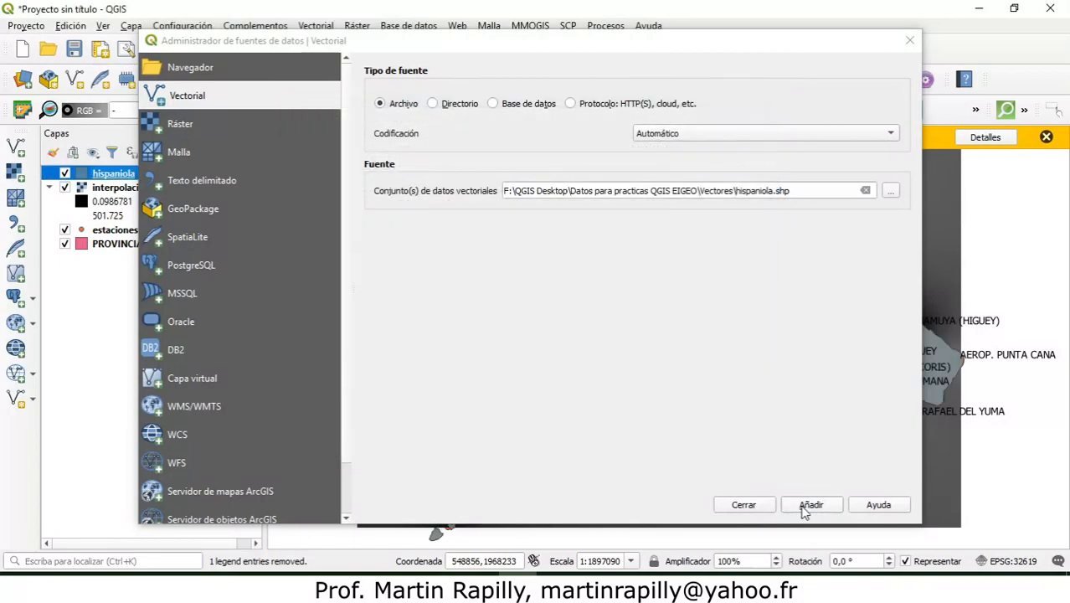
left_click(811, 505)
left_click(743, 505)
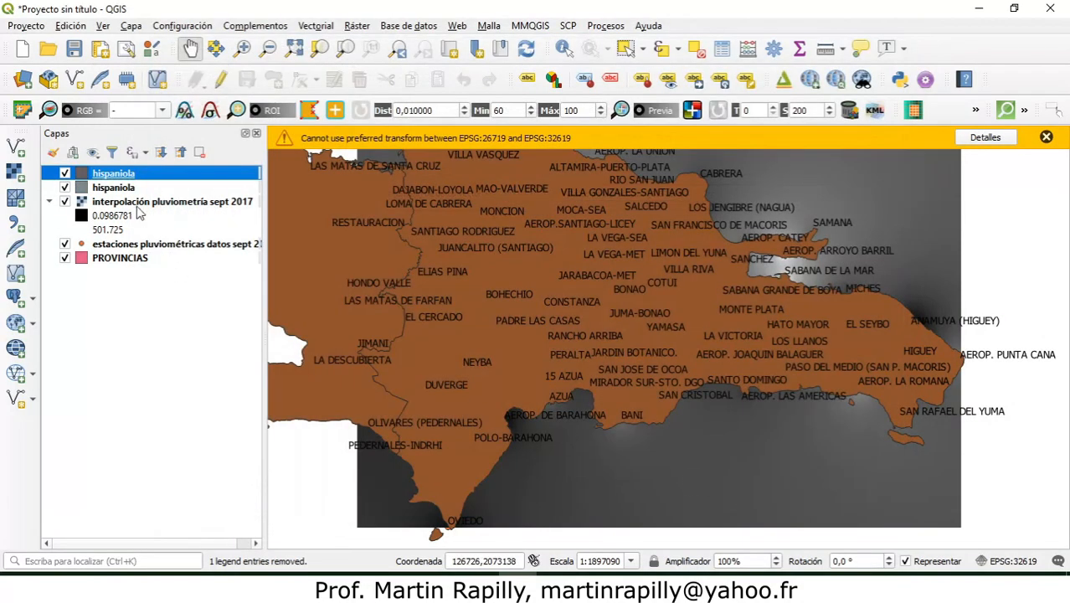
Step: Remove the duplicate hispaniola layer from the project and select the remaining one
right_click(99, 174)
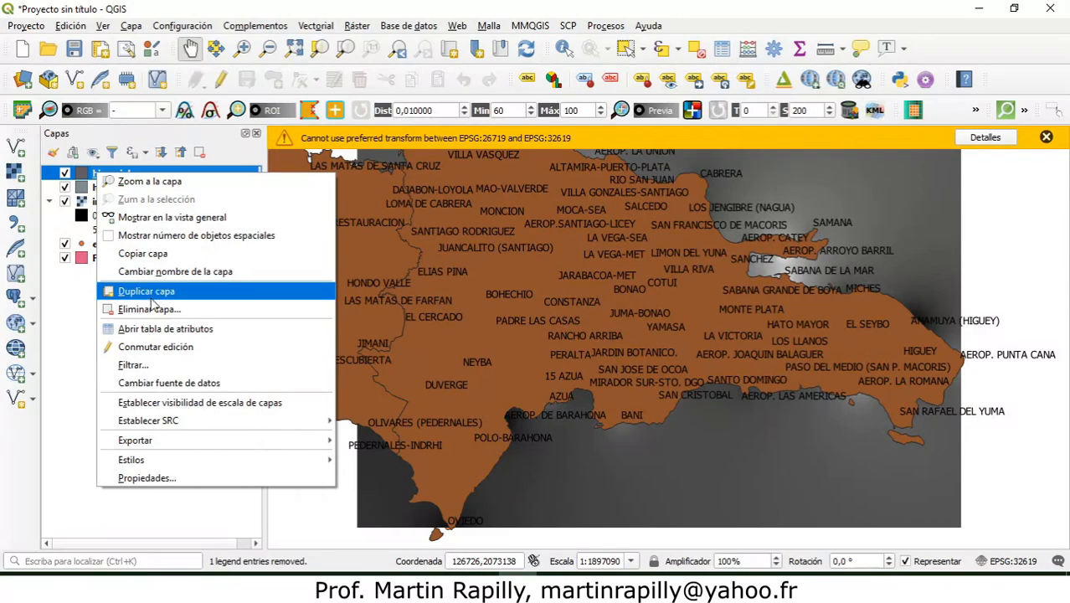
left_click(151, 309)
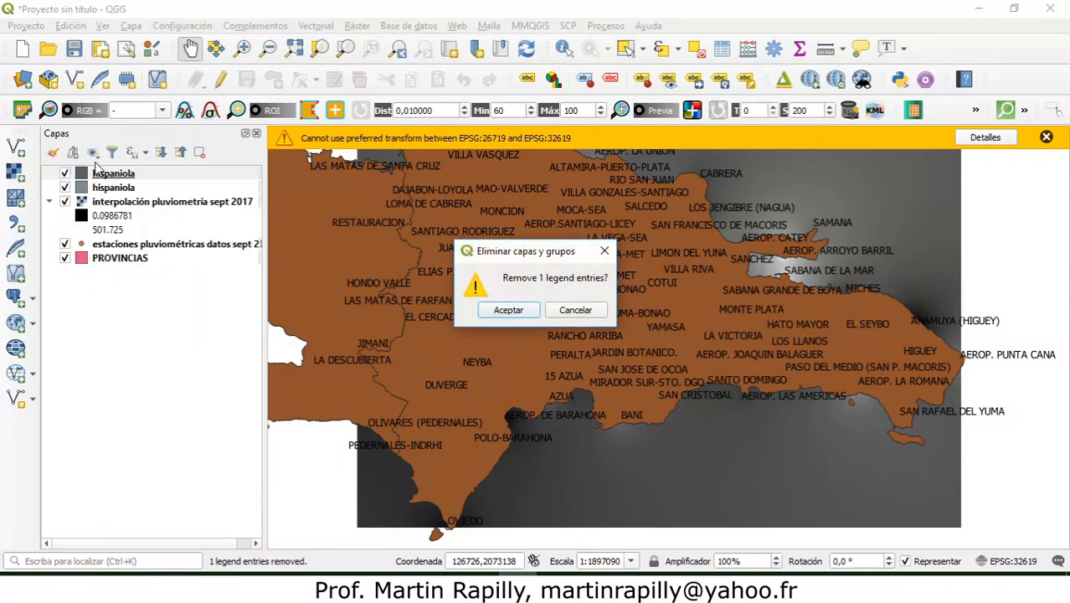
left_click(507, 311)
left_click(121, 176)
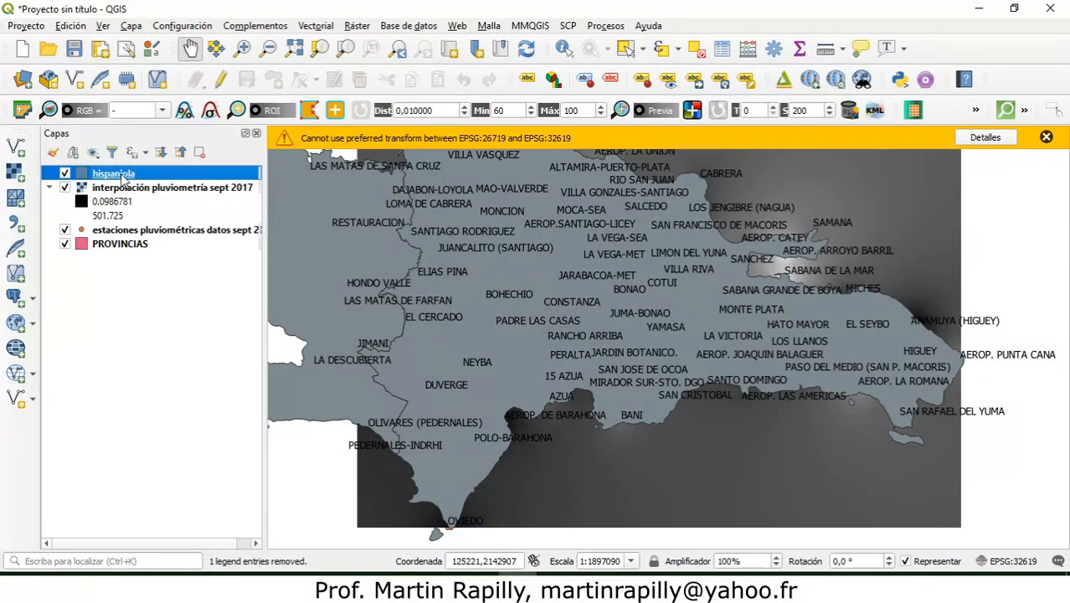
Step: Set up clipping a raster by mask layer, with interpolación pluviometría sept 2017 as input and hispaniola as mask
left_click(358, 26)
mouse_move(444, 133)
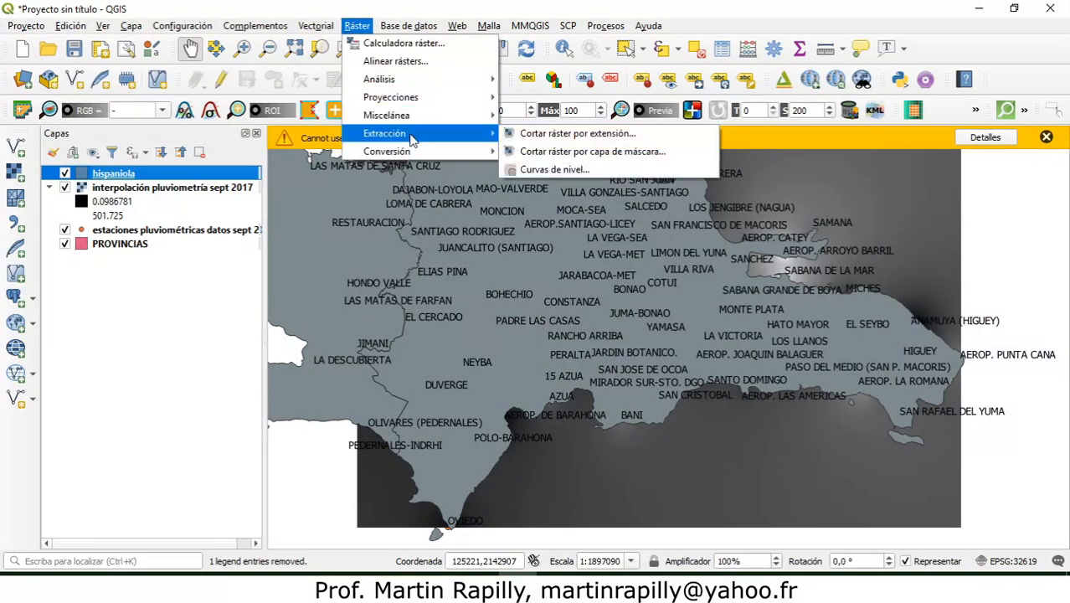
left_click(677, 152)
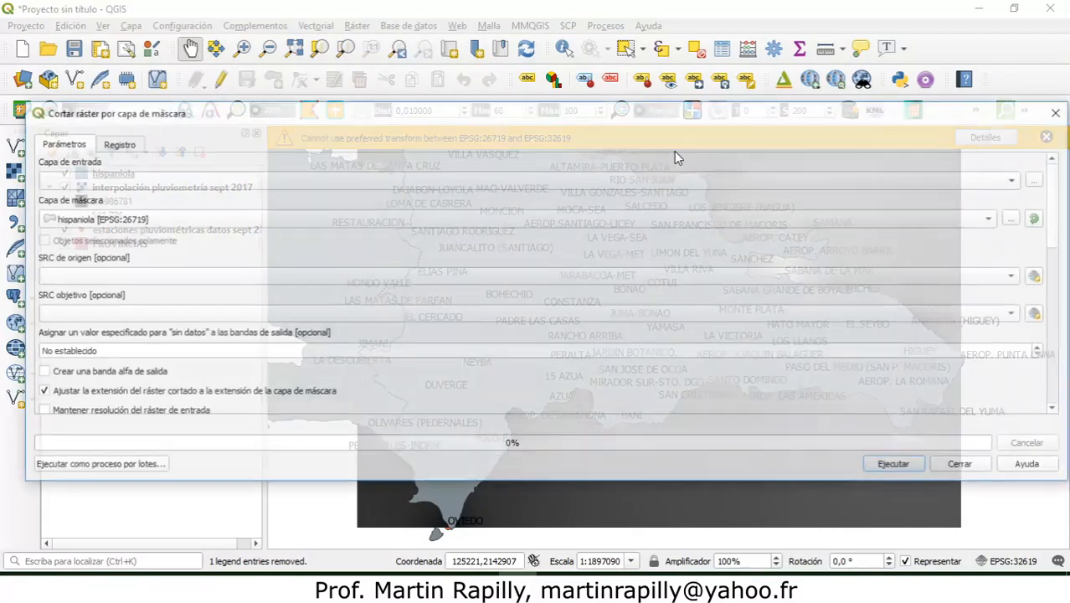
left_click(75, 182)
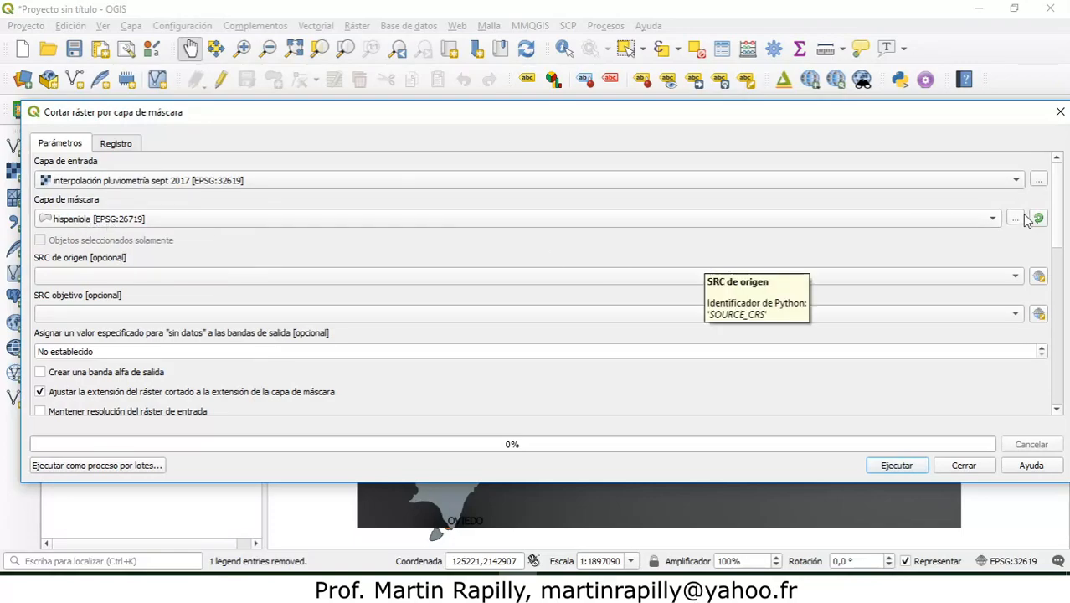
Step: Set the clipped output to a TIF named Interpolación pluviometría sept 2017_corte in the temp folder, run the clipping and close the tool
left_click_drag(1056, 205, 1064, 372)
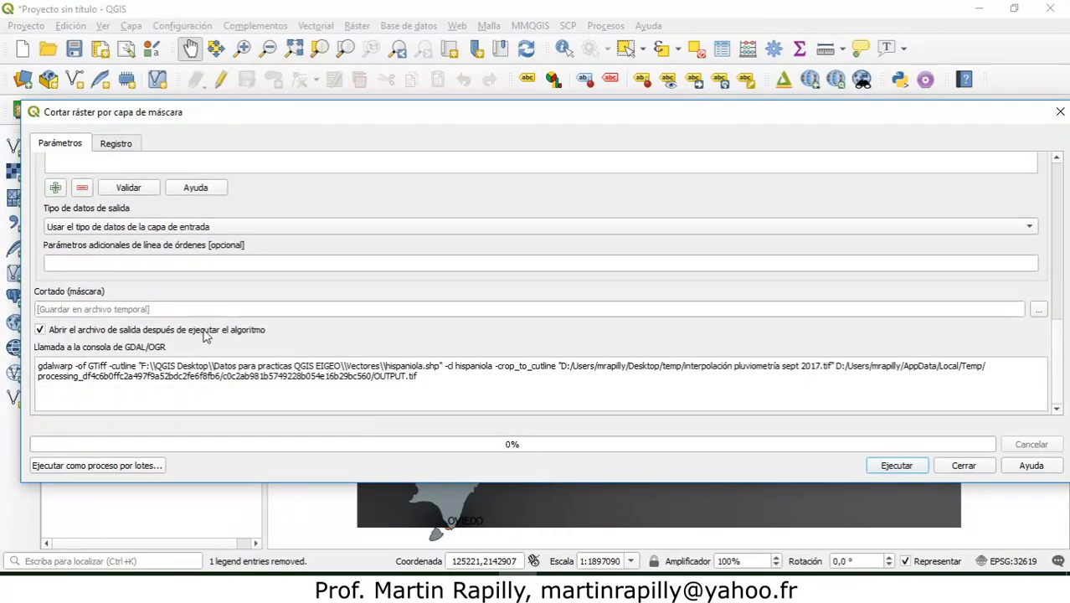
left_click(1038, 310)
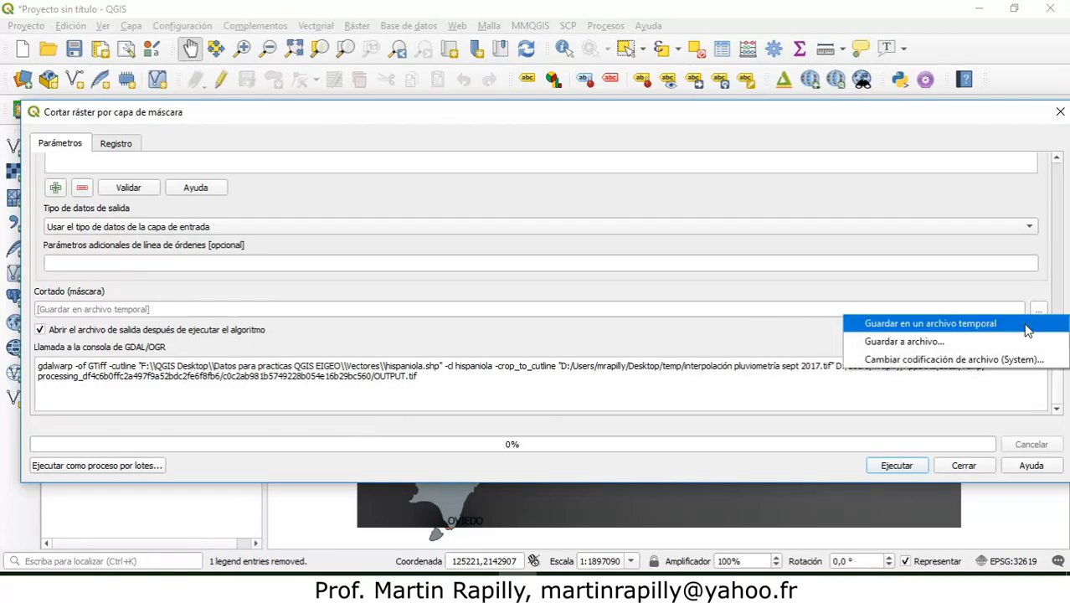
left_click(969, 344)
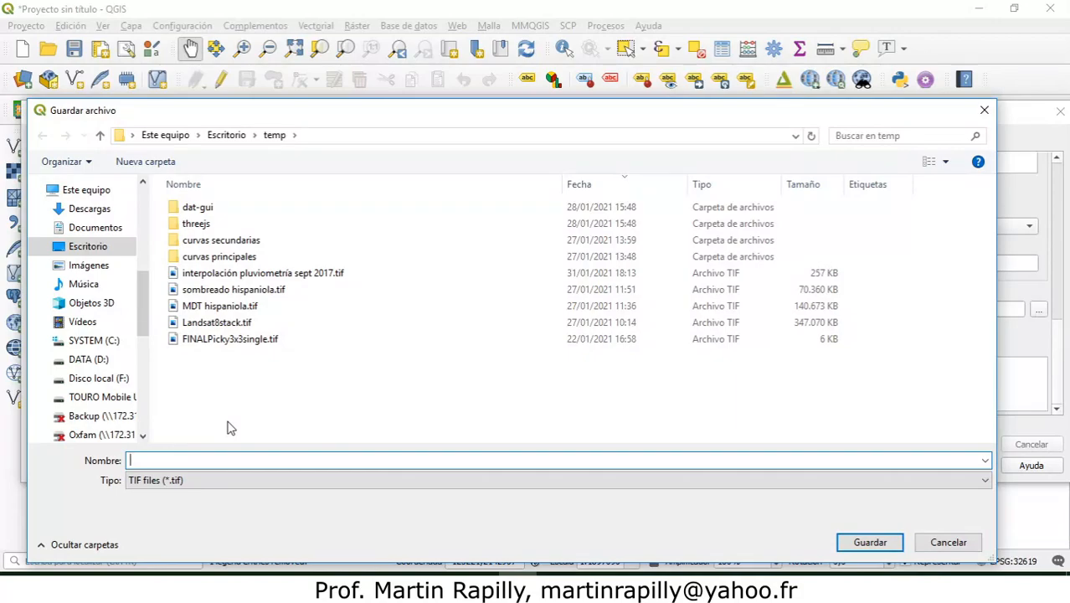
type("Interpola")
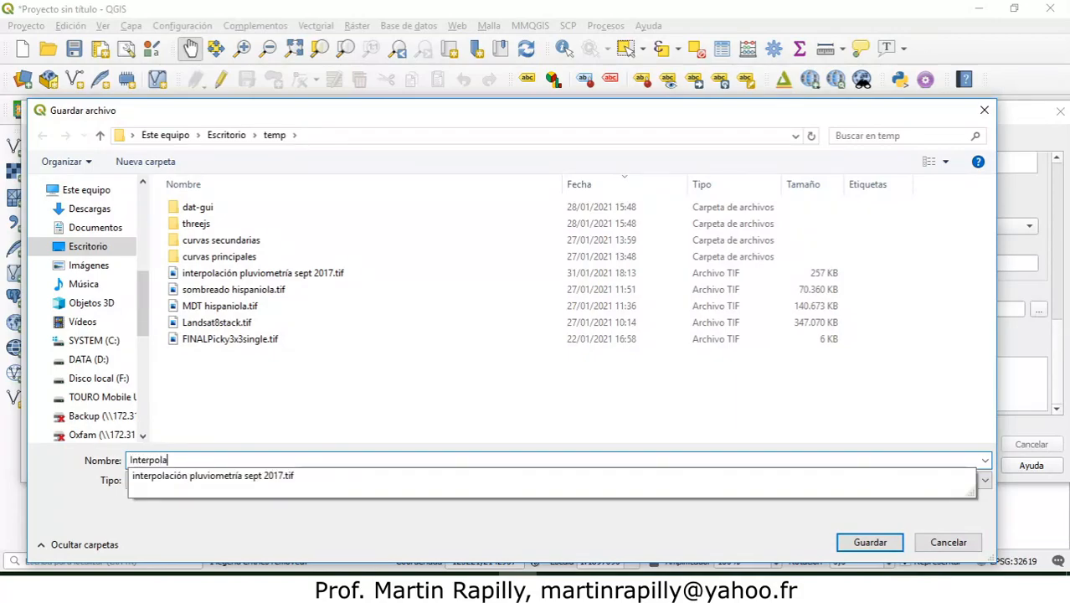
type("ción pluviometri")
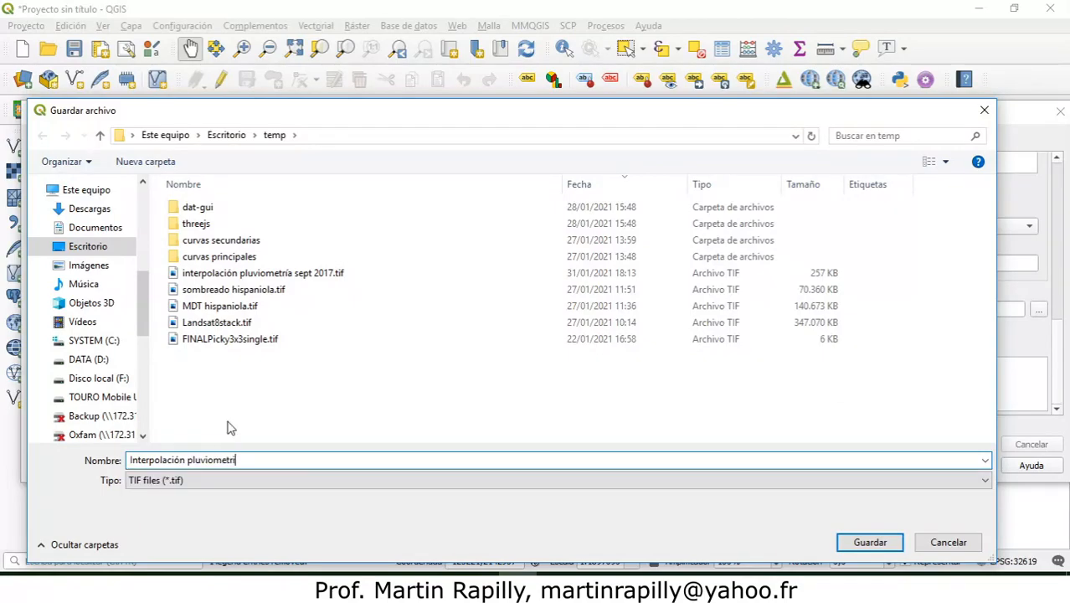
key("BackSpace")
type("ía sept ")
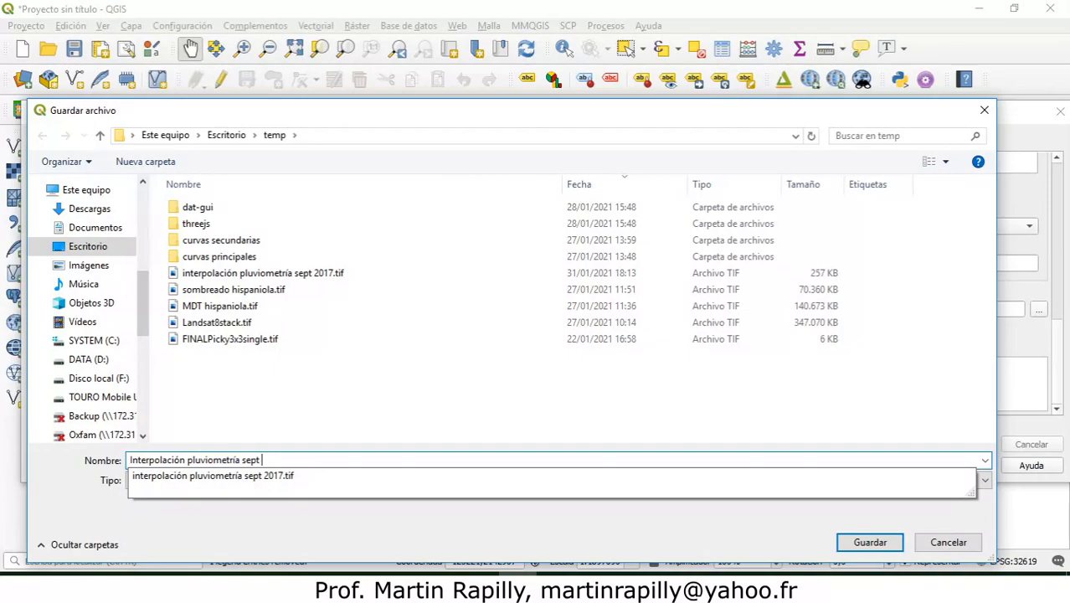
type("2017_")
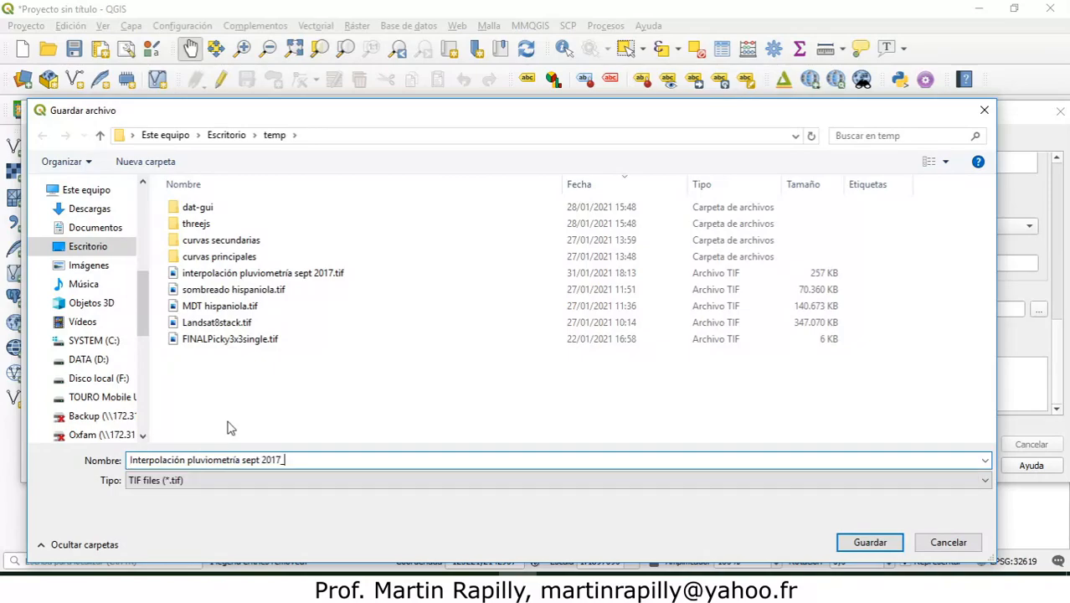
type("corte")
left_click(869, 542)
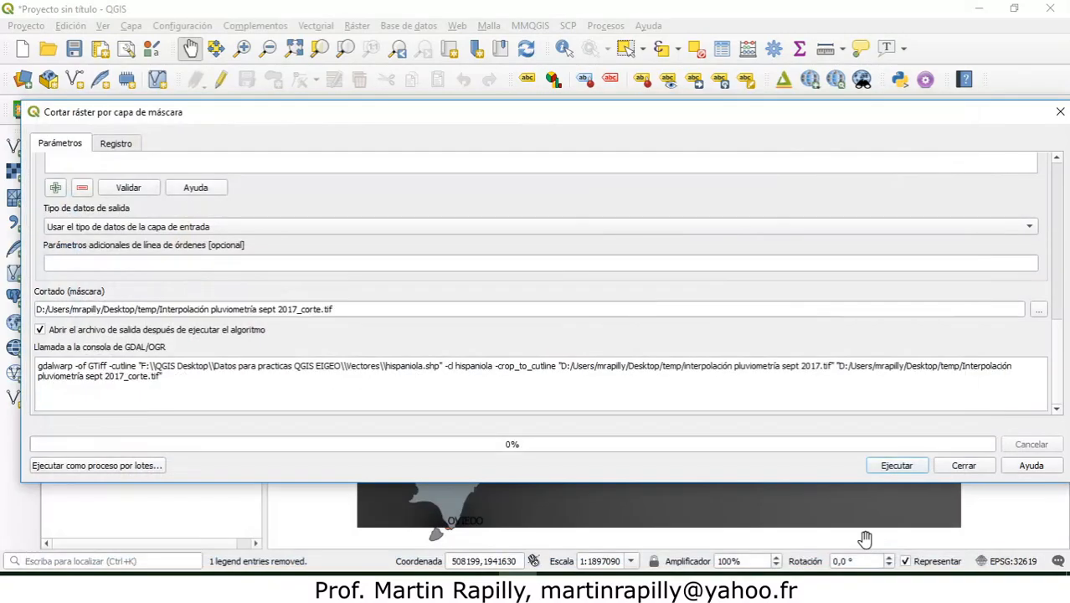
left_click(891, 467)
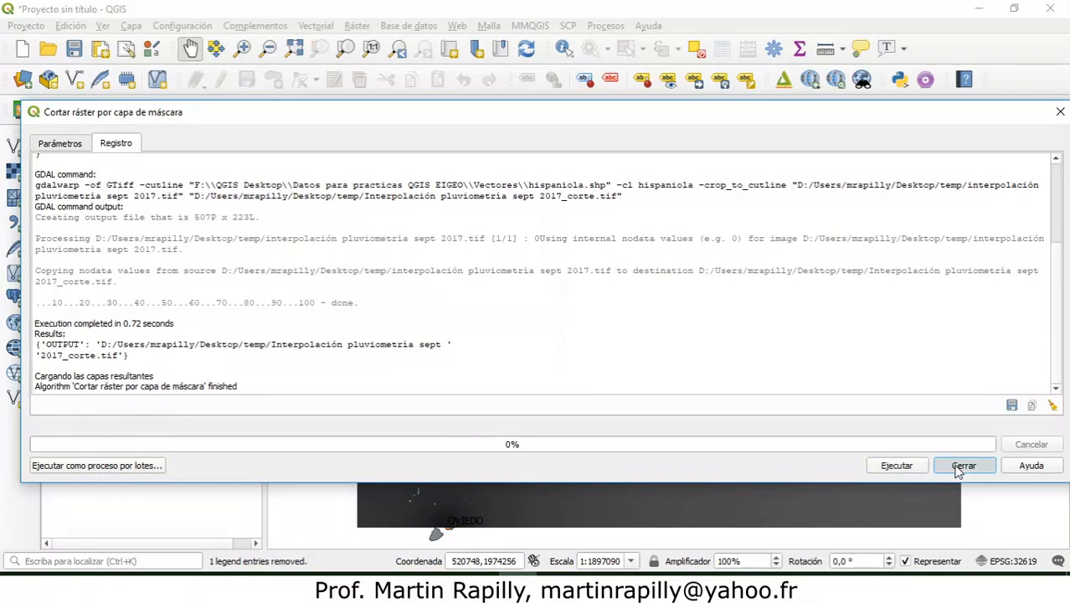
left_click(959, 469)
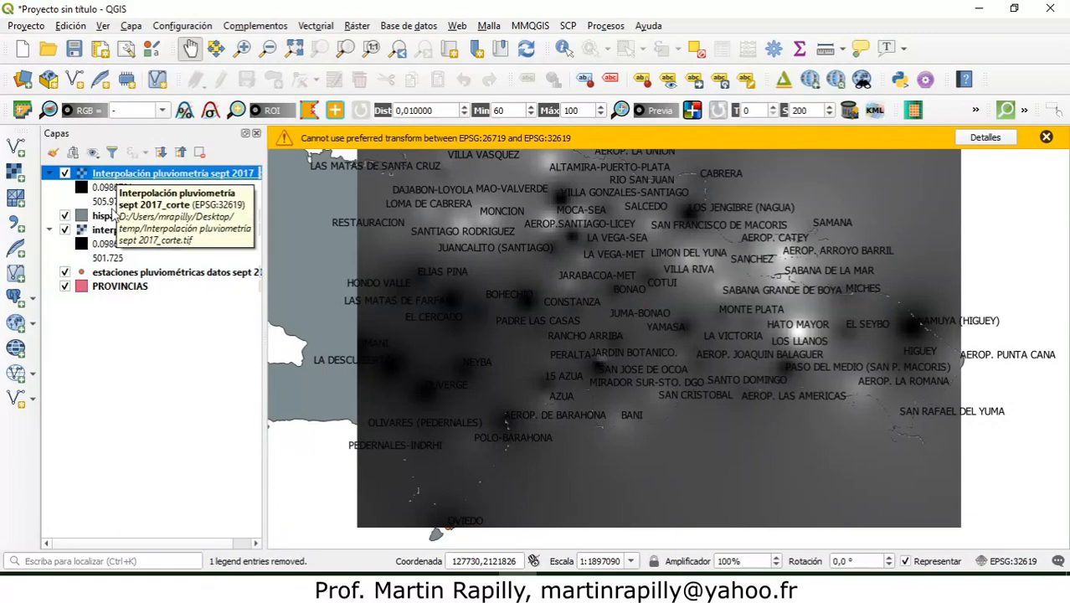
Step: Widen the layer list to show full names and hide the original unclipped interpolación pluviometría sept 2017 raster
left_click_drag(265, 212, 335, 216)
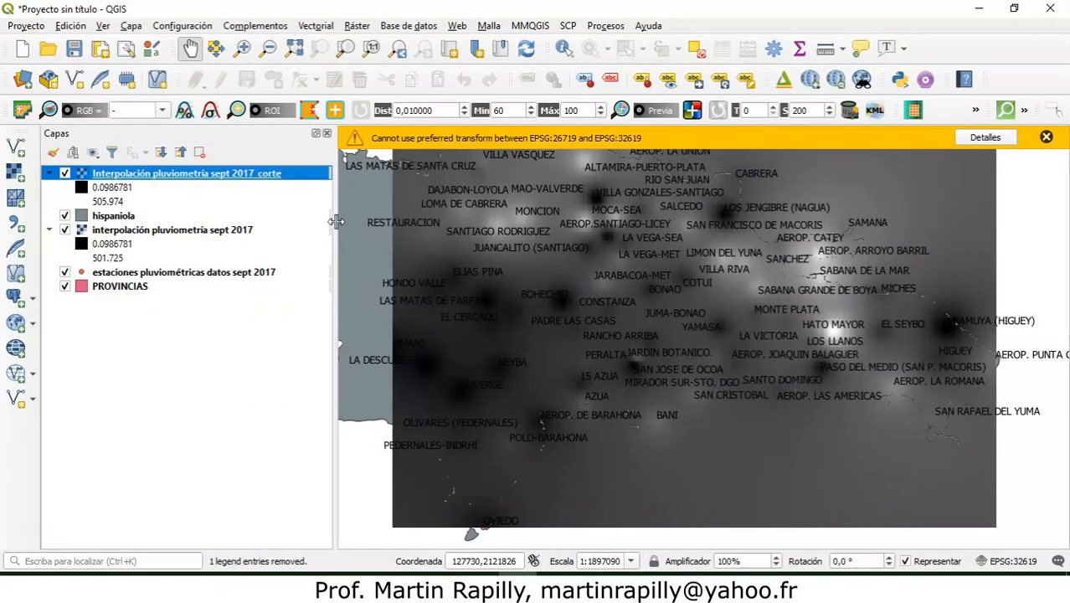
left_click(250, 239)
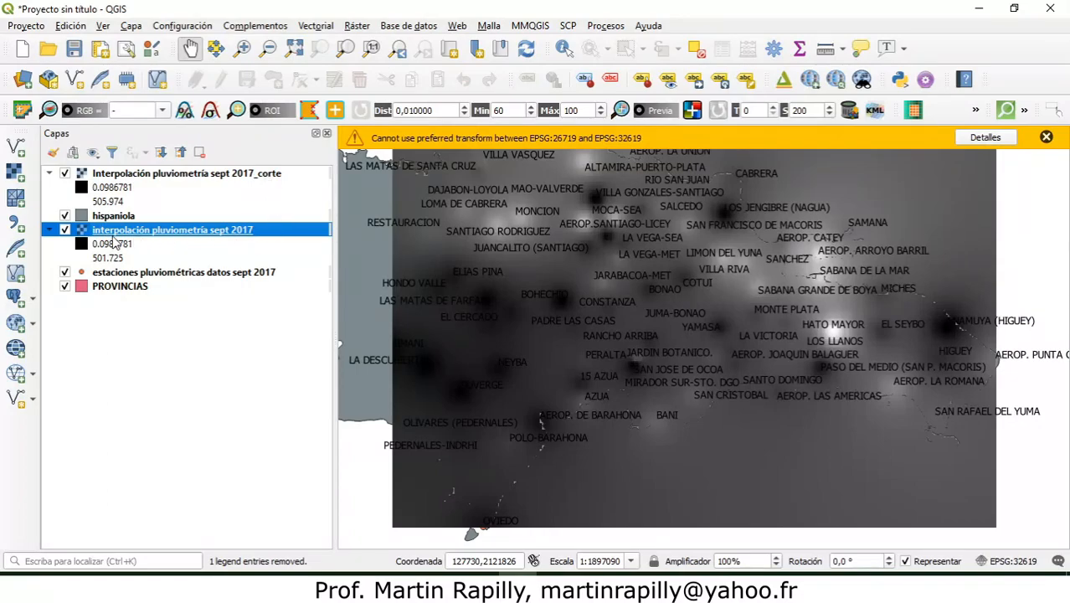
left_click(66, 229)
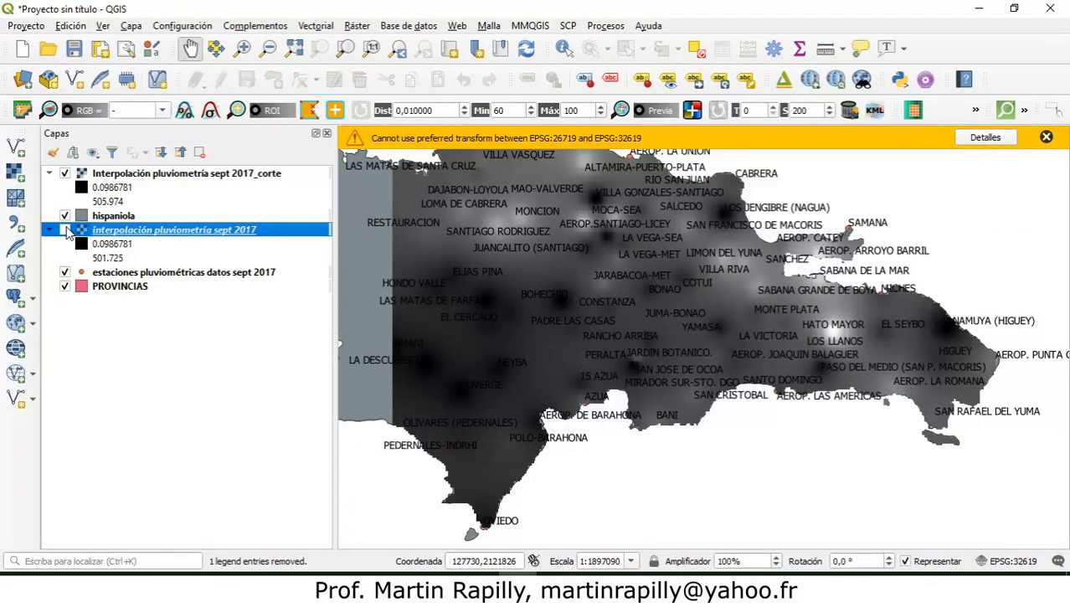
left_click_drag(602, 291, 602, 334)
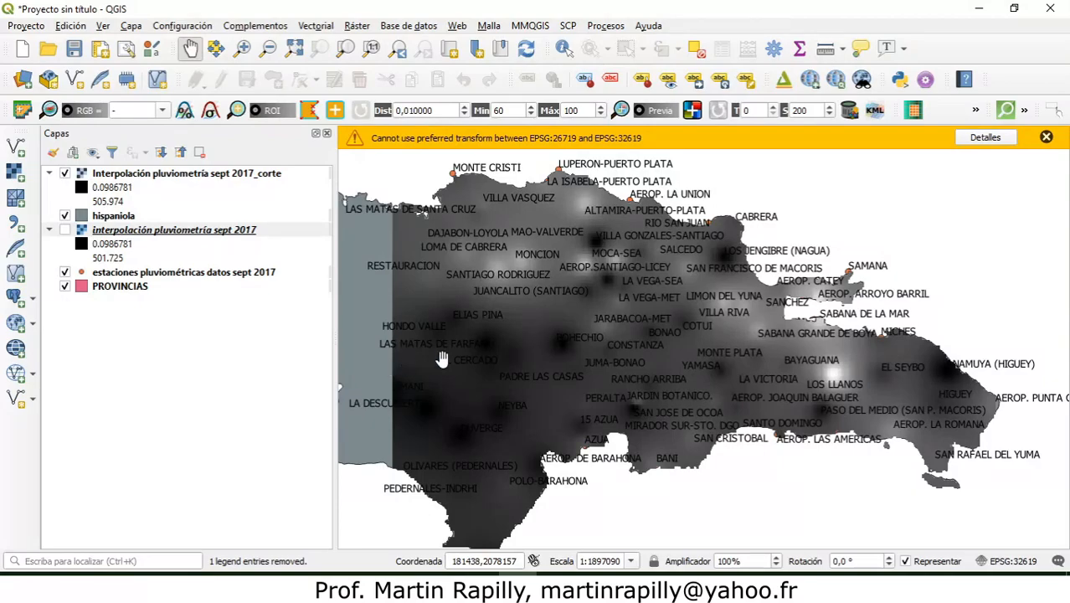
left_click_drag(526, 353, 530, 343)
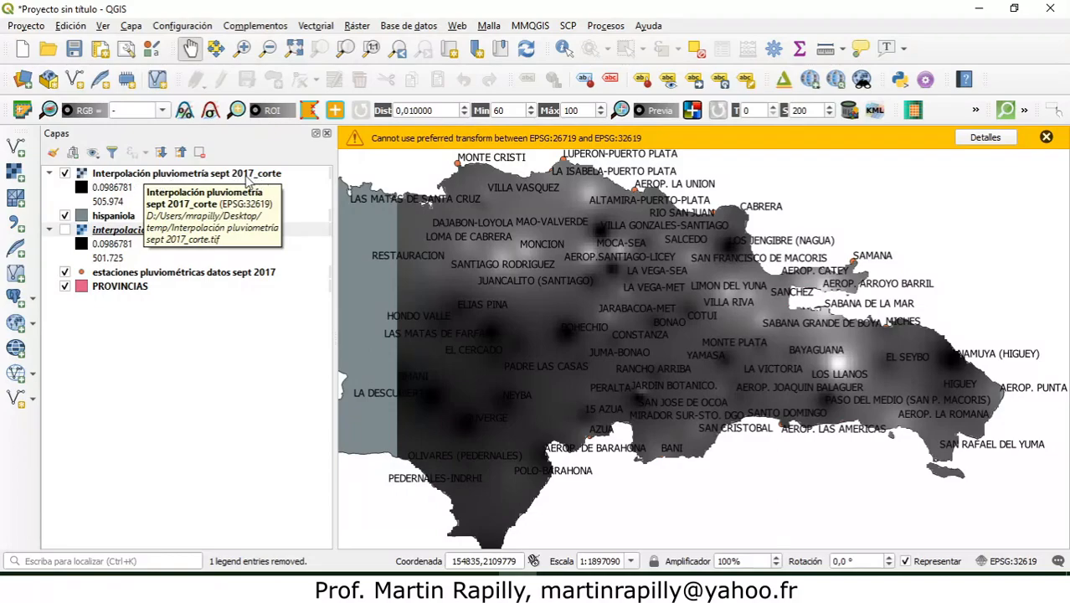
Step: Style the clipped Interpolación pluviometría sept 2017_corte raster with the Pseudocolor monobanda renderer, keeping Lineal interpolation and the white-to-blue colour ramp
right_click(274, 177)
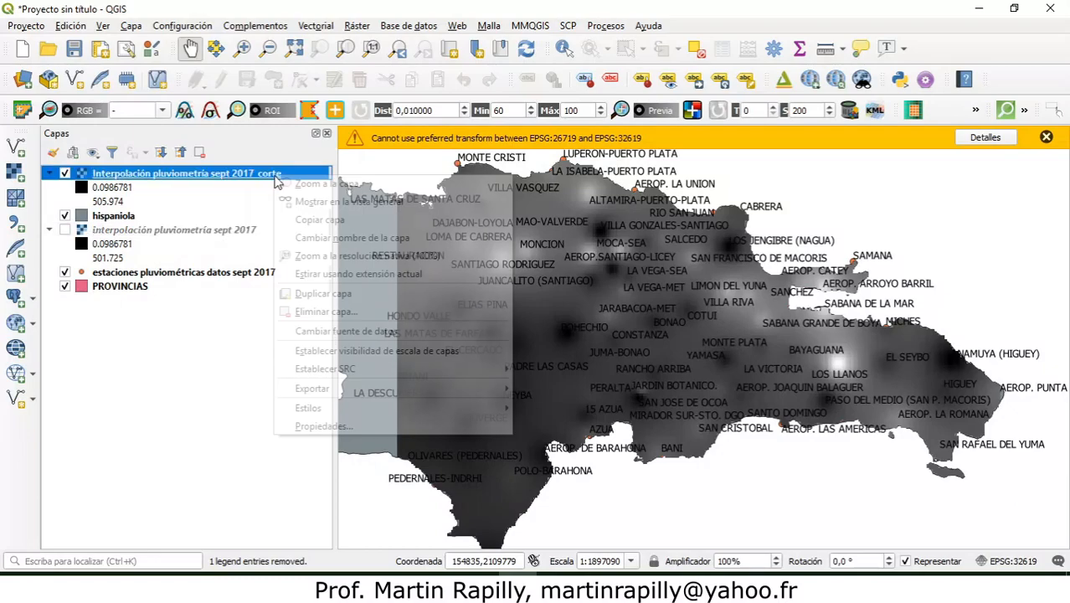
left_click(348, 426)
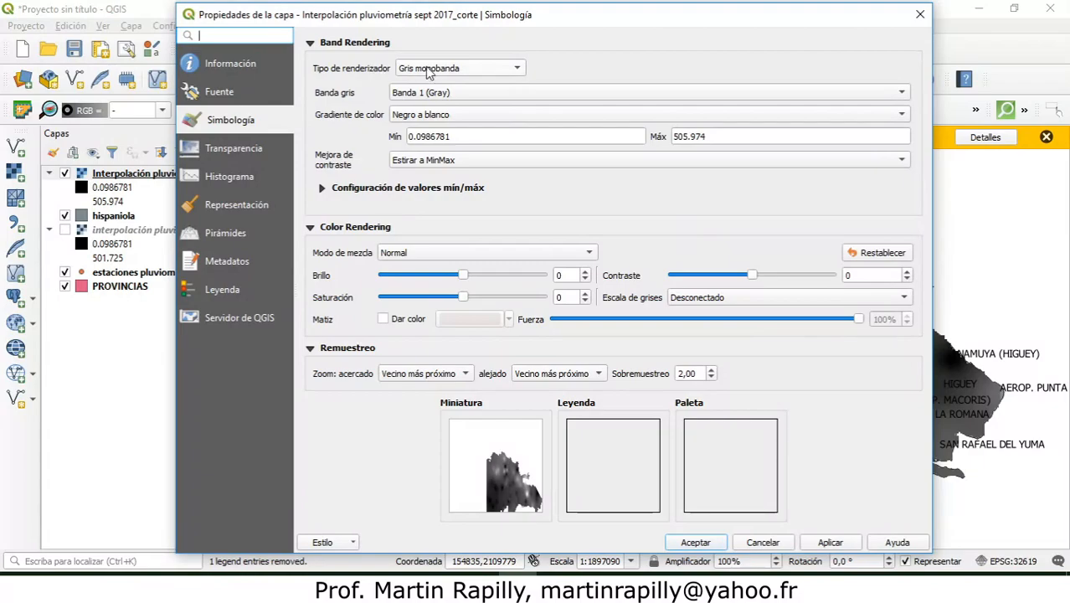
left_click(516, 71)
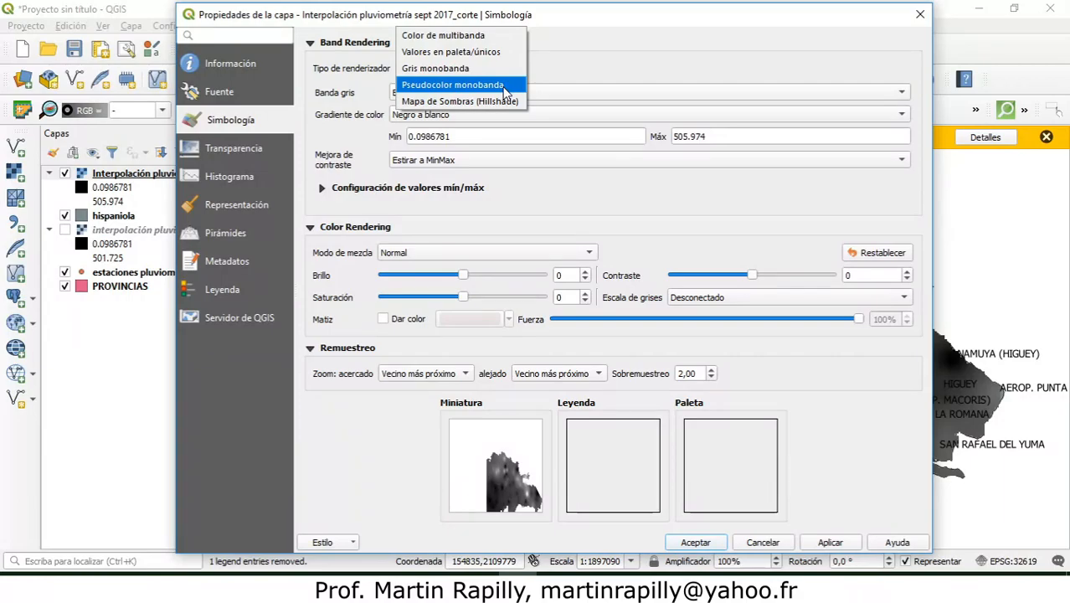
left_click(452, 85)
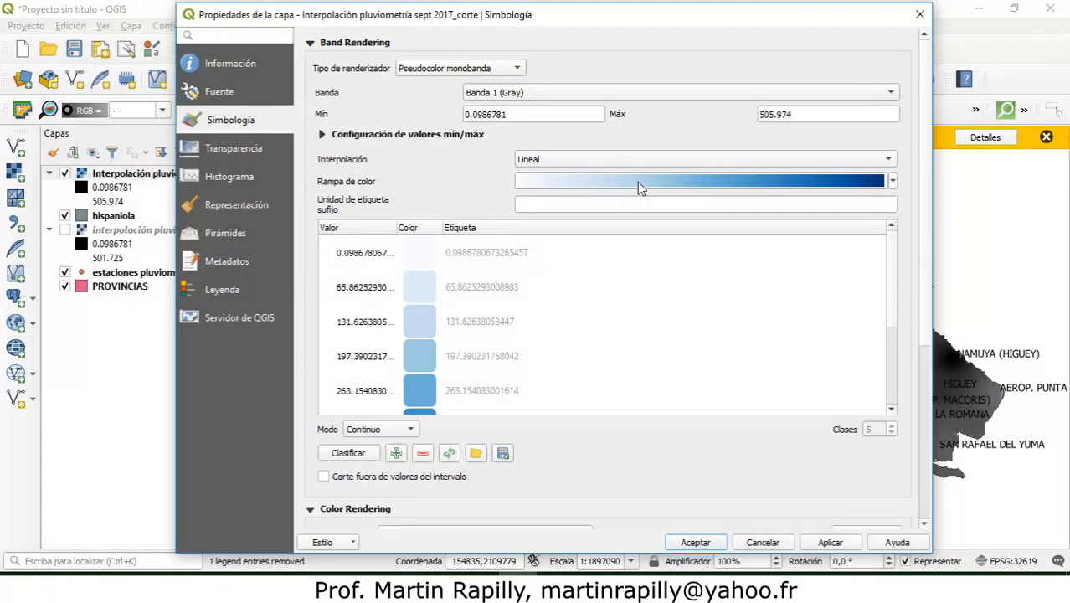
scroll(893, 299, "down", 1)
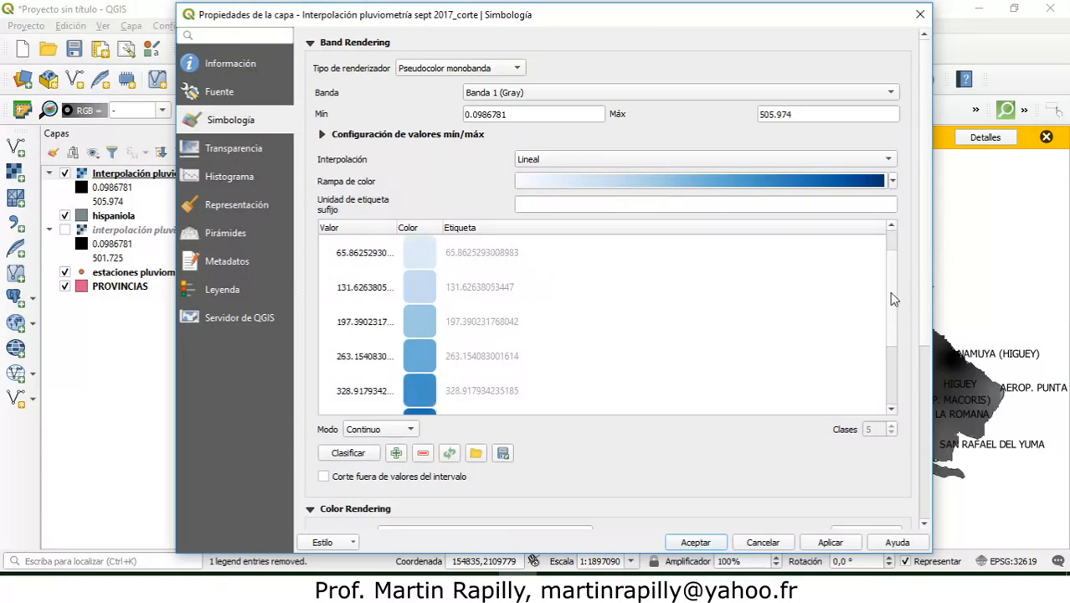
left_click_drag(893, 299, 904, 260)
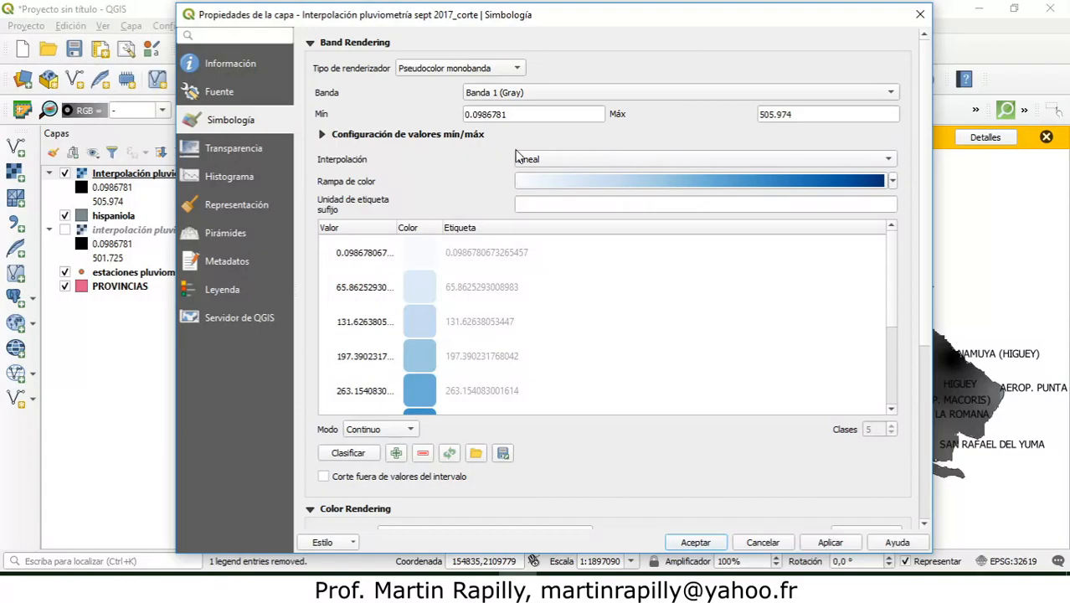
left_click(582, 162)
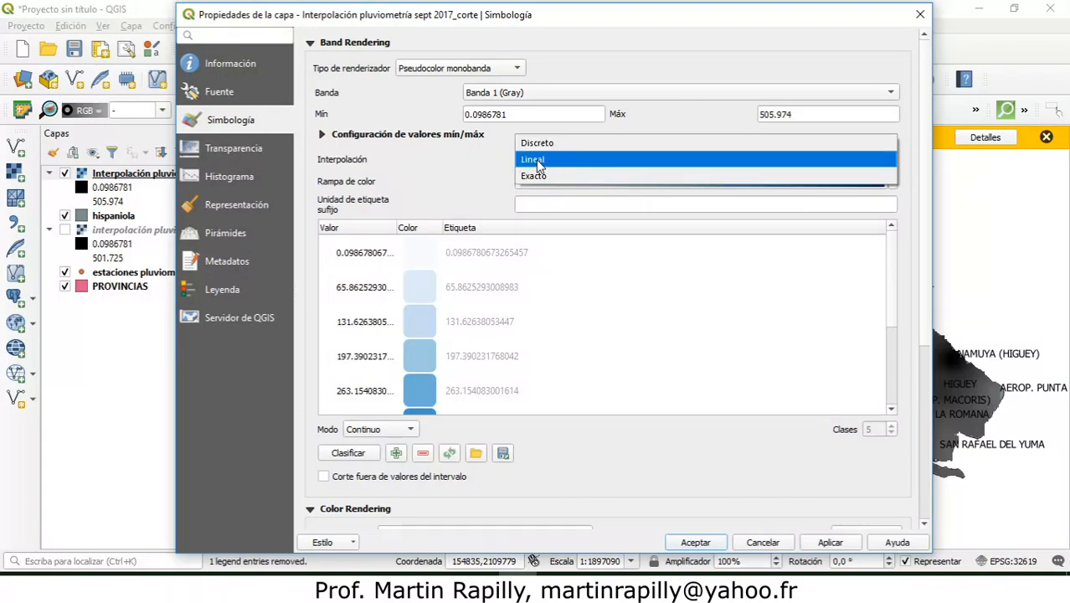
left_click(473, 162)
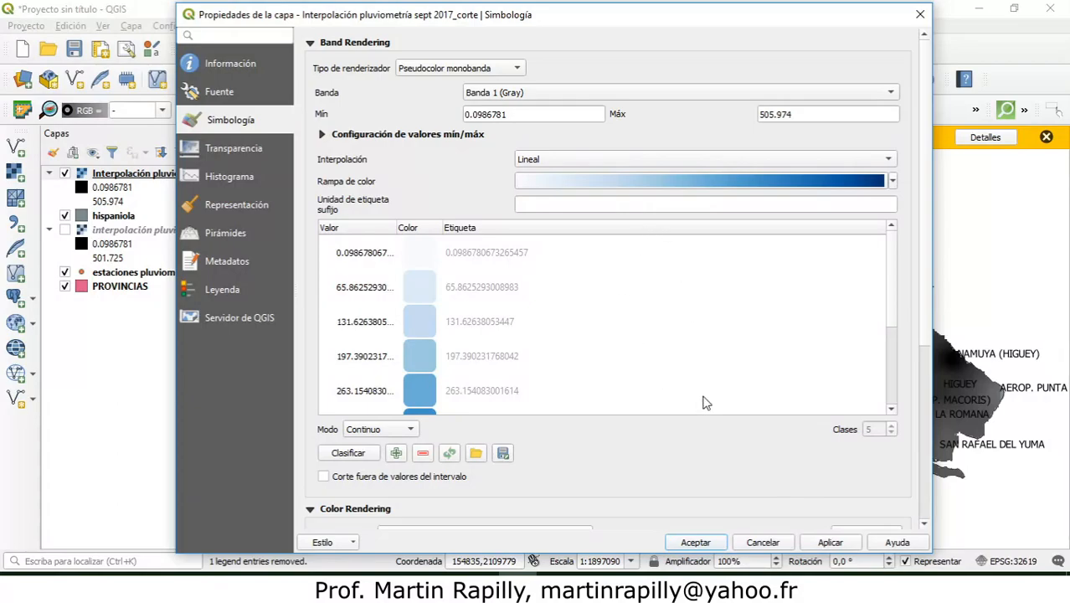
left_click(822, 544)
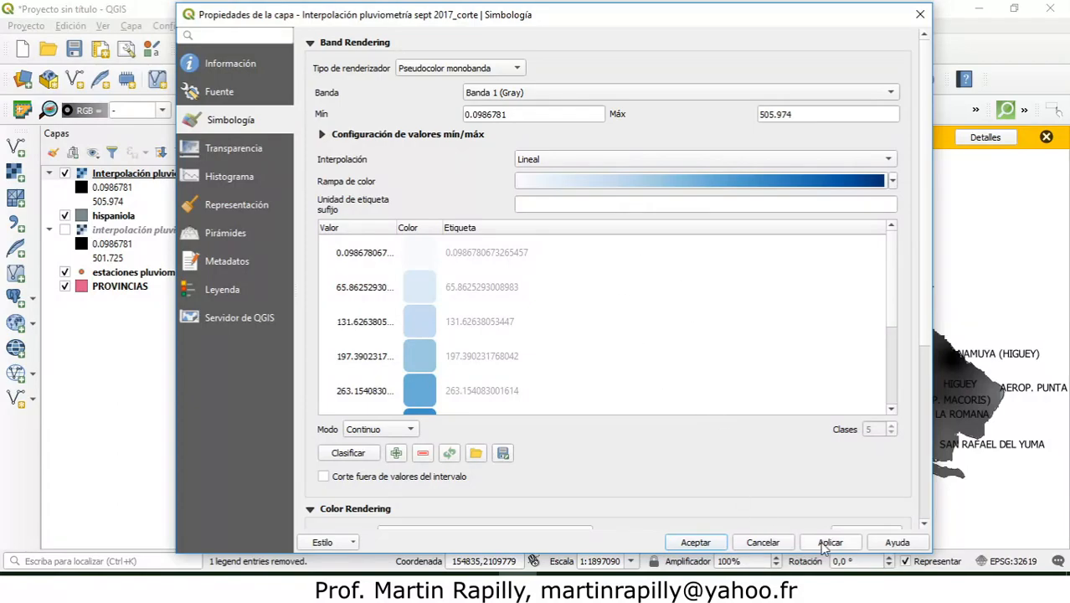
left_click(696, 542)
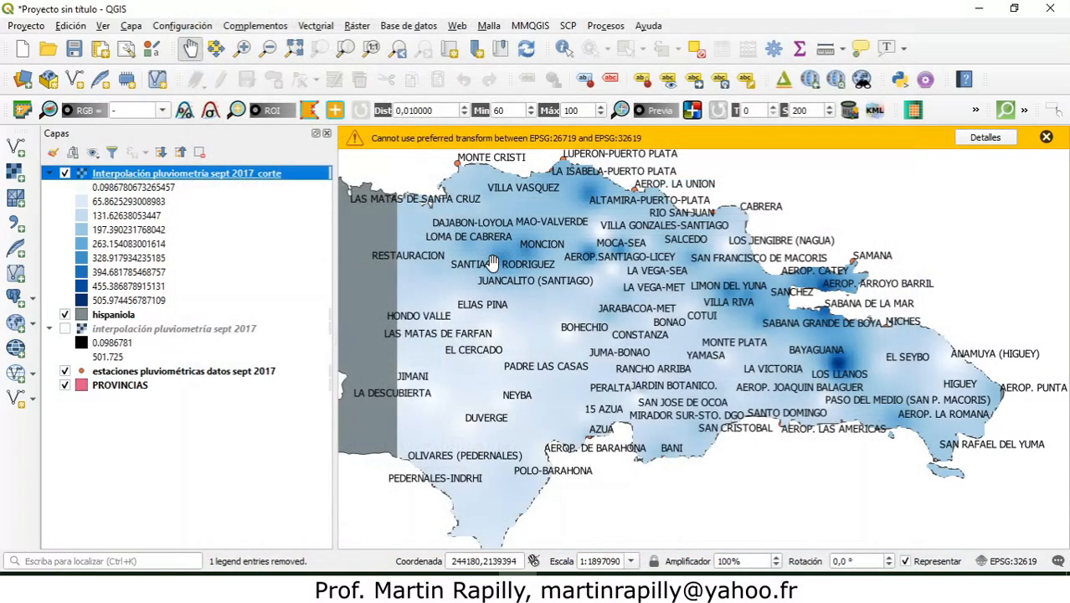